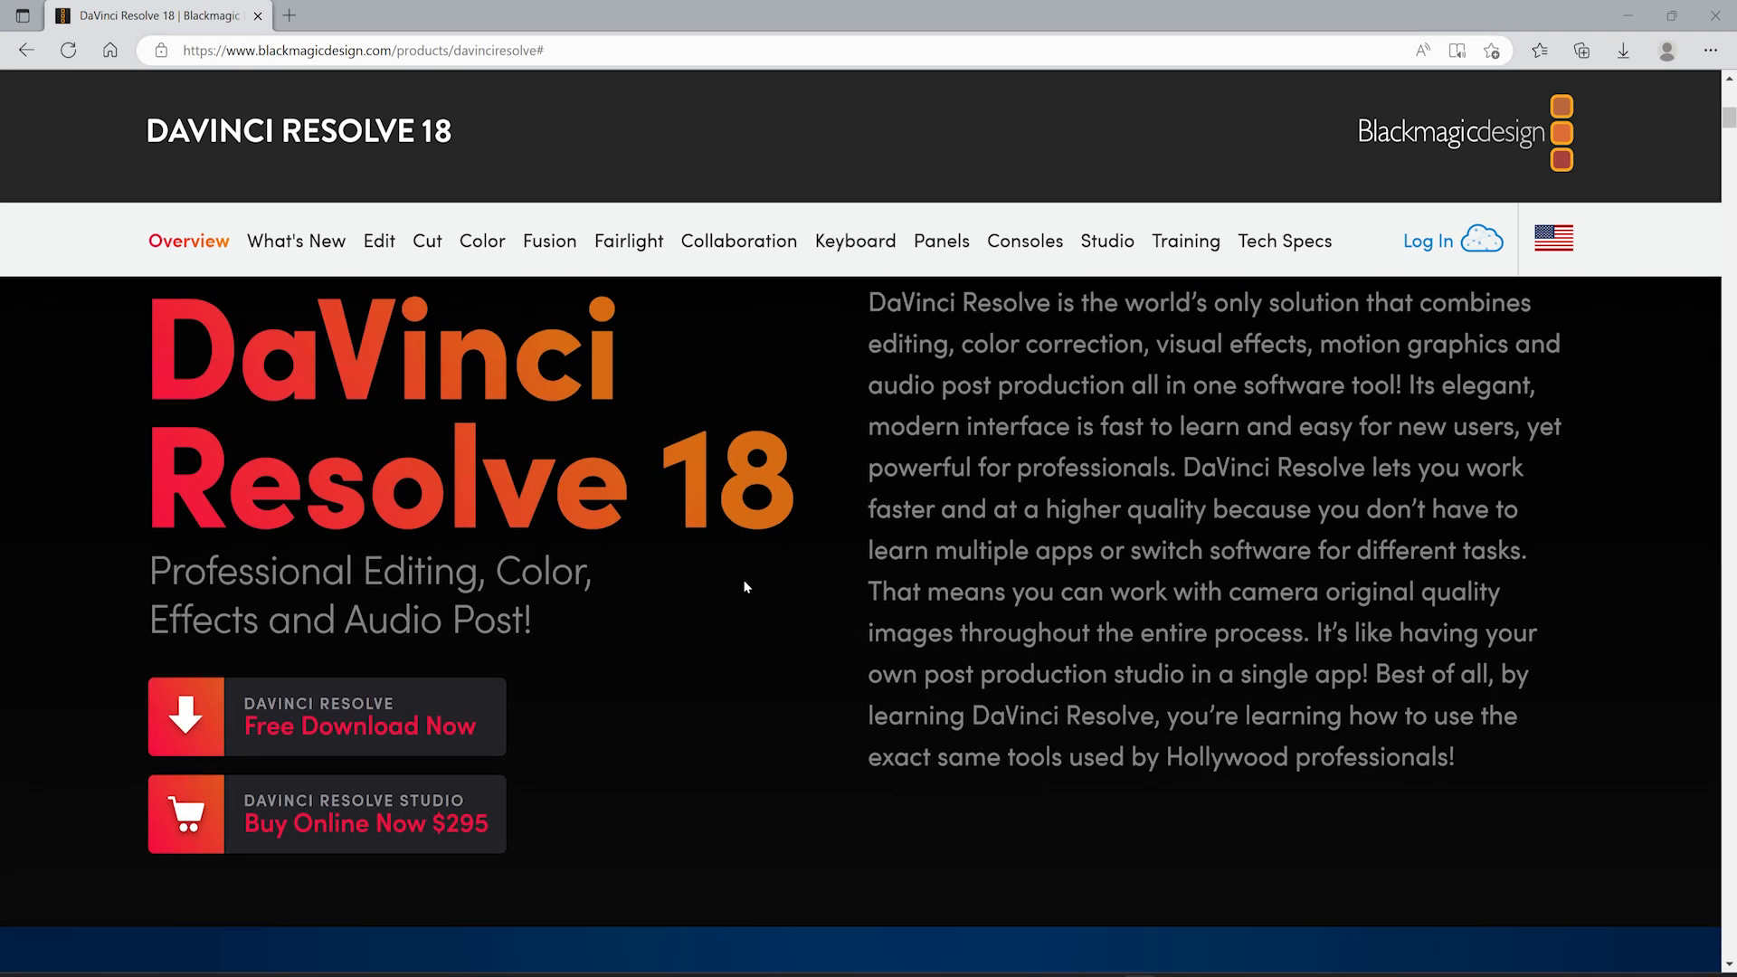
Step: View the registration form for the free DaVinci Resolve 18 Windows download and close it without filling it in
{"action": "scroll", "coordinate": [554, 602], "scroll_direction": "down", "scroll_amount": 1}
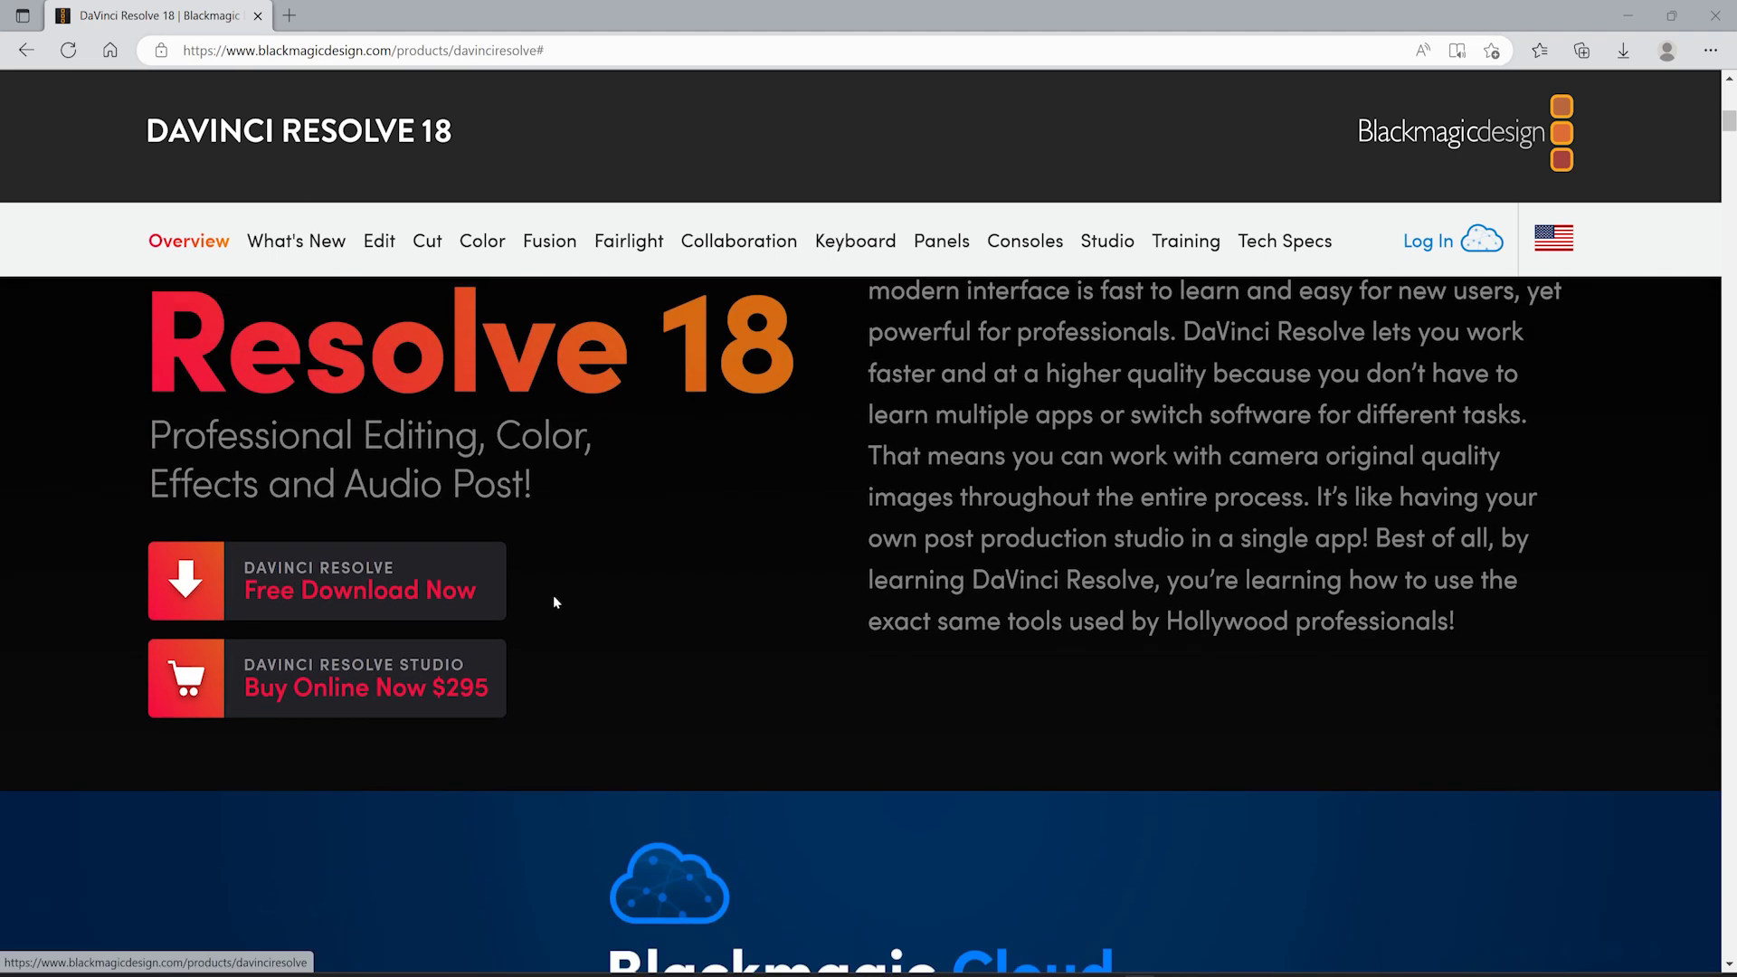
{"action": "left_click", "coordinate": [355, 593]}
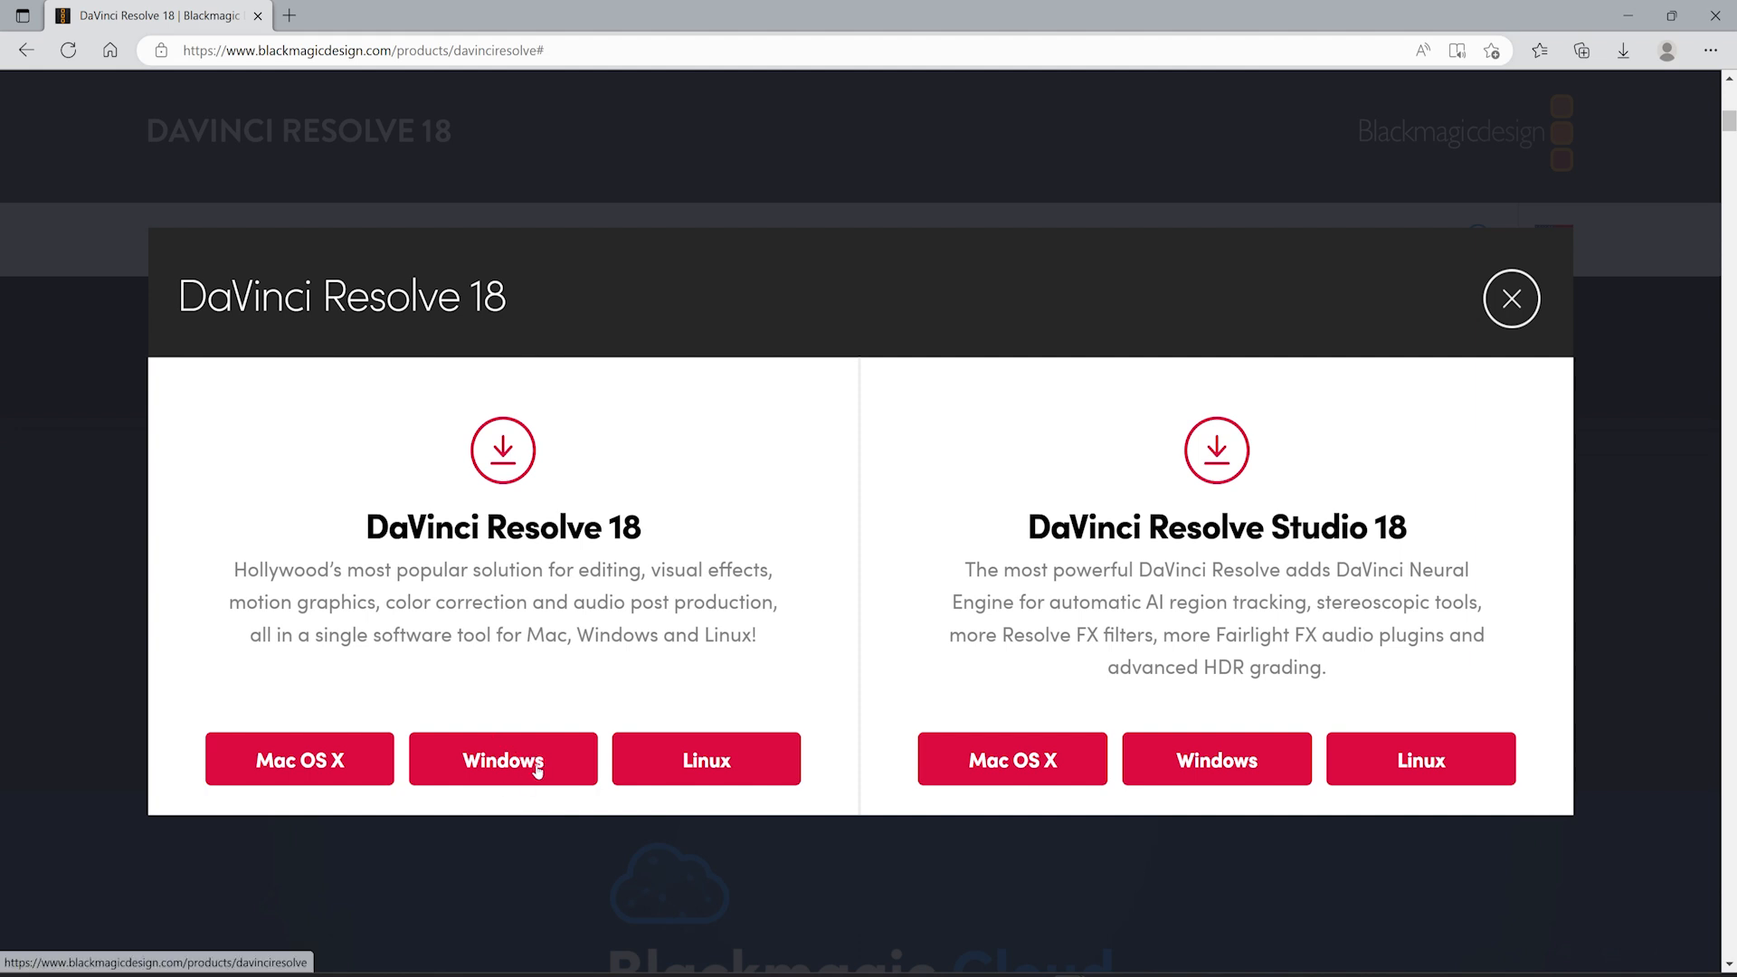
{"action": "left_click", "coordinate": [503, 760]}
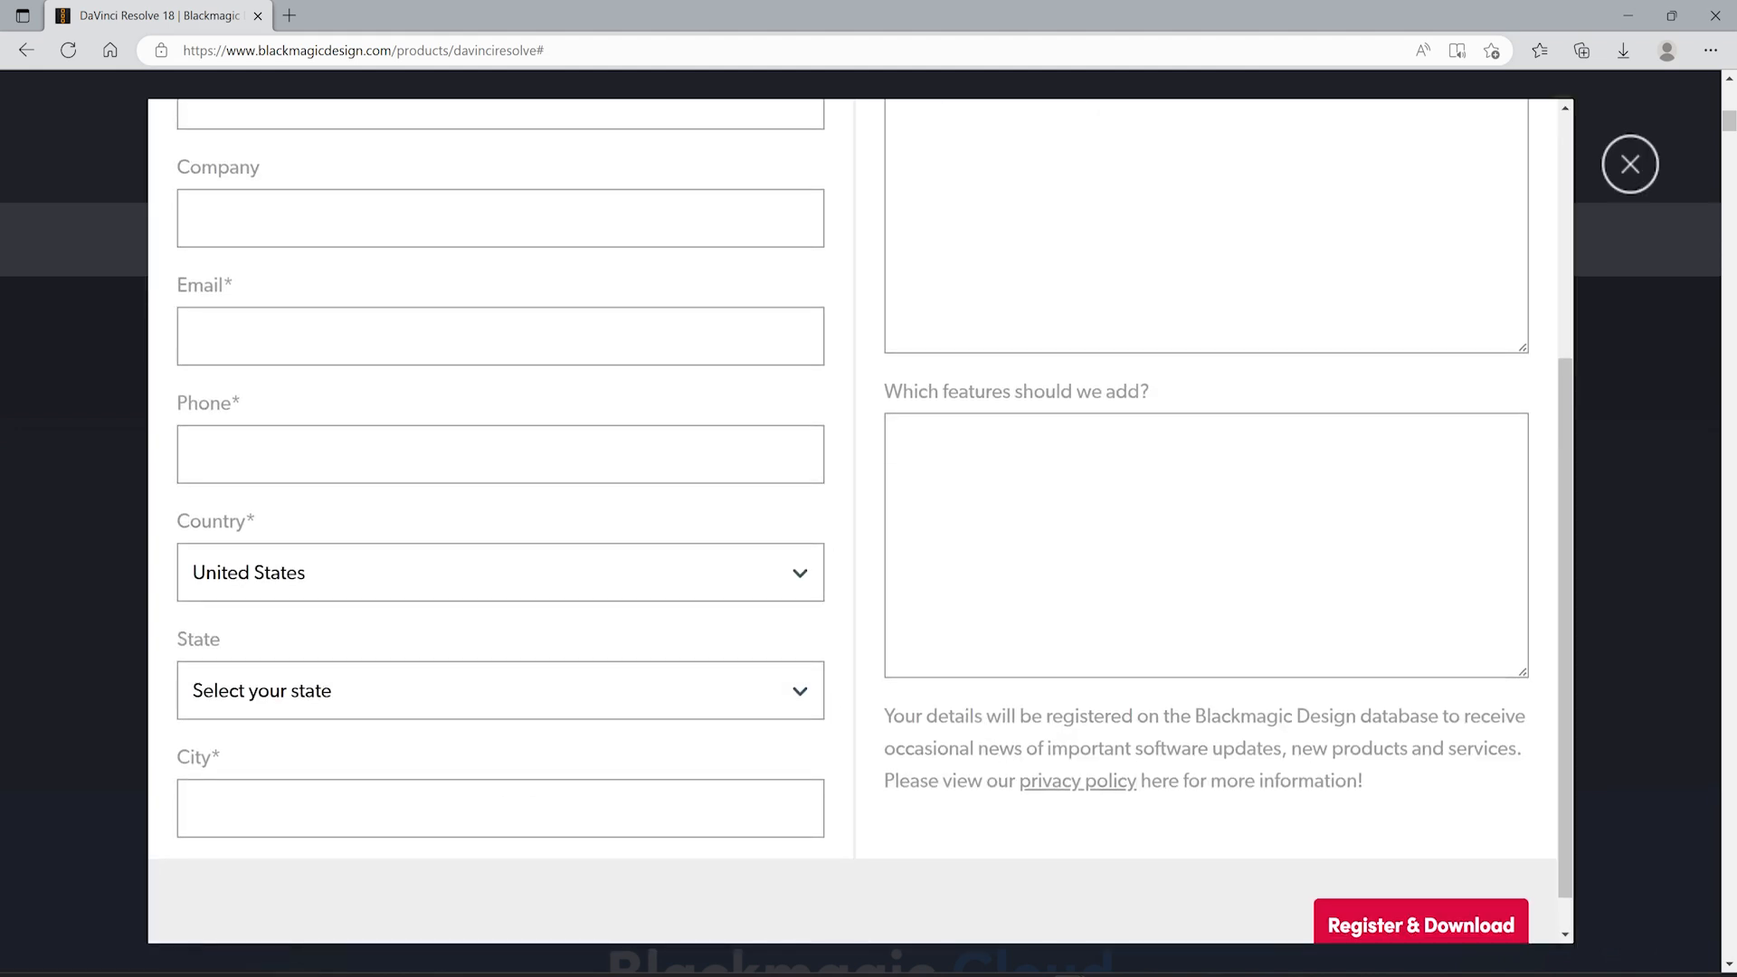
{"action": "scroll", "coordinate": [679, 669], "scroll_direction": "up", "scroll_amount": 5}
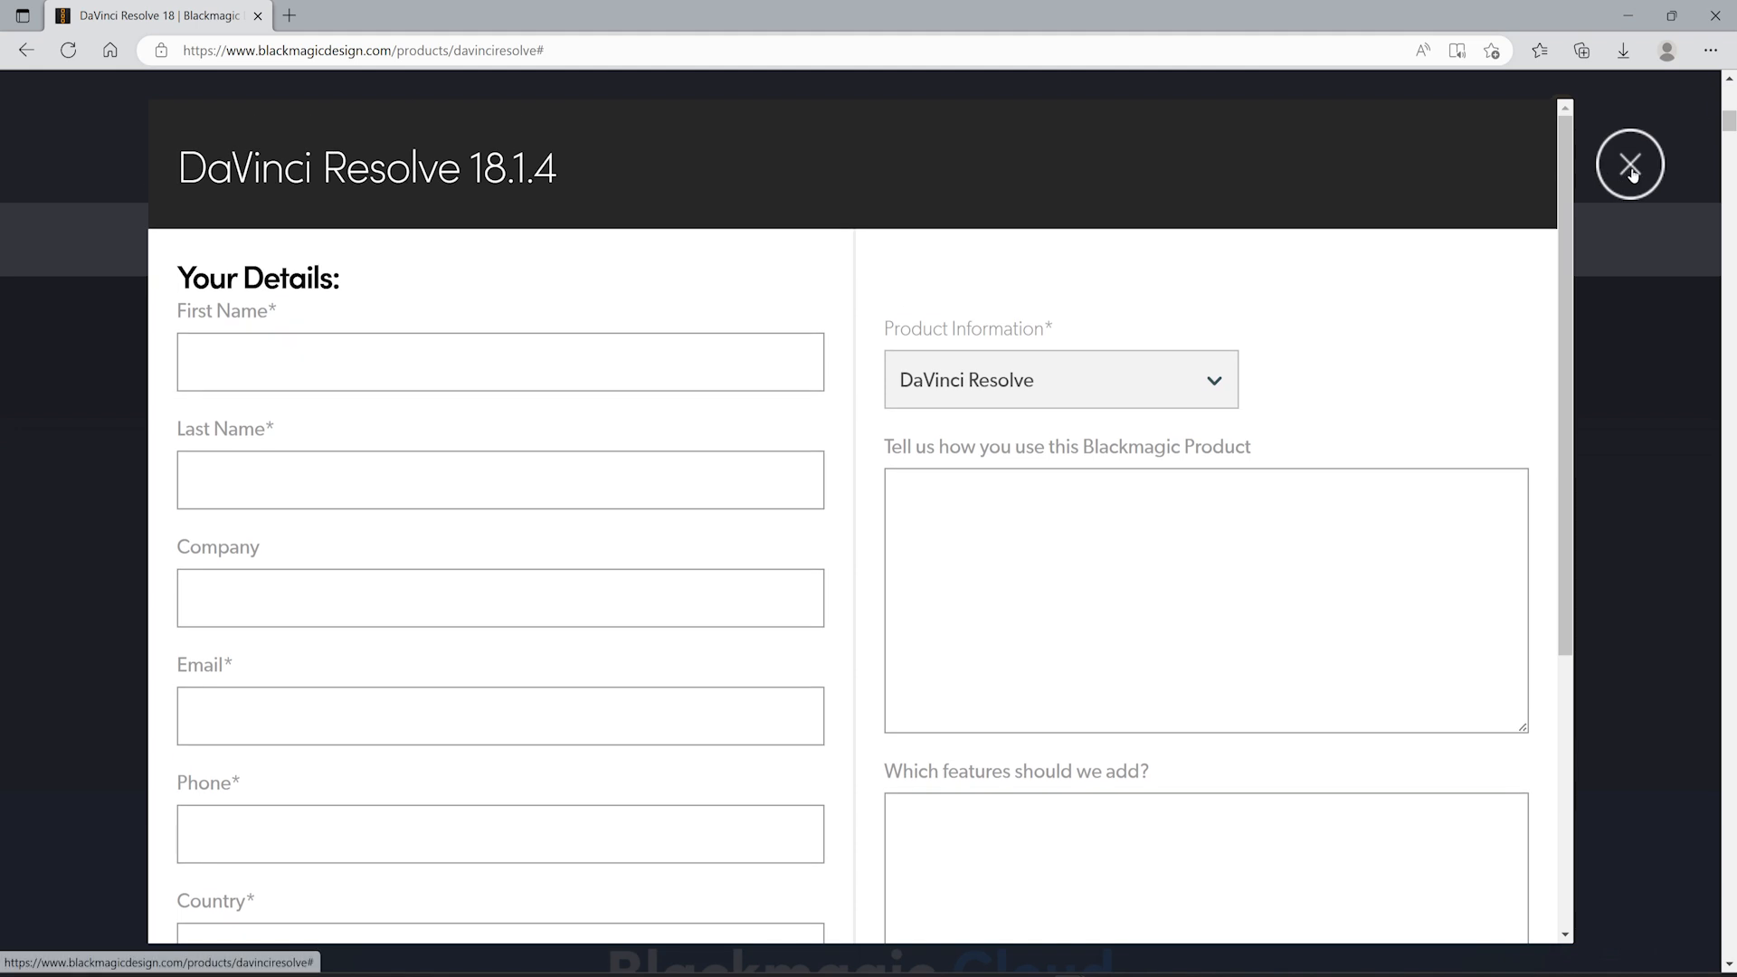
{"action": "left_click", "coordinate": [1631, 171]}
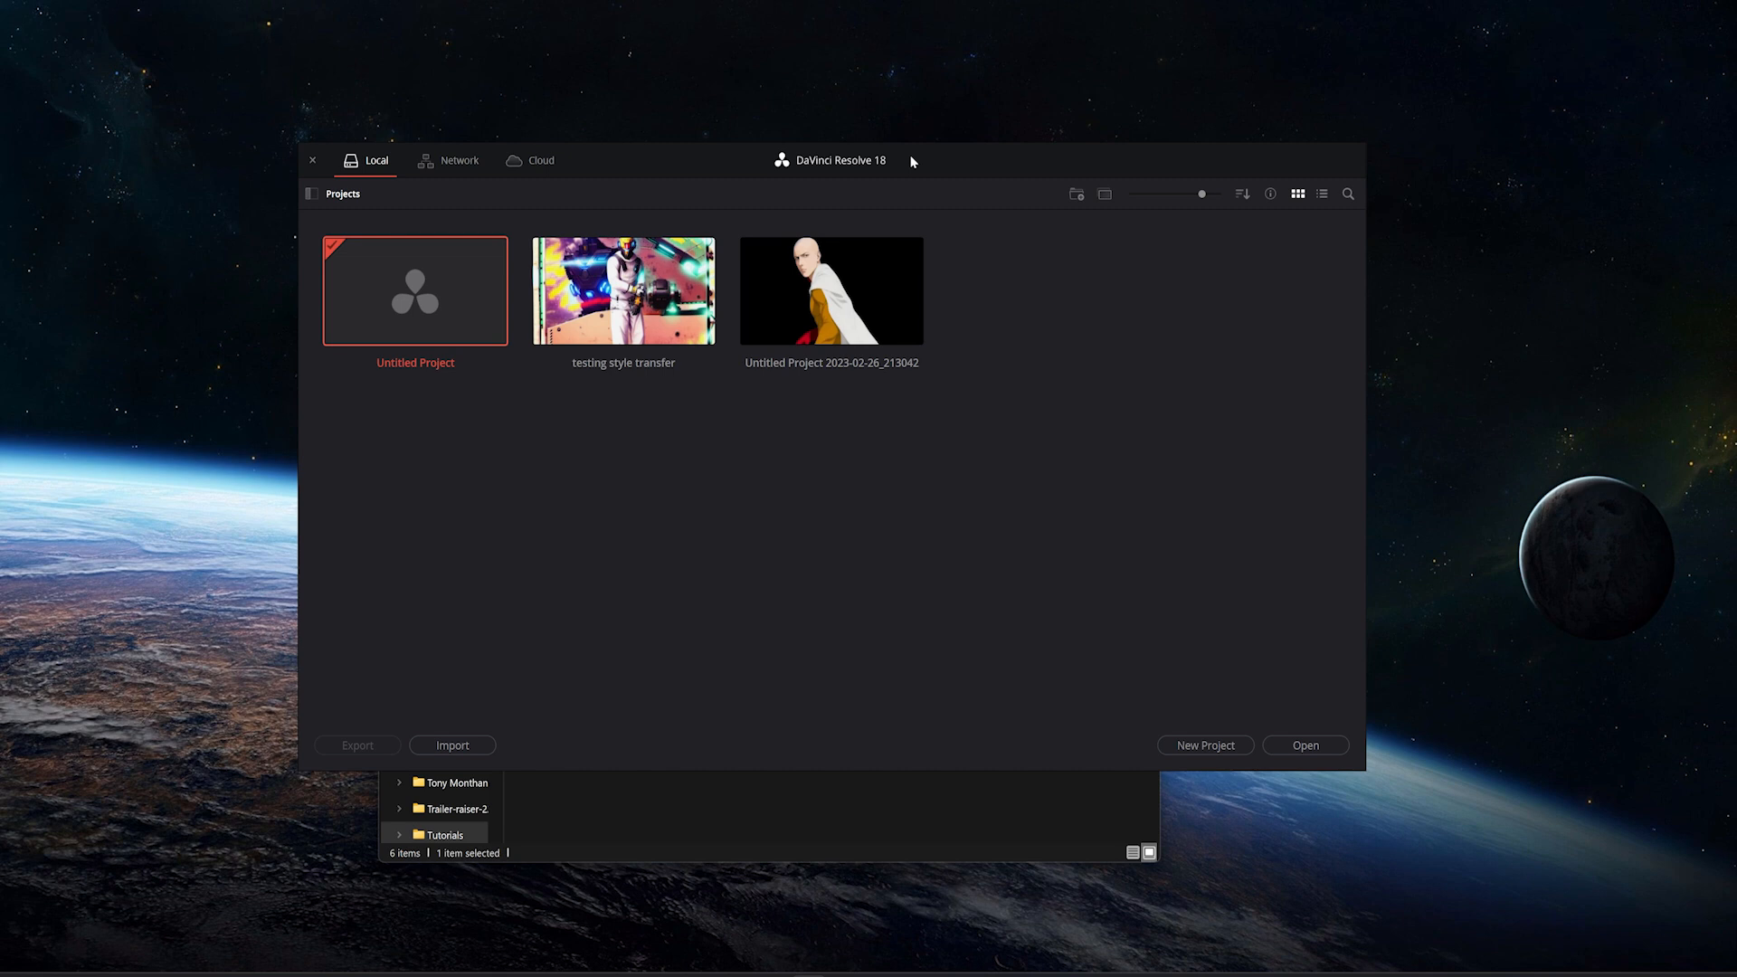
Step: Switch to DaVinci Resolve and create a new project named Youtube from the project manager
{"action": "left_click_drag", "start_coordinate": [919, 163], "coordinate": [993, 163]}
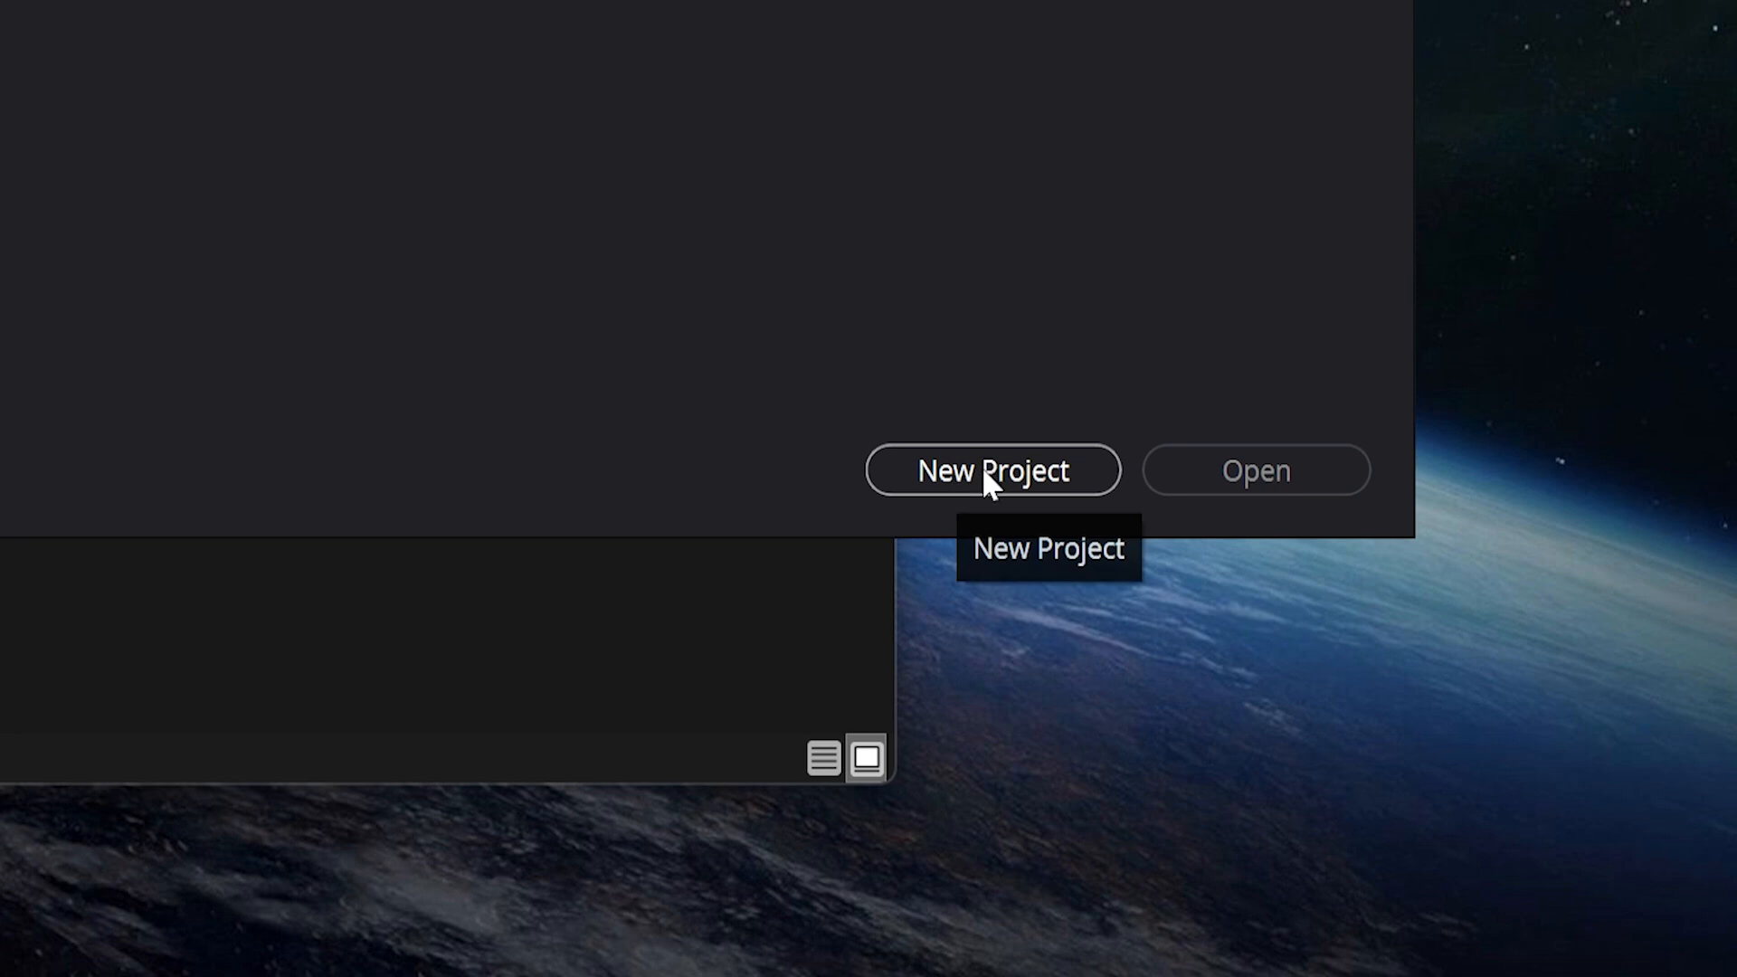
{"action": "left_click", "coordinate": [981, 465]}
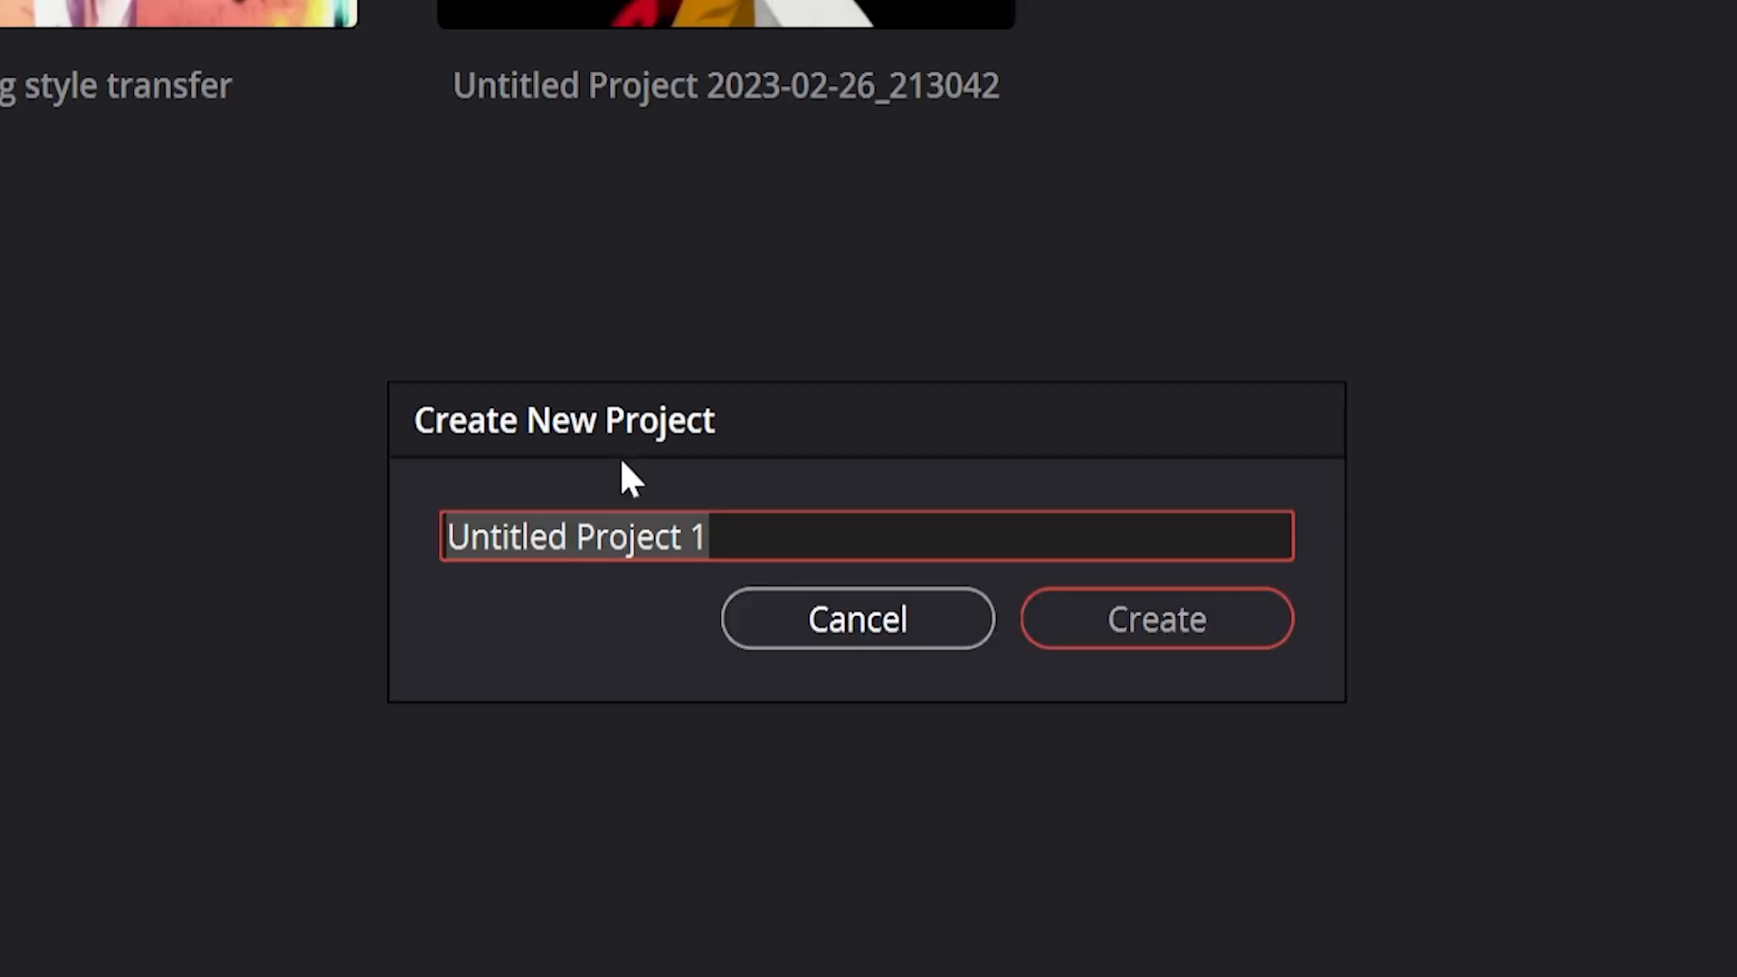
{"action": "type", "text": "Youtube"}
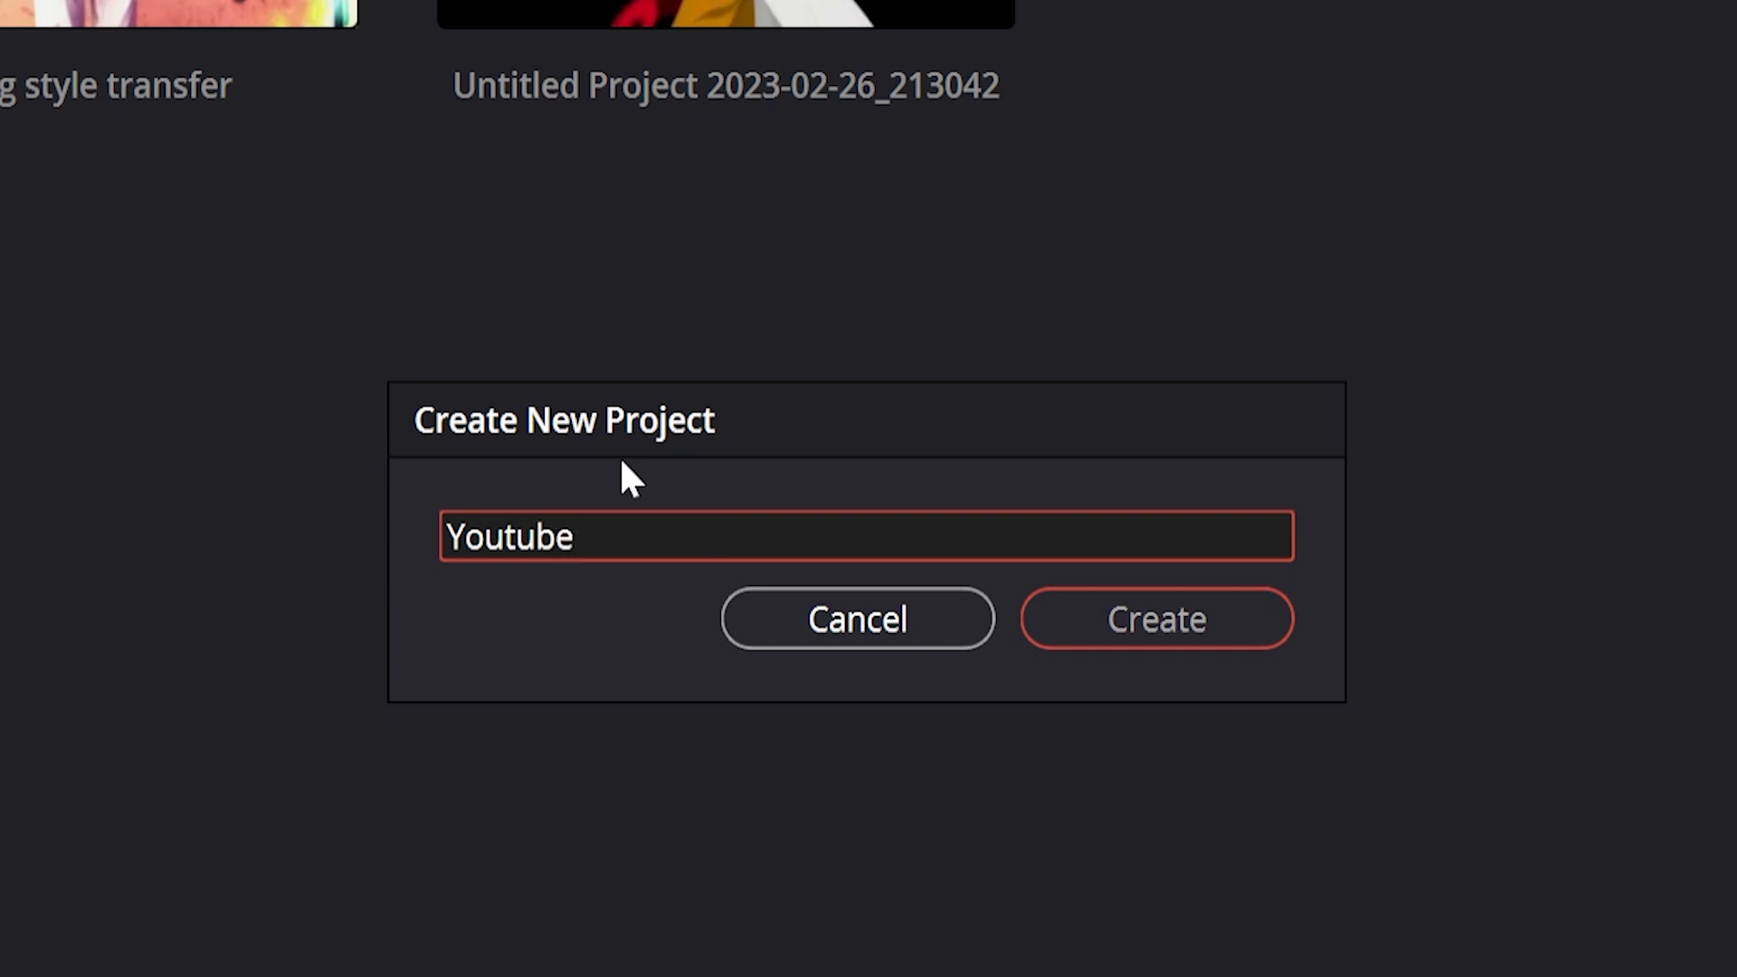
{"action": "left_click", "coordinate": [1136, 601]}
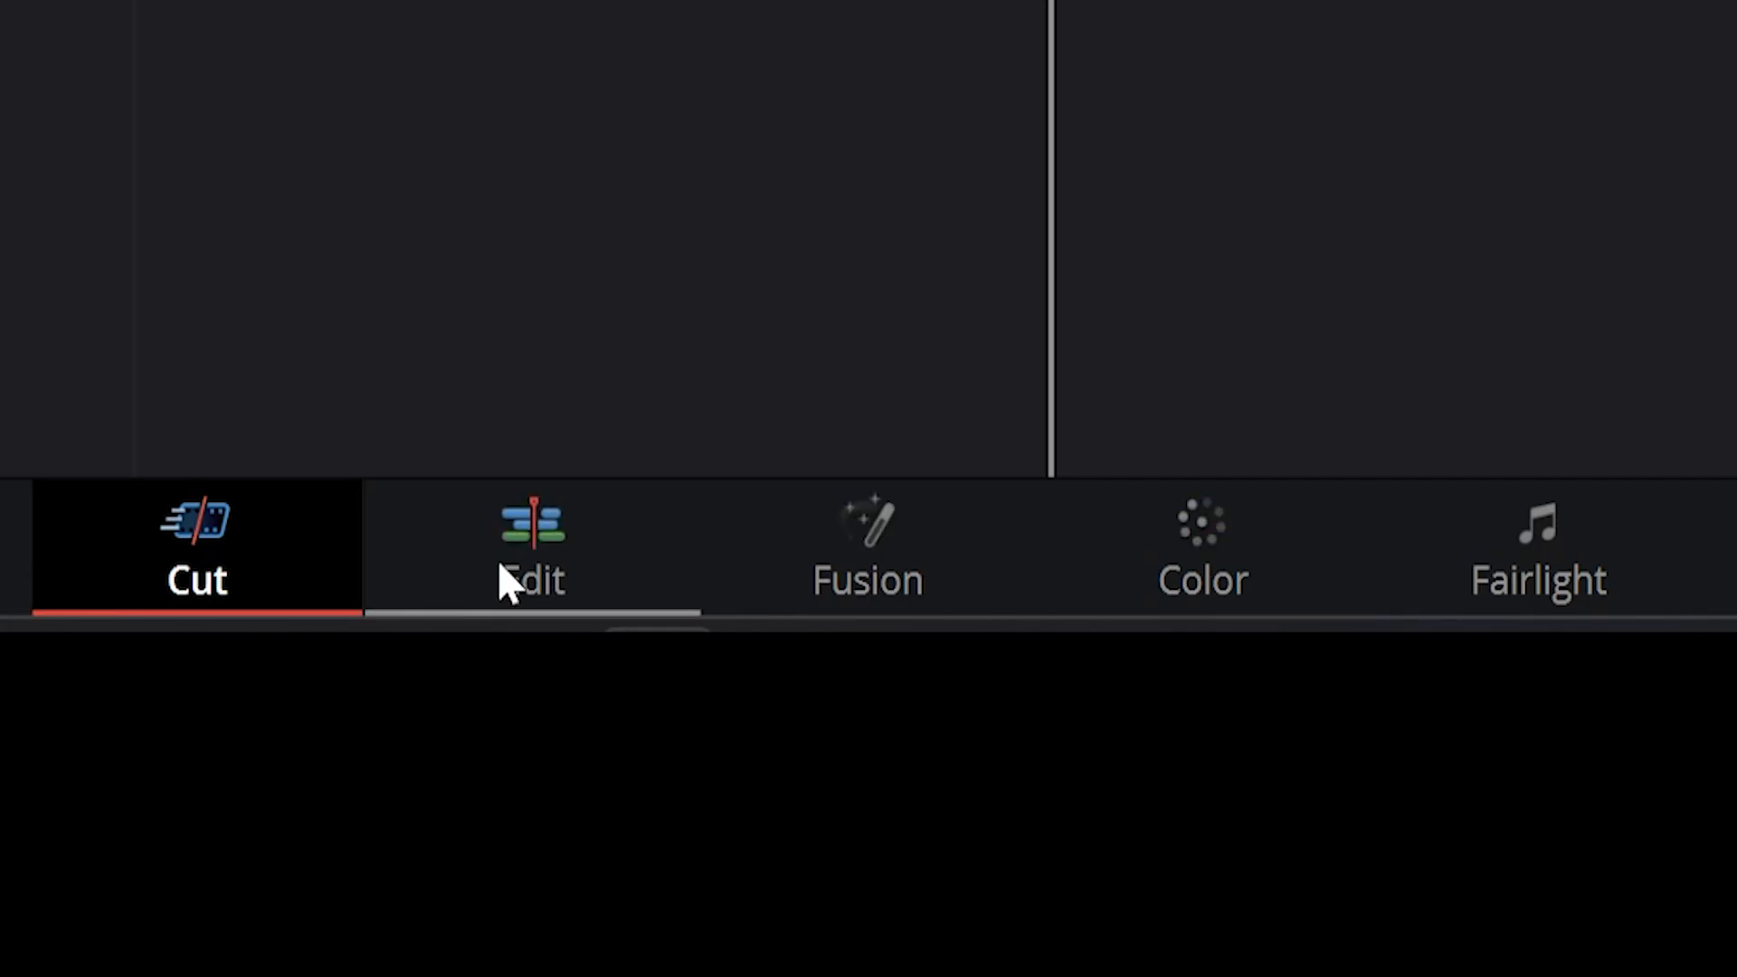
Step: Show the Edit and Fusion pages of the project and return to the Edit page
{"action": "left_click", "coordinate": [608, 566]}
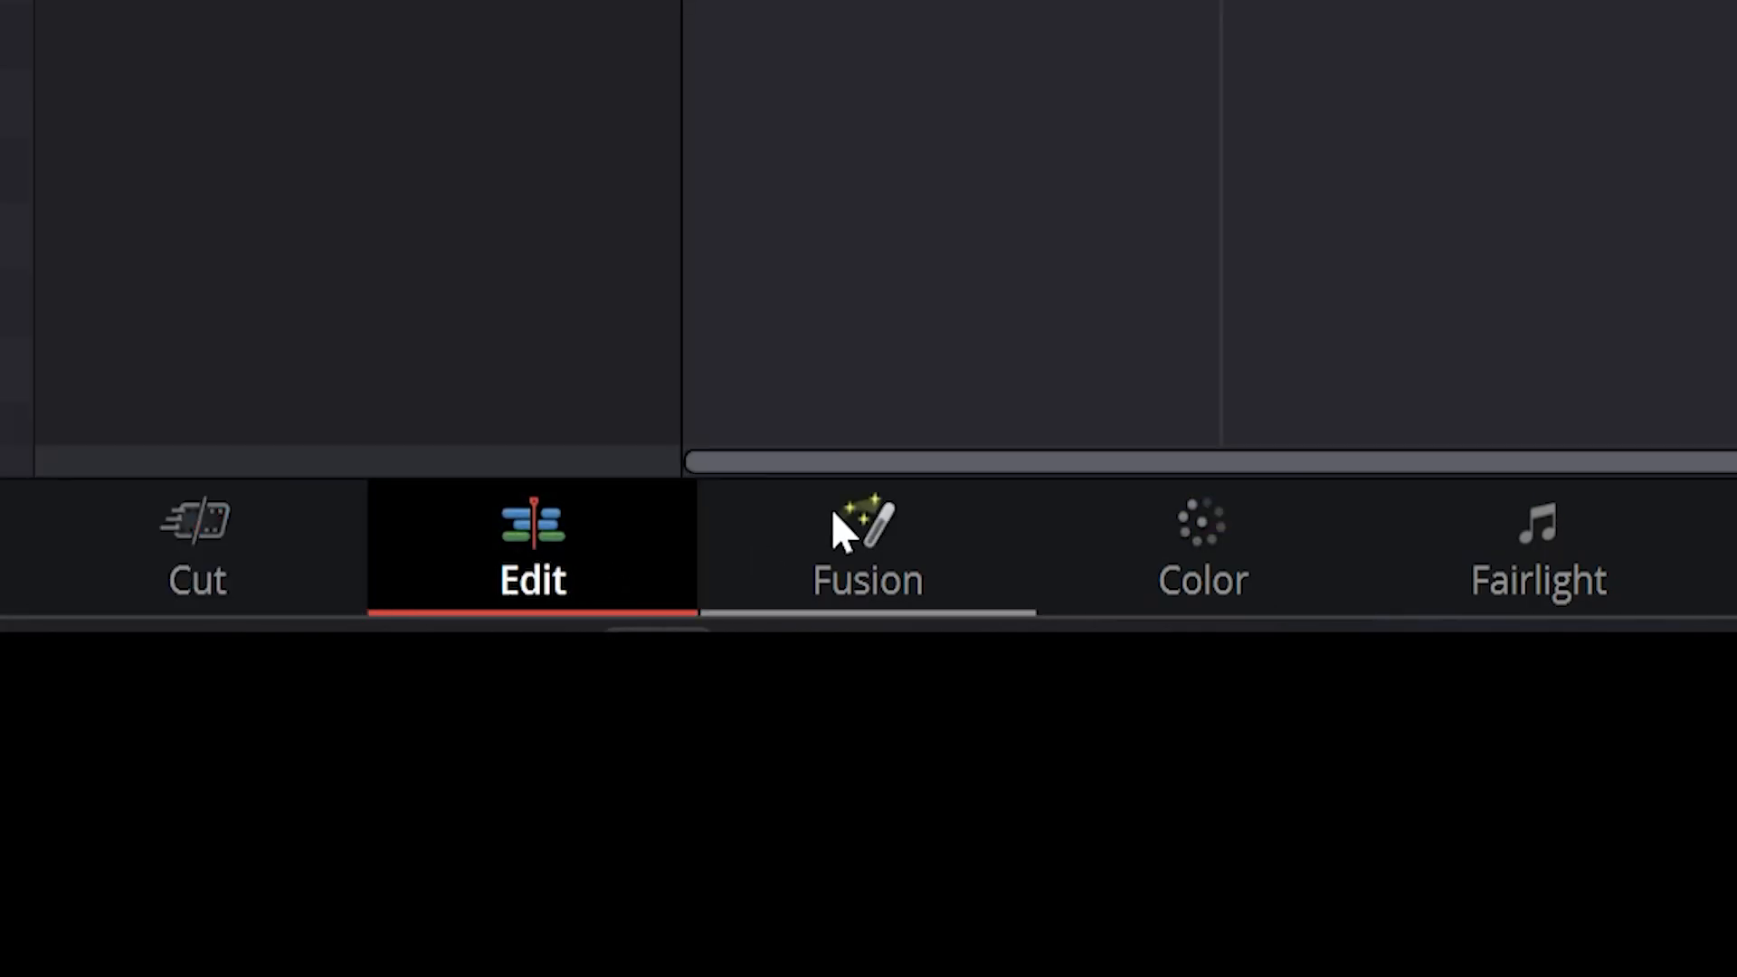
{"action": "left_click", "coordinate": [866, 547]}
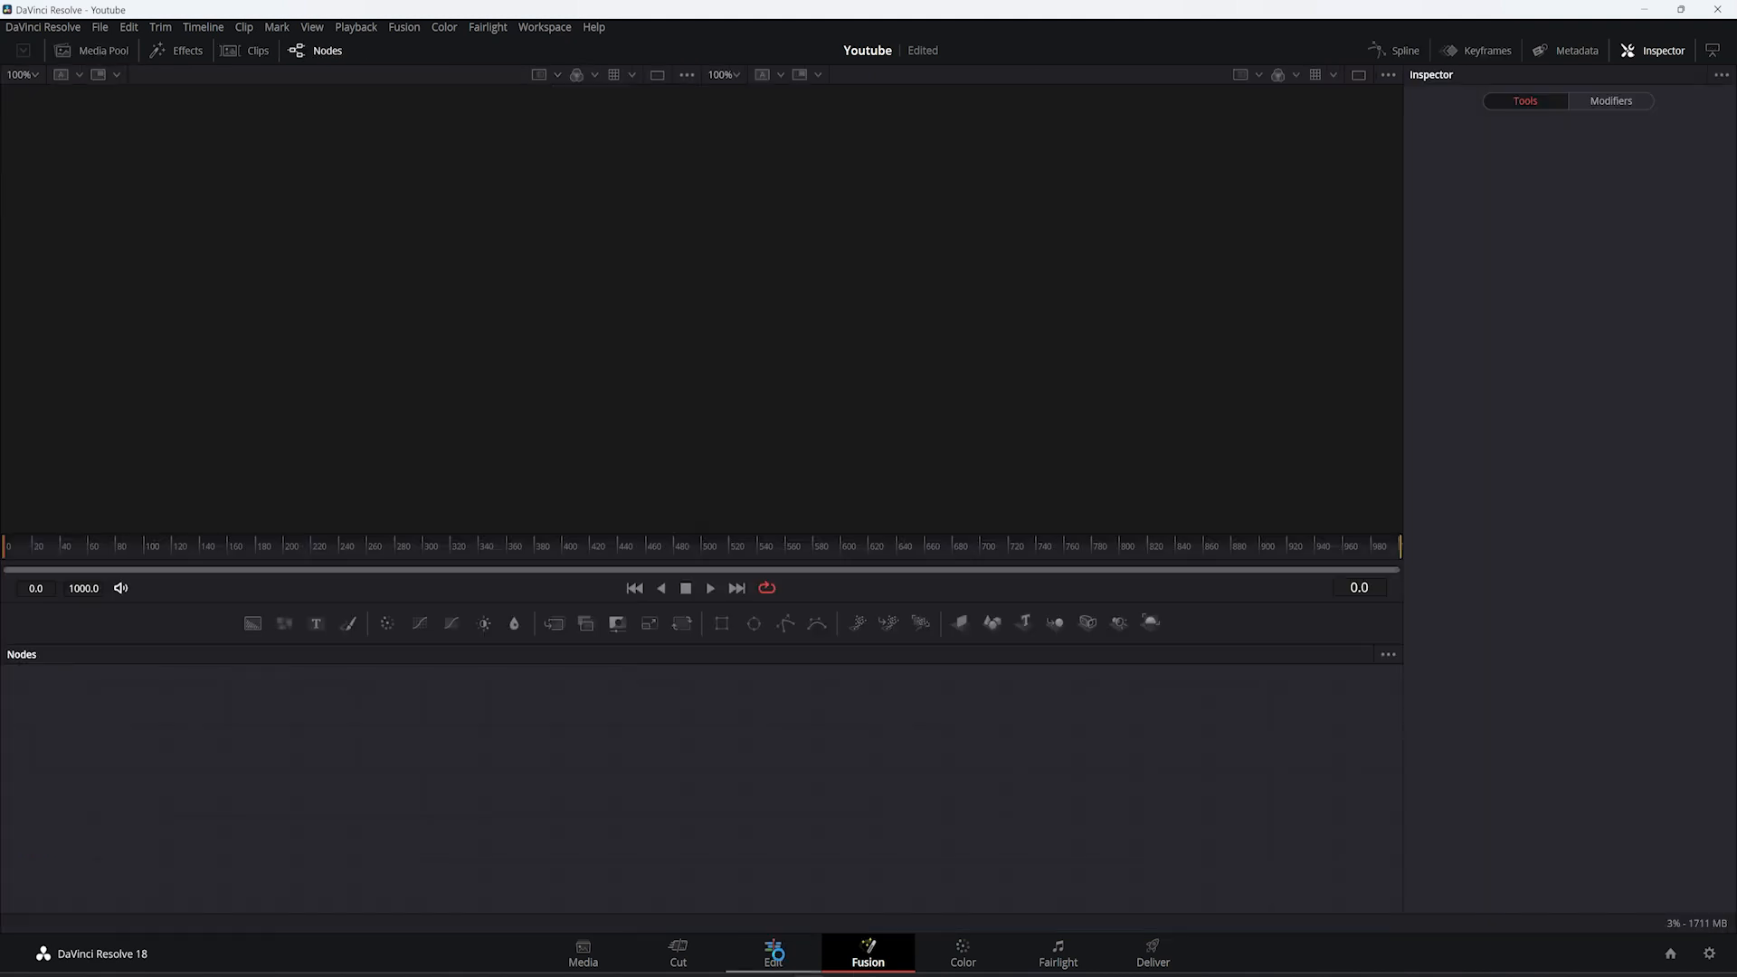
{"action": "left_click", "coordinate": [780, 959]}
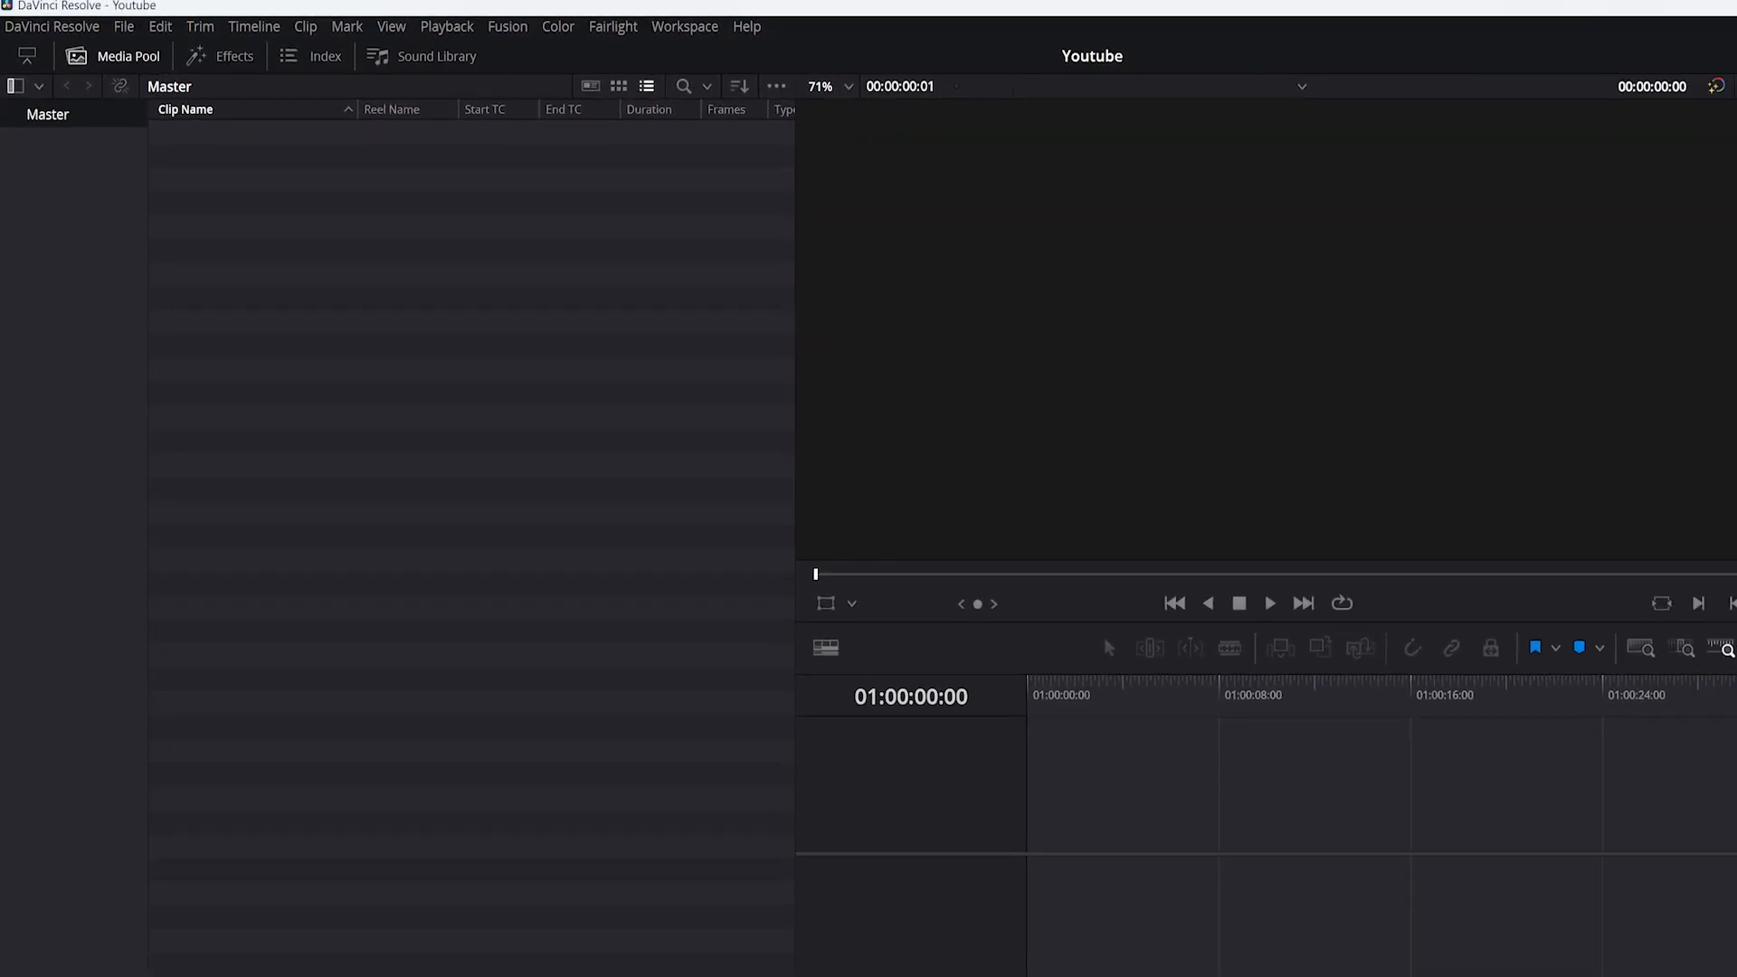
Step: Import P1007841.MOV from the Video folder into the Master bin and delete it from there
{"action": "left_click", "coordinate": [1321, 443]}
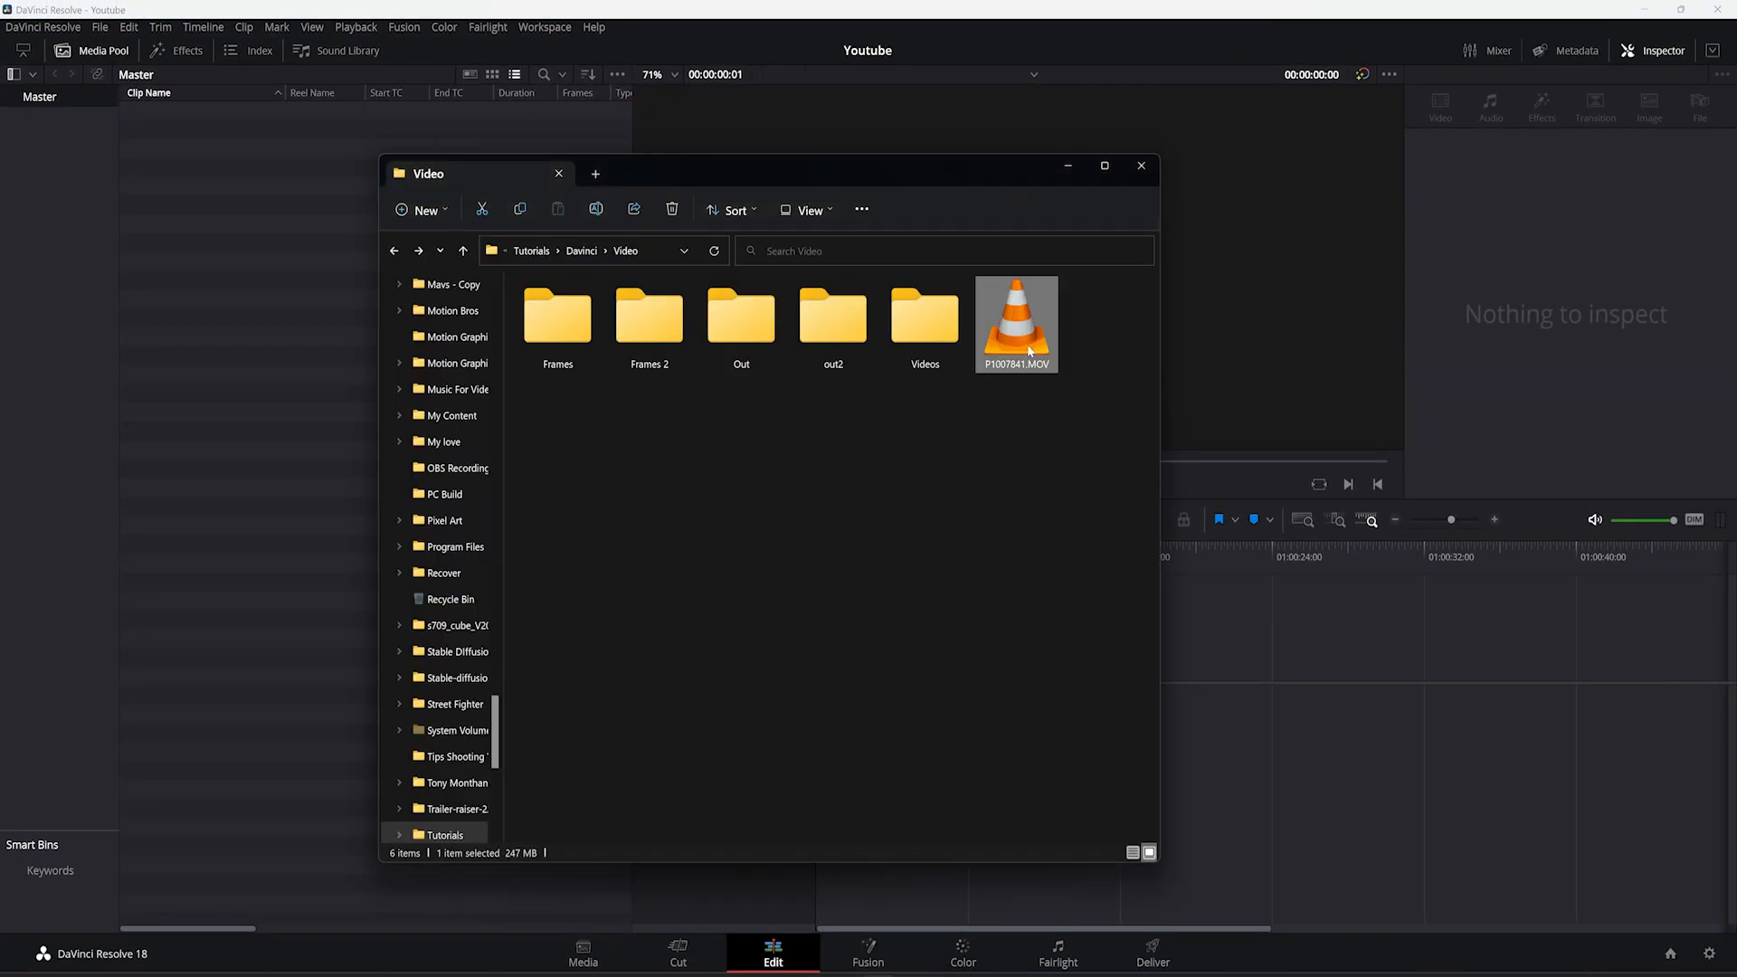
{"action": "left_click_drag", "start_coordinate": [977, 170], "coordinate": [1283, 188]}
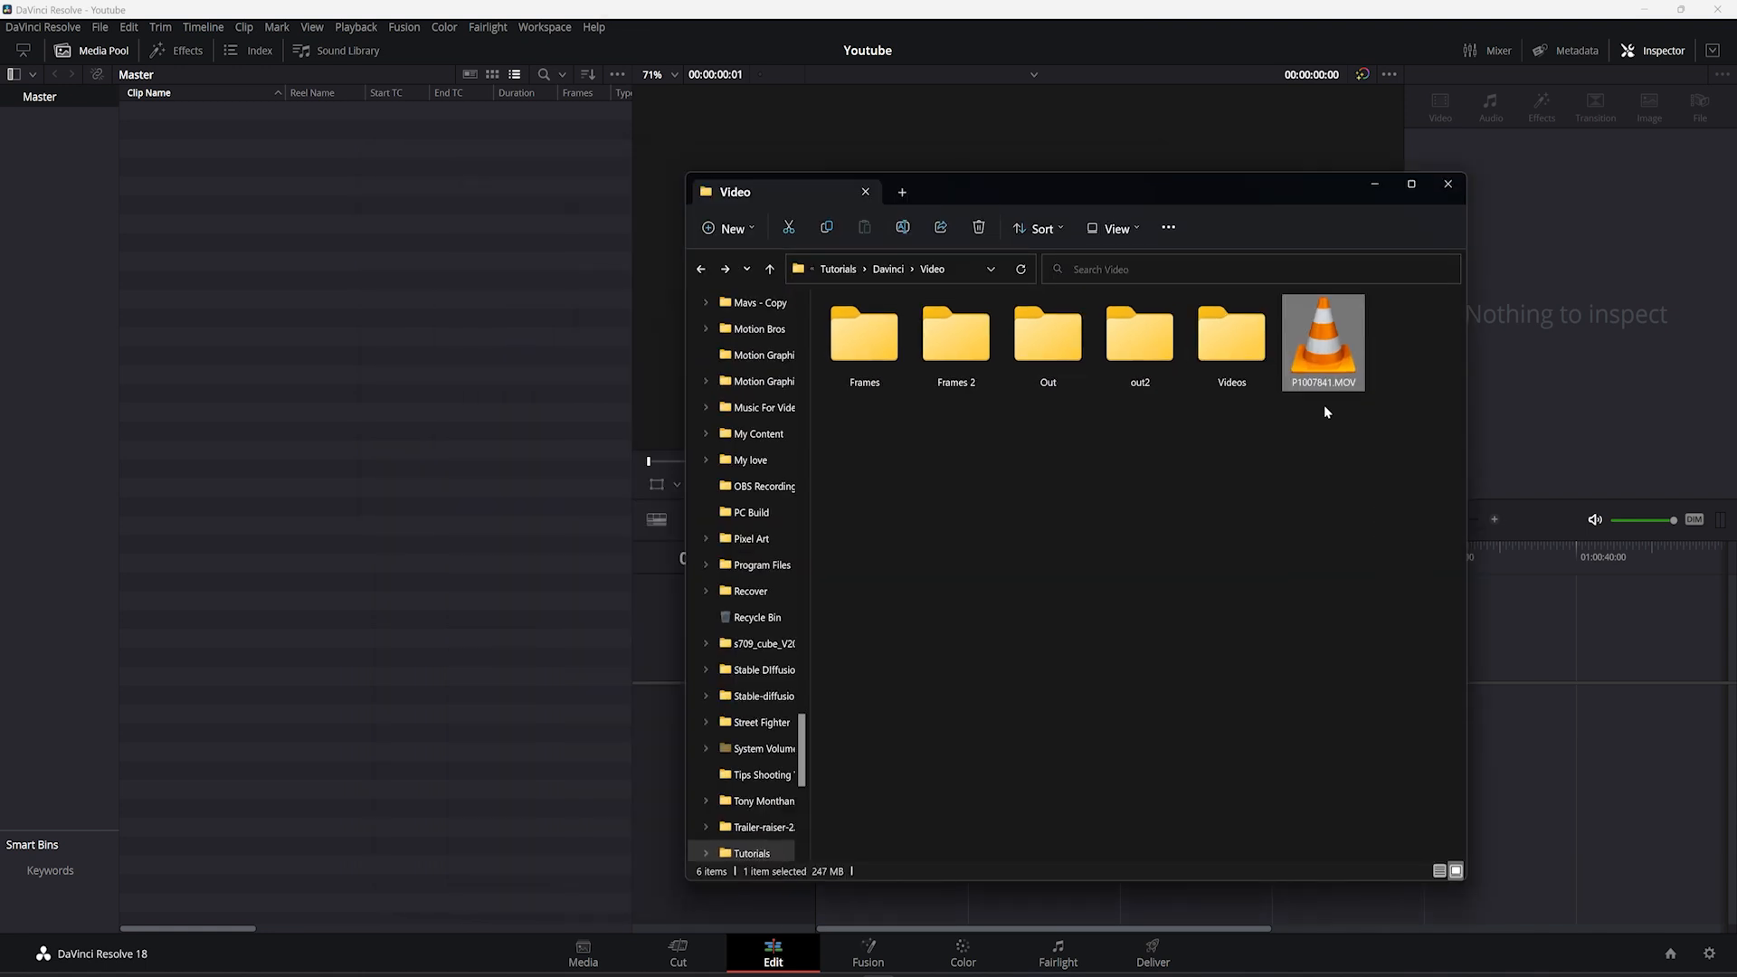
{"action": "left_click_drag", "start_coordinate": [1346, 376], "coordinate": [462, 336]}
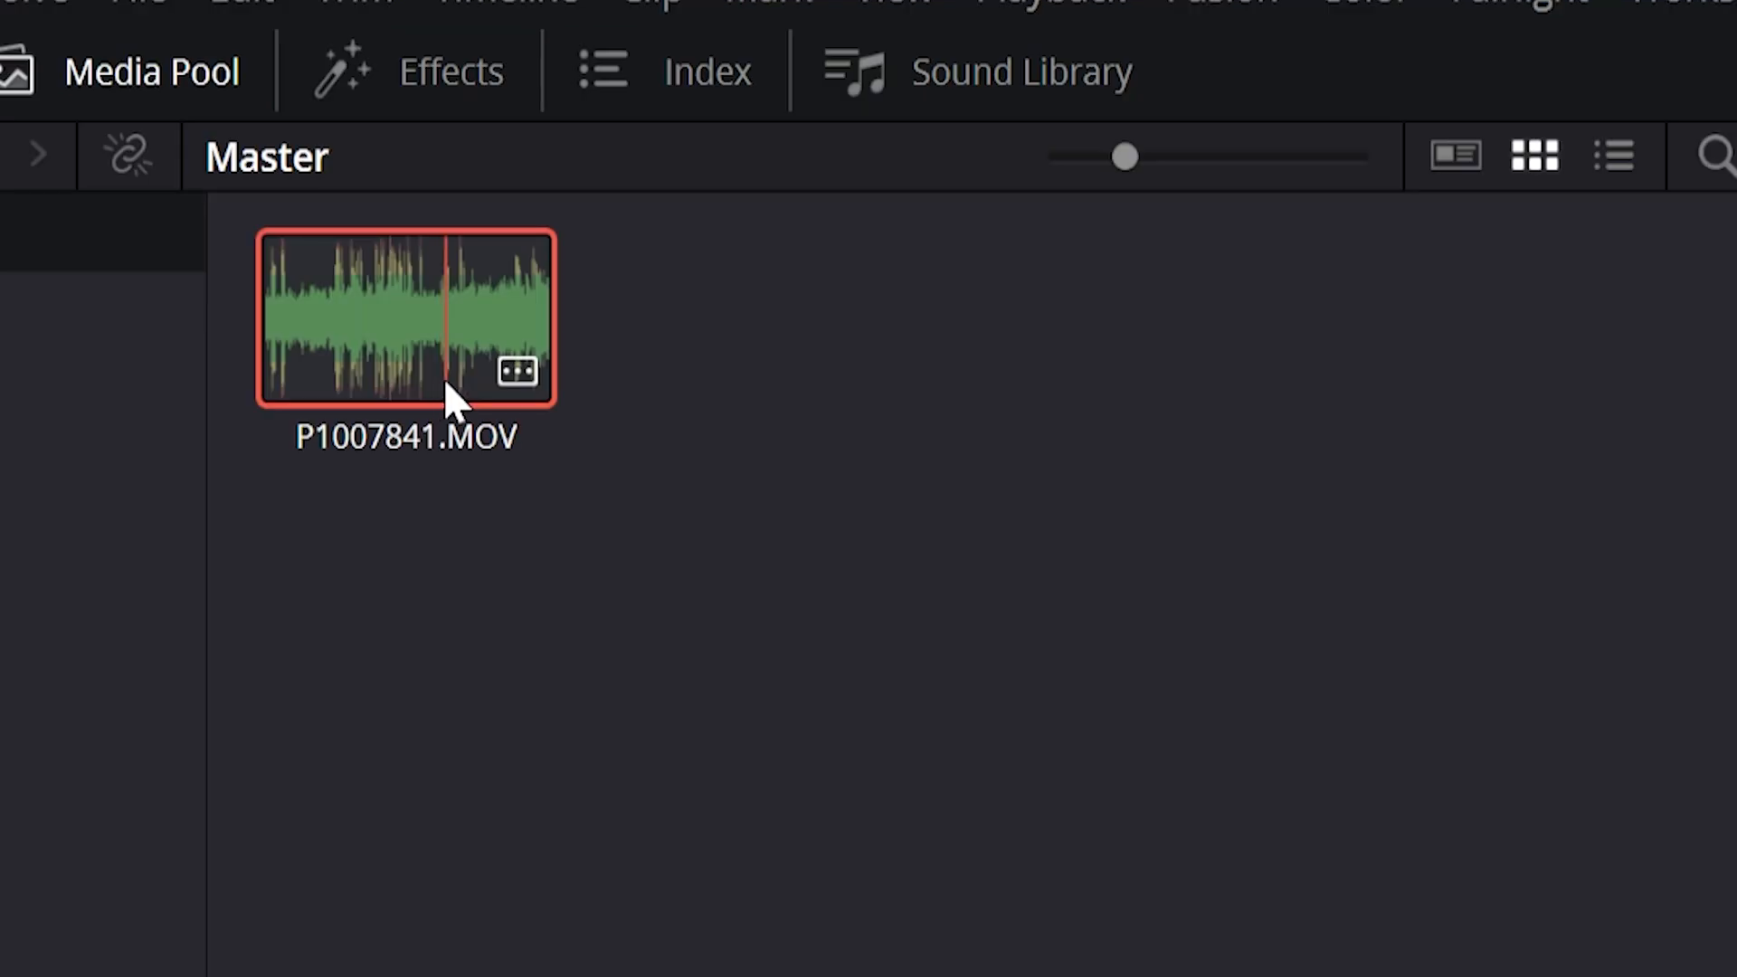
{"action": "key", "text": "Delete"}
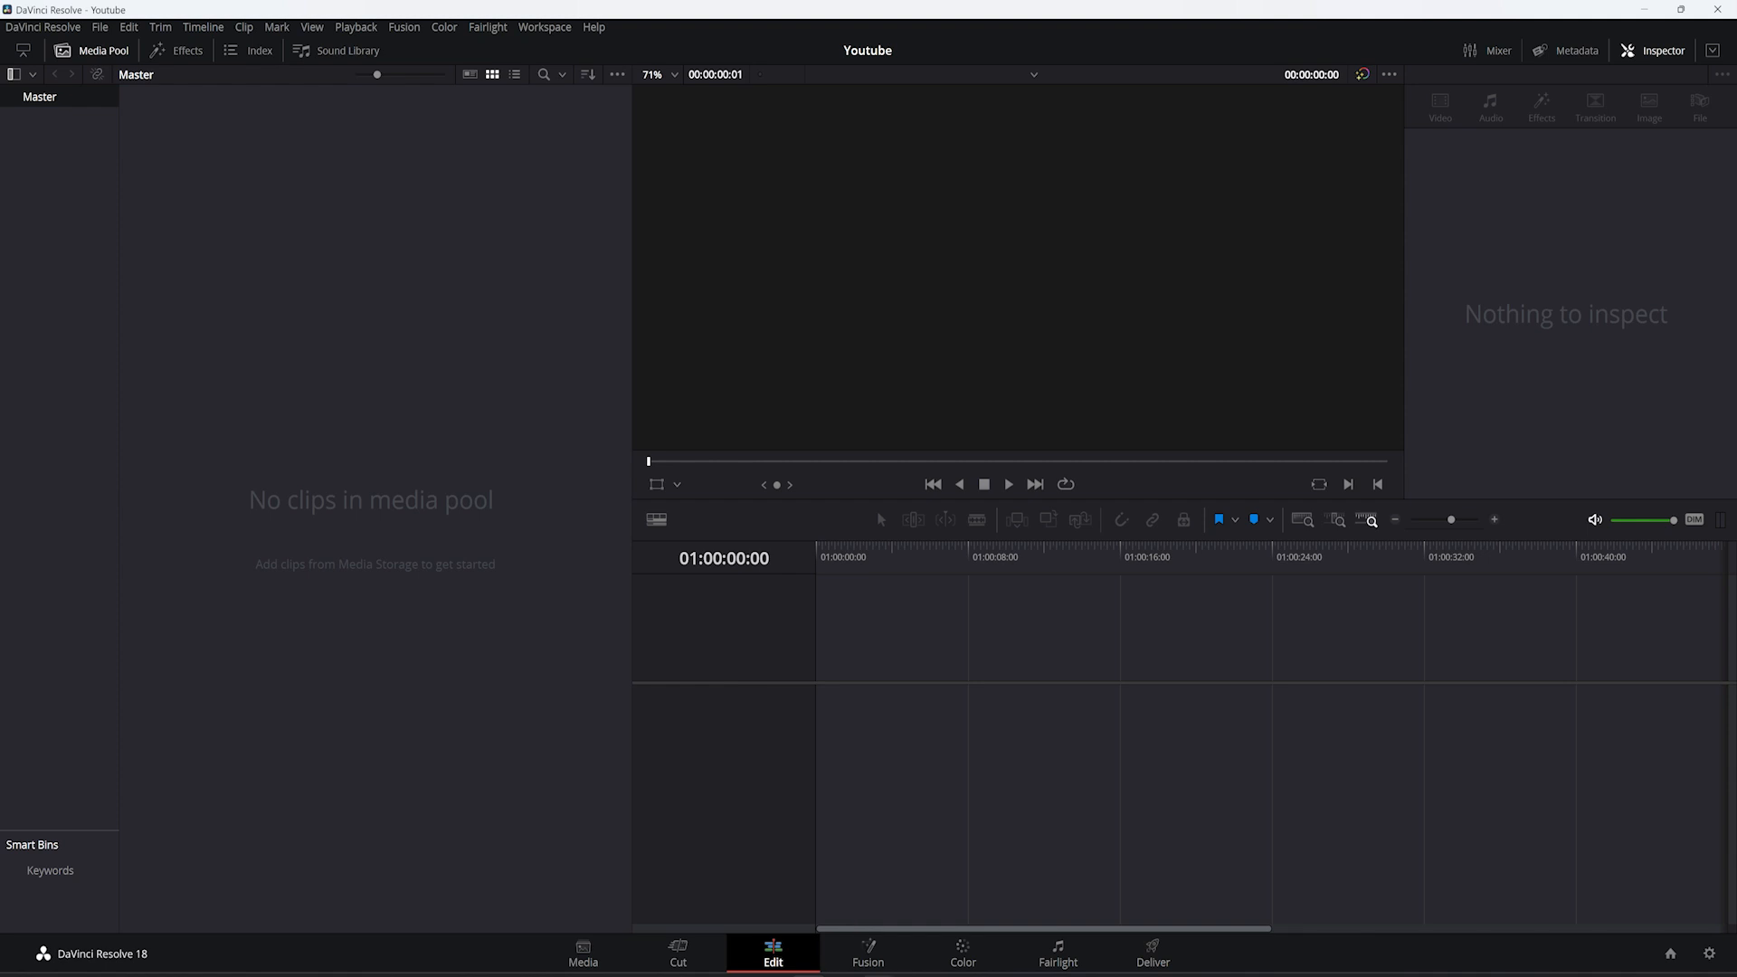
Step: Switch to HandBrake and load P1007841.MOV from the Video folder as the source to encode
{"action": "left_click", "coordinate": [891, 974]}
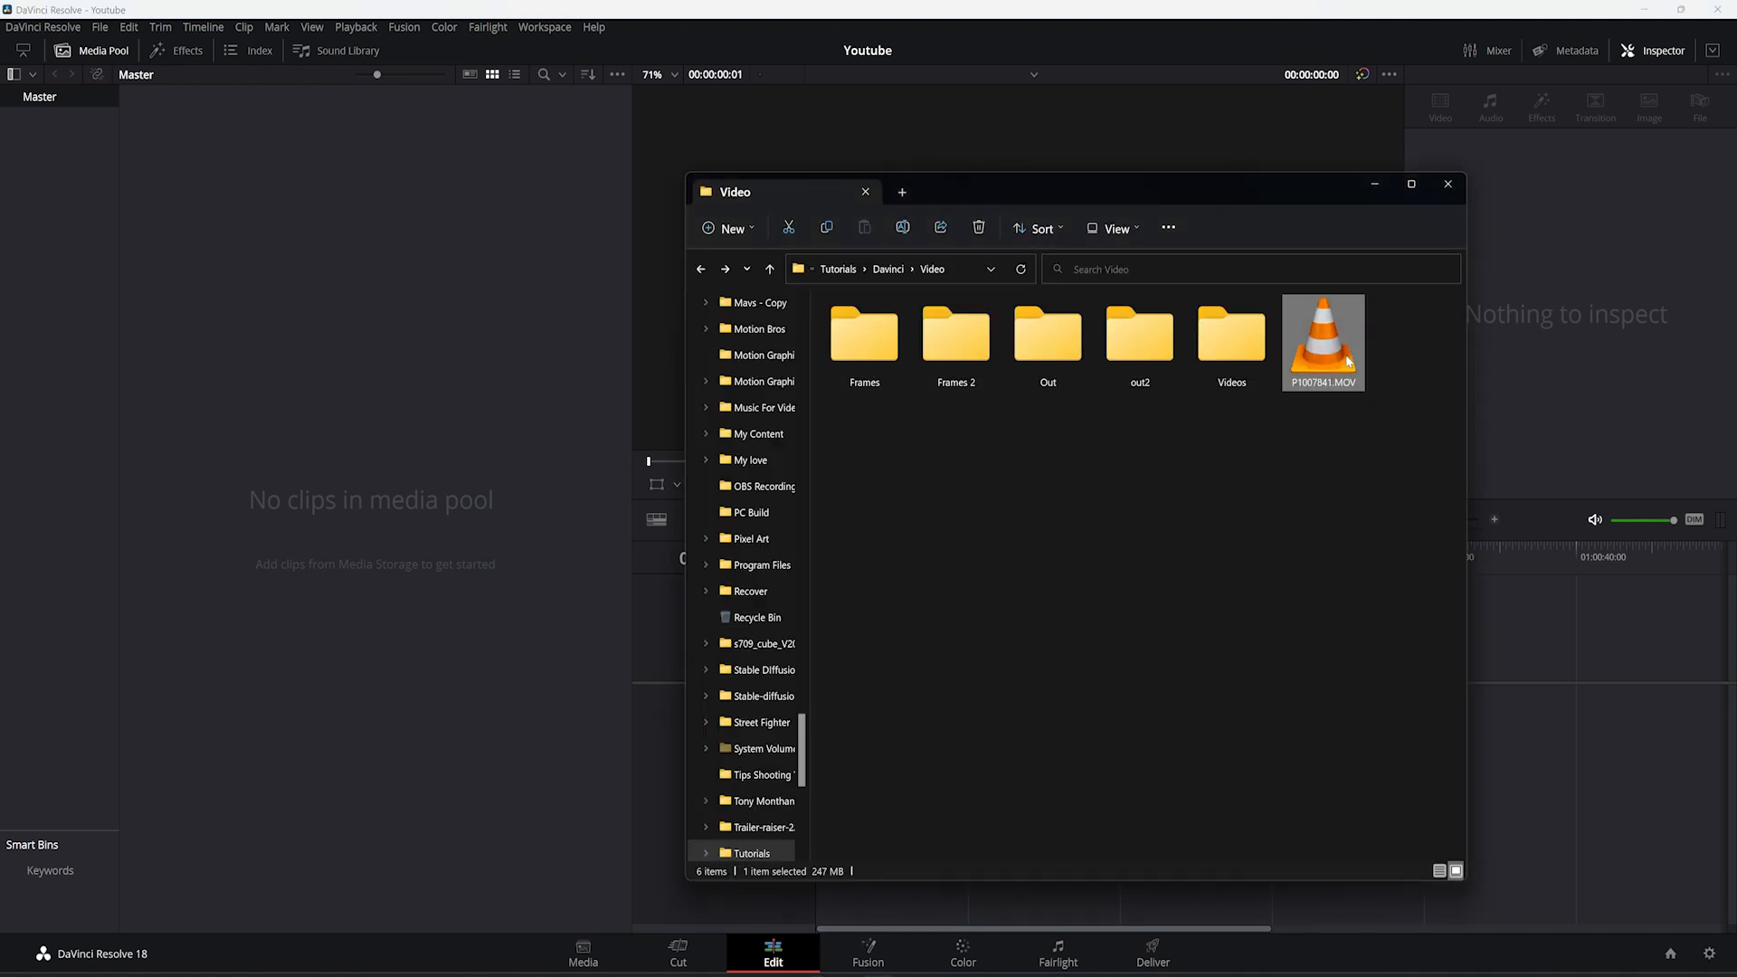
{"action": "left_click", "coordinate": [1147, 481]}
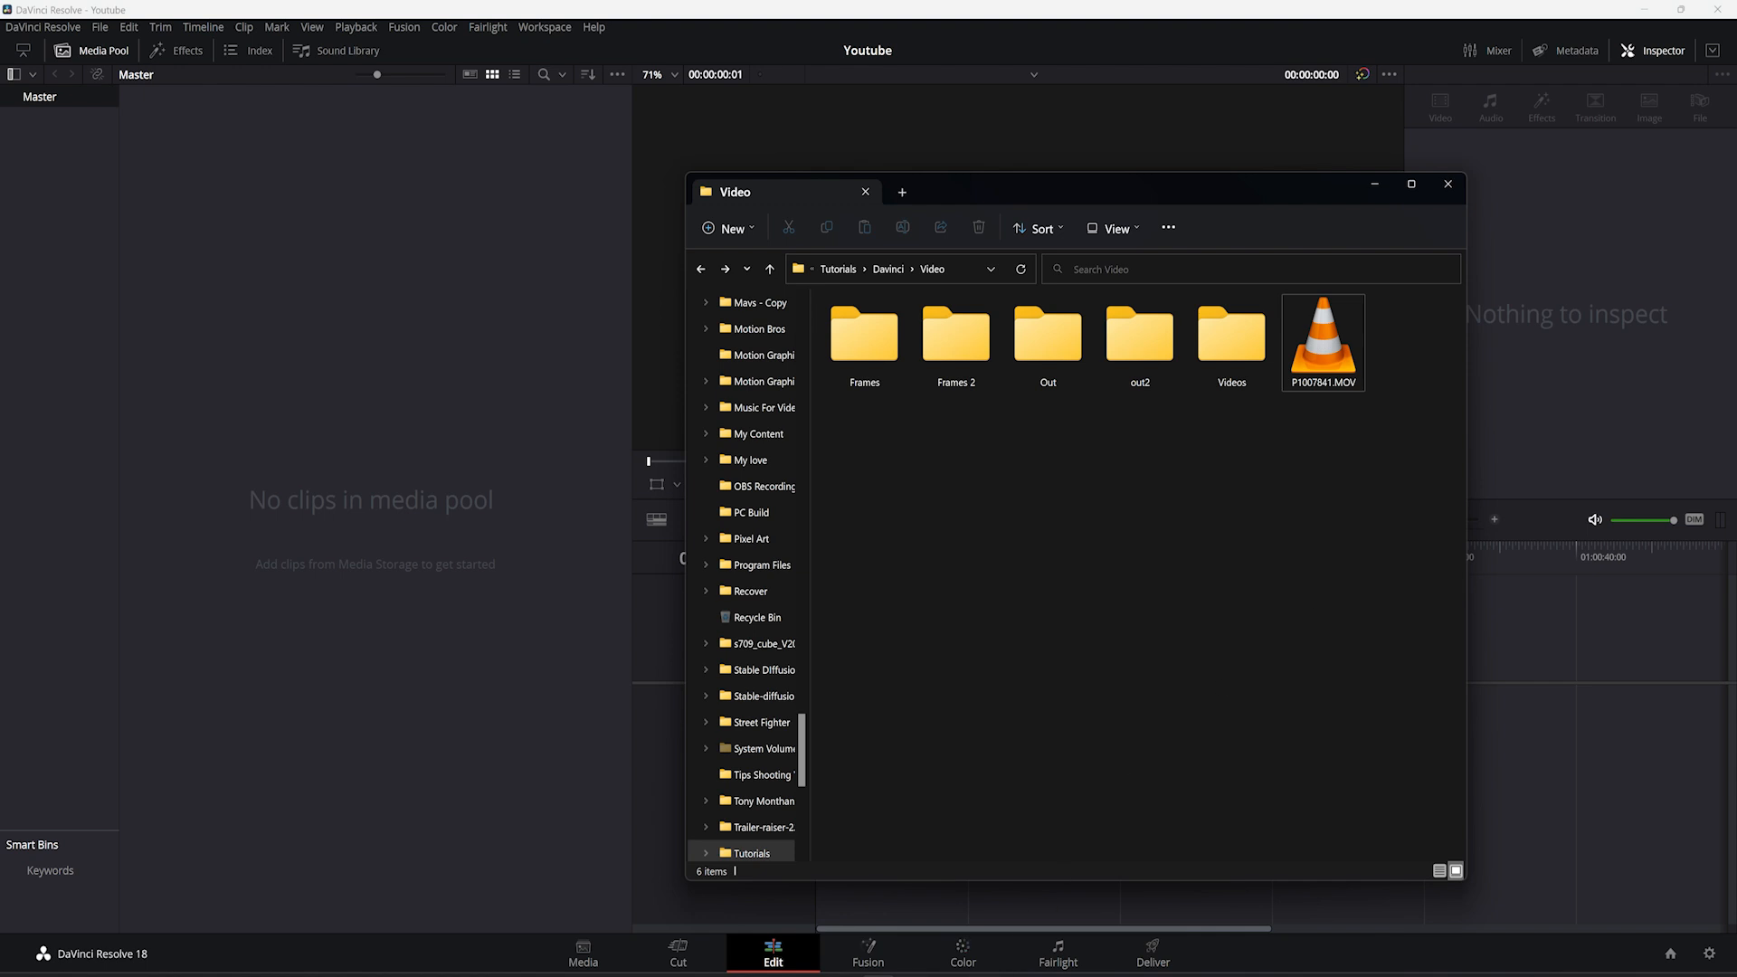
{"action": "mouse_move", "coordinate": [878, 975]}
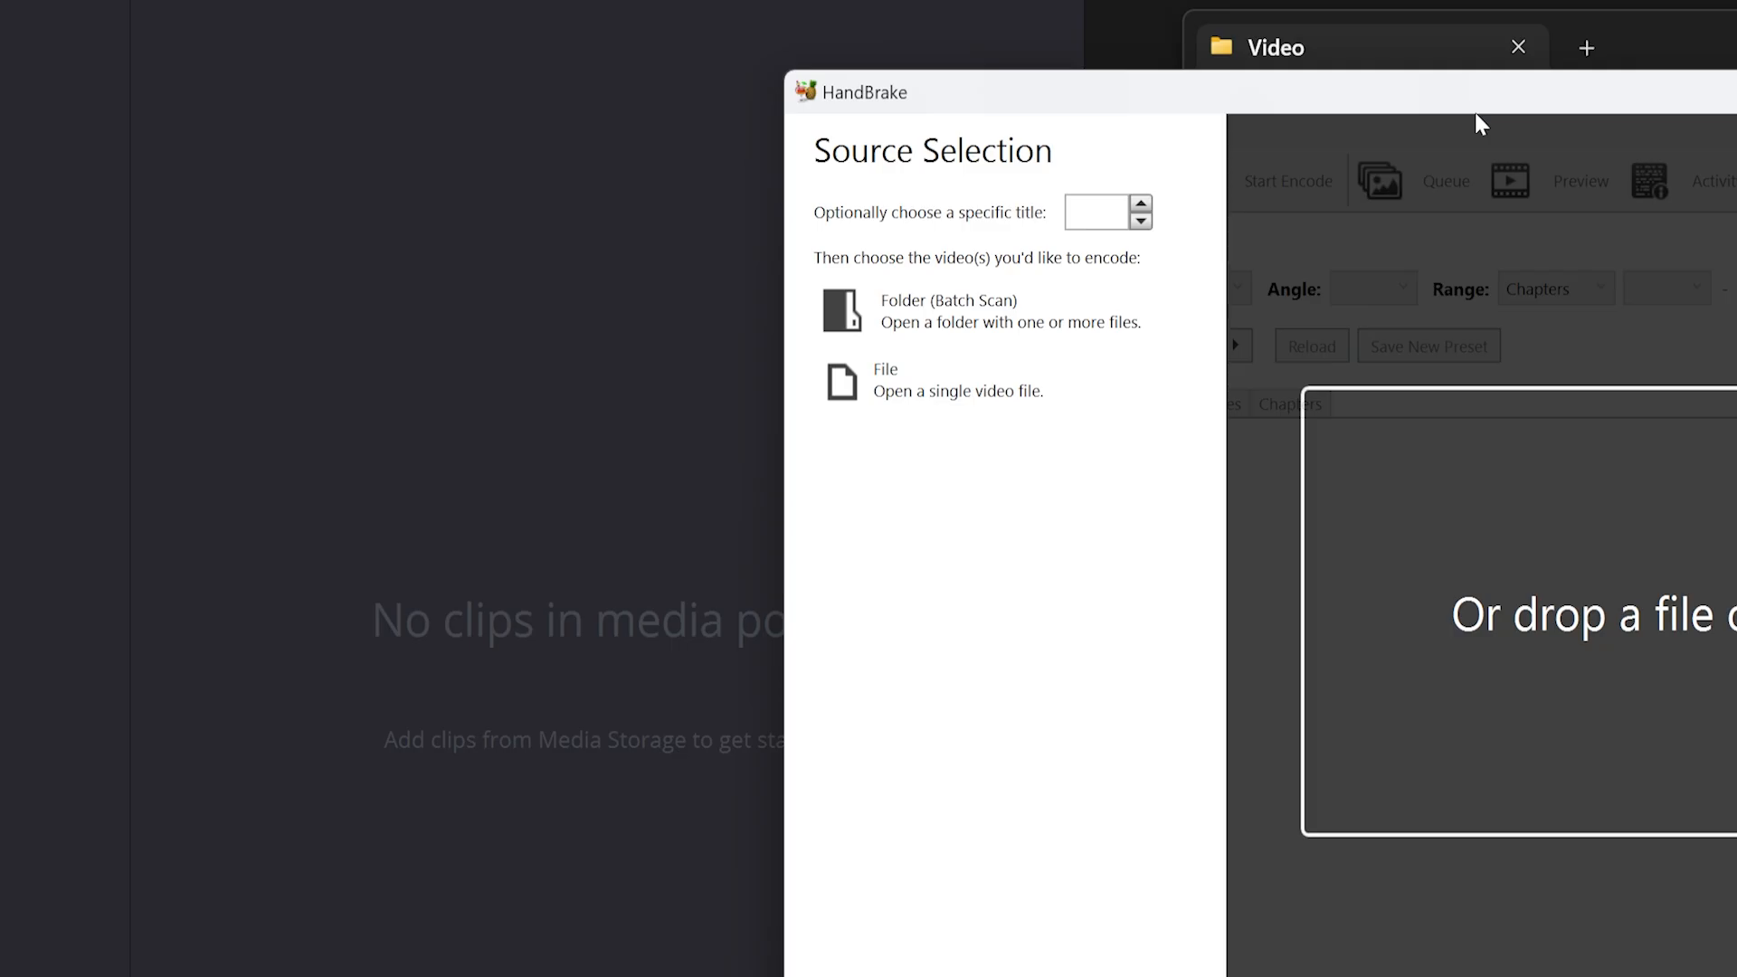
{"action": "left_click_drag", "start_coordinate": [852, 218], "coordinate": [494, 237]}
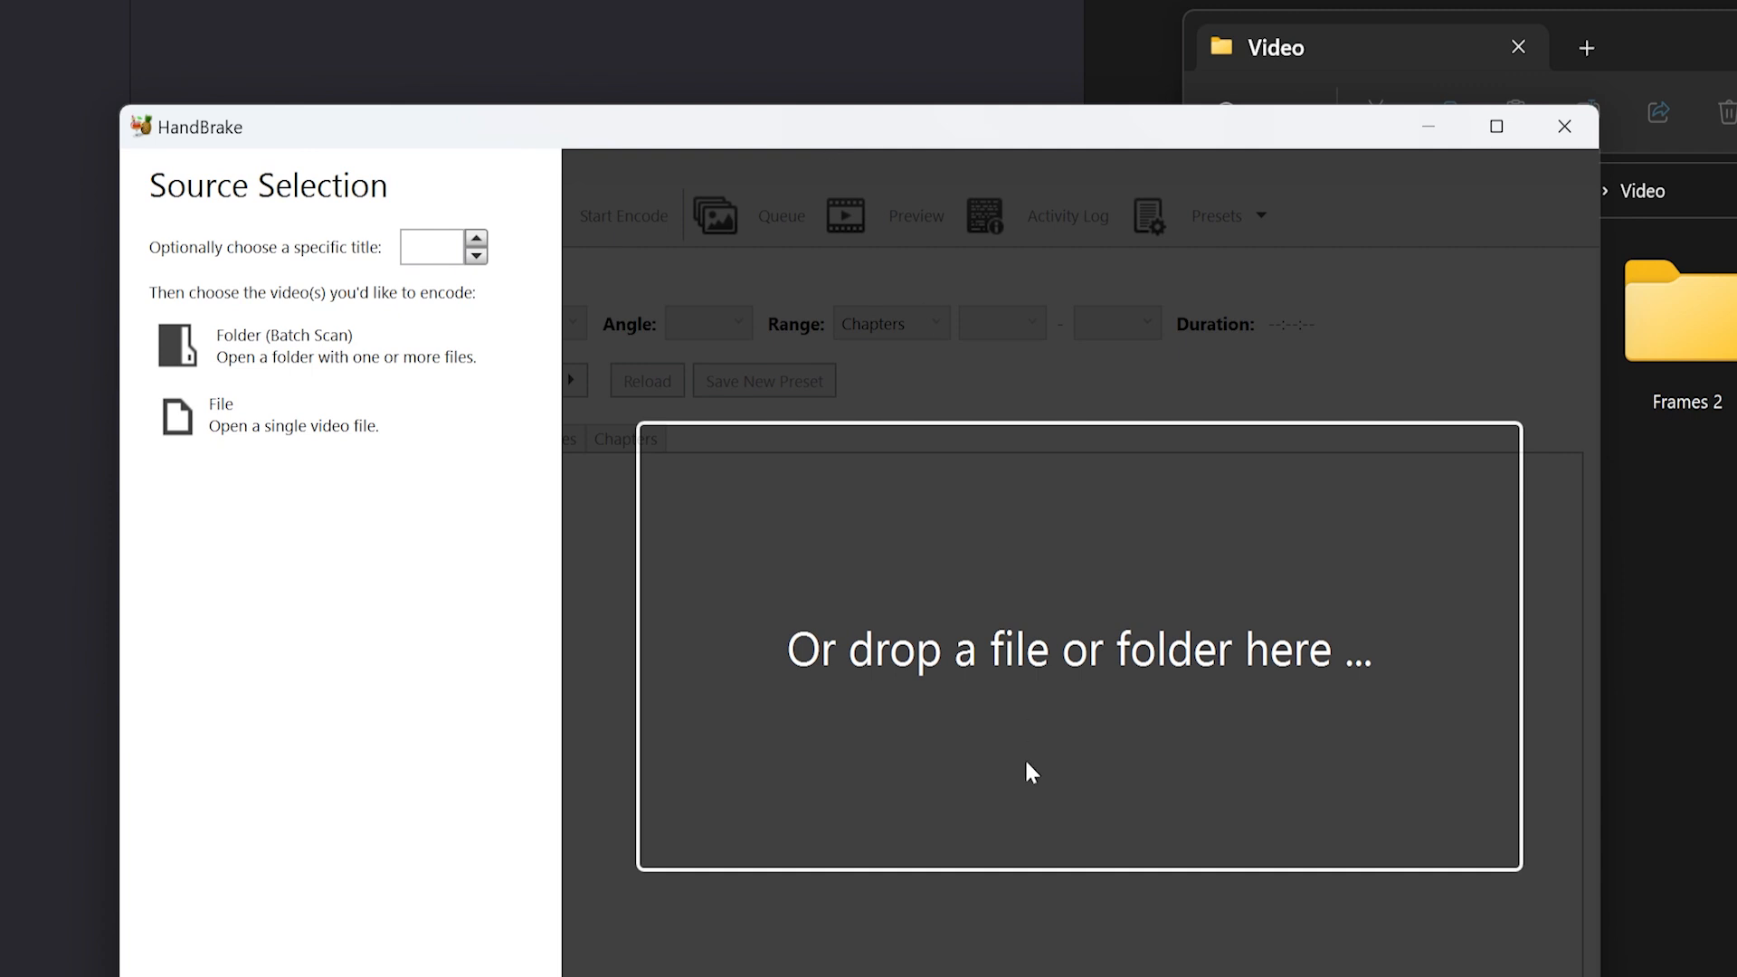
{"action": "left_click_drag", "start_coordinate": [1126, 193], "coordinate": [1270, 175]}
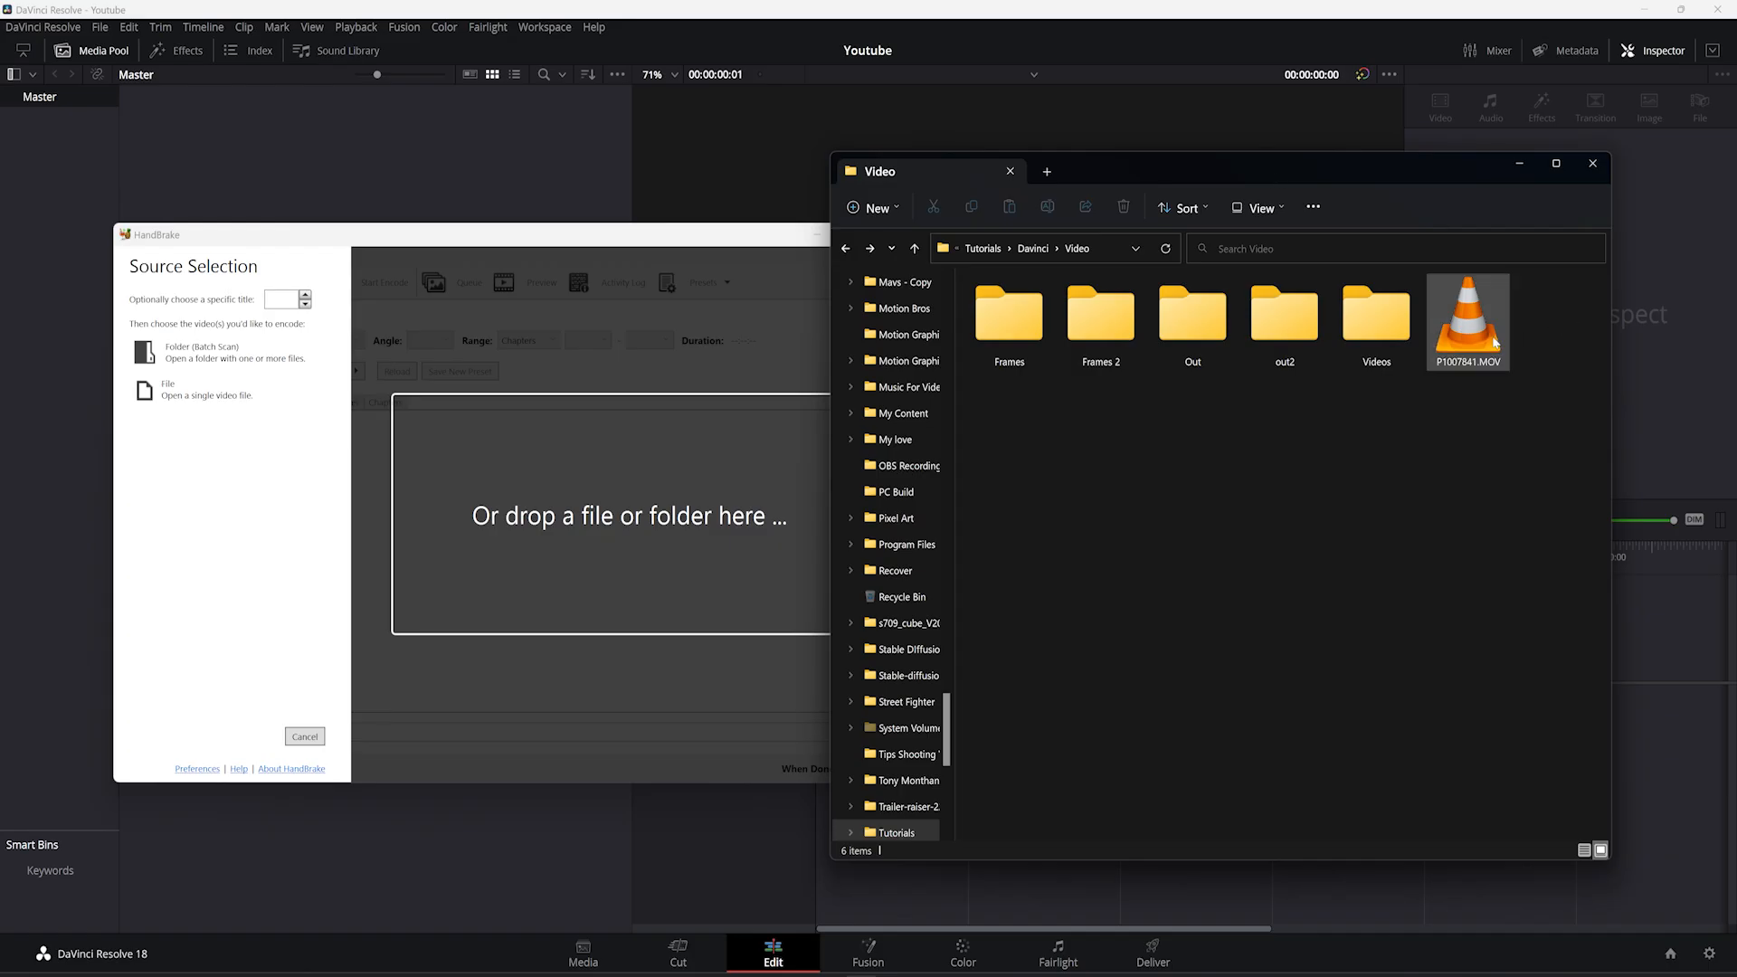
{"action": "left_click_drag", "start_coordinate": [790, 240], "coordinate": [773, 236]}
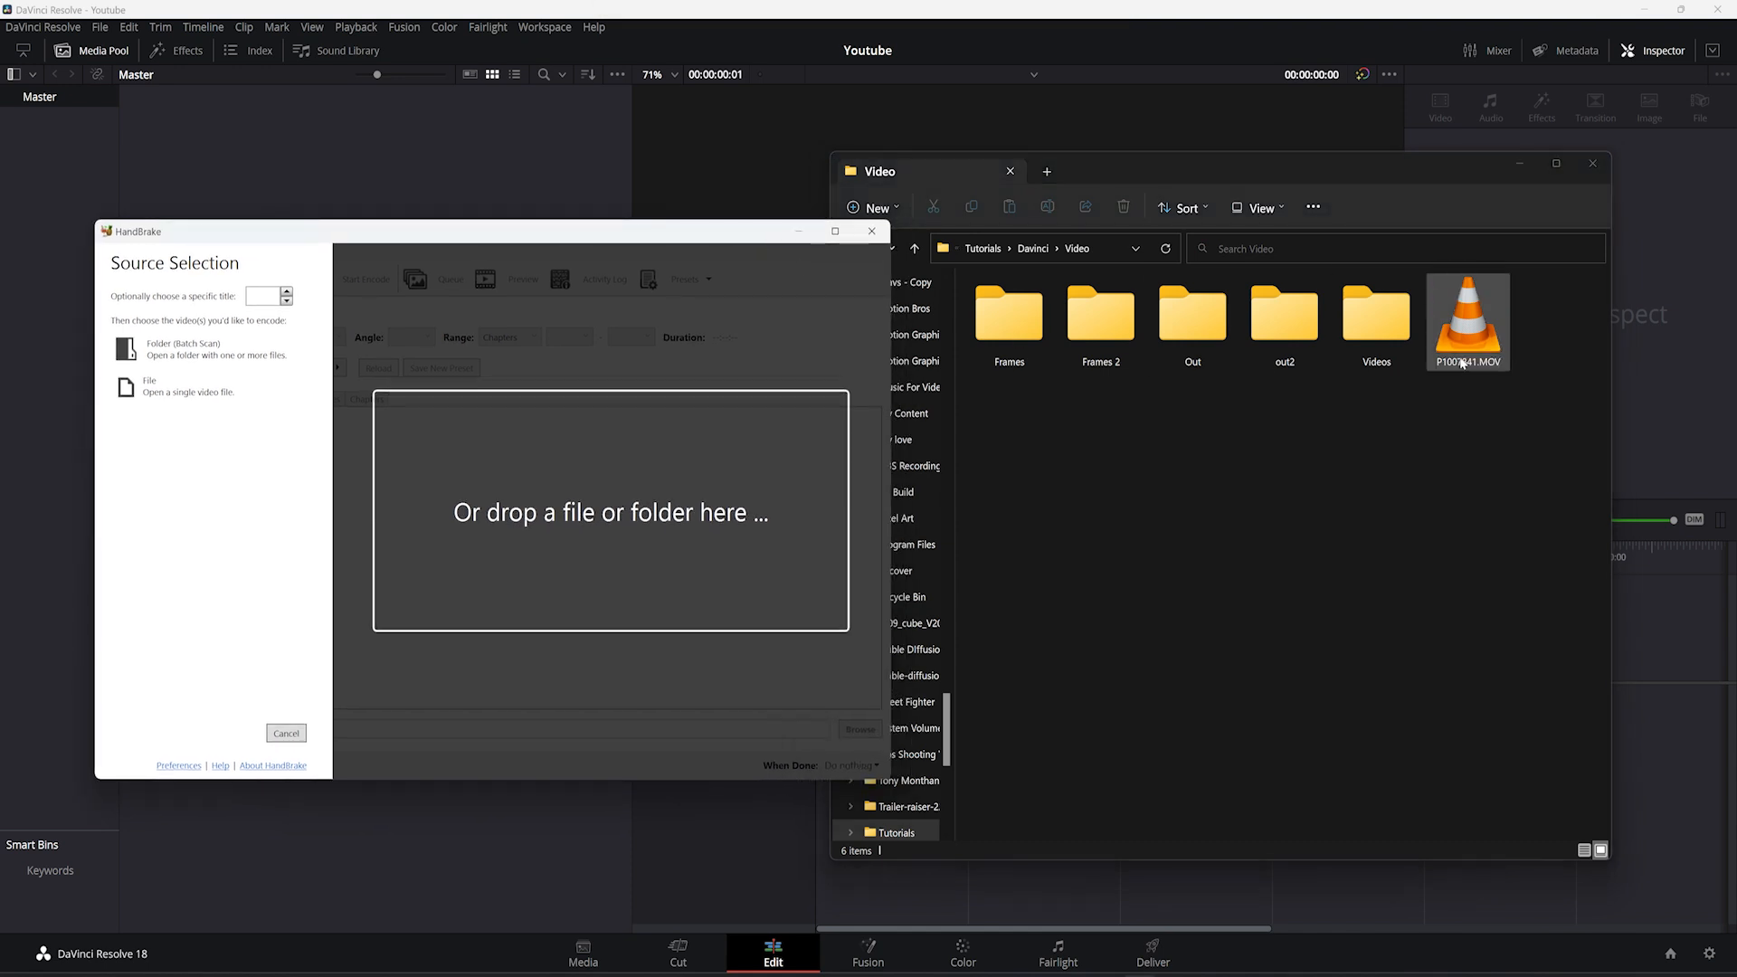
{"action": "left_click", "coordinate": [1466, 355]}
{"action": "left_click_drag", "start_coordinate": [1090, 430], "coordinate": [891, 387]}
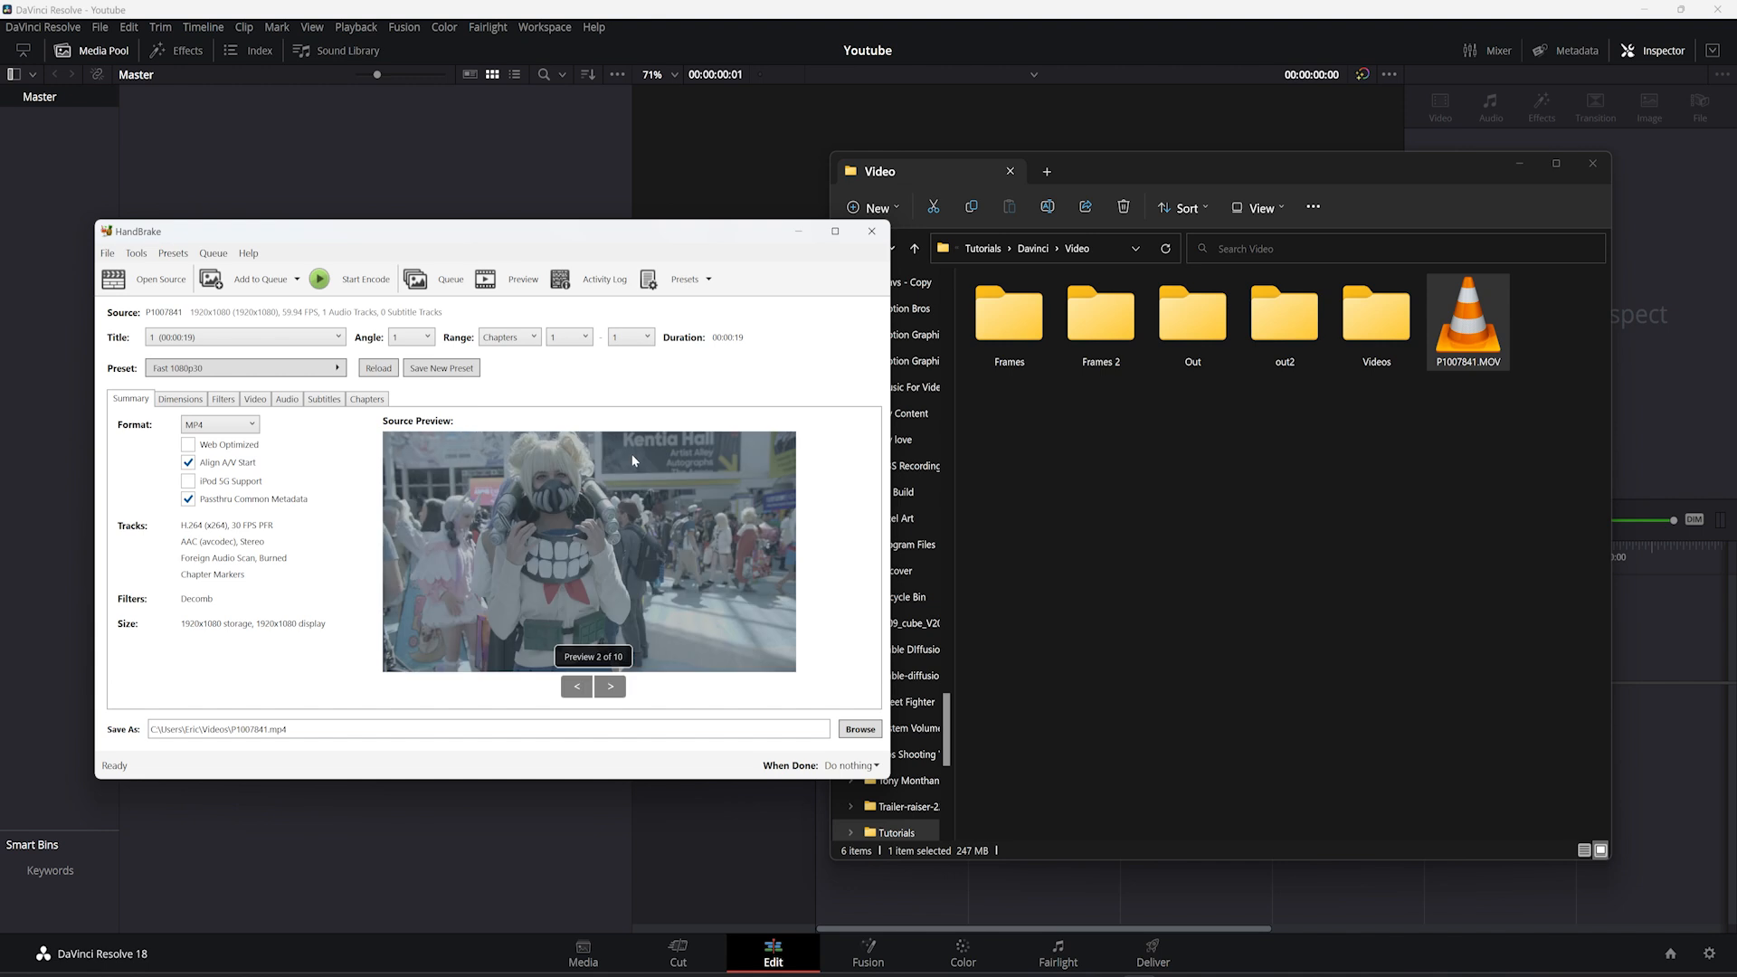
Step: Choose MP4 as the output format and 1080p HD as the resolution limit
{"action": "left_click_drag", "start_coordinate": [624, 237], "coordinate": [1046, 252]}
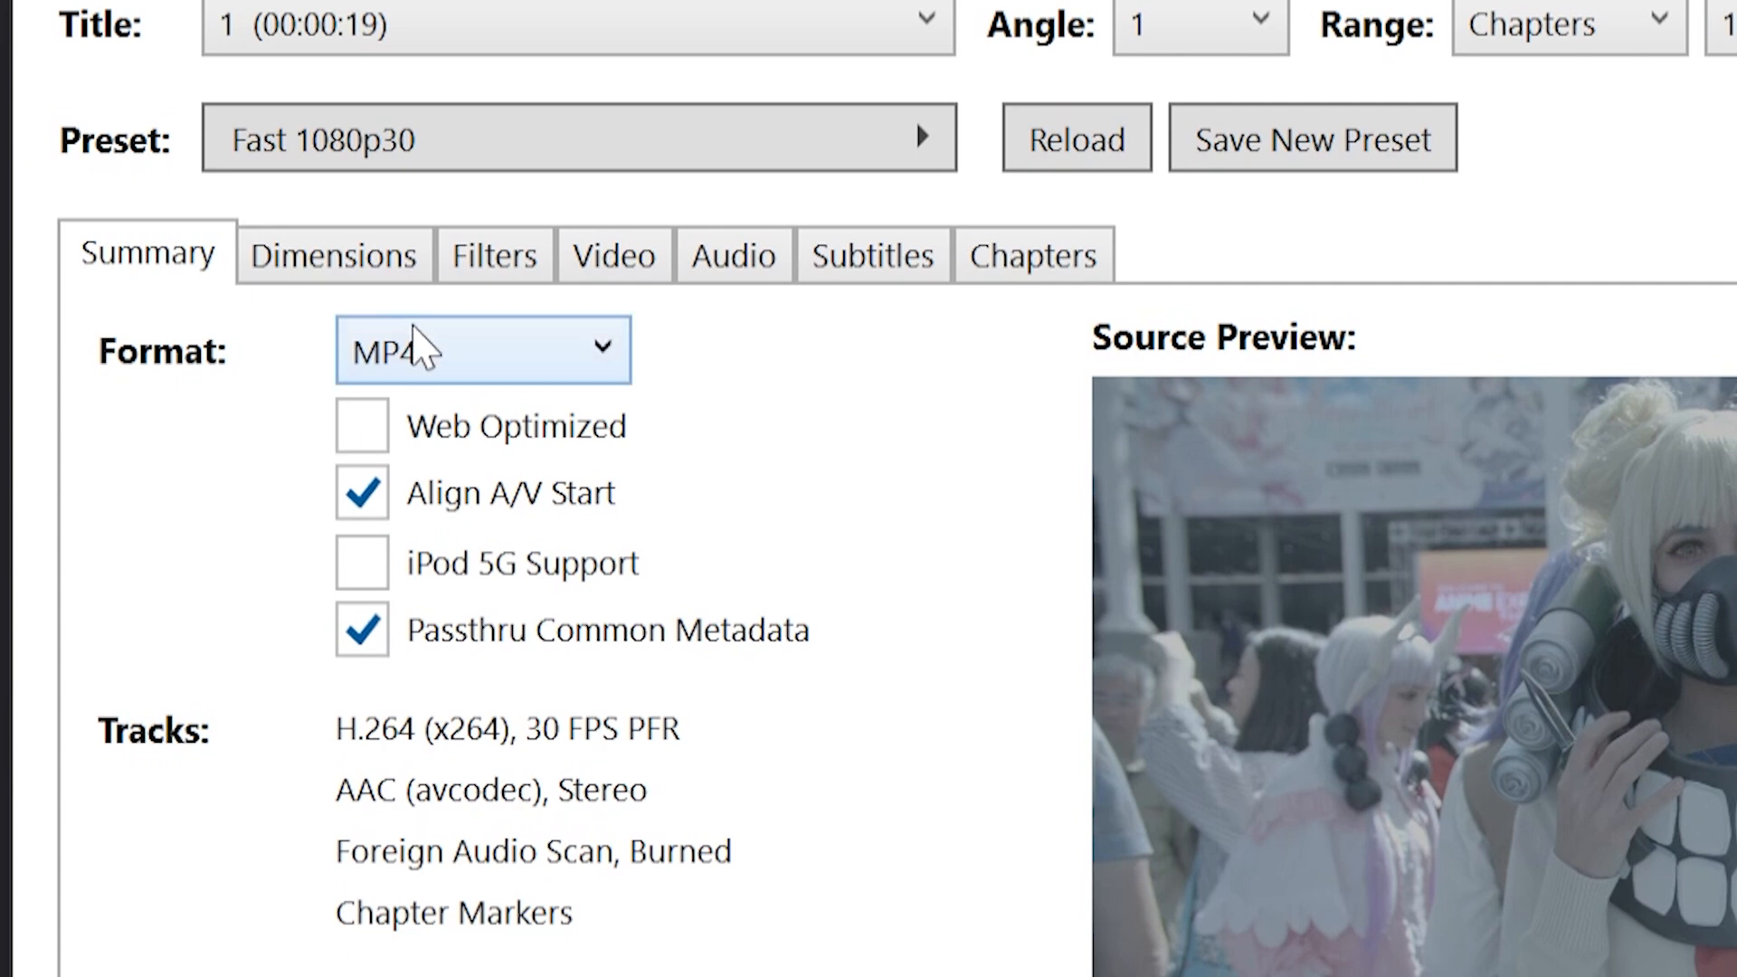
{"action": "left_click", "coordinate": [413, 328]}
{"action": "left_click", "coordinate": [431, 425]}
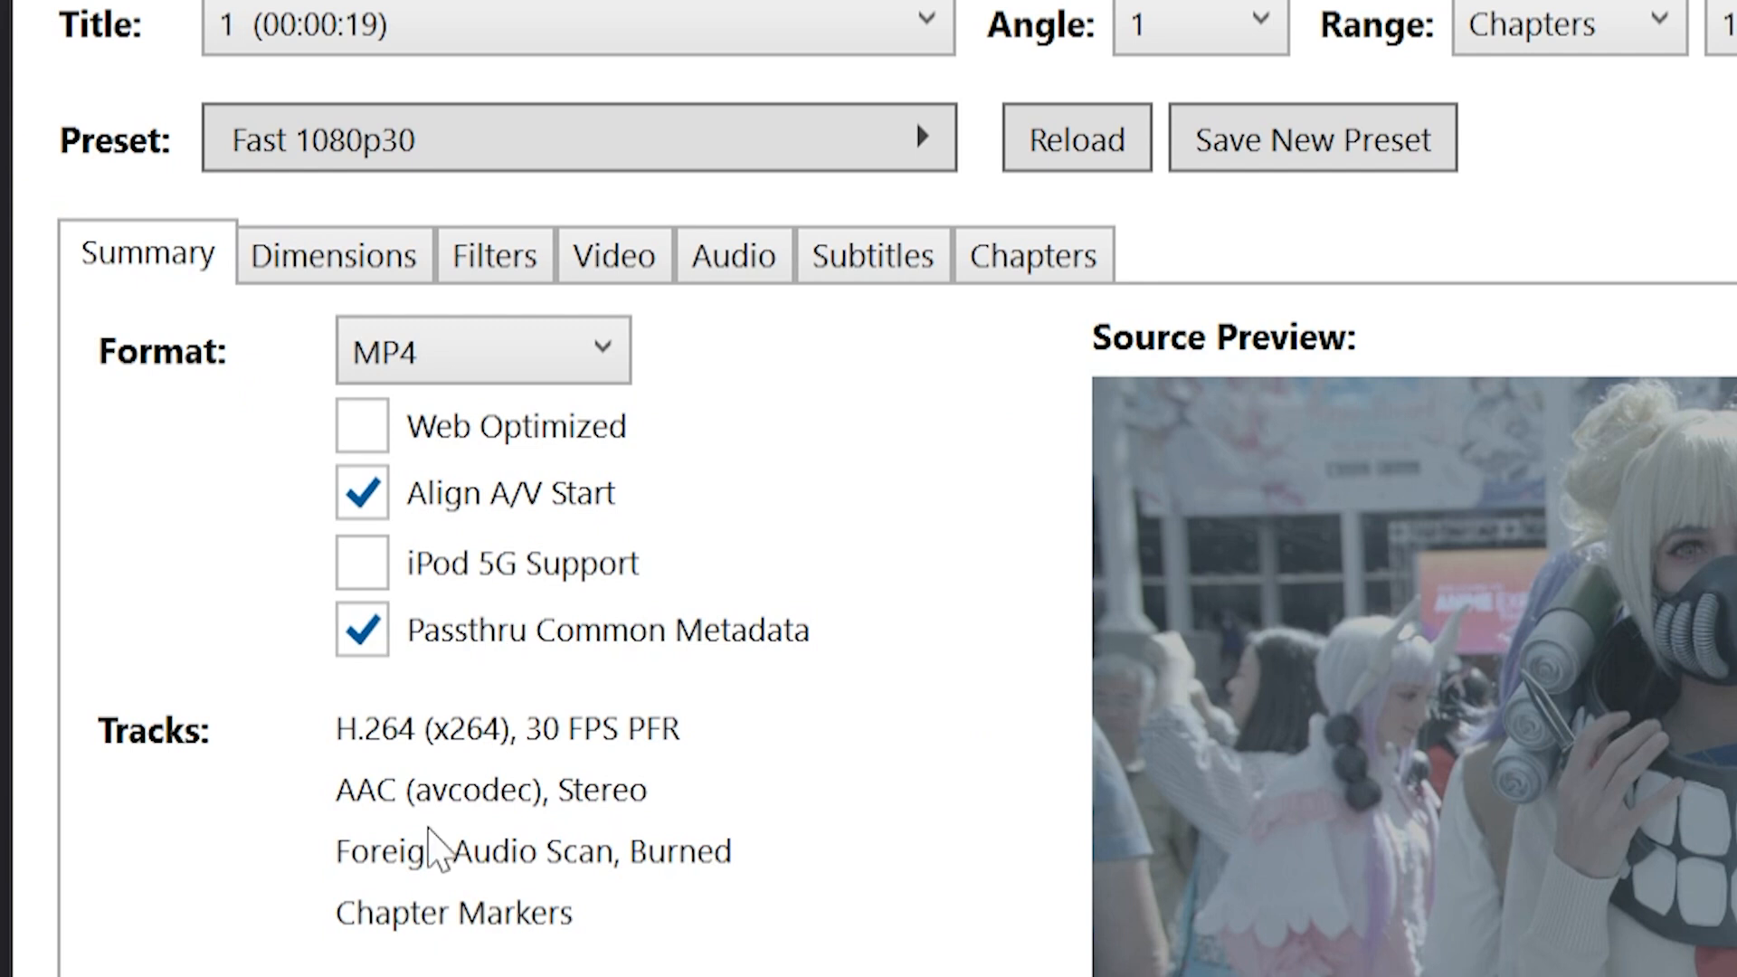
{"action": "left_click", "coordinate": [411, 271]}
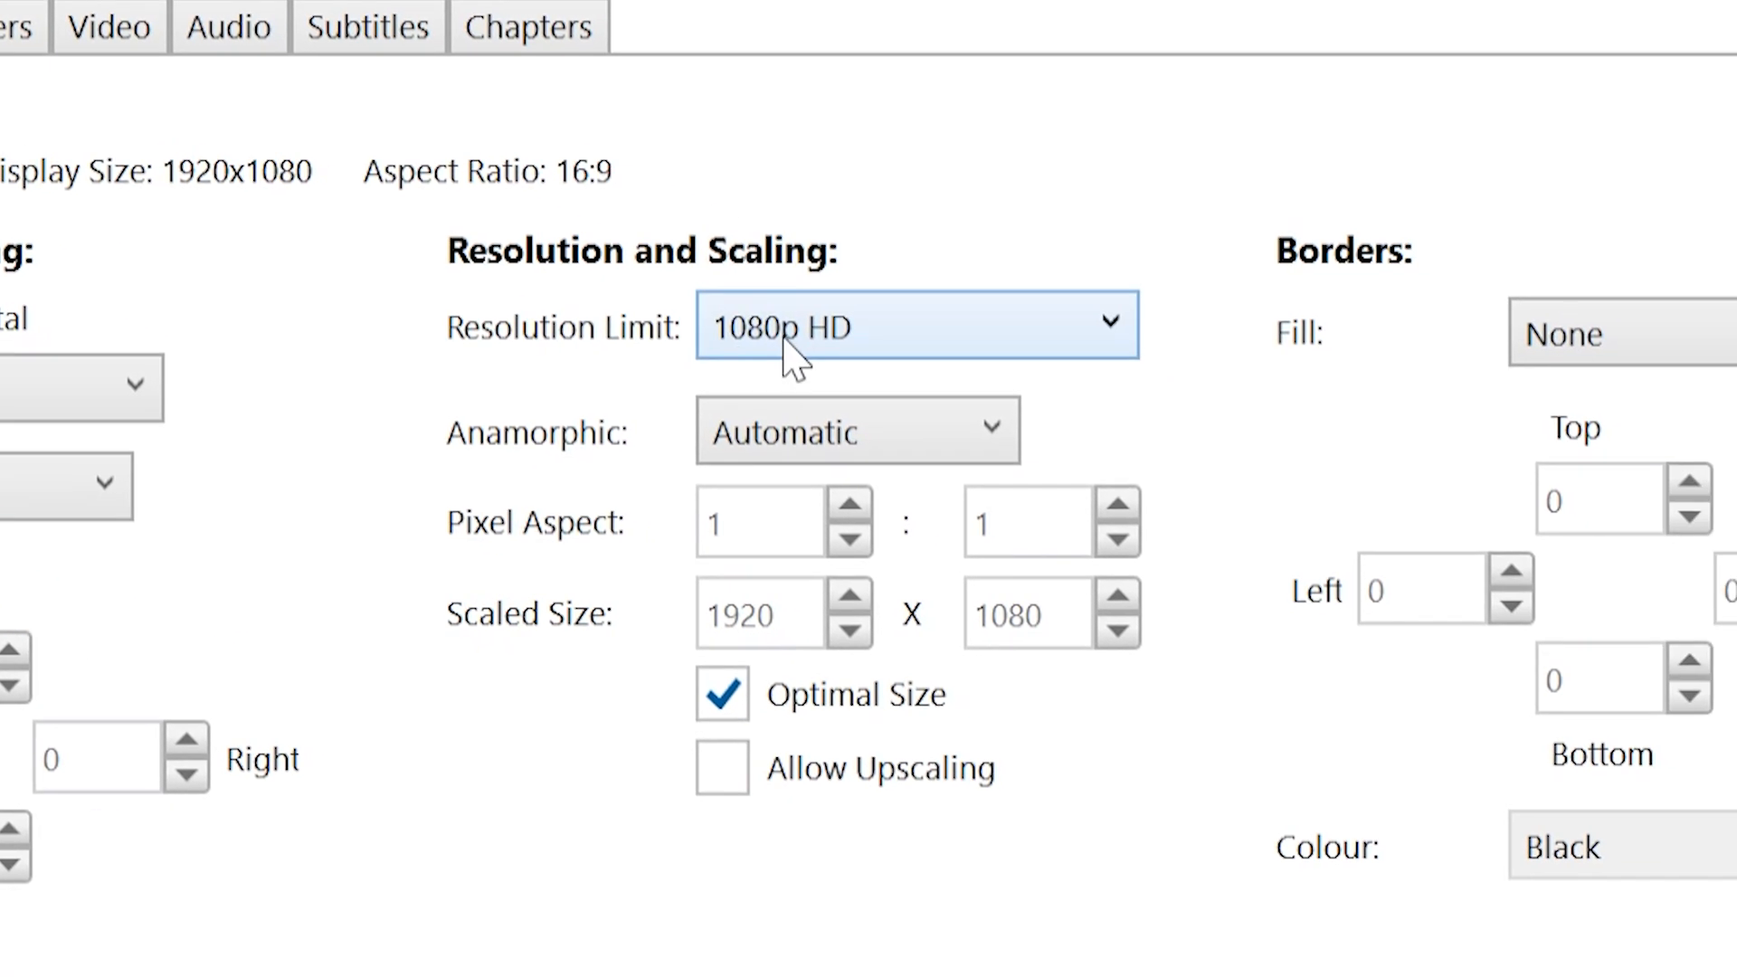
{"action": "left_click", "coordinate": [1176, 506]}
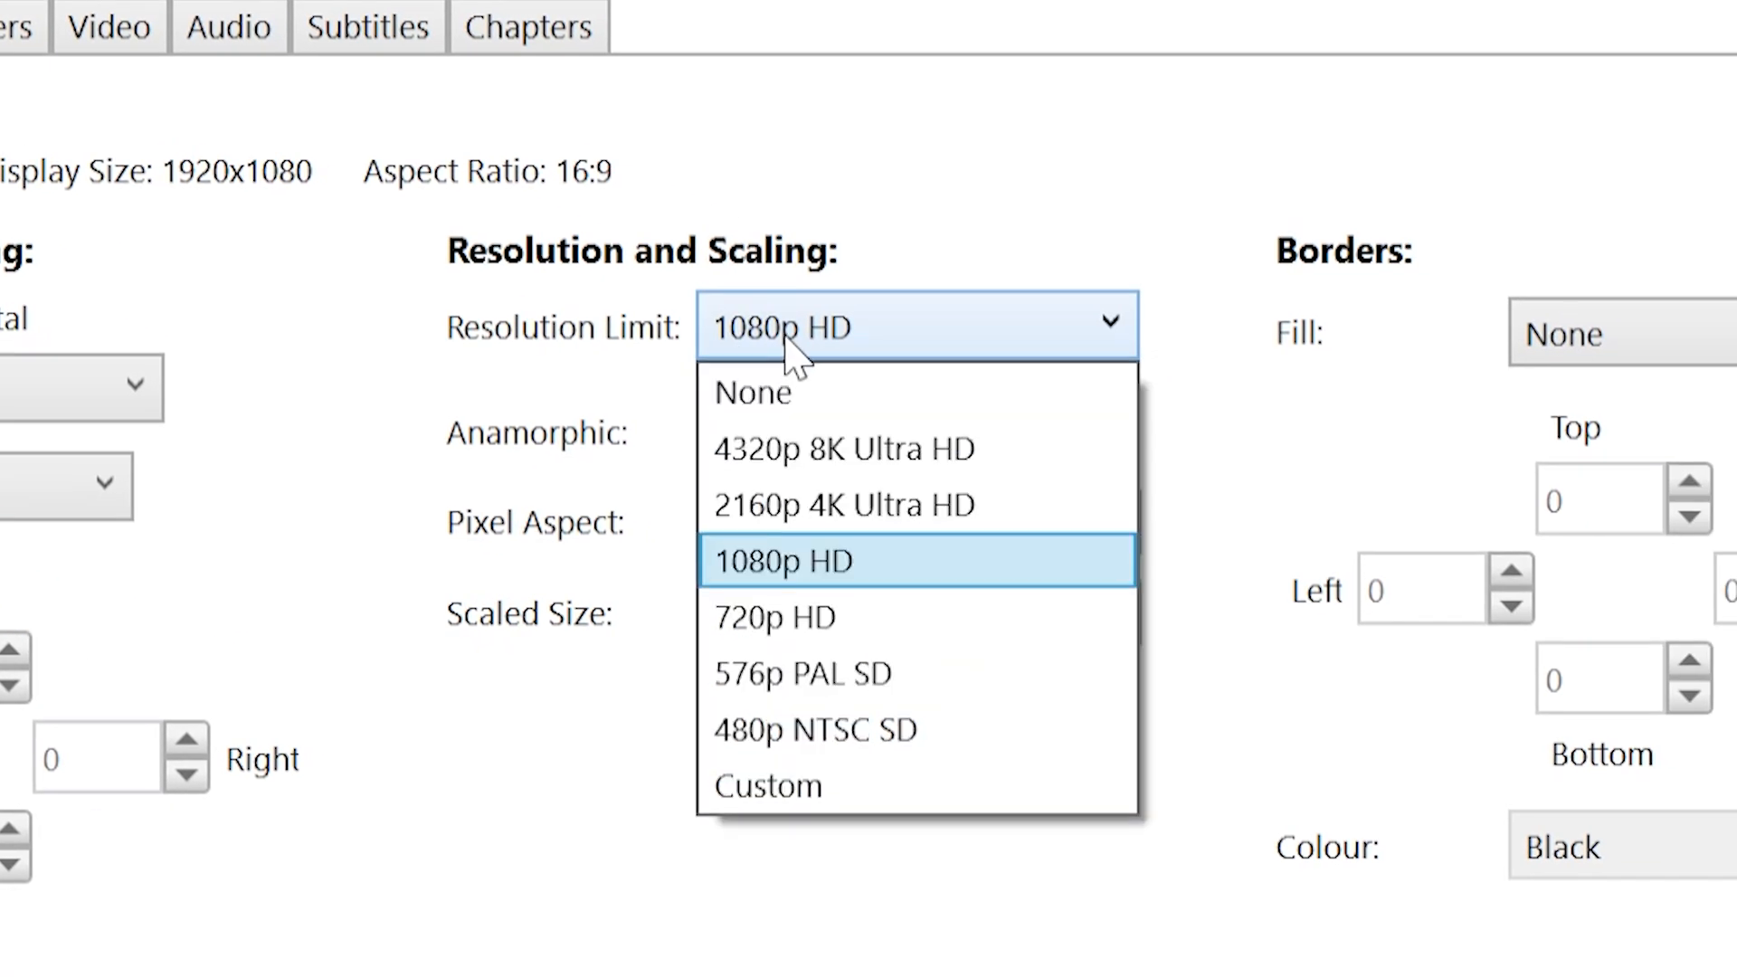
{"action": "left_click", "coordinate": [869, 577]}
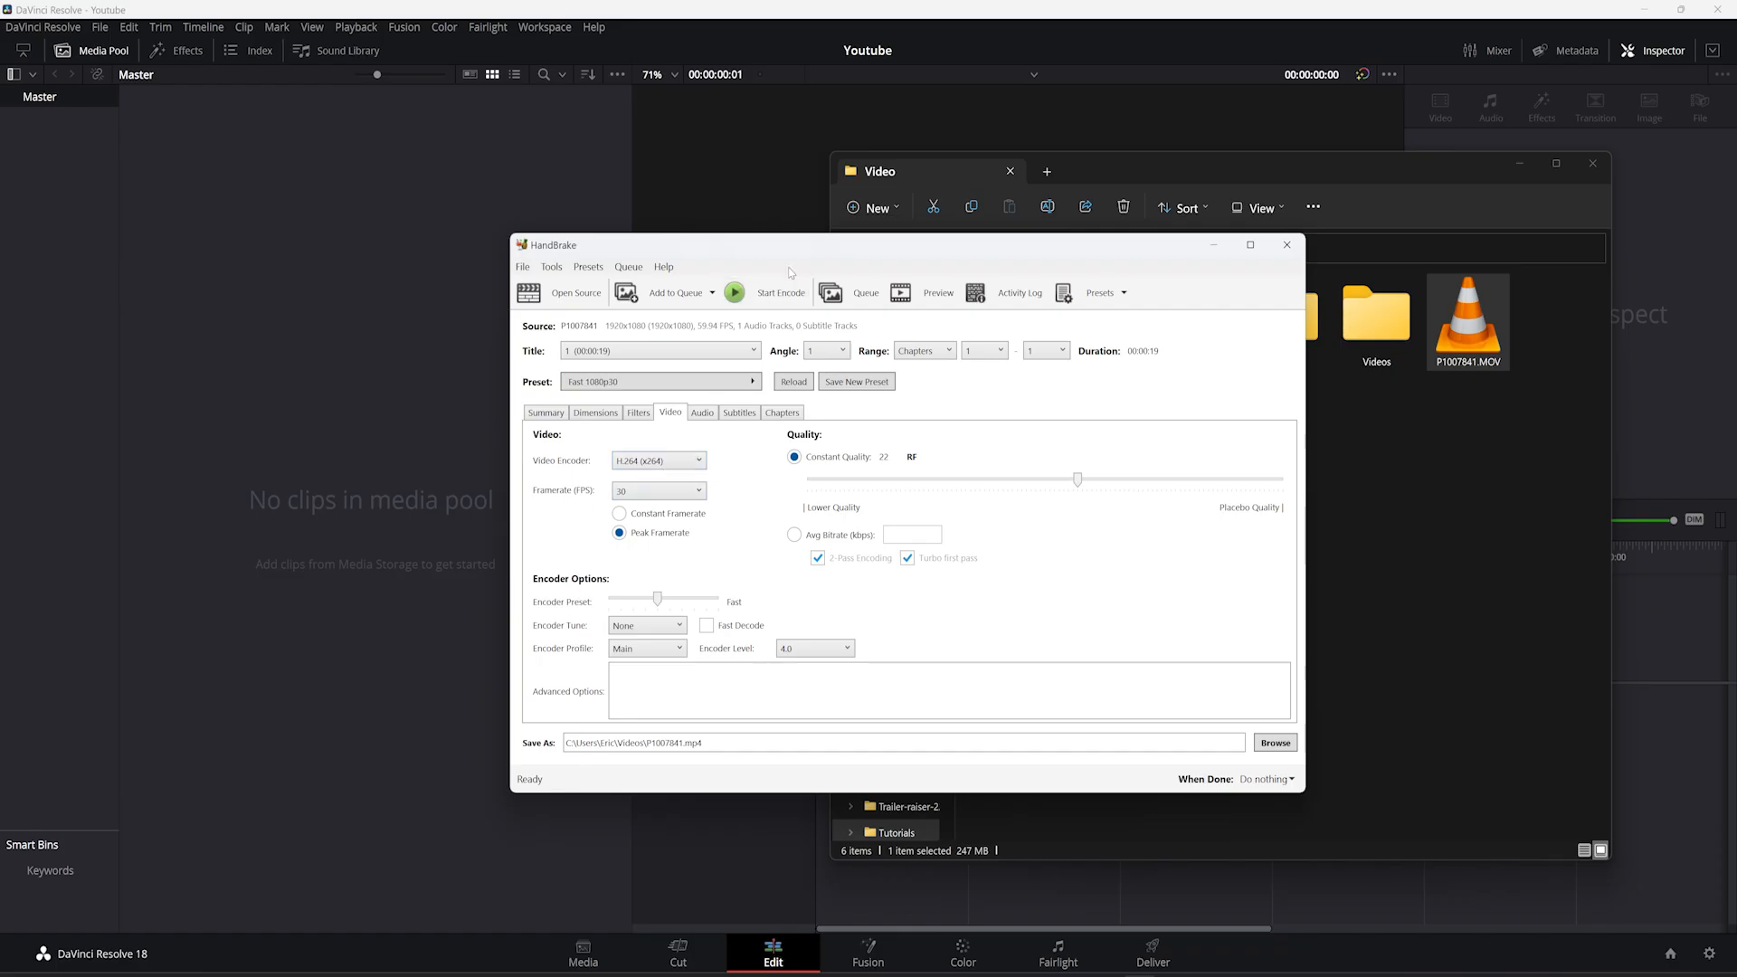
Step: Check the detailed file properties of P1007841.MOV in the Video folder for its frame rate
{"action": "left_click_drag", "start_coordinate": [790, 270], "coordinate": [272, 202]}
{"action": "left_click_drag", "start_coordinate": [1412, 167], "coordinate": [1218, 132]}
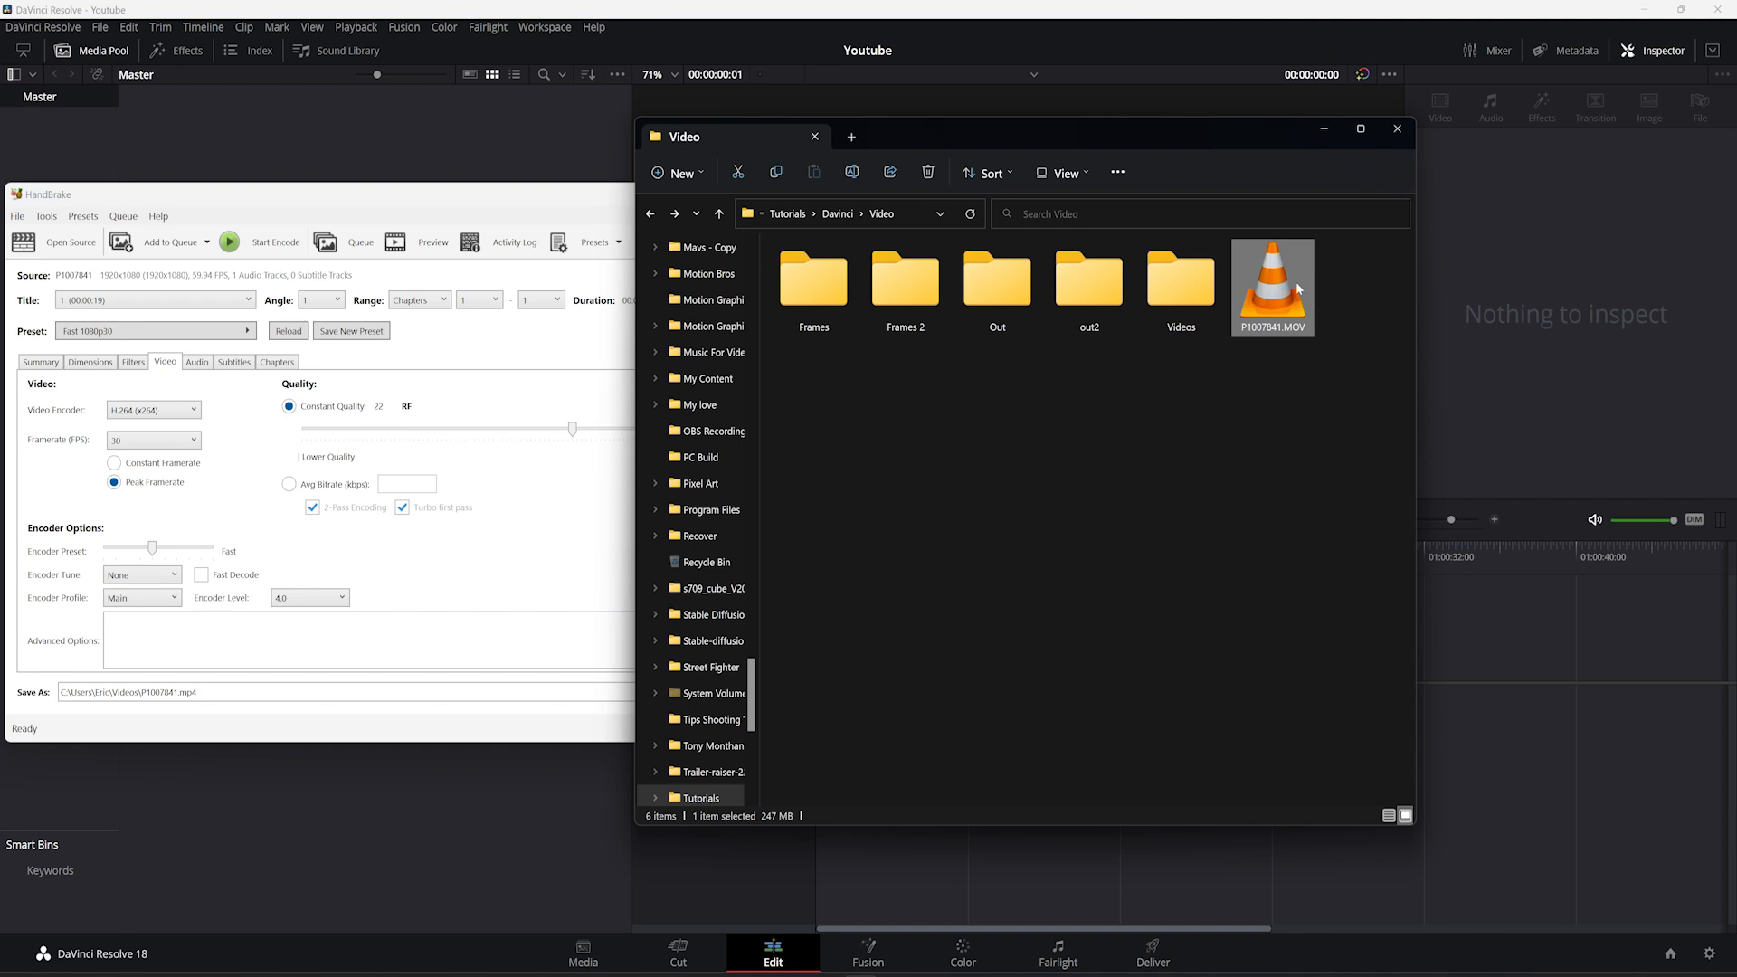
{"action": "right_click", "coordinate": [1277, 307]}
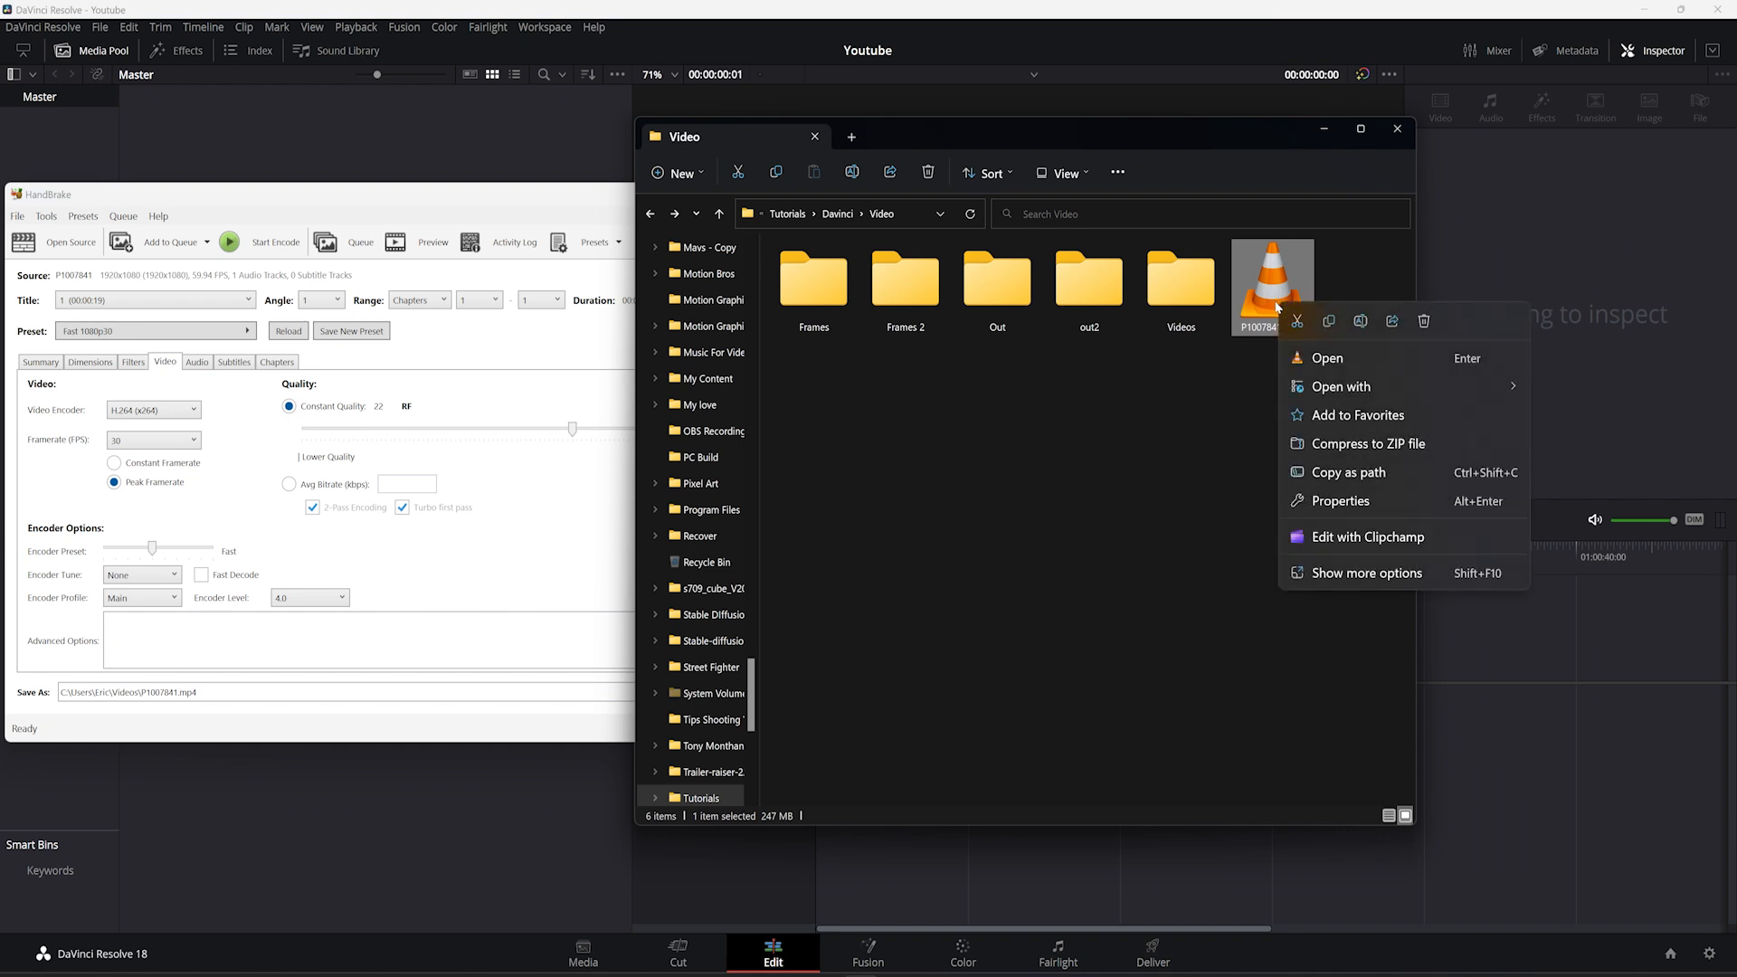
{"action": "left_click", "coordinate": [1393, 499]}
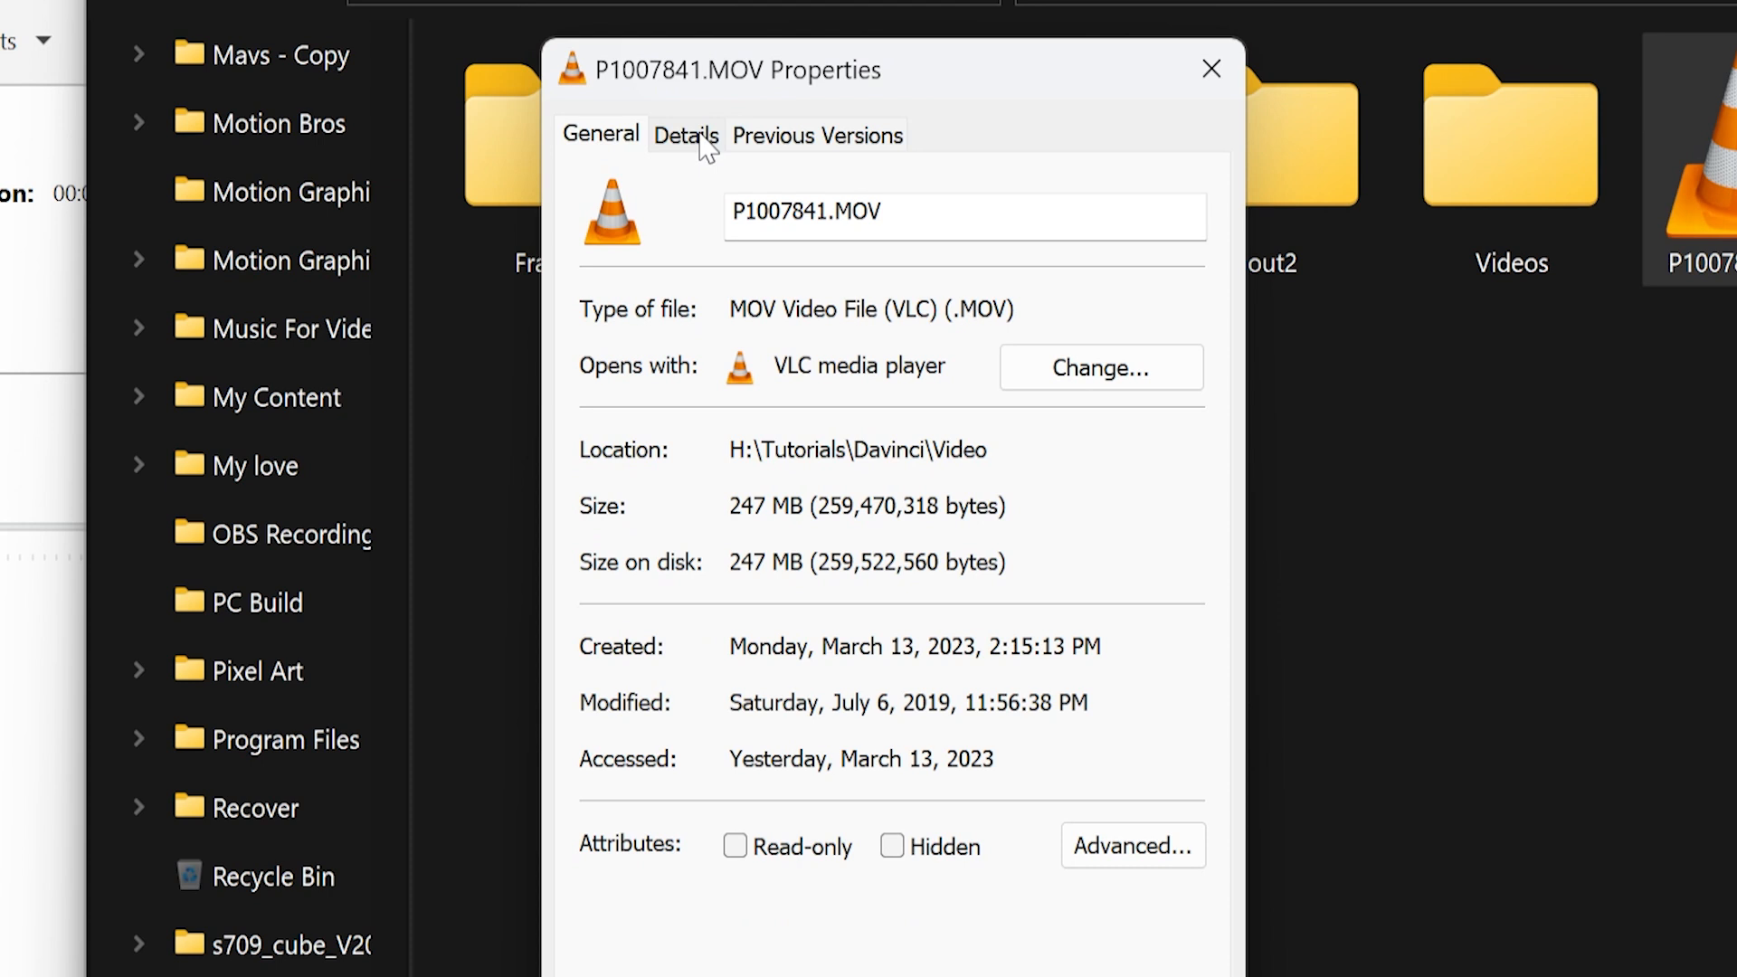
{"action": "left_click", "coordinate": [1335, 339]}
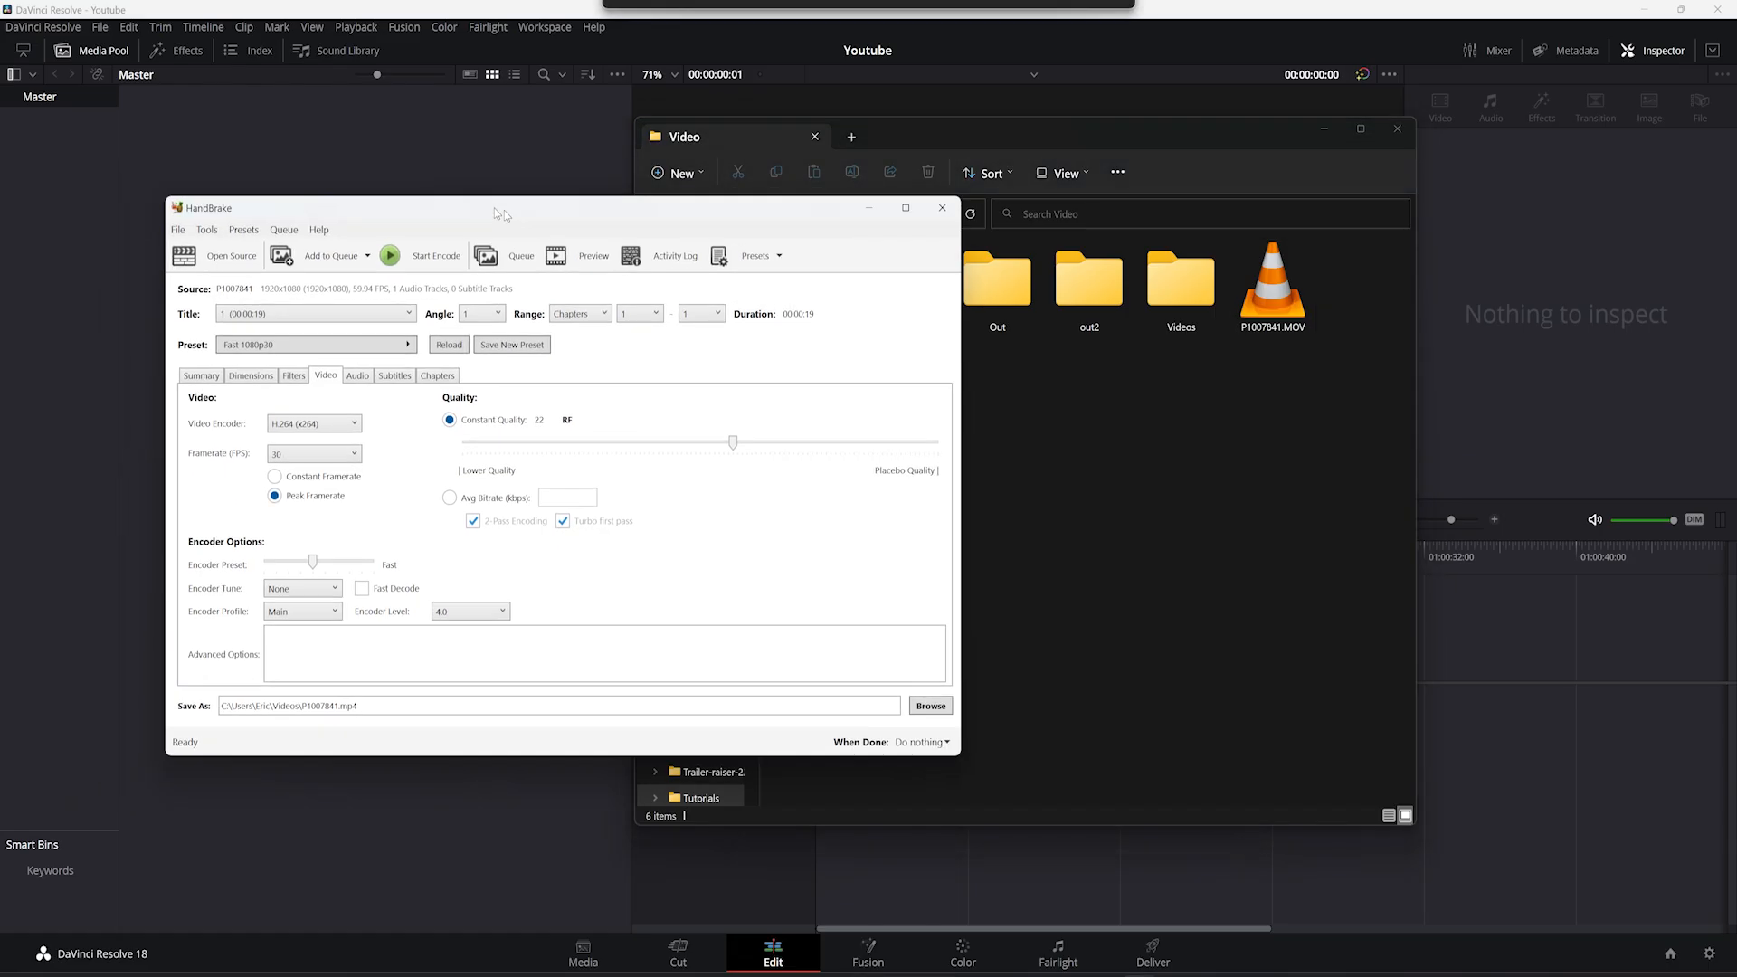
Step: Set the HandBrake output framerate to 59.94 FPS
{"action": "left_click_drag", "start_coordinate": [503, 210], "coordinate": [794, 243]}
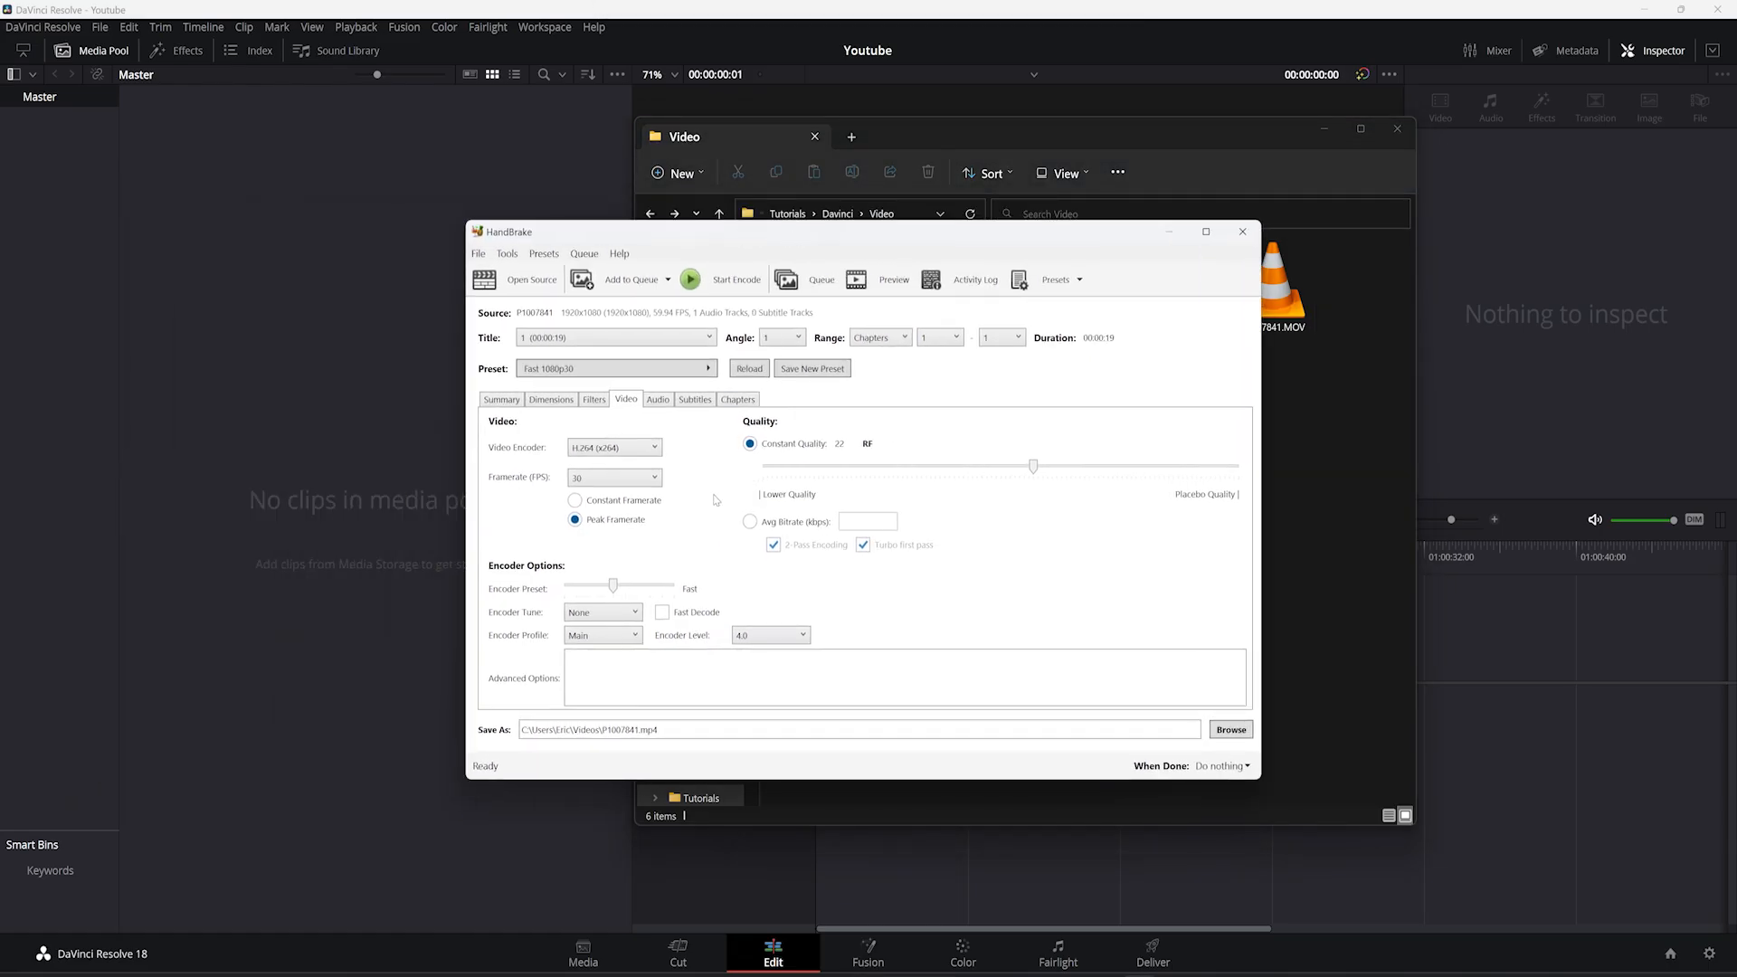
{"action": "left_click", "coordinate": [624, 478]}
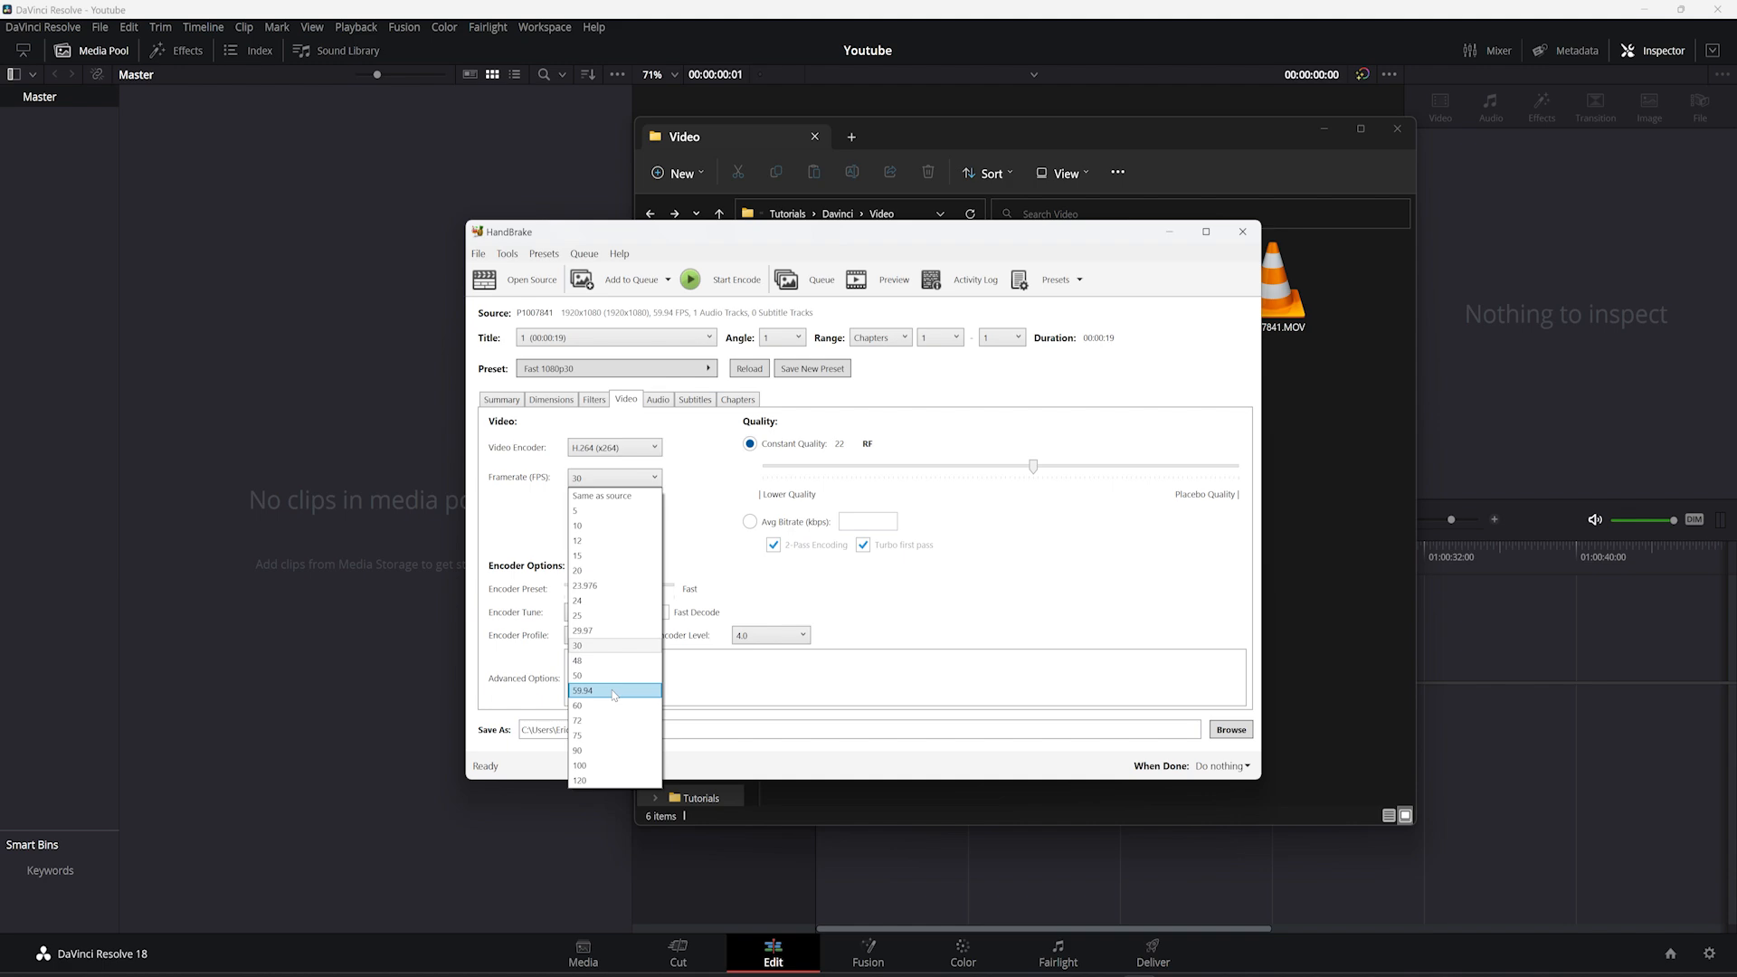
{"action": "left_click", "coordinate": [612, 691]}
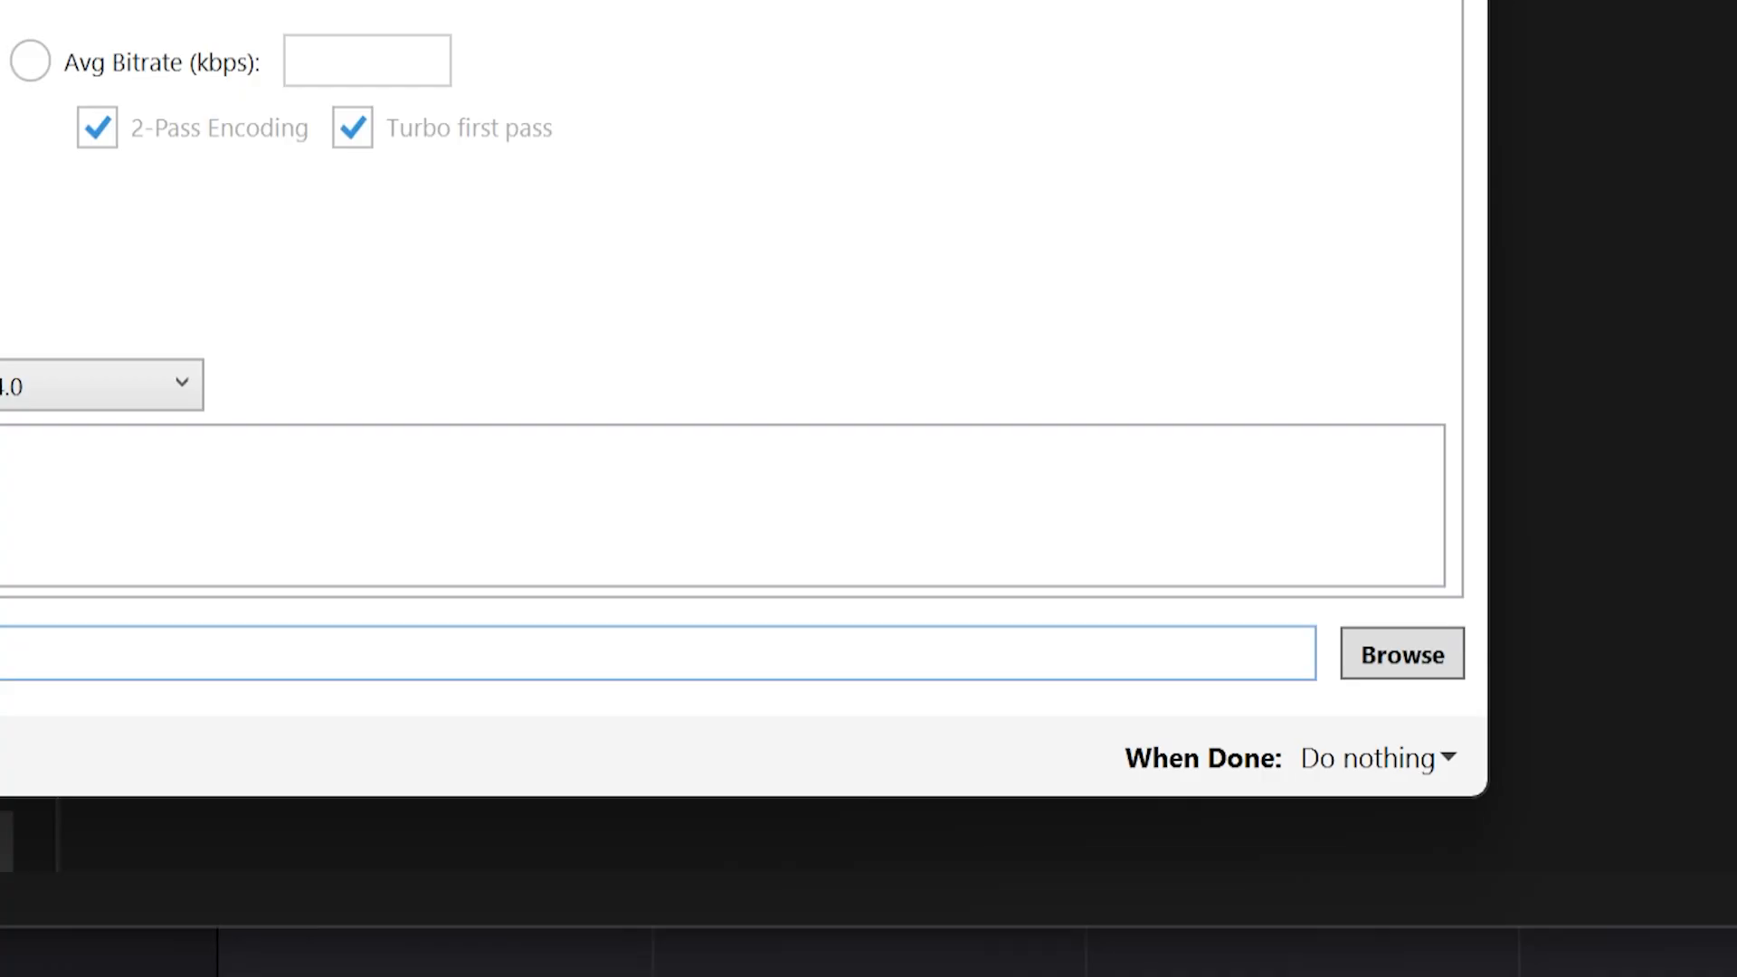
Step: Set the output to converted Video.mp4 in the Tutorials > Davinci > Video folder and start the encode
{"action": "left_click", "coordinate": [1402, 653]}
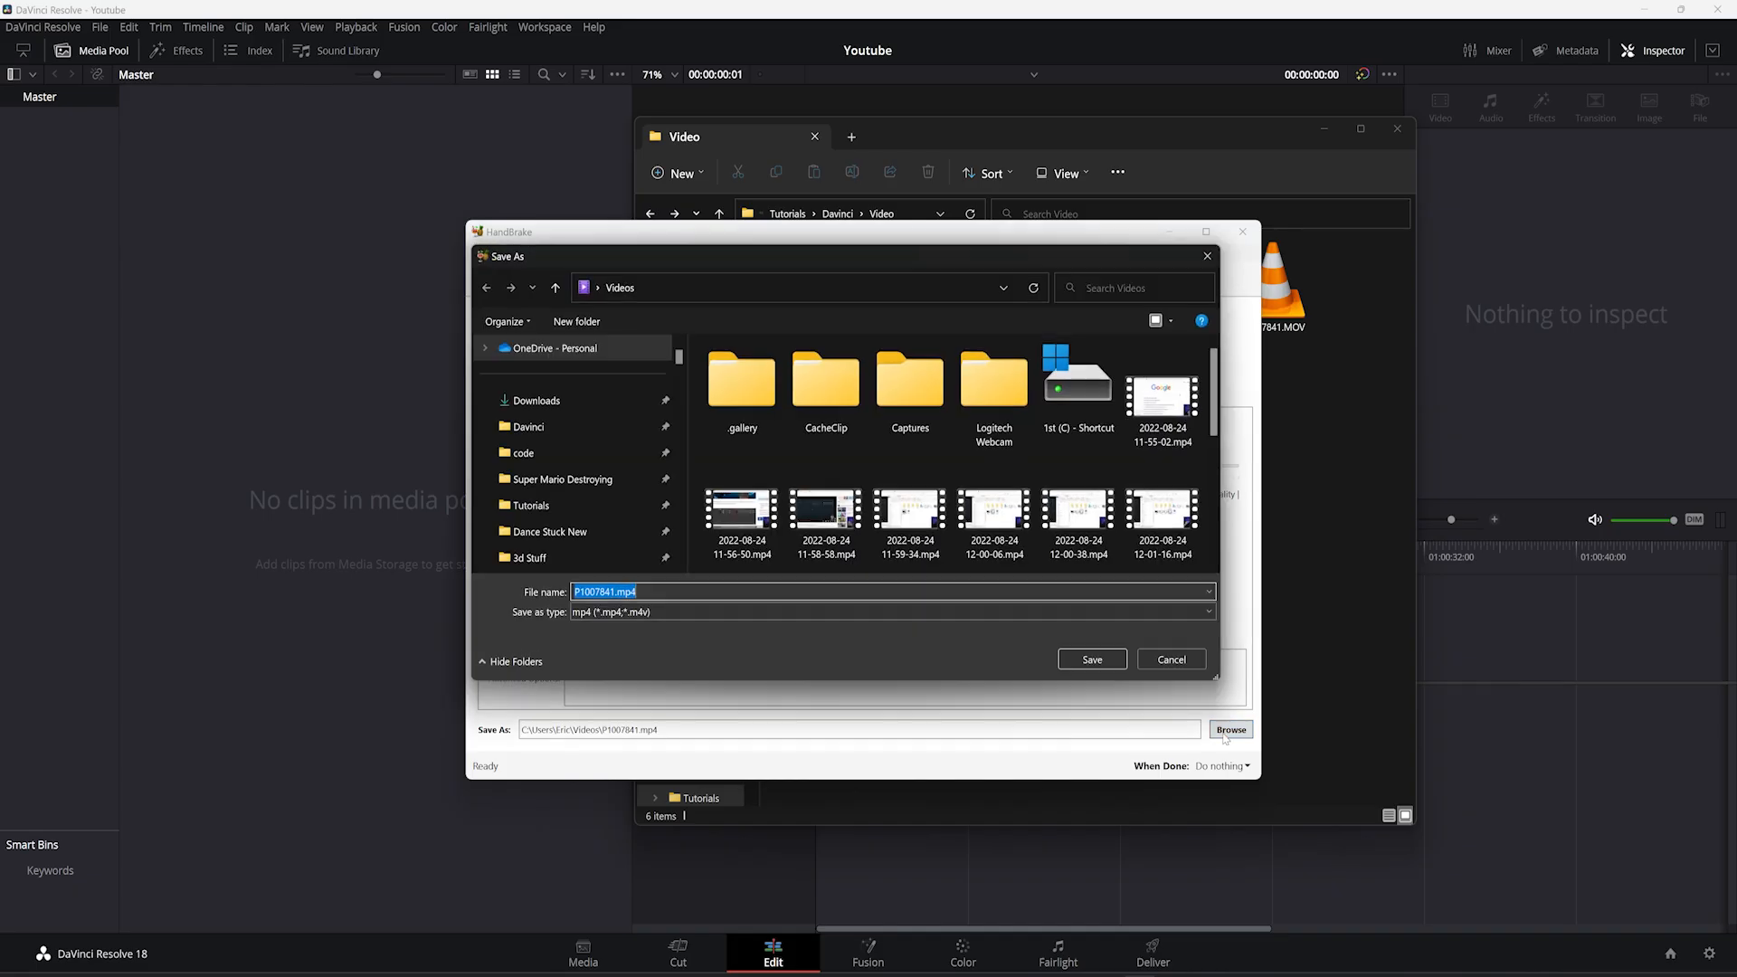
{"action": "left_click", "coordinate": [585, 452]}
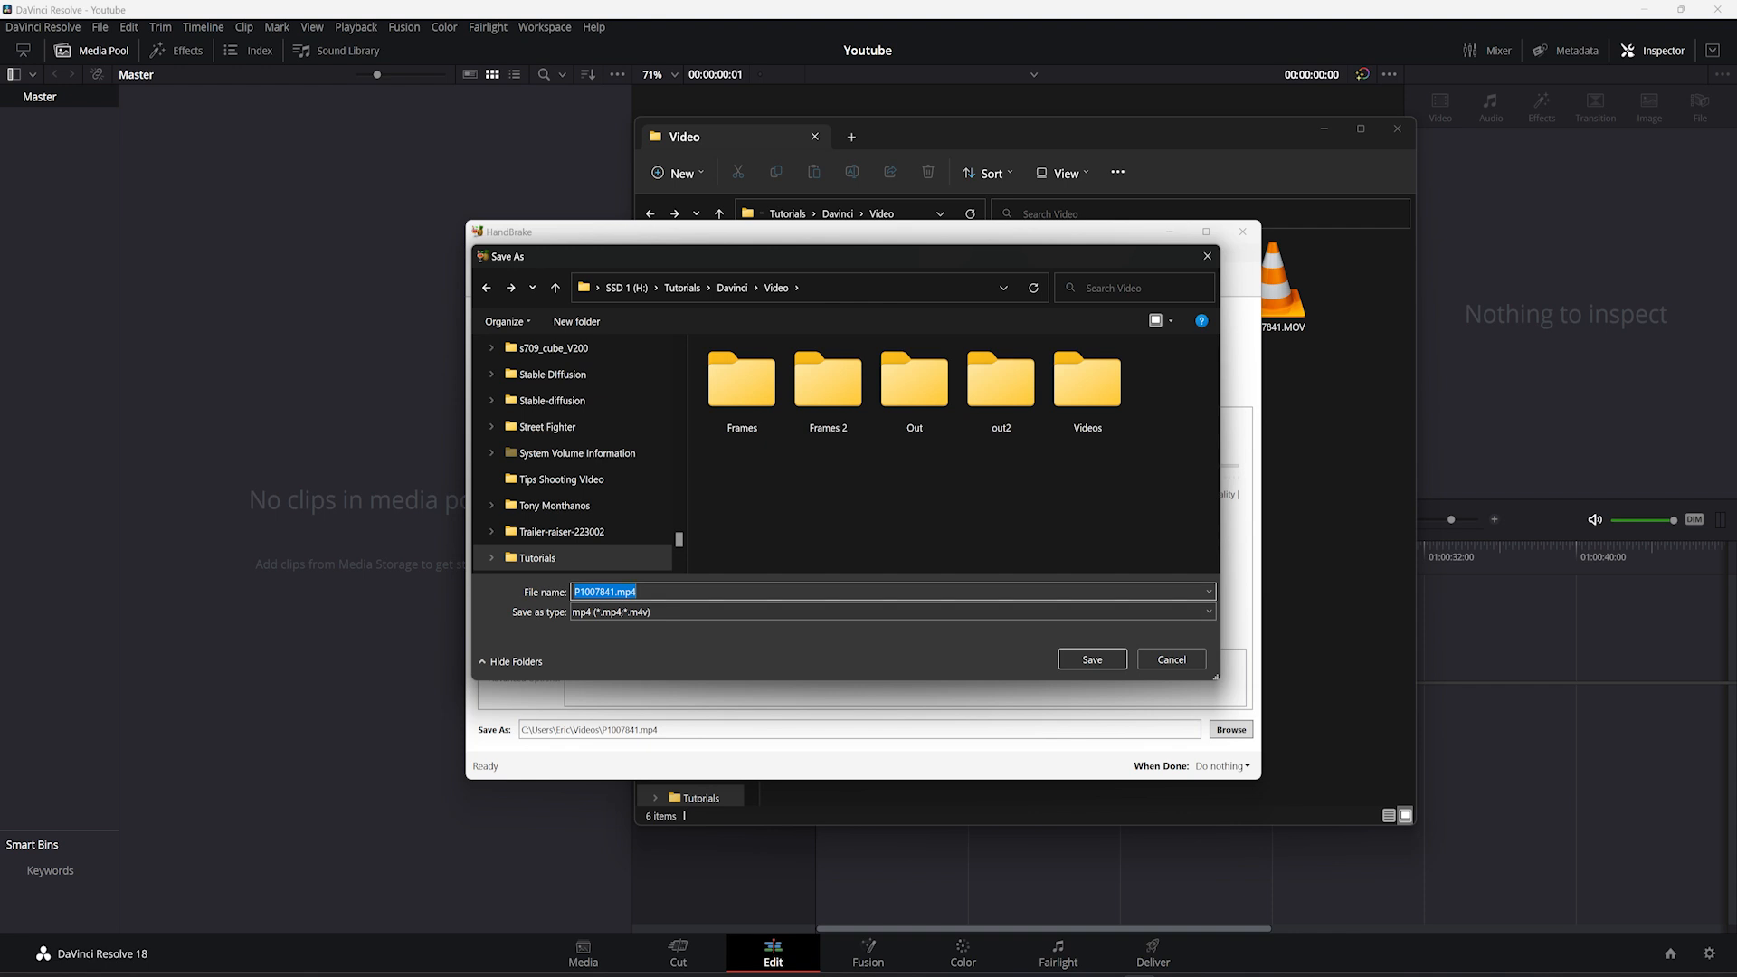
{"action": "left_click", "coordinate": [1092, 659]}
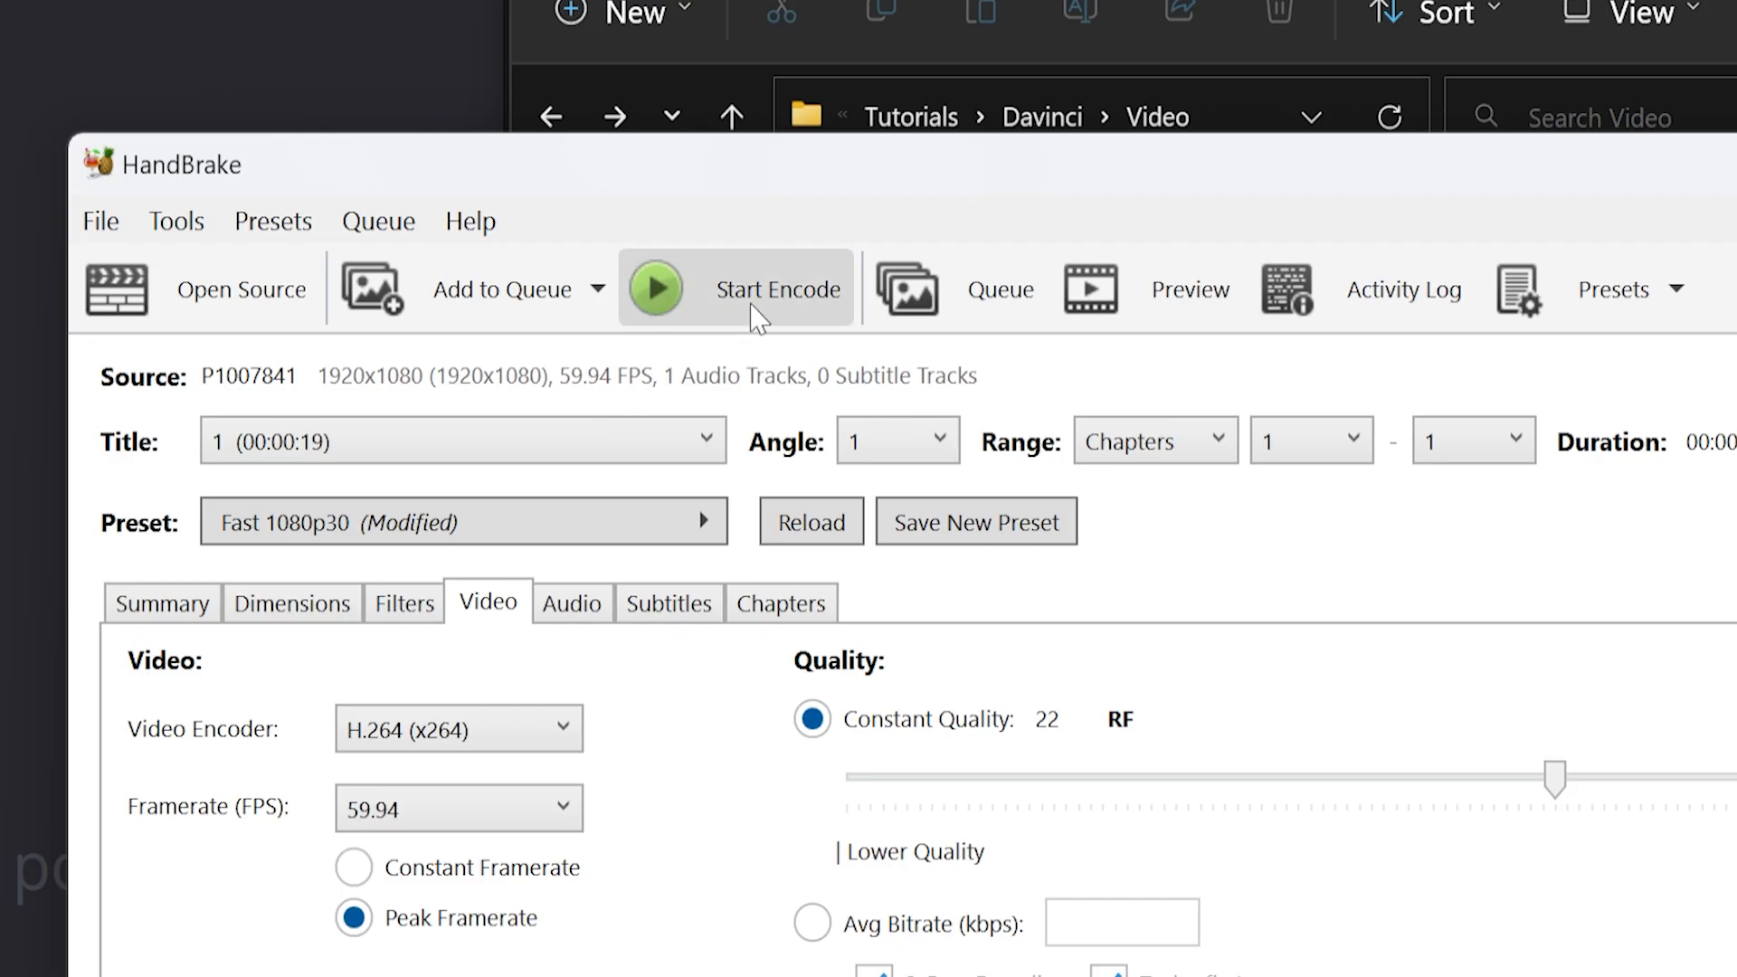
{"action": "left_click", "coordinate": [753, 312]}
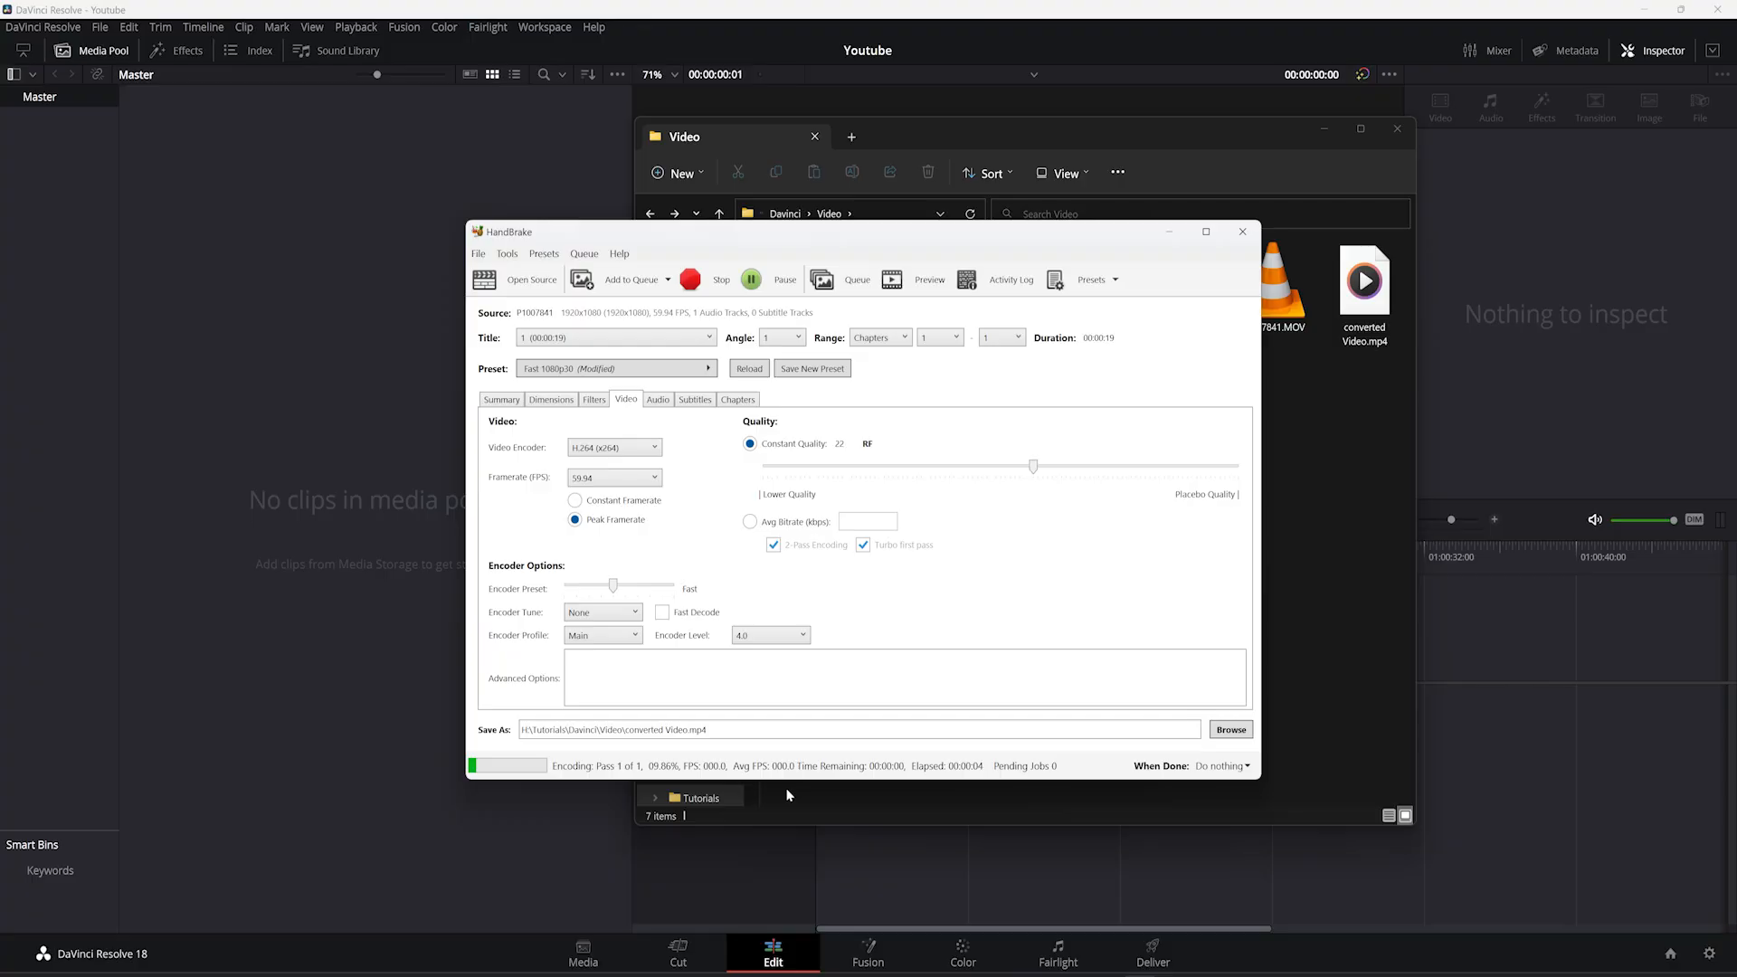
Step: Import converted Video.mp4 from the Video folder into DaVinci Resolve's media pool and change the project frame rate to match
{"action": "key", "text": "alt+Tab"}
{"action": "left_click", "coordinate": [601, 234]}
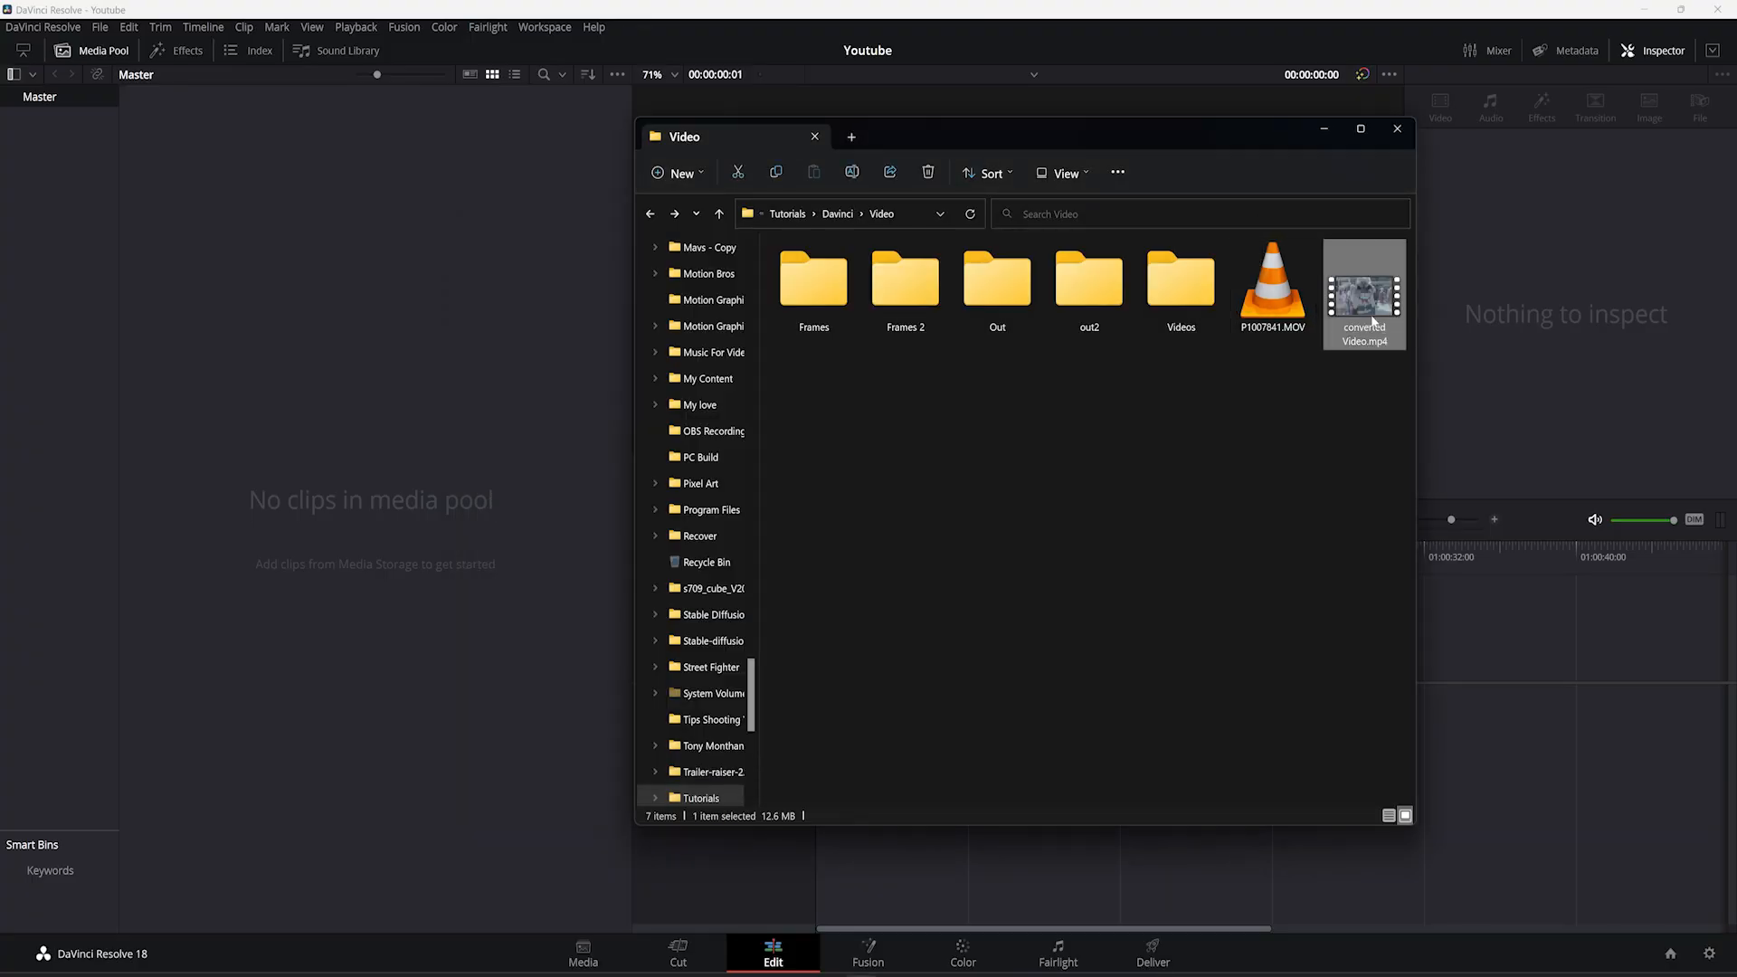
{"action": "left_click_drag", "start_coordinate": [1131, 128], "coordinate": [1261, 103]}
{"action": "left_click_drag", "start_coordinate": [1494, 272], "coordinate": [389, 324]}
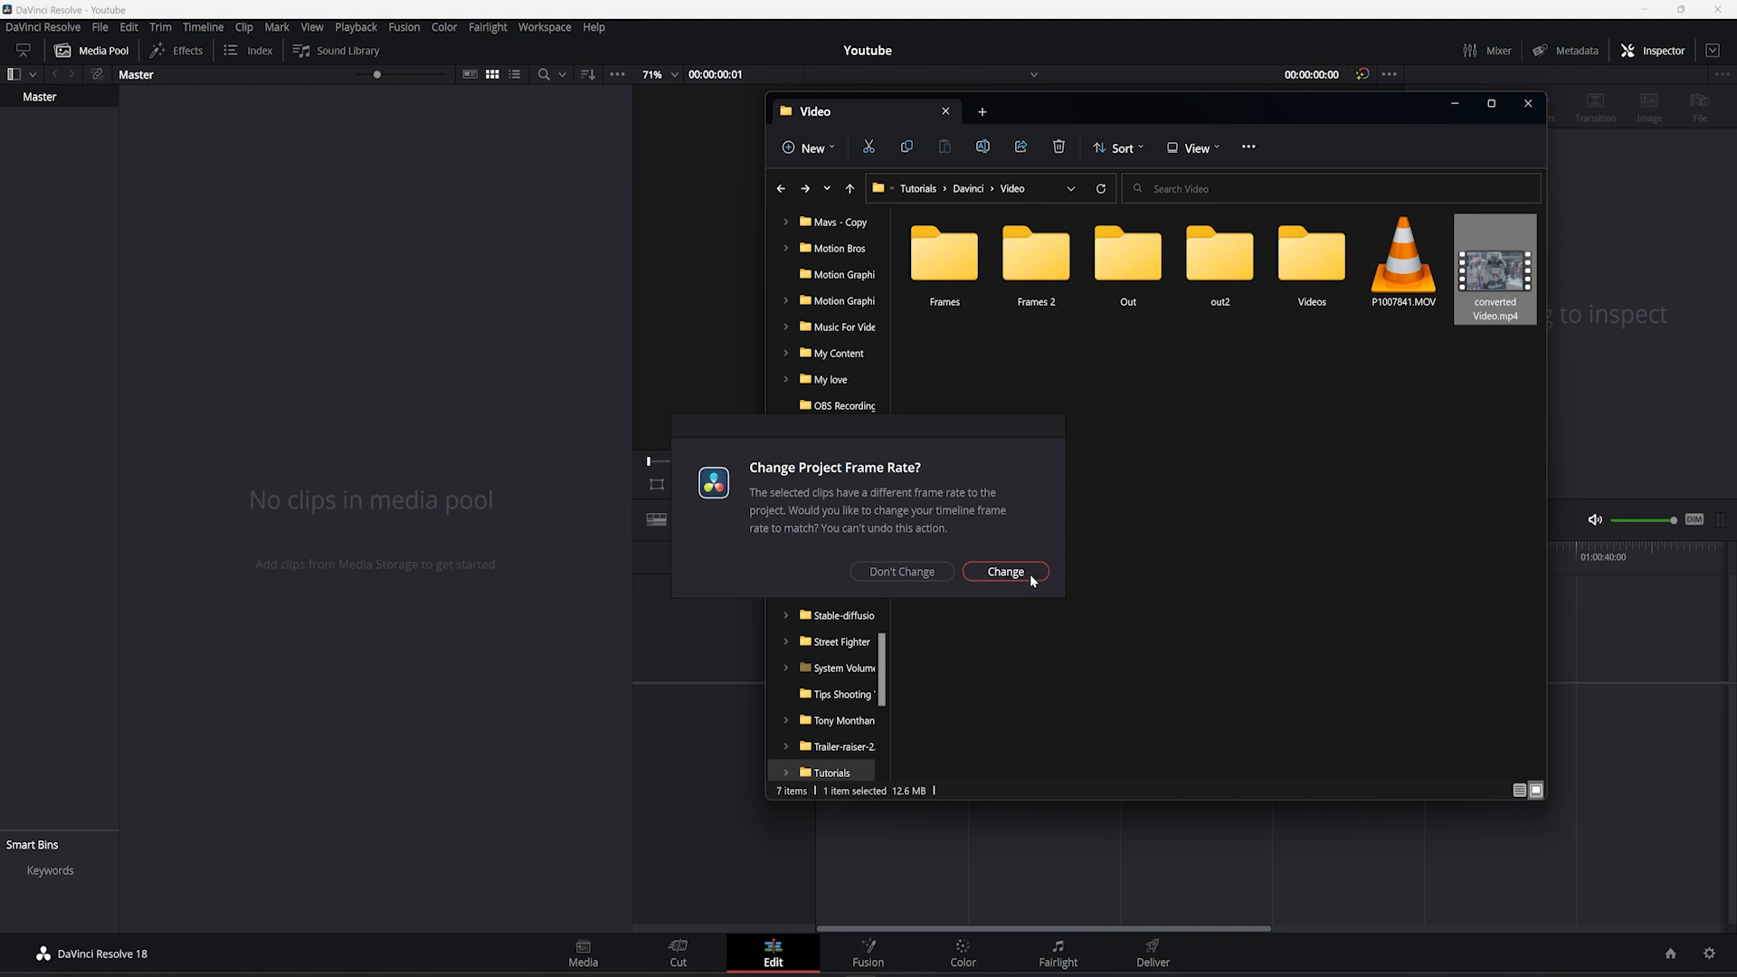
{"action": "left_click", "coordinate": [1005, 571]}
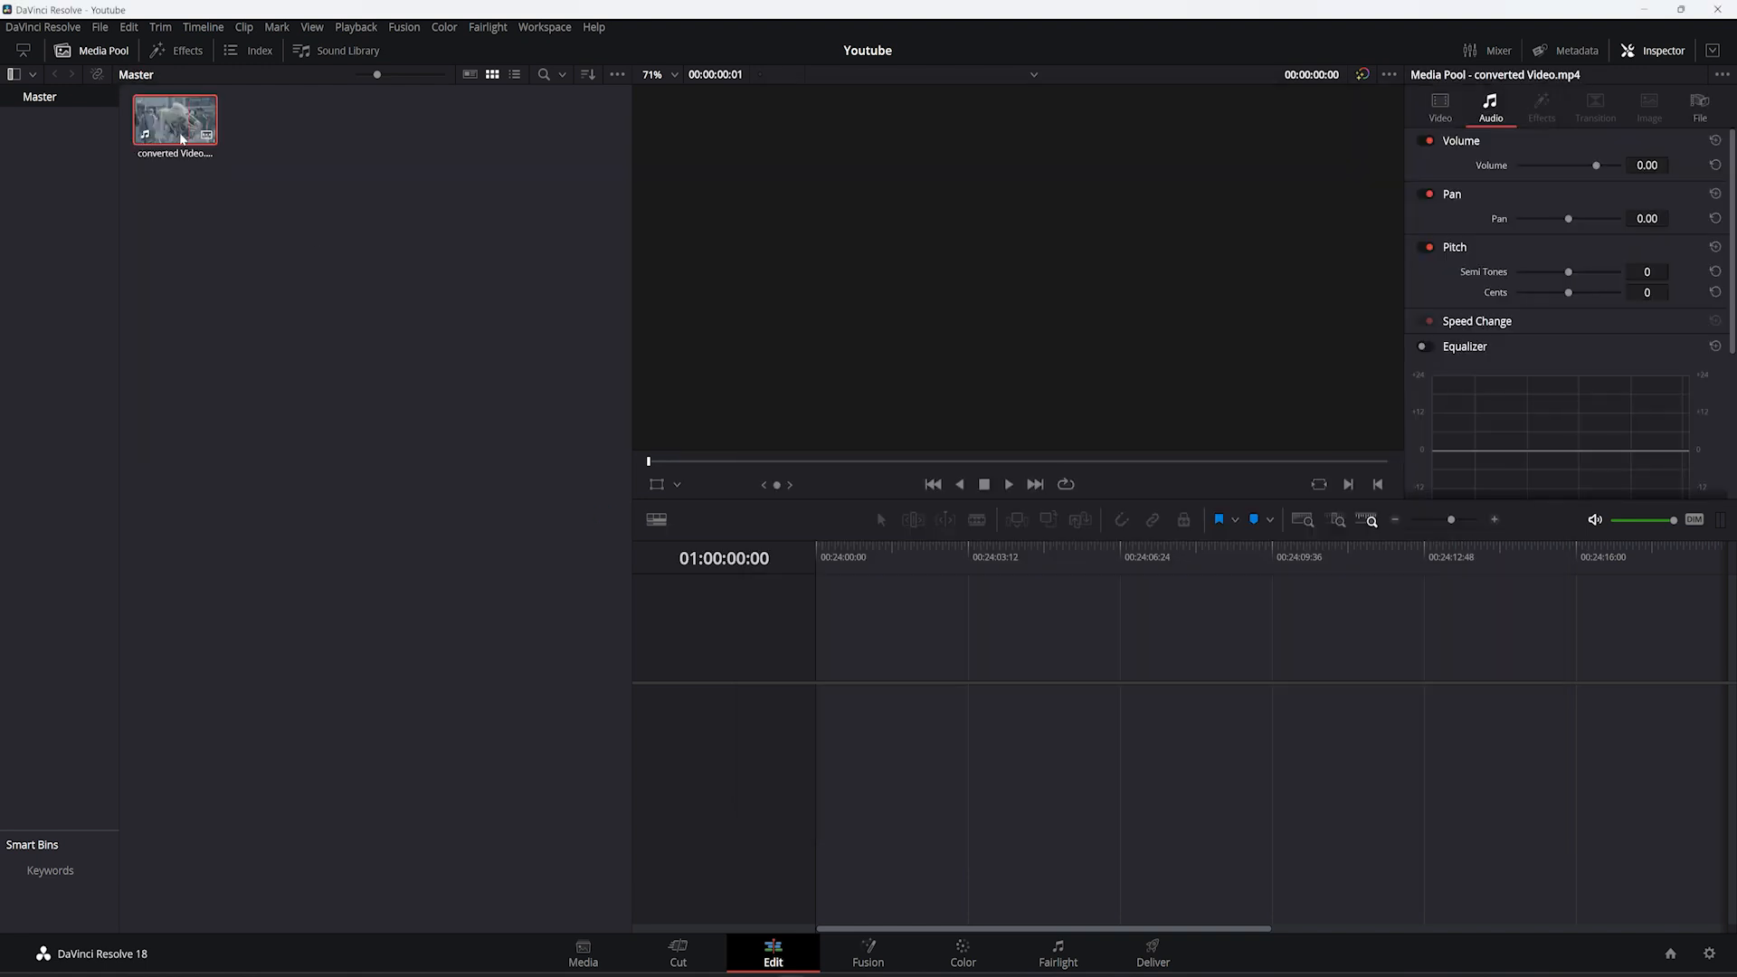
Step: Set the video frame rate of the converted Video clip to 23.976 in its clip attributes
{"action": "right_click", "coordinate": [178, 132]}
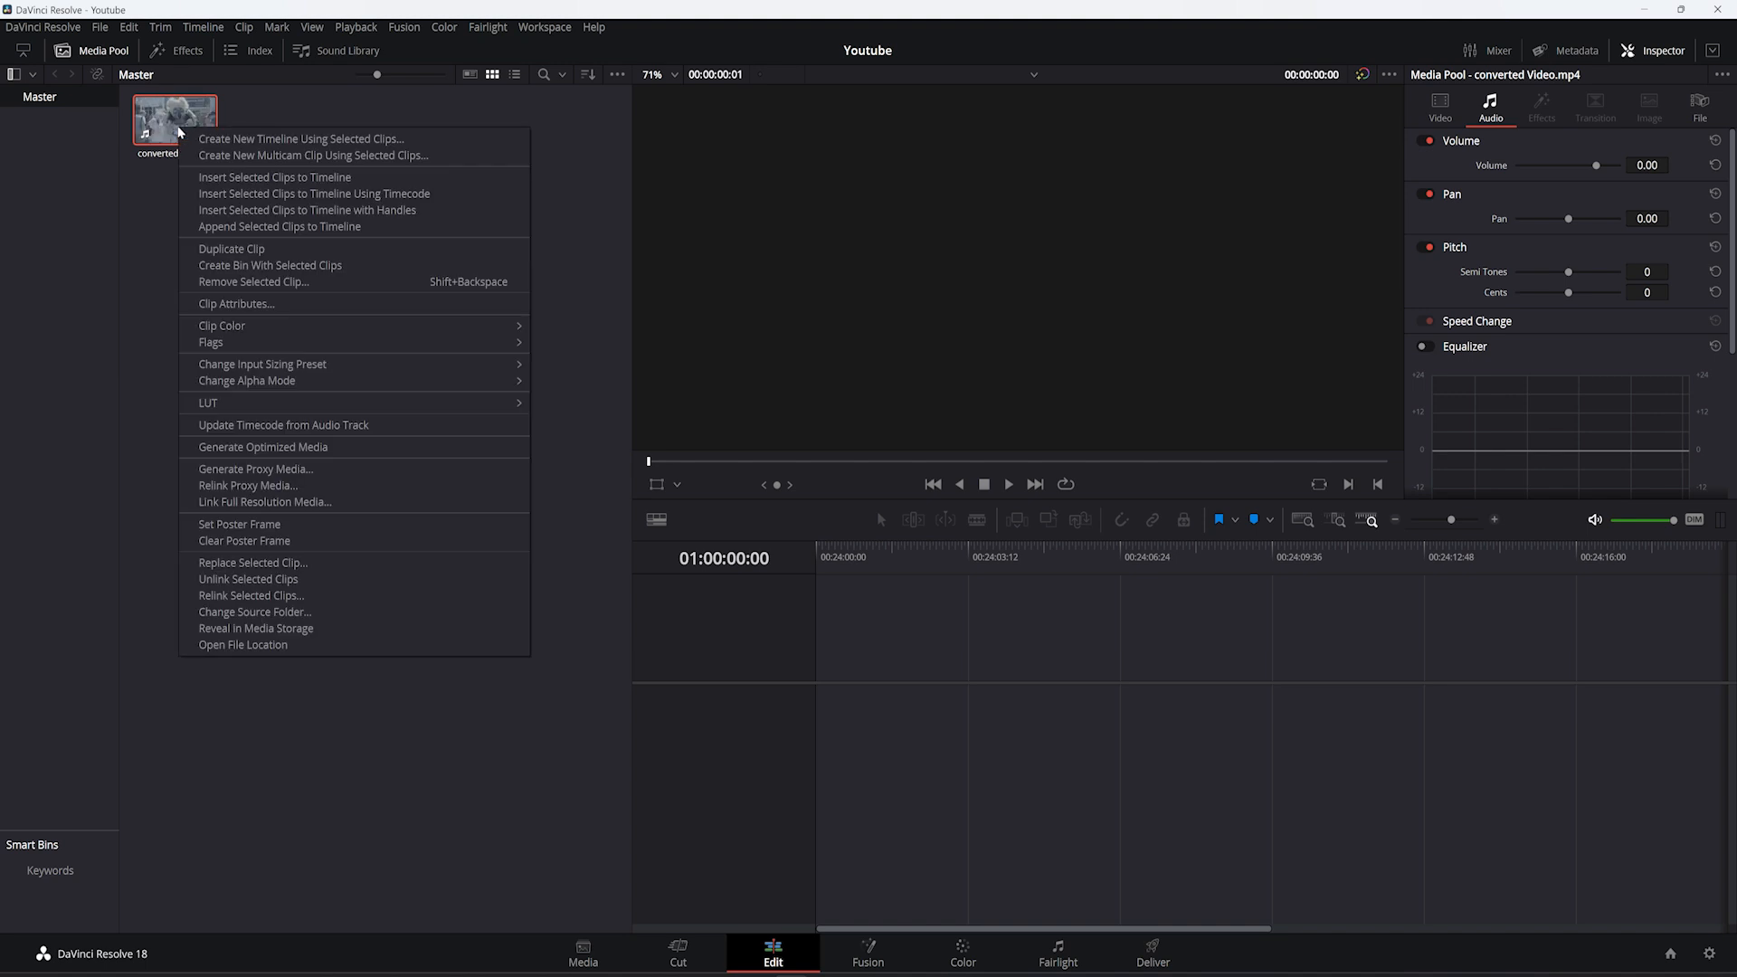
{"action": "right_click", "coordinate": [176, 120]}
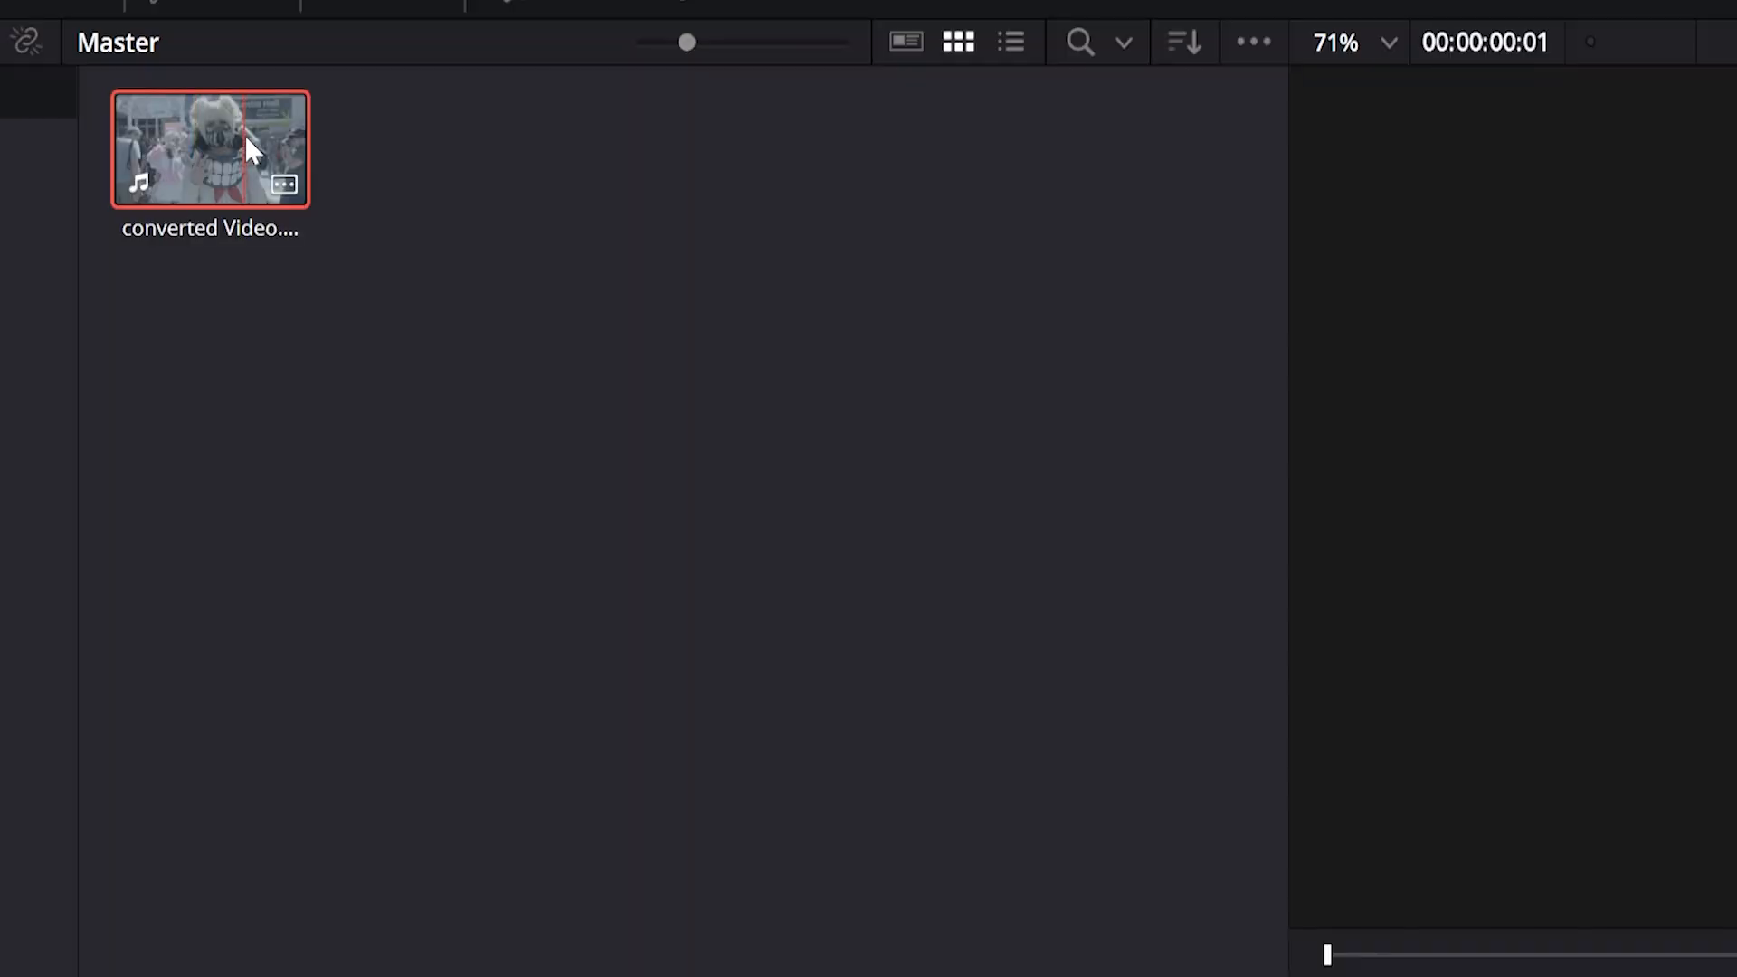
{"action": "right_click", "coordinate": [192, 122]}
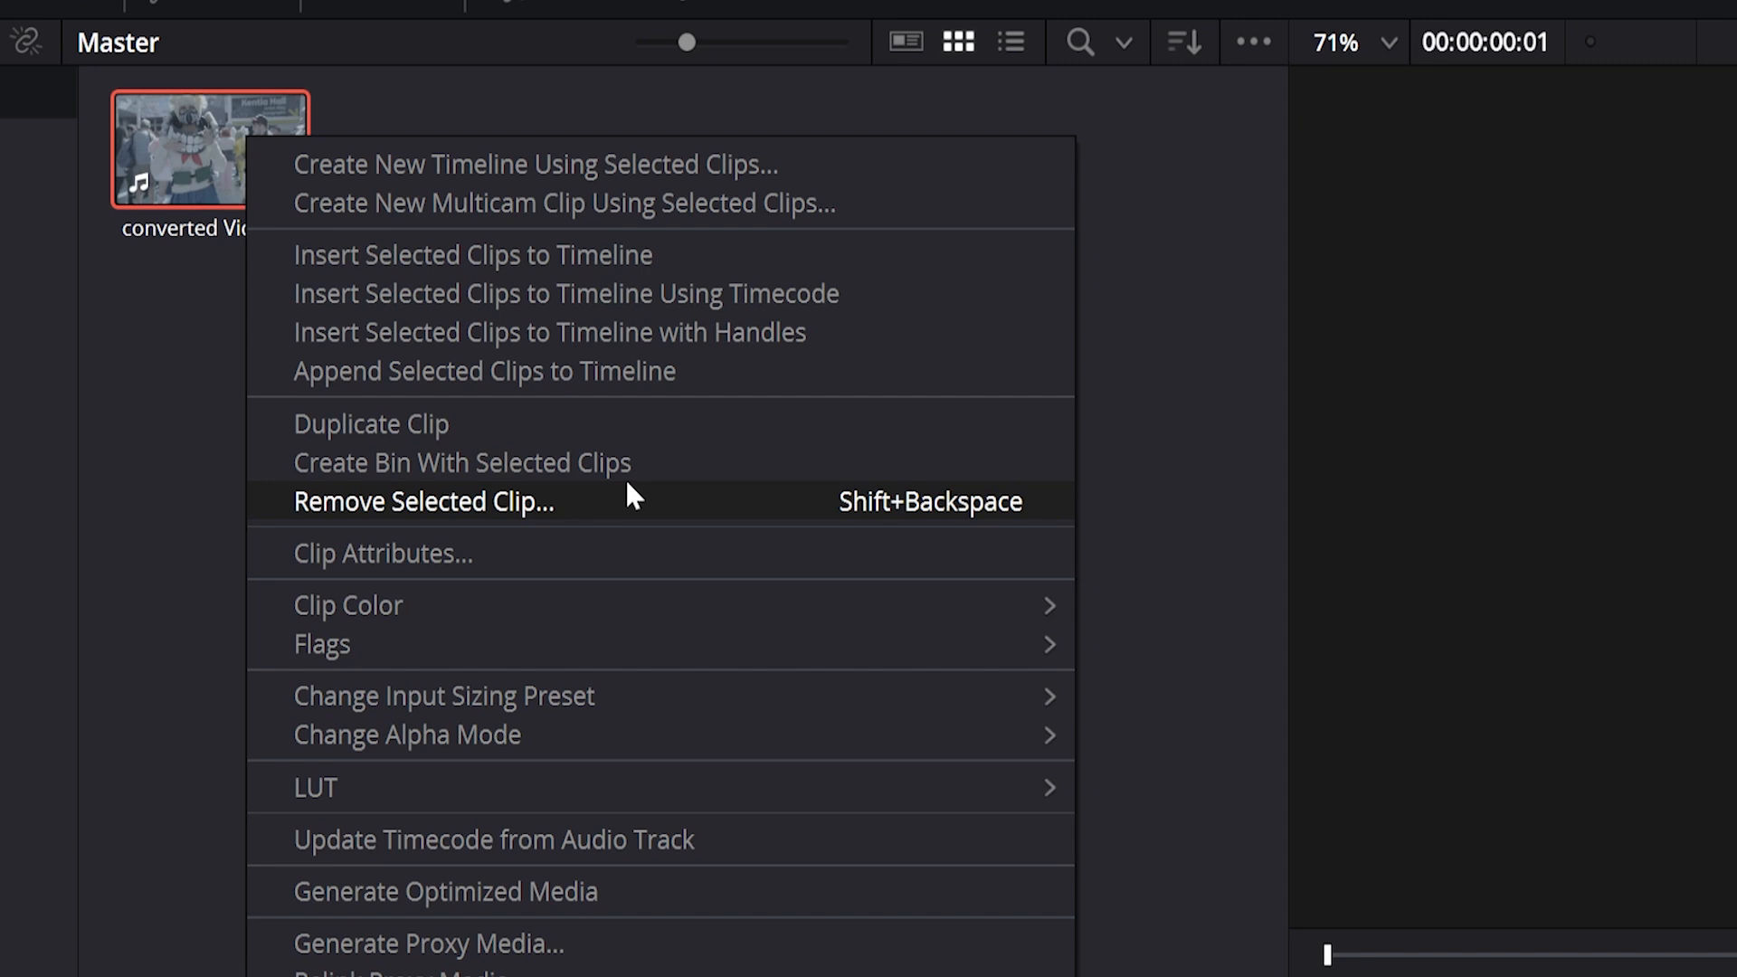
{"action": "left_click", "coordinate": [626, 559]}
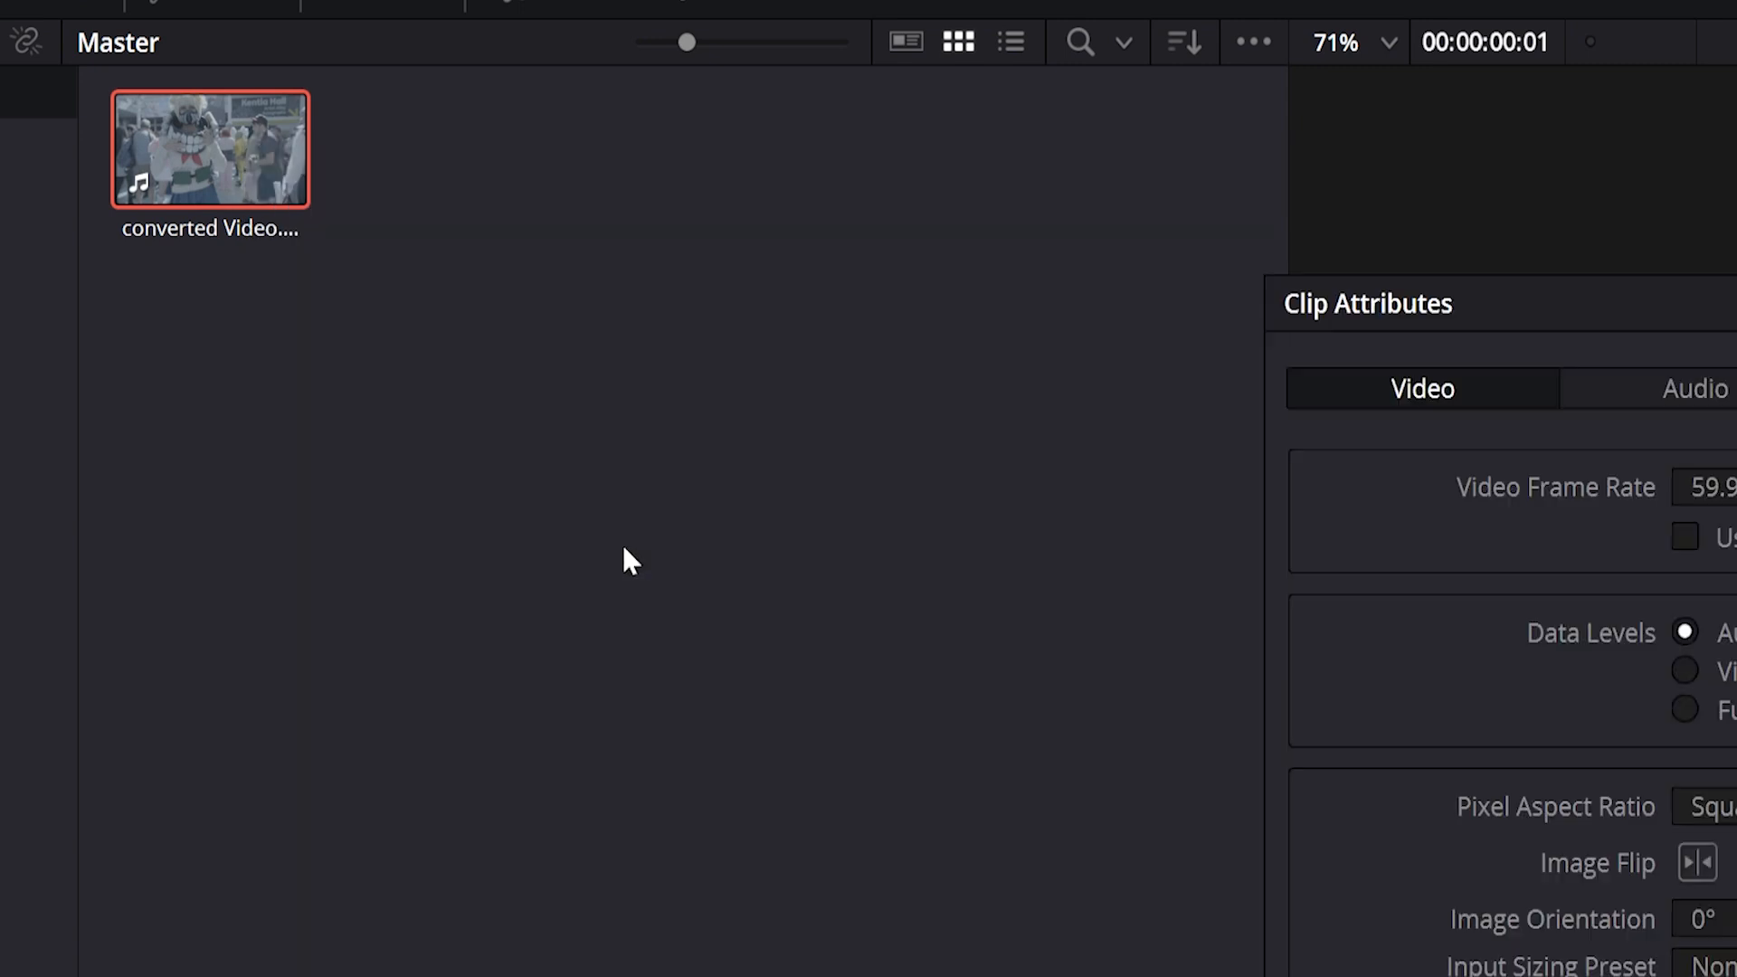
{"action": "left_click", "coordinate": [1714, 487]}
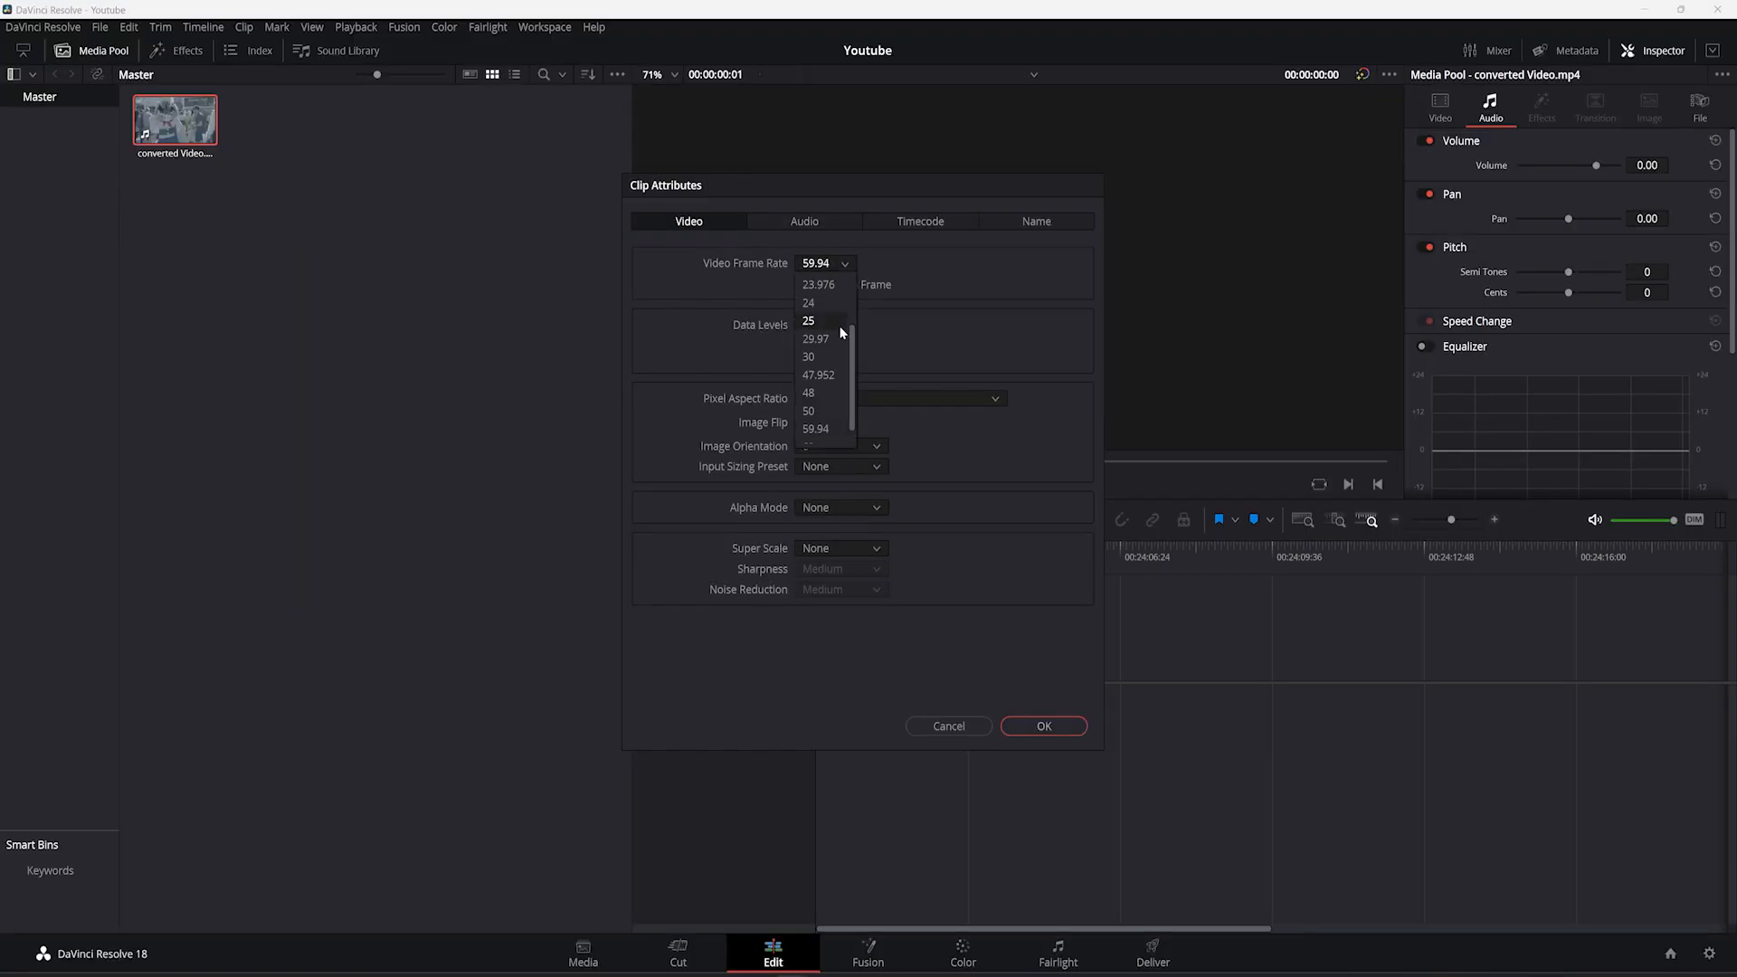
{"action": "left_click", "coordinate": [819, 285]}
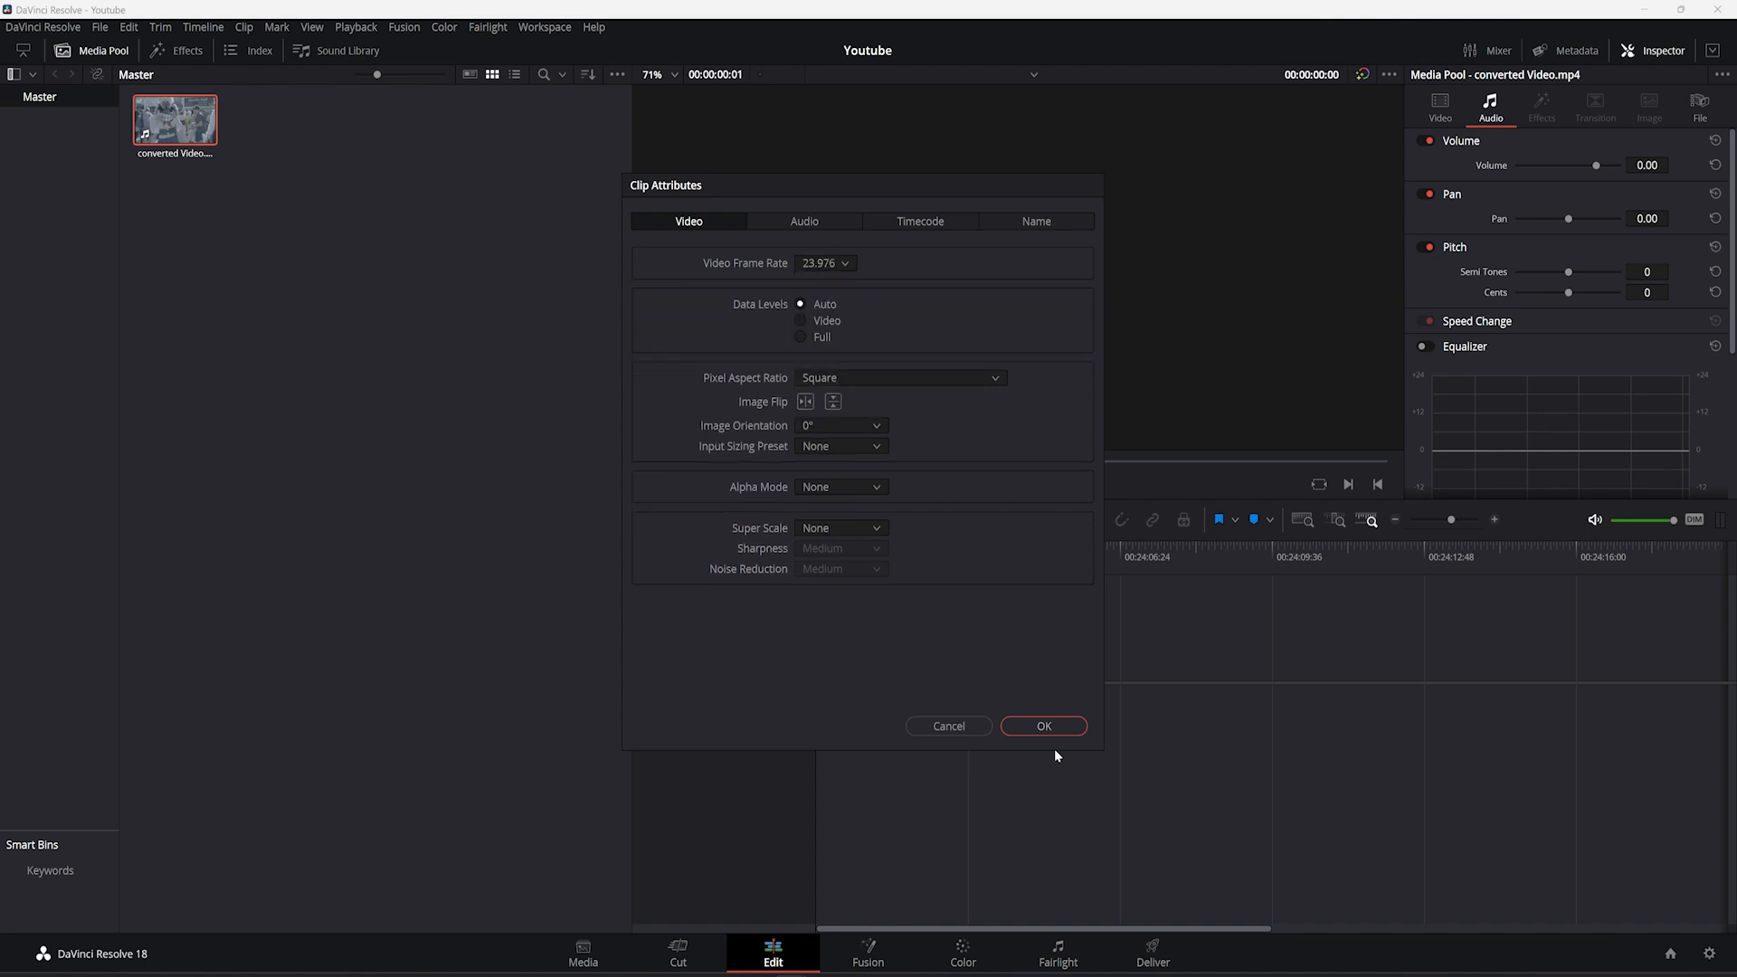
{"action": "left_click", "coordinate": [1045, 726]}
Step: Set the video frame rate of the converted Video clip back to 59.94 in its clip attributes
{"action": "right_click", "coordinate": [201, 136]}
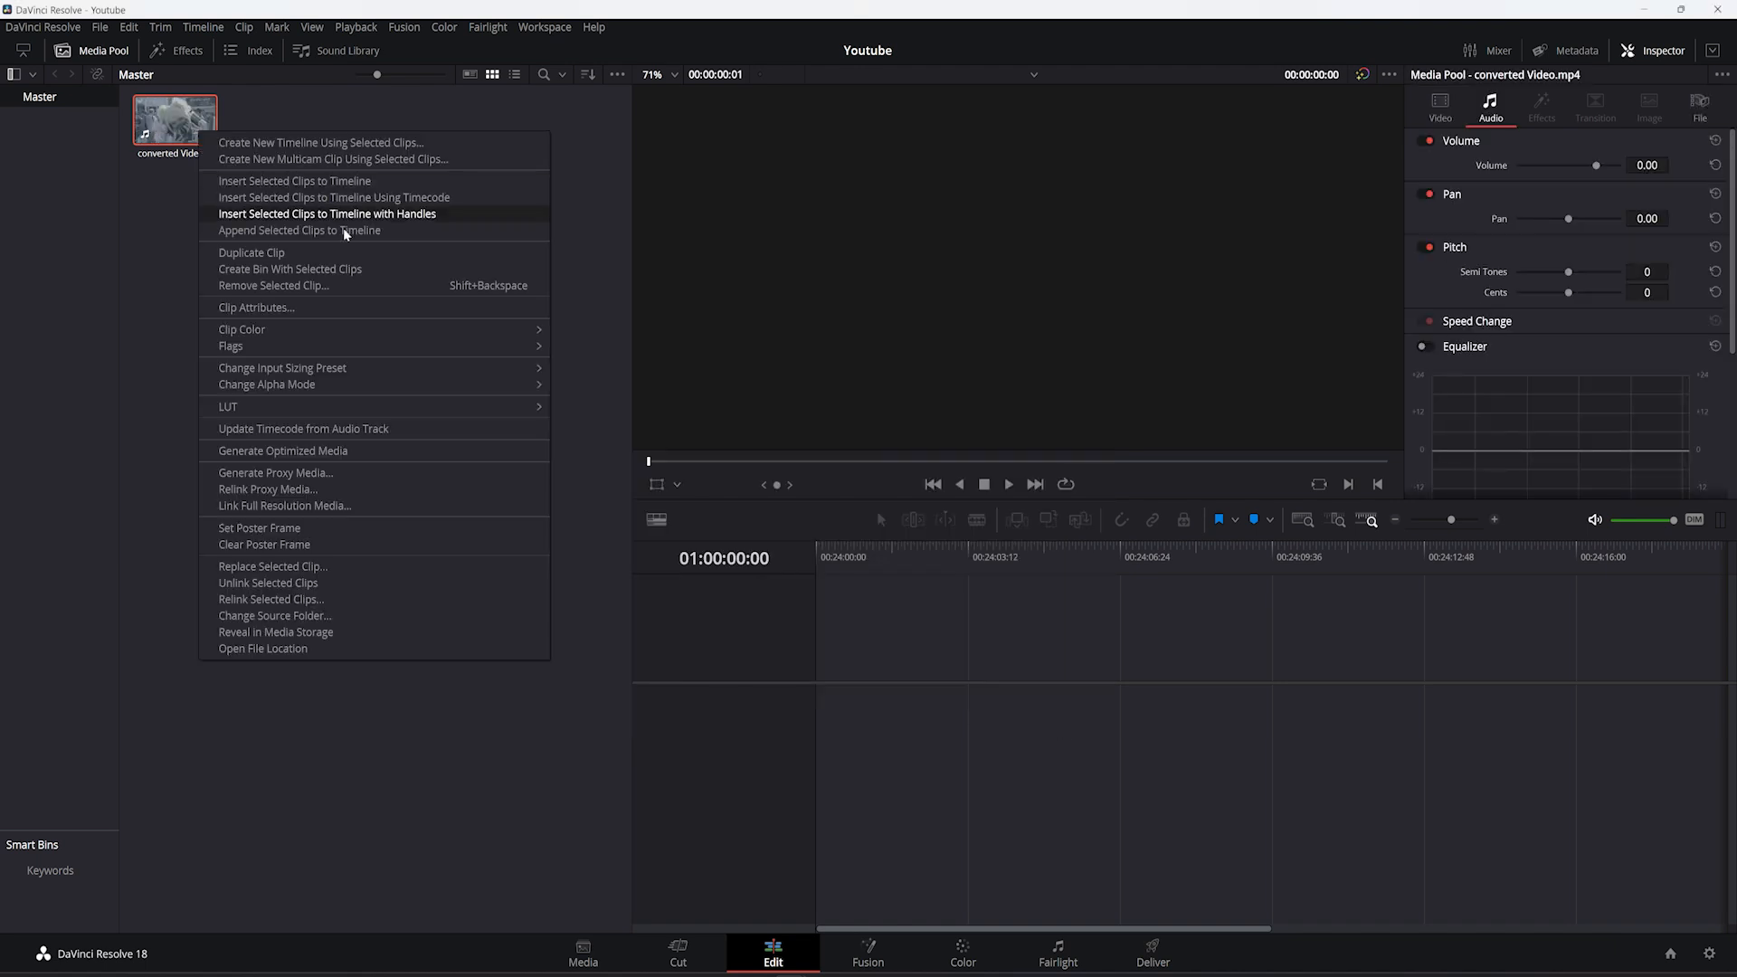
{"action": "left_click", "coordinate": [360, 309]}
{"action": "left_click", "coordinate": [1042, 727]}
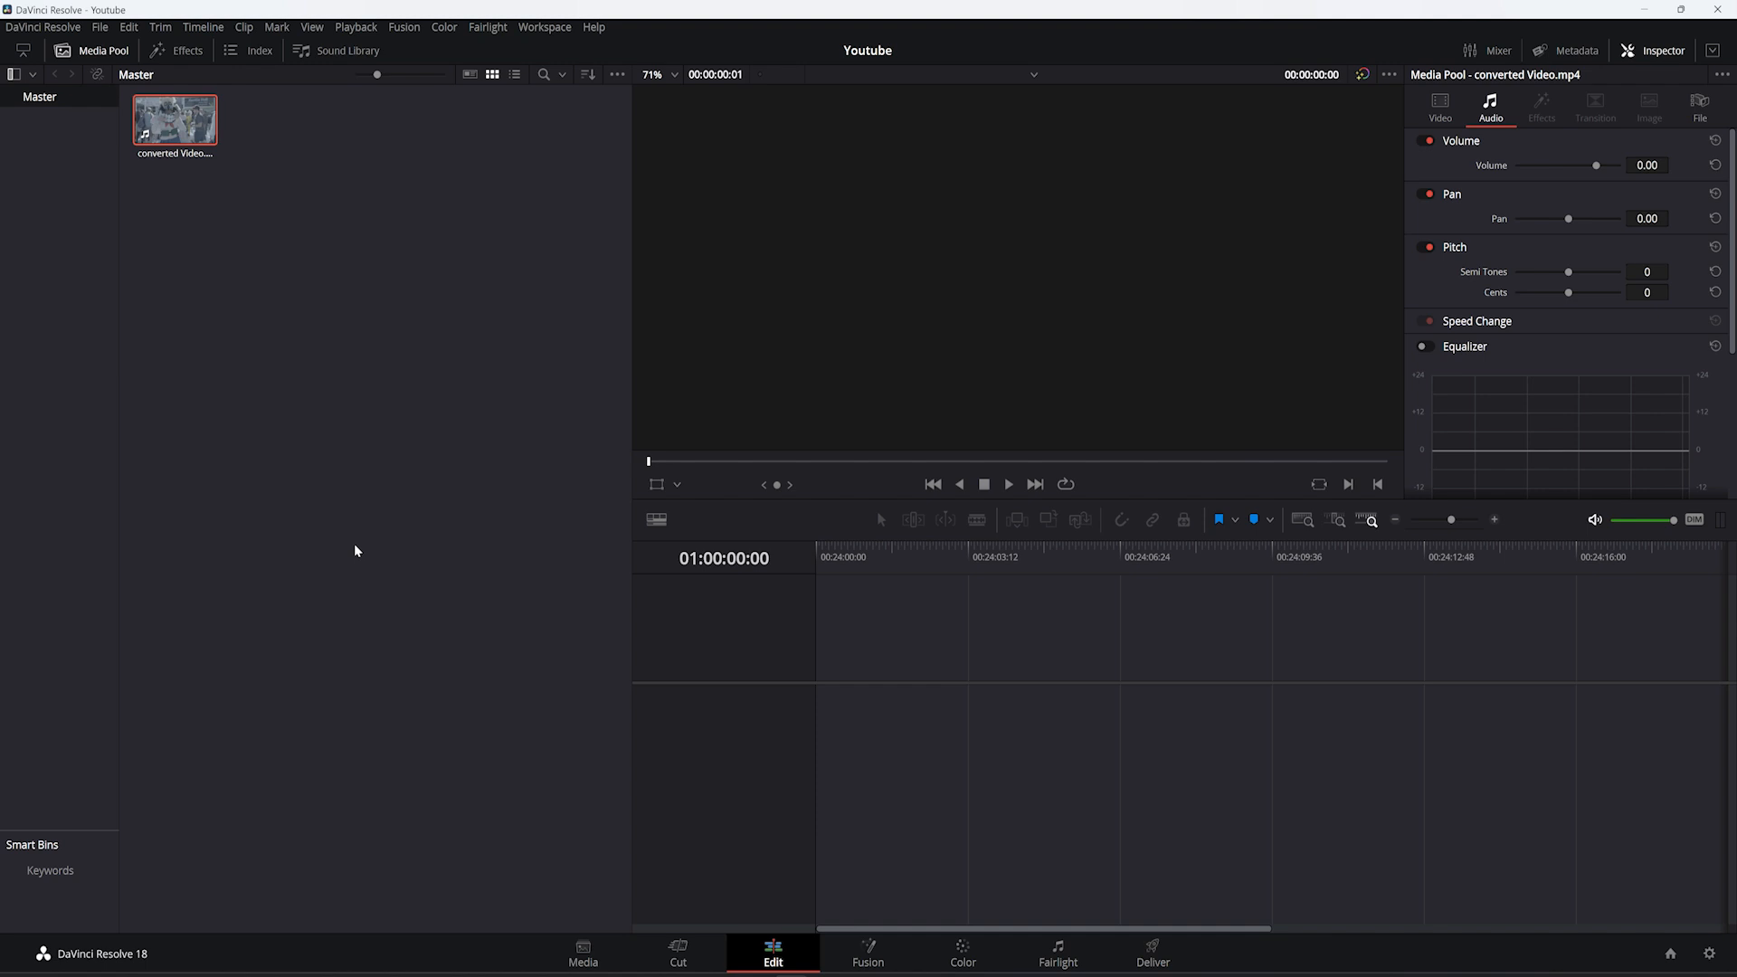
Step: Place the converted Video clip at the start of a new timeline and fit the view around it
{"action": "right_click", "coordinate": [192, 132]}
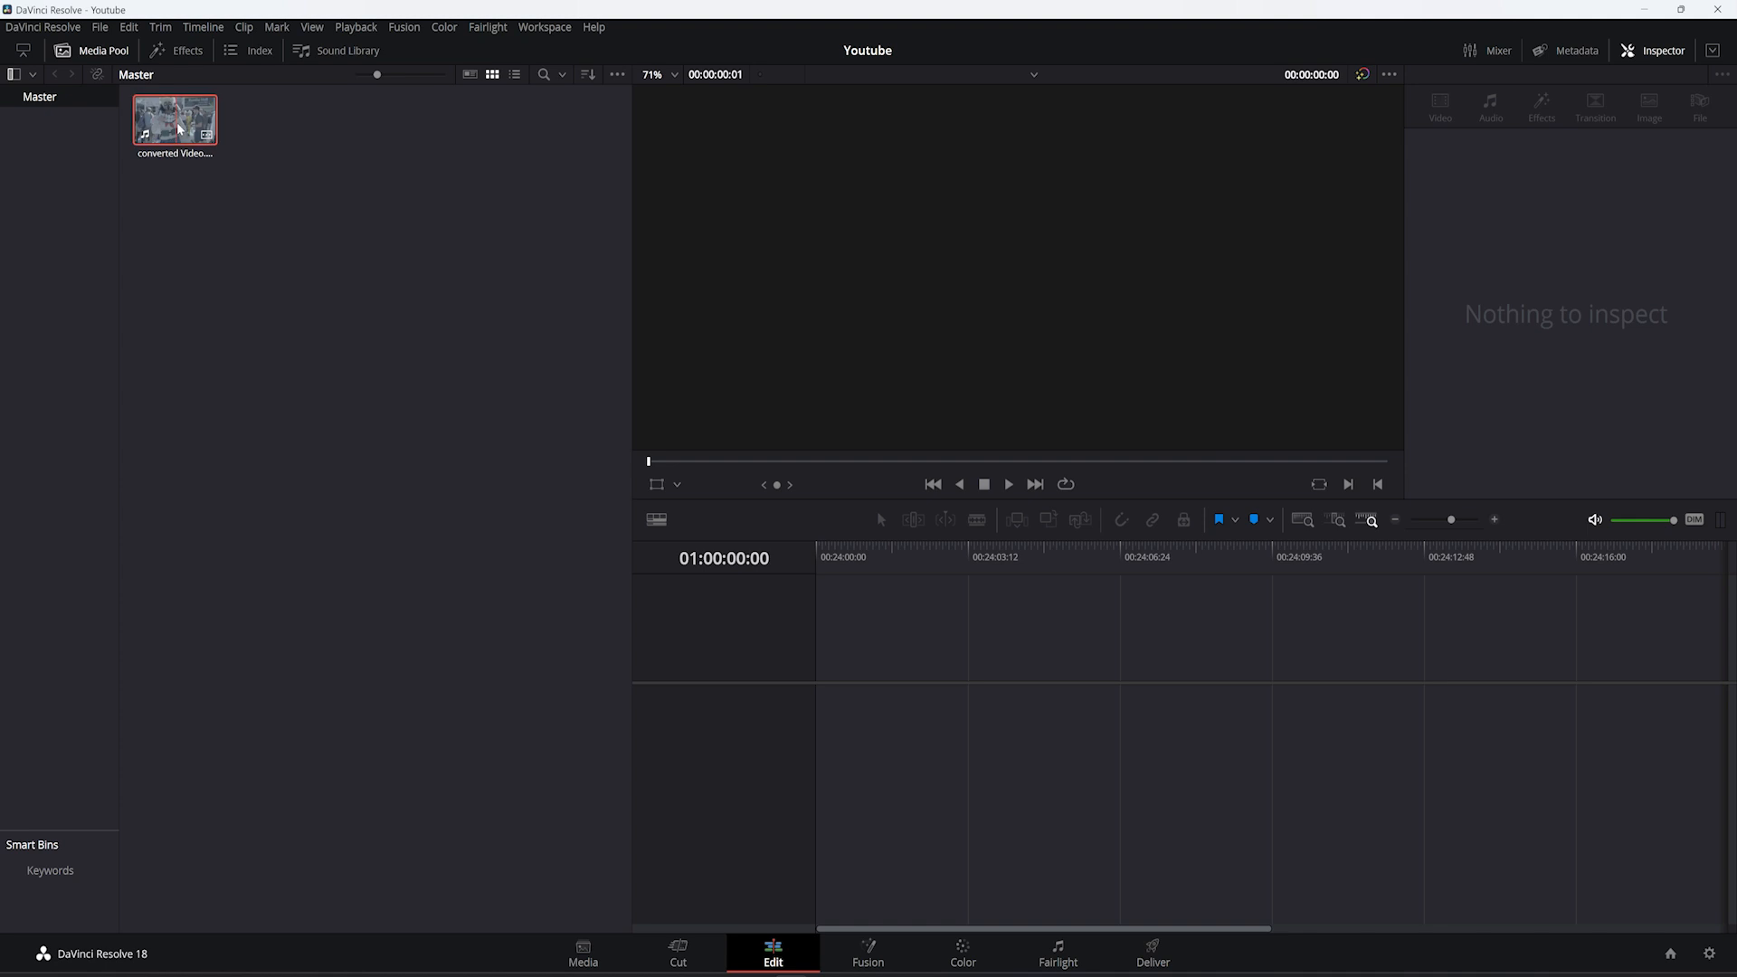
{"action": "left_click_drag", "start_coordinate": [179, 127], "coordinate": [826, 703]}
{"action": "scroll", "coordinate": [1011, 712], "scroll_direction": "down", "scroll_amount": 6}
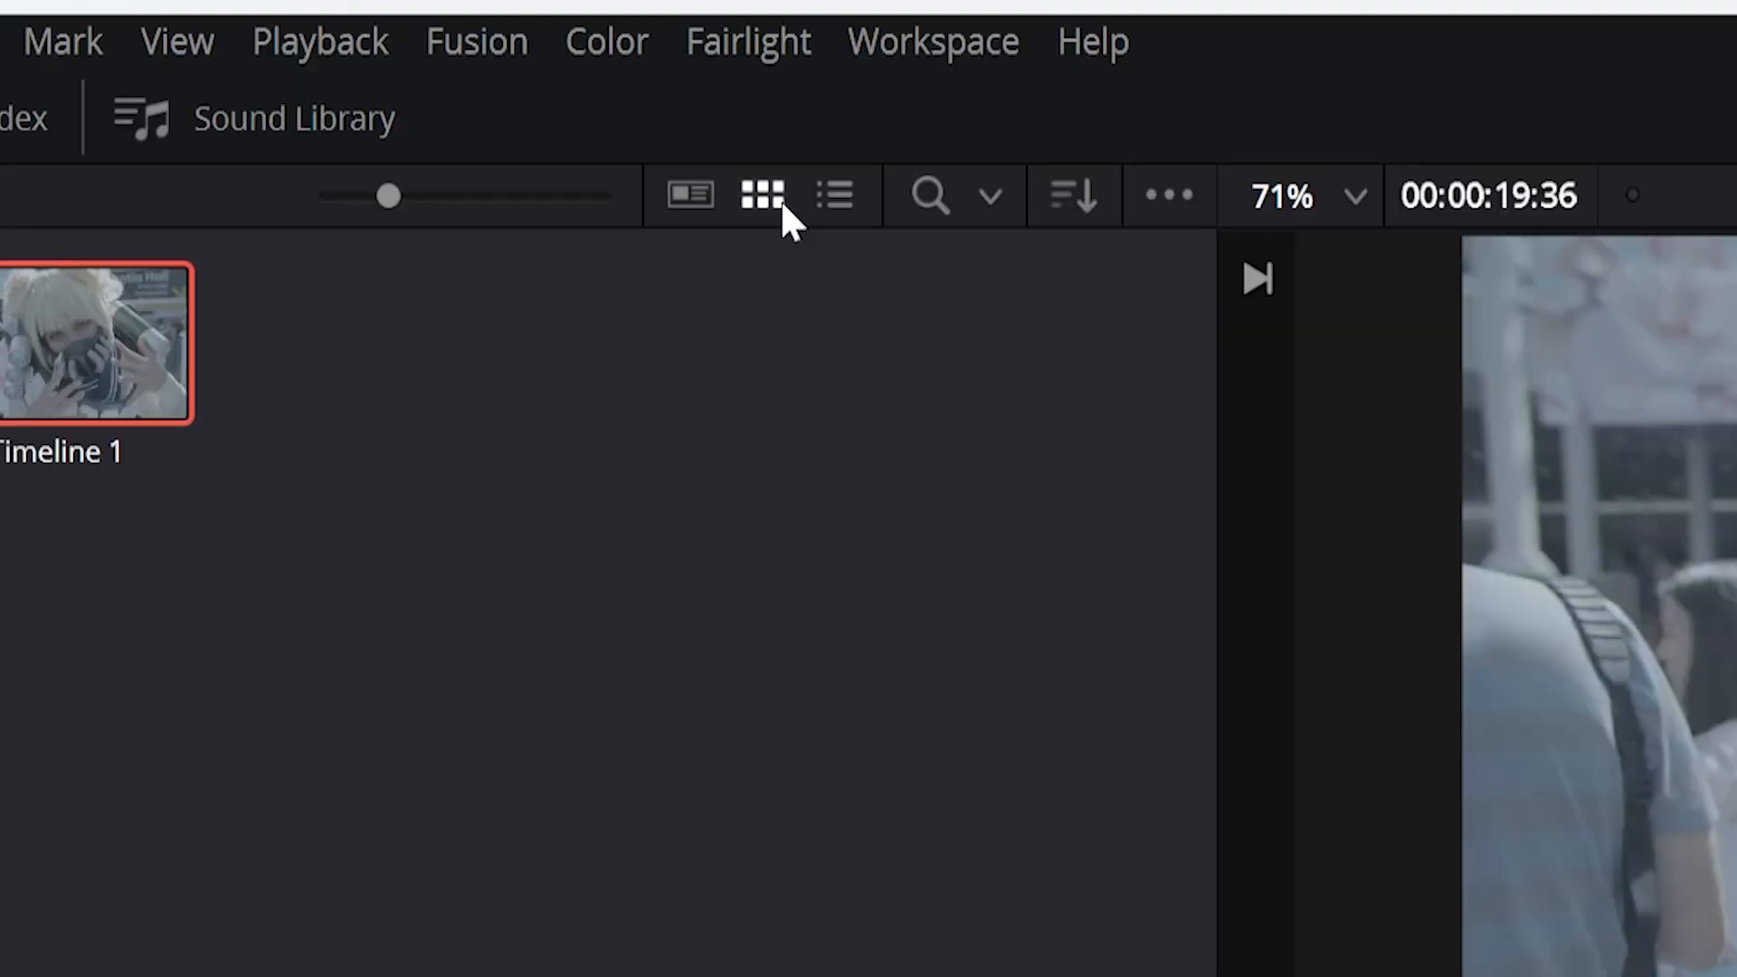
Step: Show the media pool as a list and move the FPS column beside Clip Name to compare clip and timeline frame rates
{"action": "left_click", "coordinate": [843, 197]}
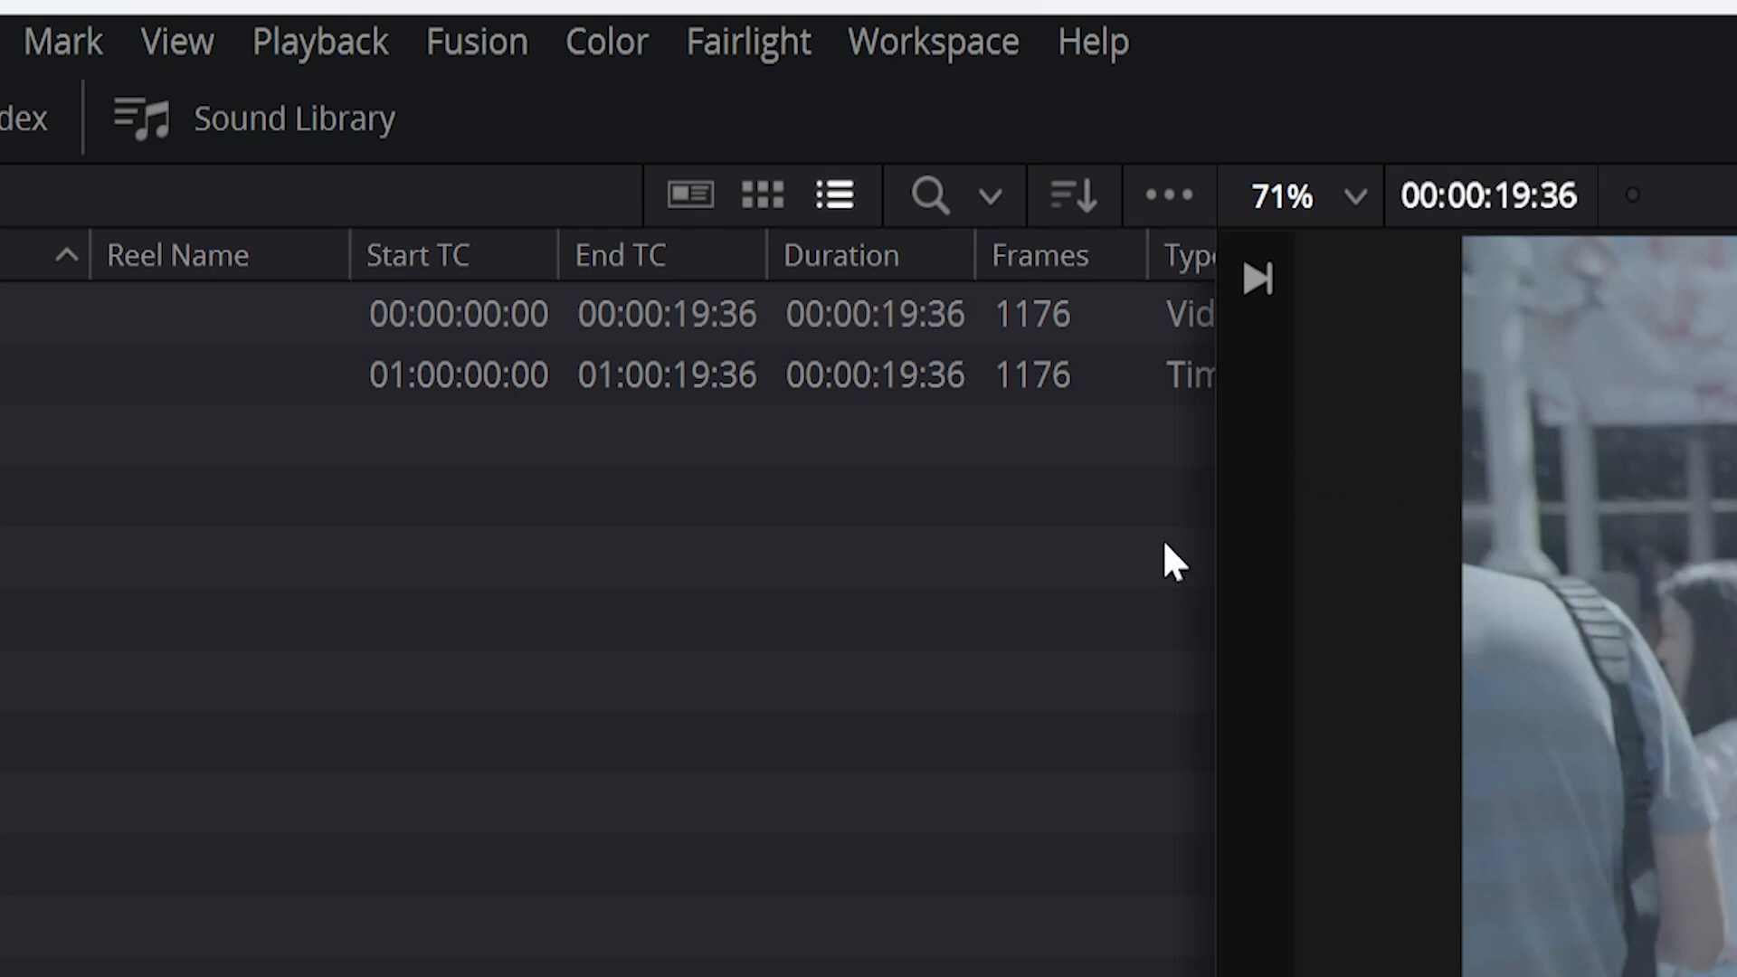
{"action": "scroll", "coordinate": [795, 493], "scroll_direction": "right", "scroll_amount": 10}
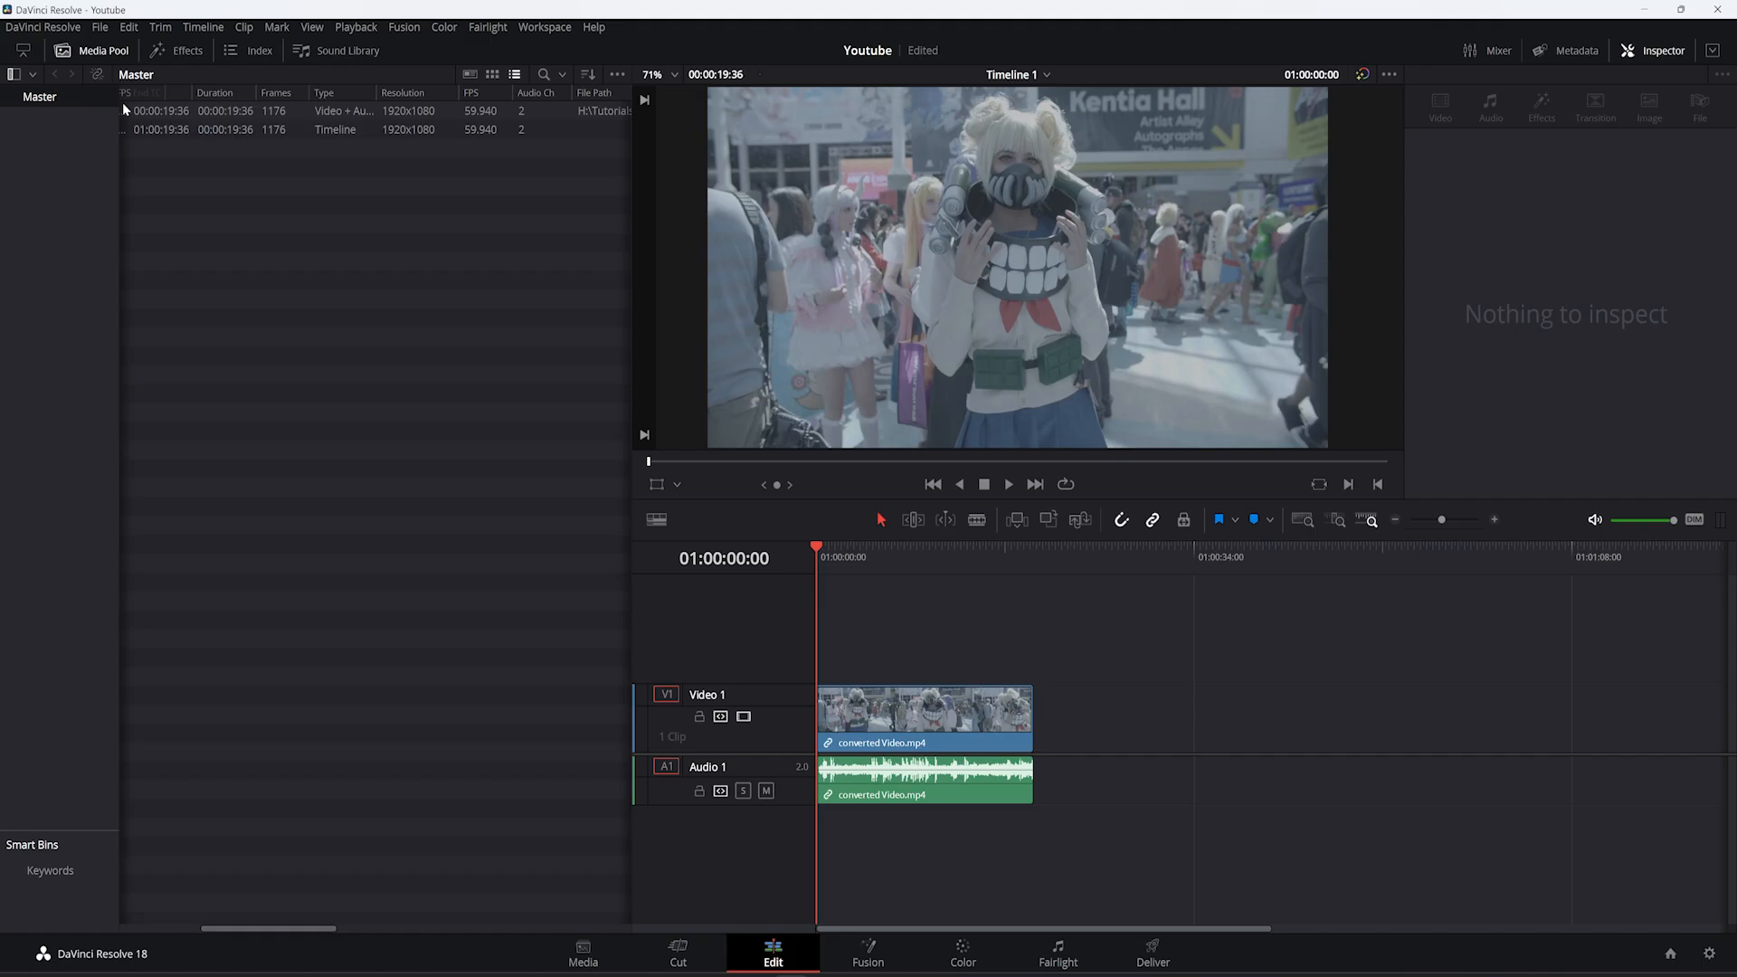
{"action": "scroll", "coordinate": [122, 102], "scroll_direction": "left", "scroll_amount": 10}
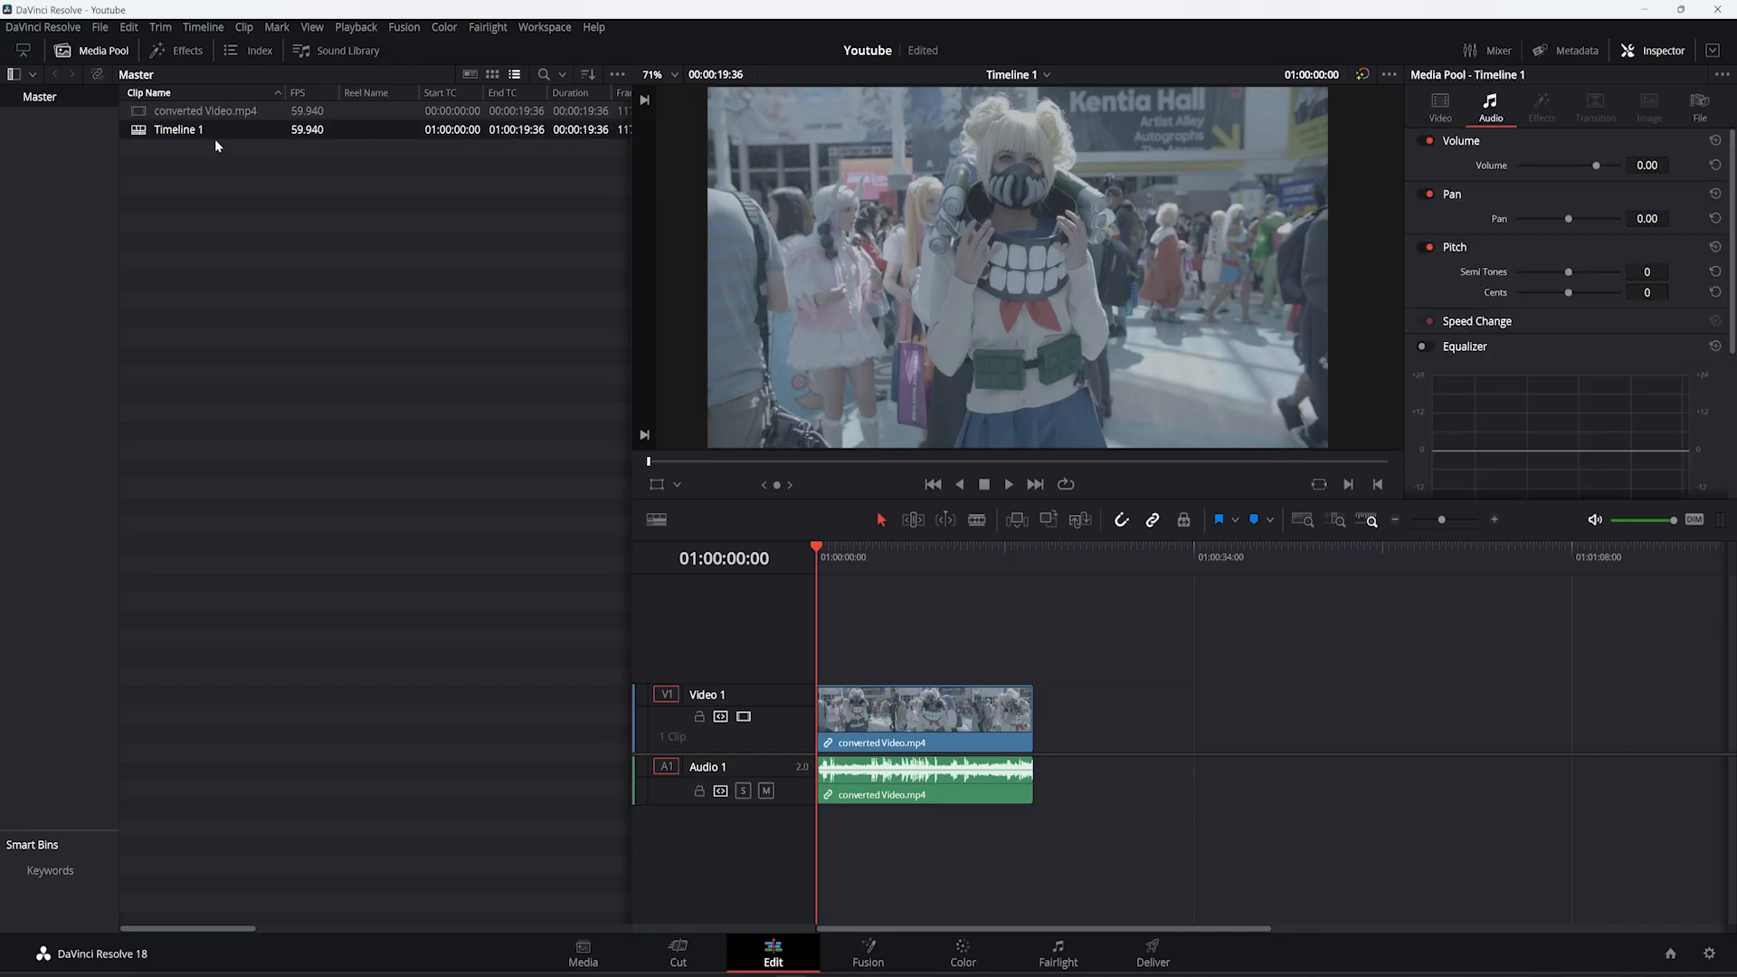
{"action": "left_click", "coordinate": [217, 116]}
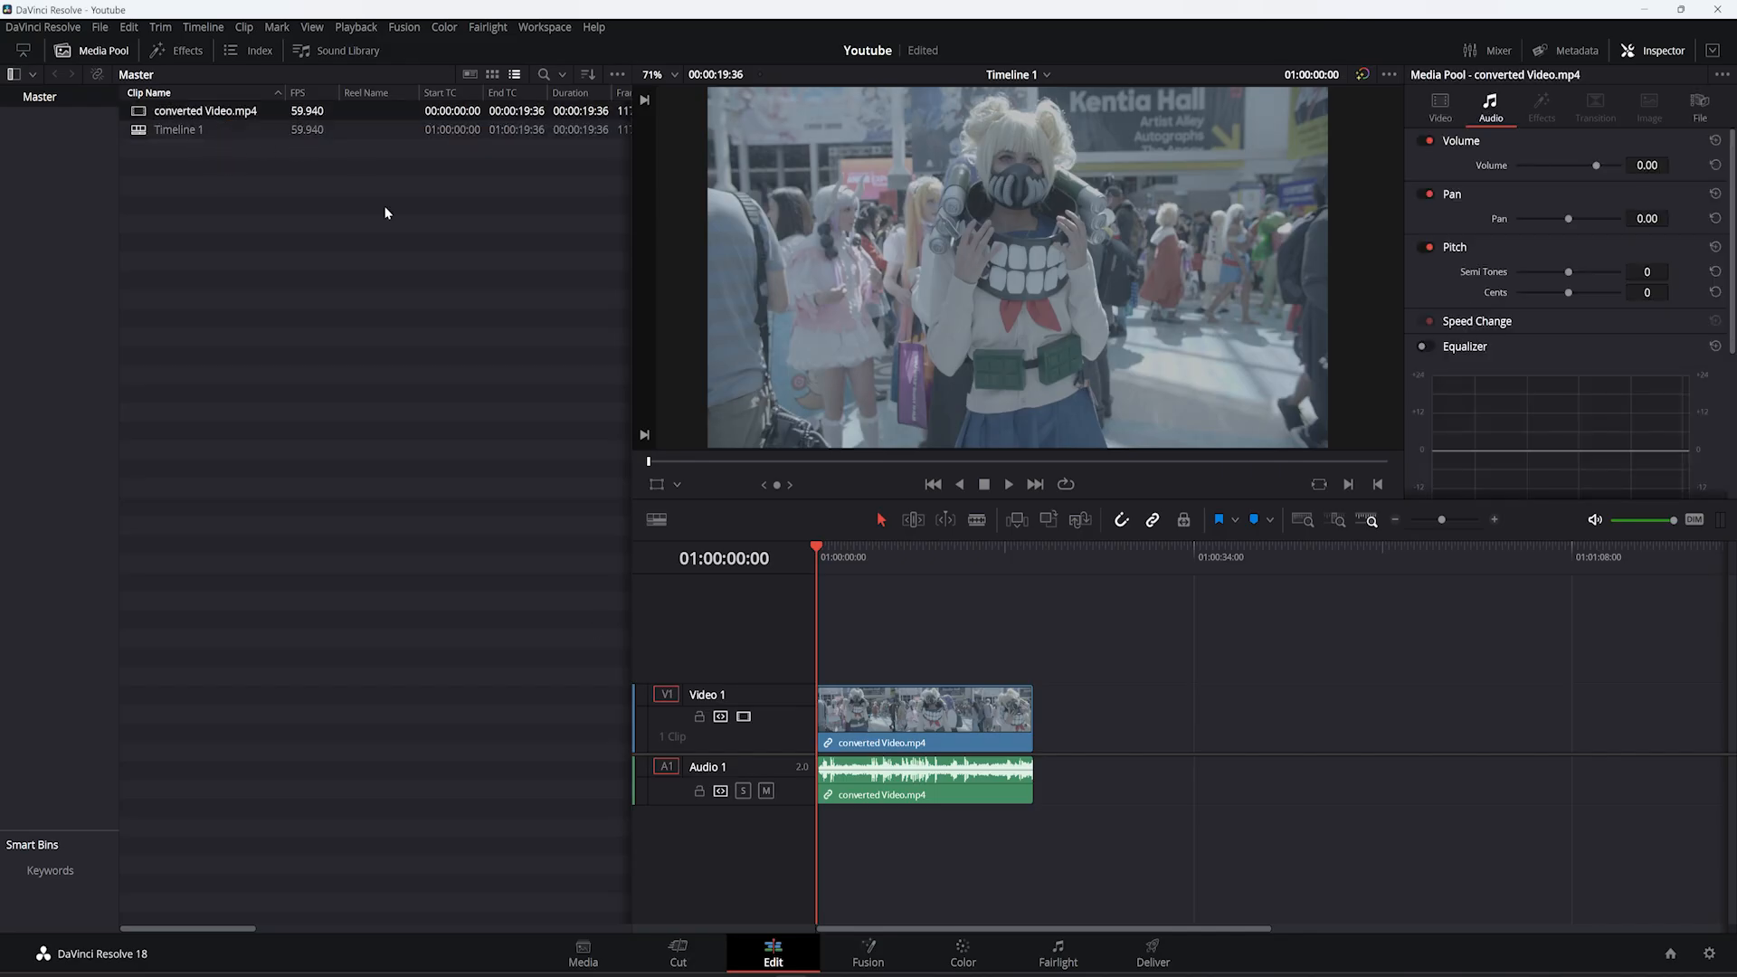
Step: Mute Audio 1 and open the timeline clip for color grading at a frame about 12 seconds in
{"action": "left_click", "coordinate": [916, 699]}
{"action": "left_click_drag", "start_coordinate": [937, 559], "coordinate": [952, 583]}
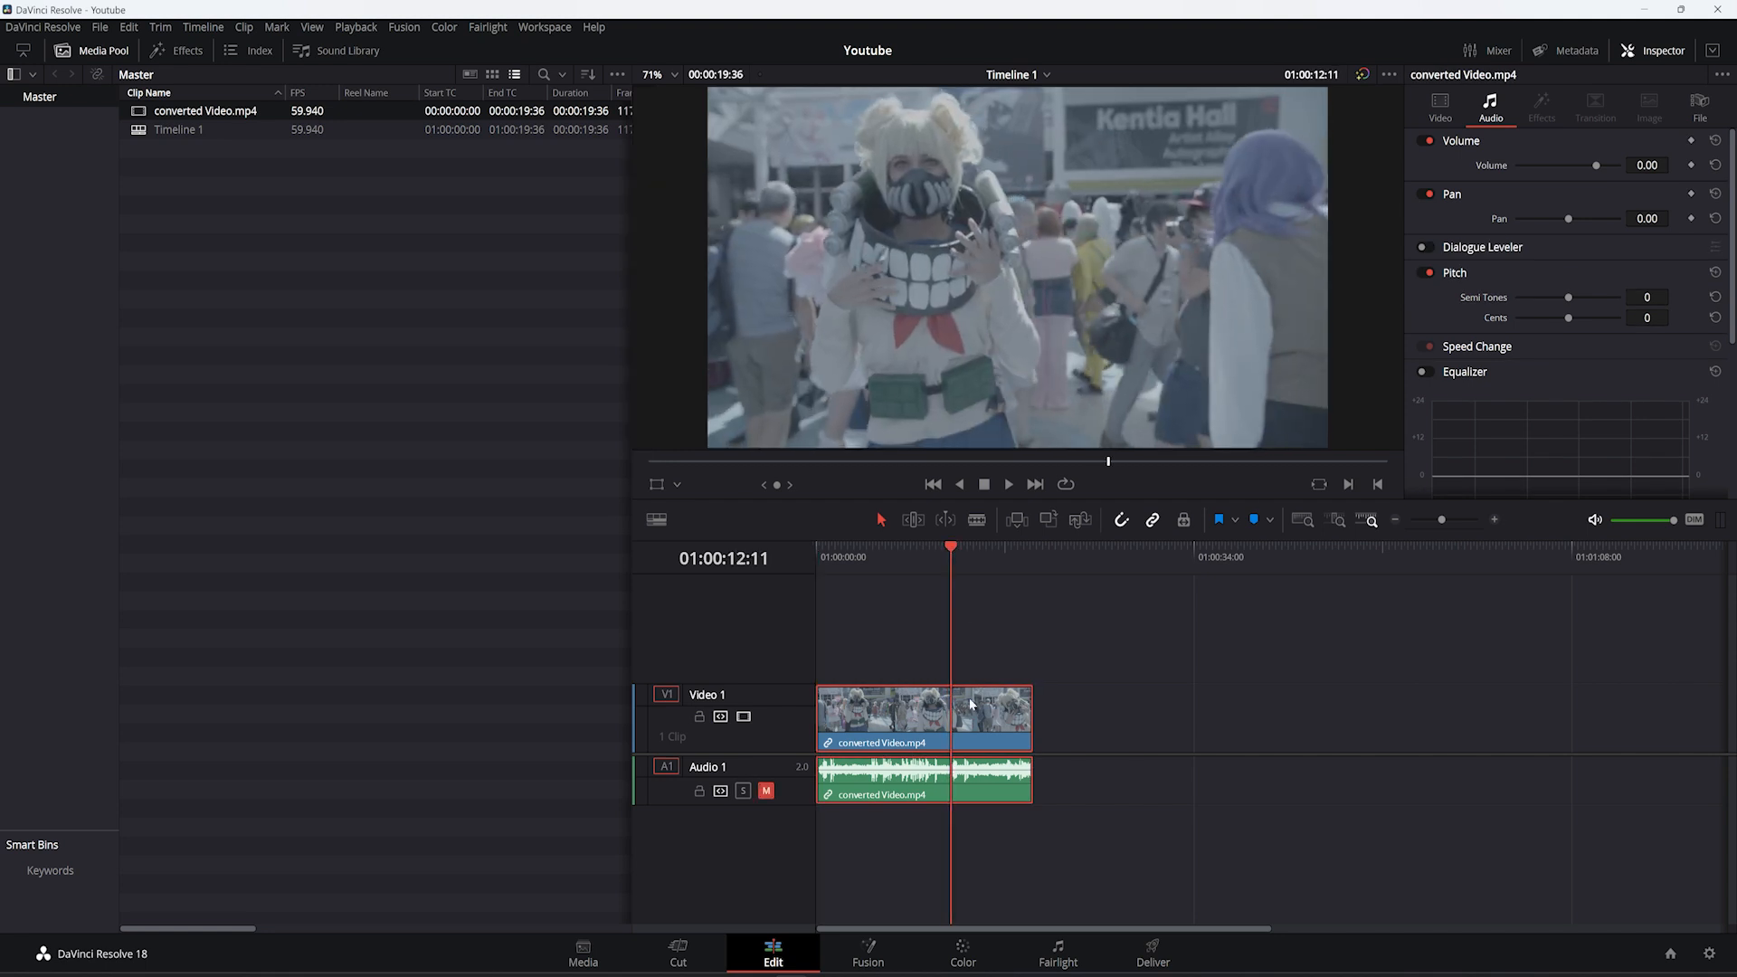
{"action": "left_click", "coordinate": [957, 964]}
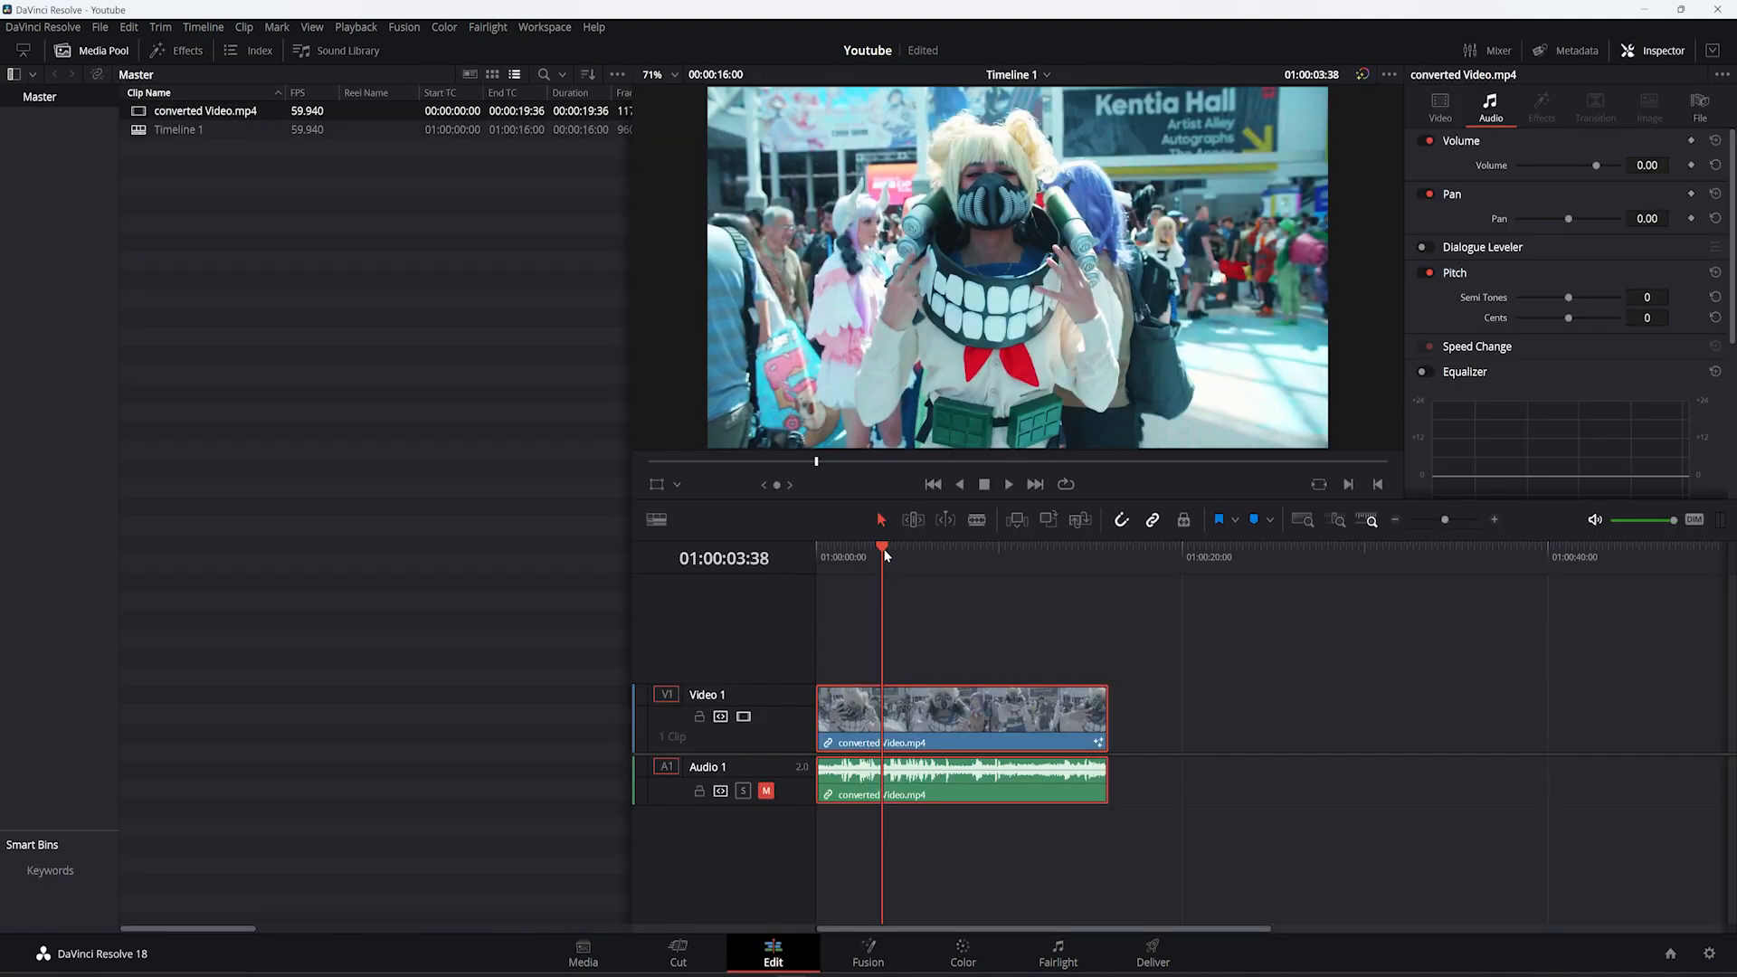
Step: Trim the start of the graded clip to 01:00:10:15 and move the remaining part to the start of the timeline
{"action": "mouse_move", "coordinate": [885, 555]}
{"action": "left_mouse_down"}
{"action": "mouse_move", "coordinate": [1063, 575]}
{"action": "mouse_move", "coordinate": [906, 556]}
{"action": "left_mouse_up"}
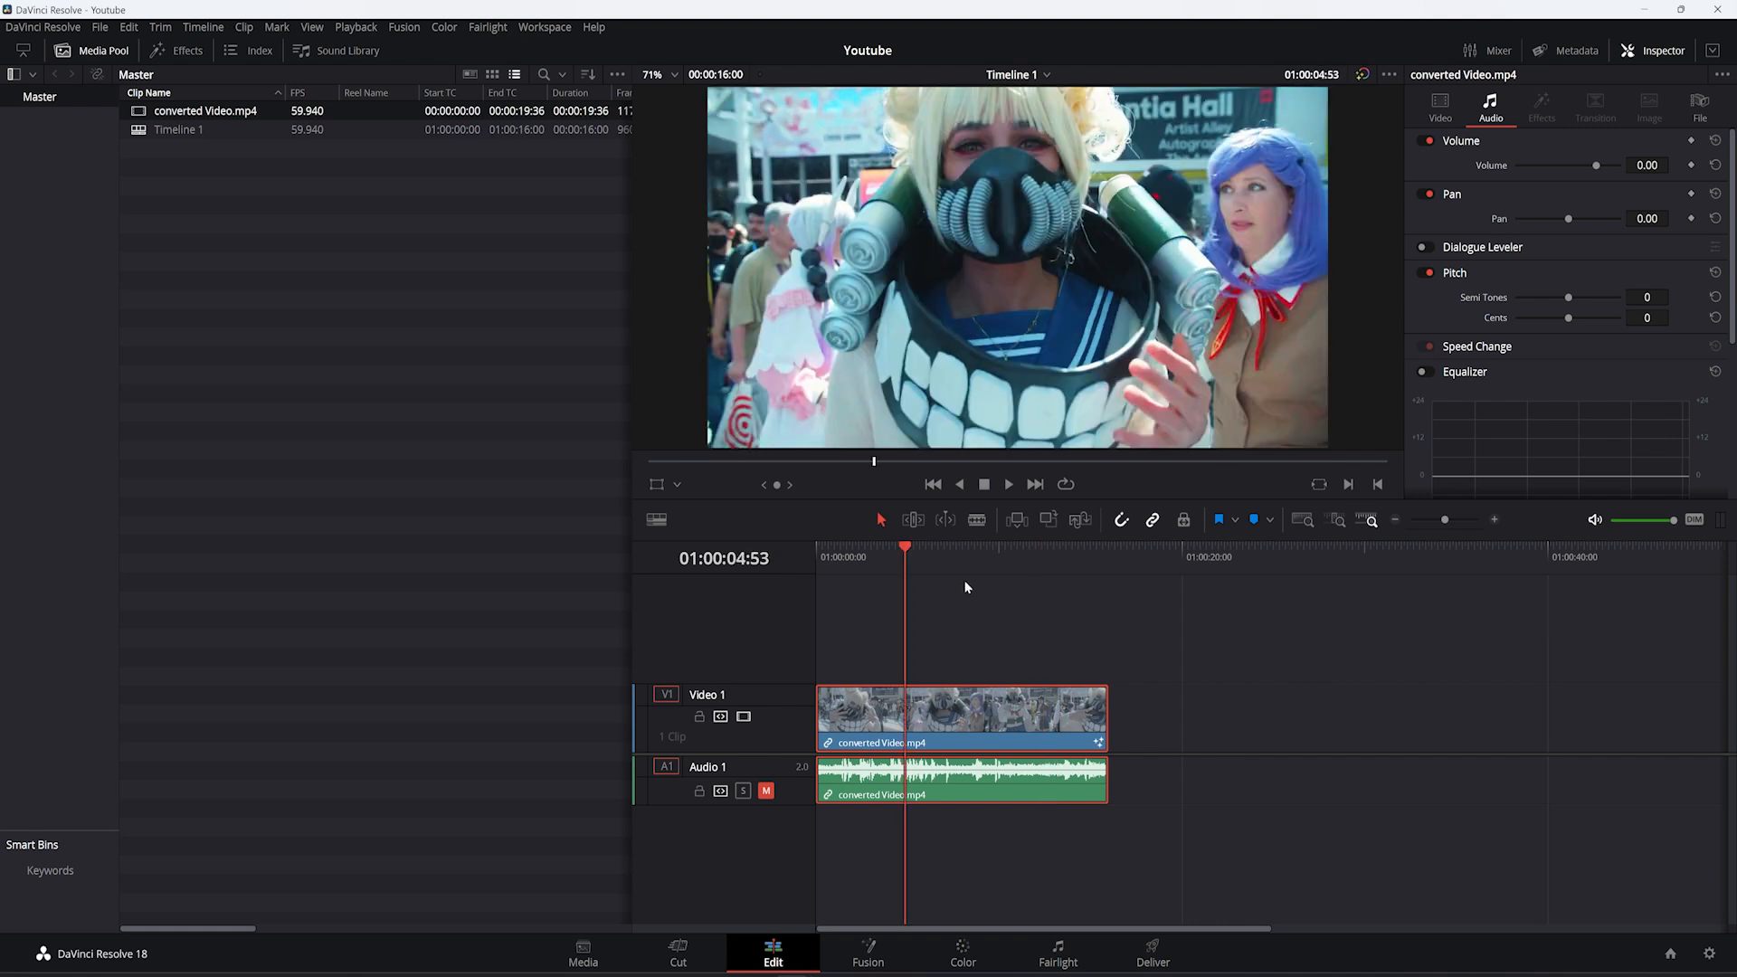
{"action": "left_click_drag", "start_coordinate": [901, 554], "coordinate": [1003, 604]}
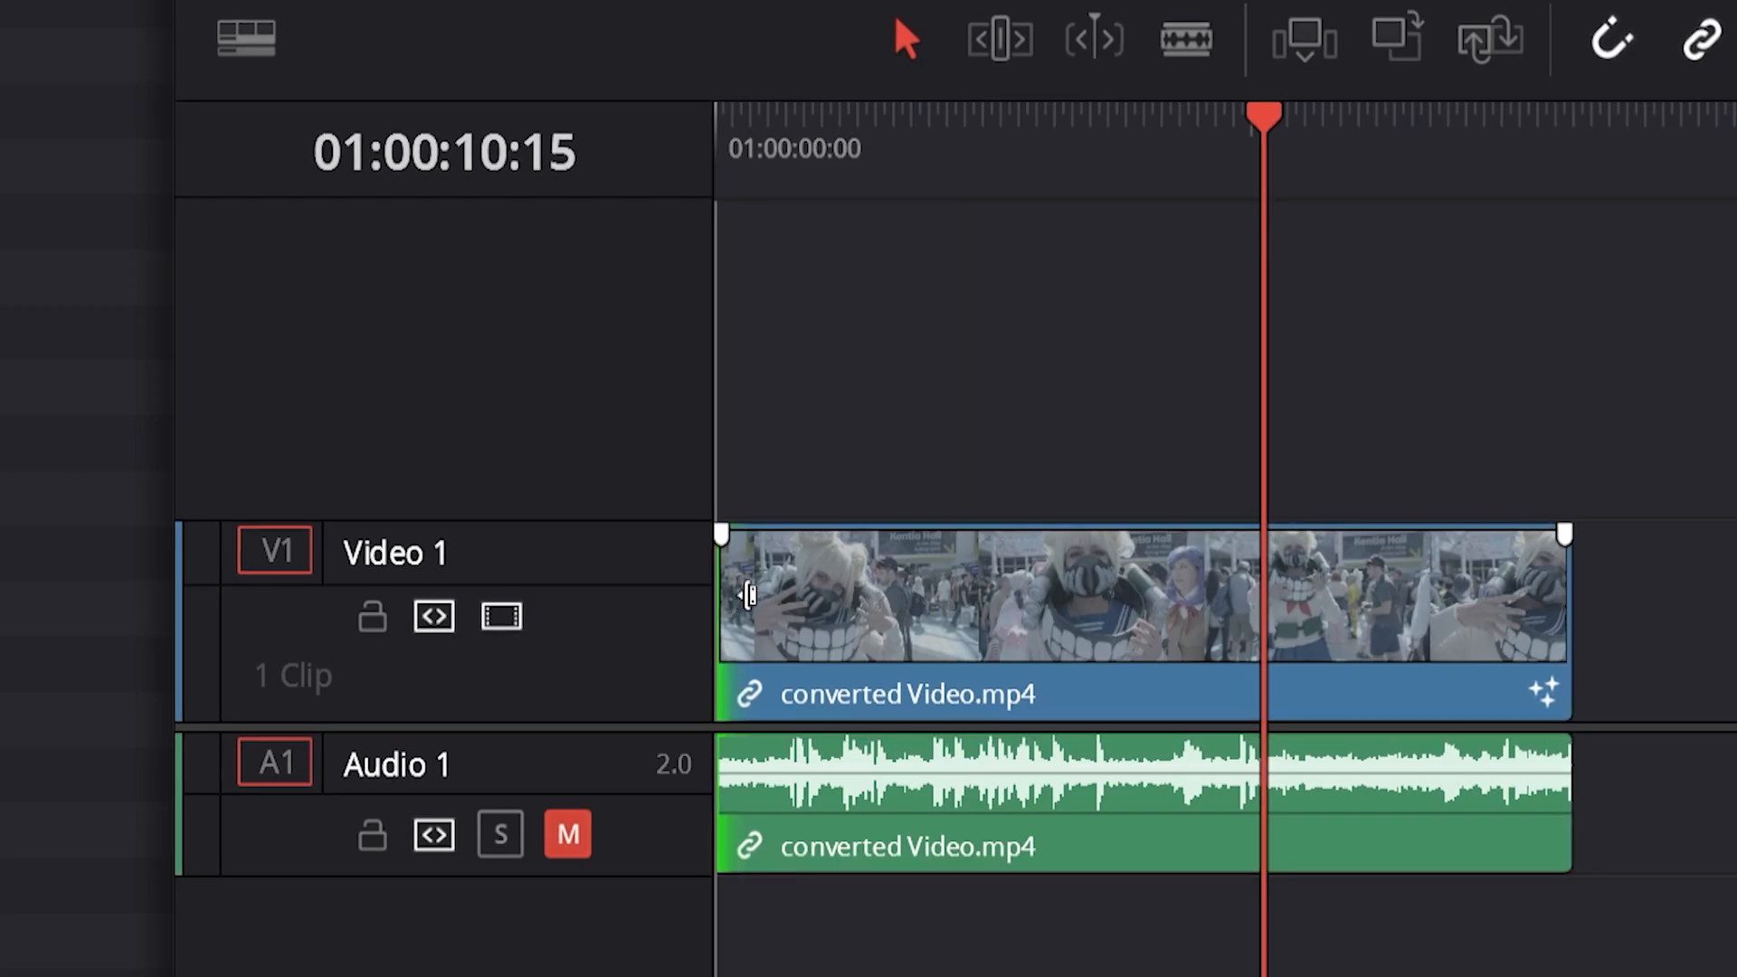
{"action": "left_click_drag", "start_coordinate": [821, 707], "coordinate": [931, 705]}
{"action": "left_click_drag", "start_coordinate": [1057, 588], "coordinate": [1341, 588]}
{"action": "left_click", "coordinate": [1365, 585]}
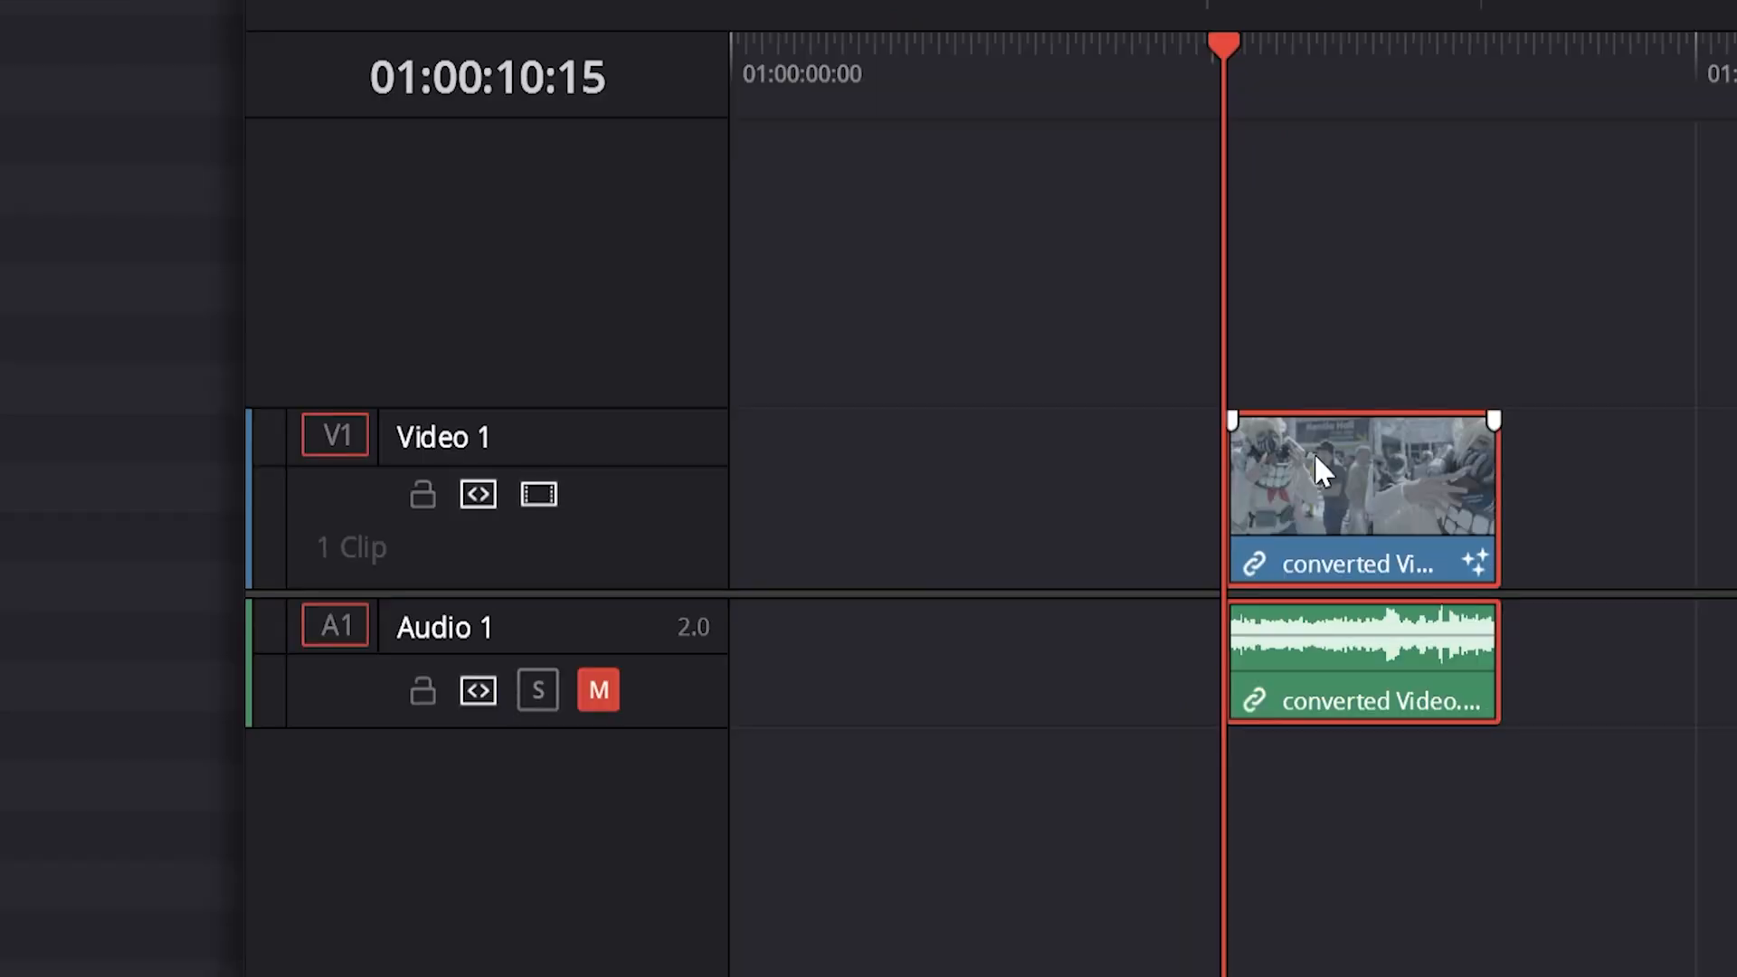
{"action": "left_click_drag", "start_coordinate": [1319, 470], "coordinate": [825, 481]}
{"action": "left_click_drag", "start_coordinate": [919, 109], "coordinate": [736, 116]}
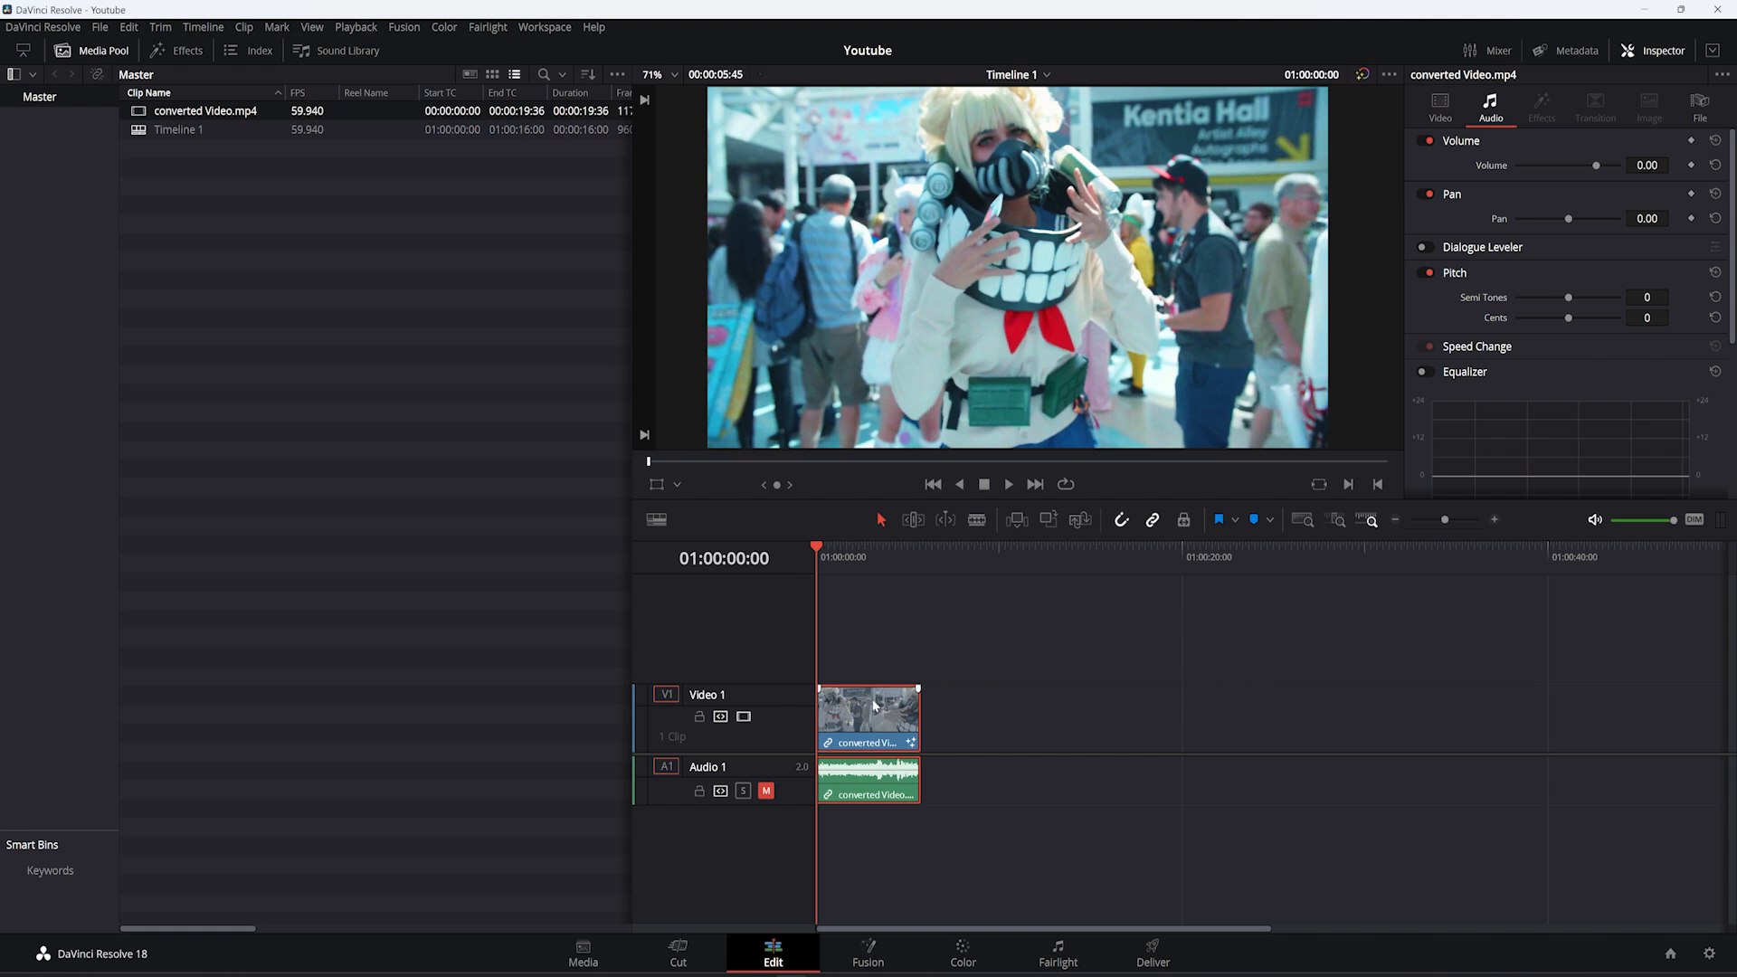
Step: Trim the end of the clip so that it lasts 3 seconds
{"action": "scroll", "coordinate": [874, 706], "scroll_direction": "up", "scroll_amount": 5}
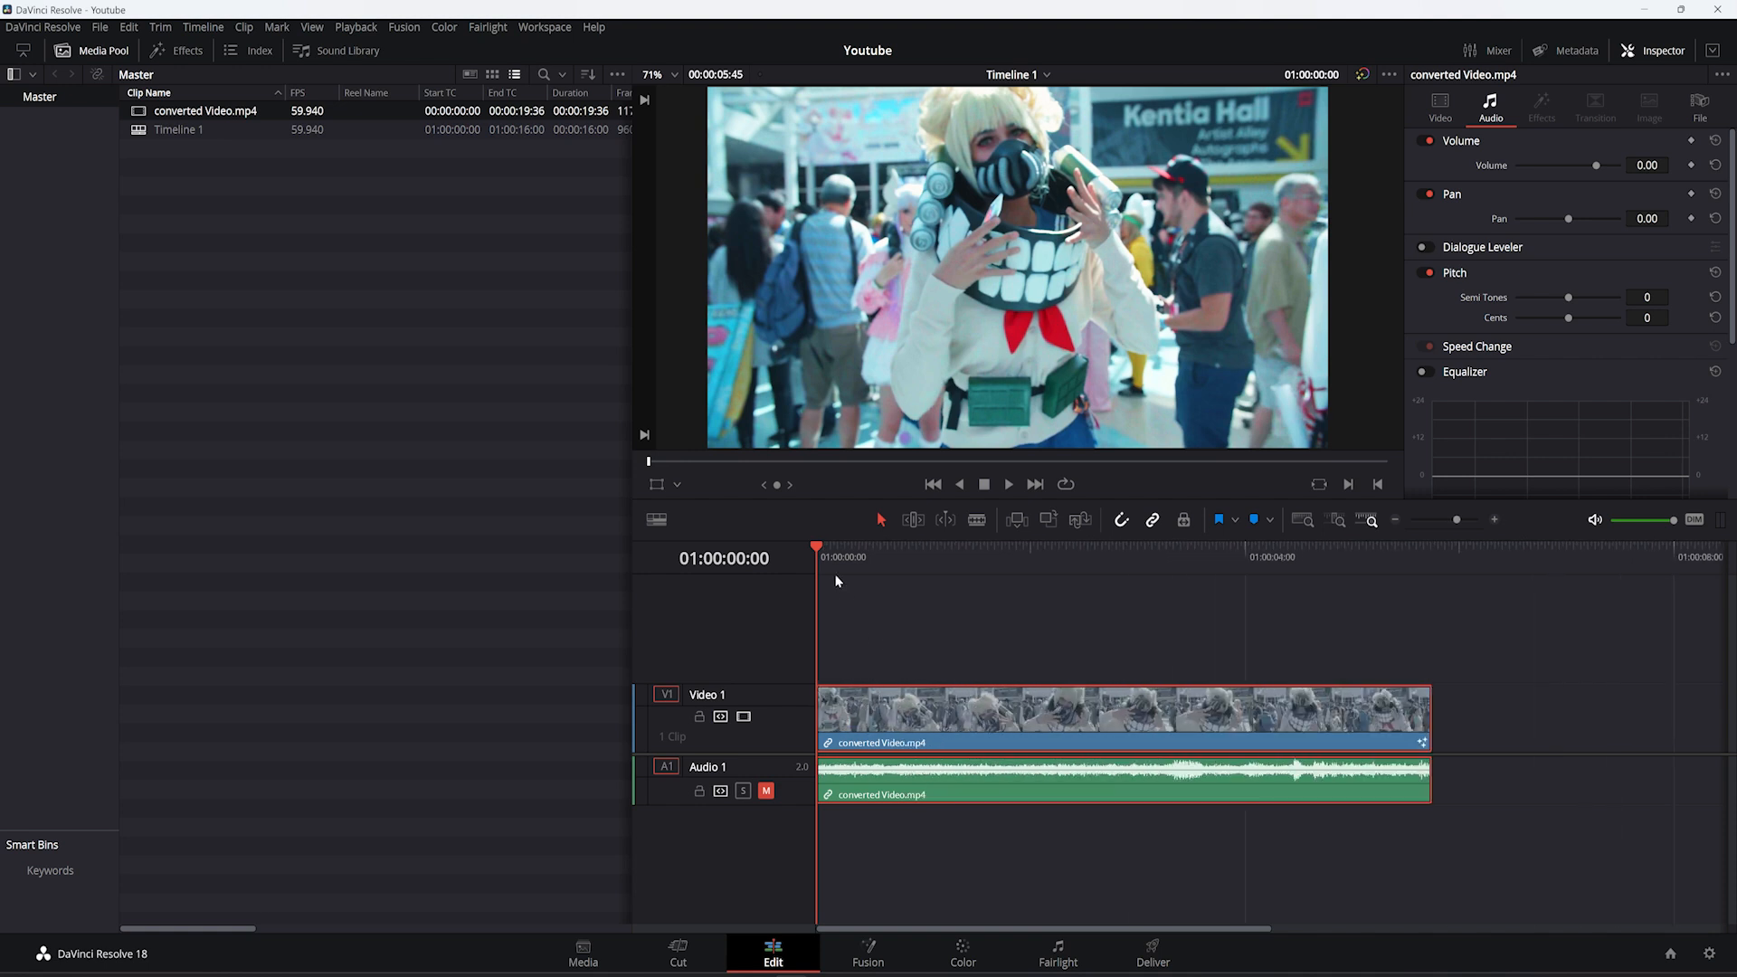
{"action": "left_click_drag", "start_coordinate": [821, 555], "coordinate": [1141, 571]}
{"action": "left_click_drag", "start_coordinate": [1428, 734], "coordinate": [1137, 737]}
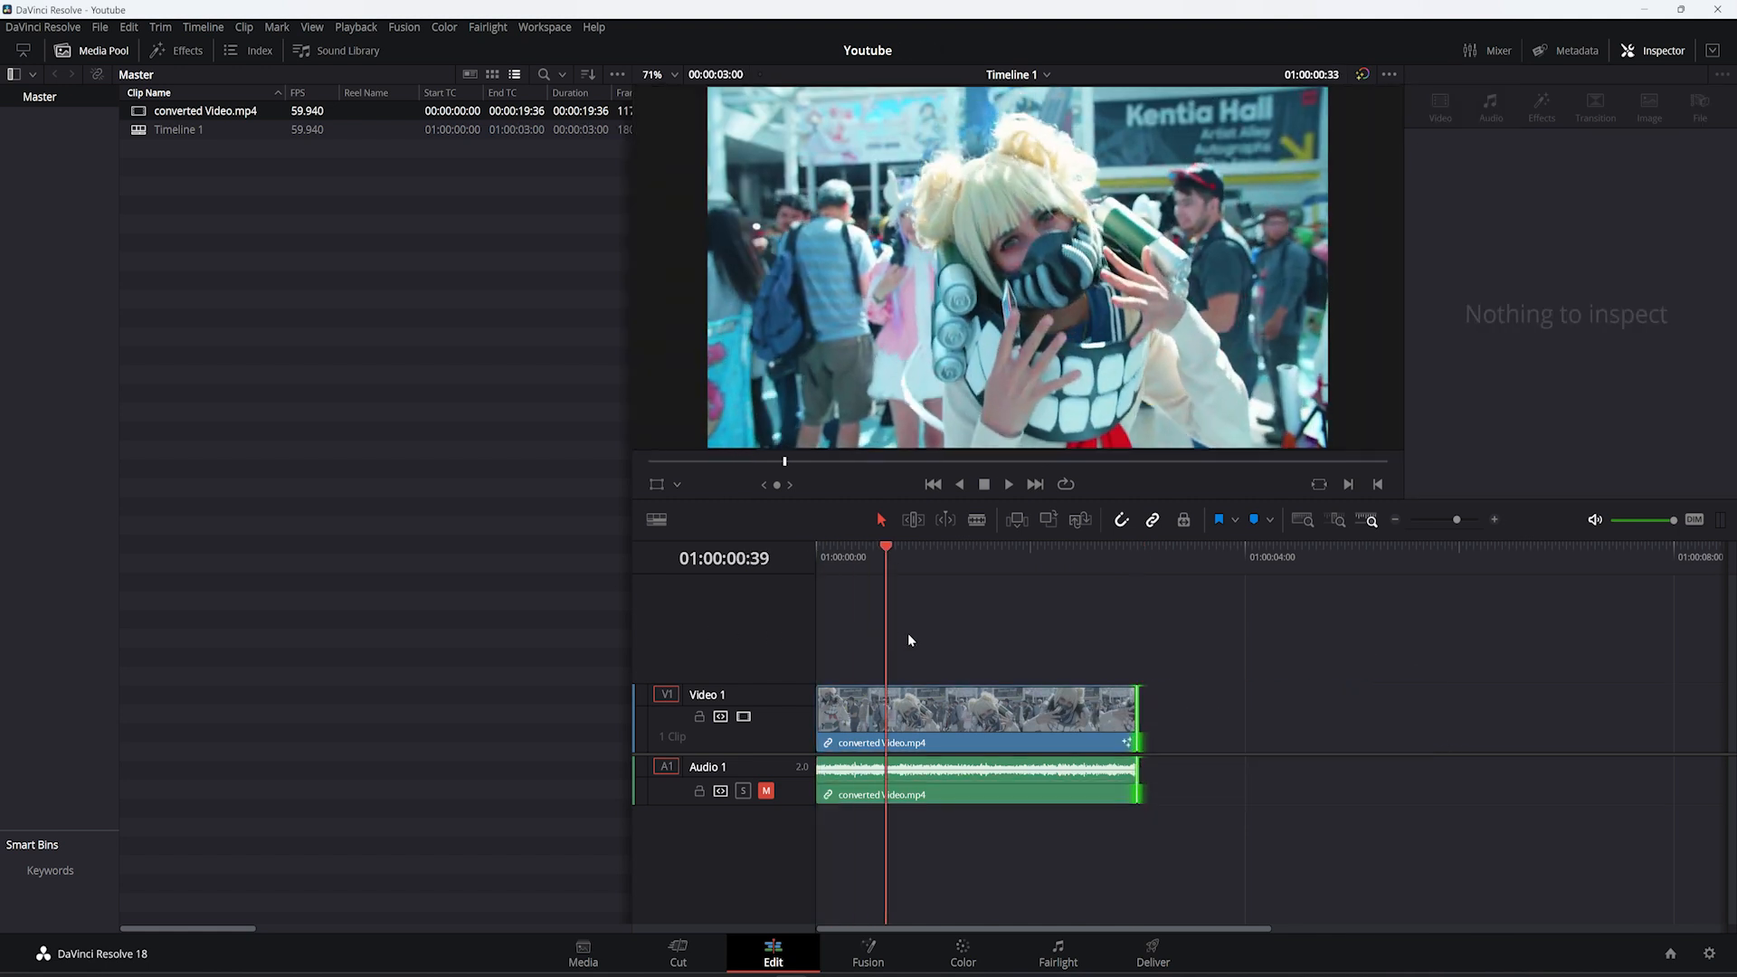
Step: Check how the trimmed clip's image looks in Fusion and return to the Edit page
{"action": "left_click", "coordinate": [869, 954]}
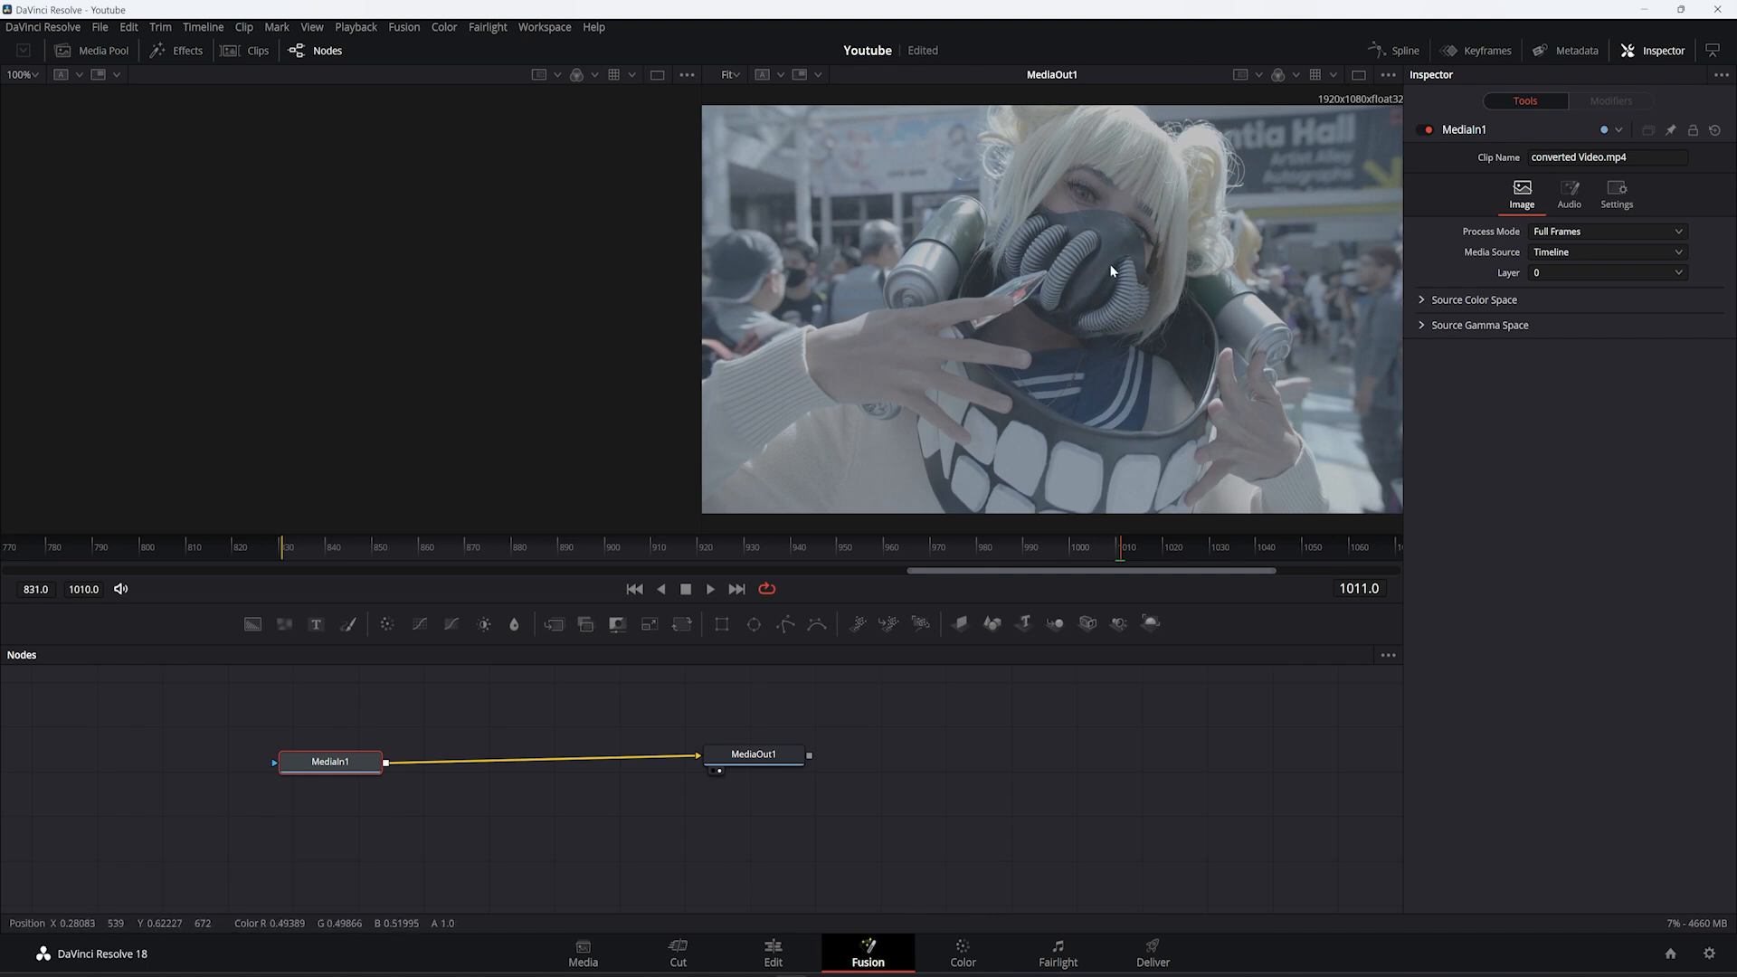
{"action": "left_click", "coordinate": [799, 957]}
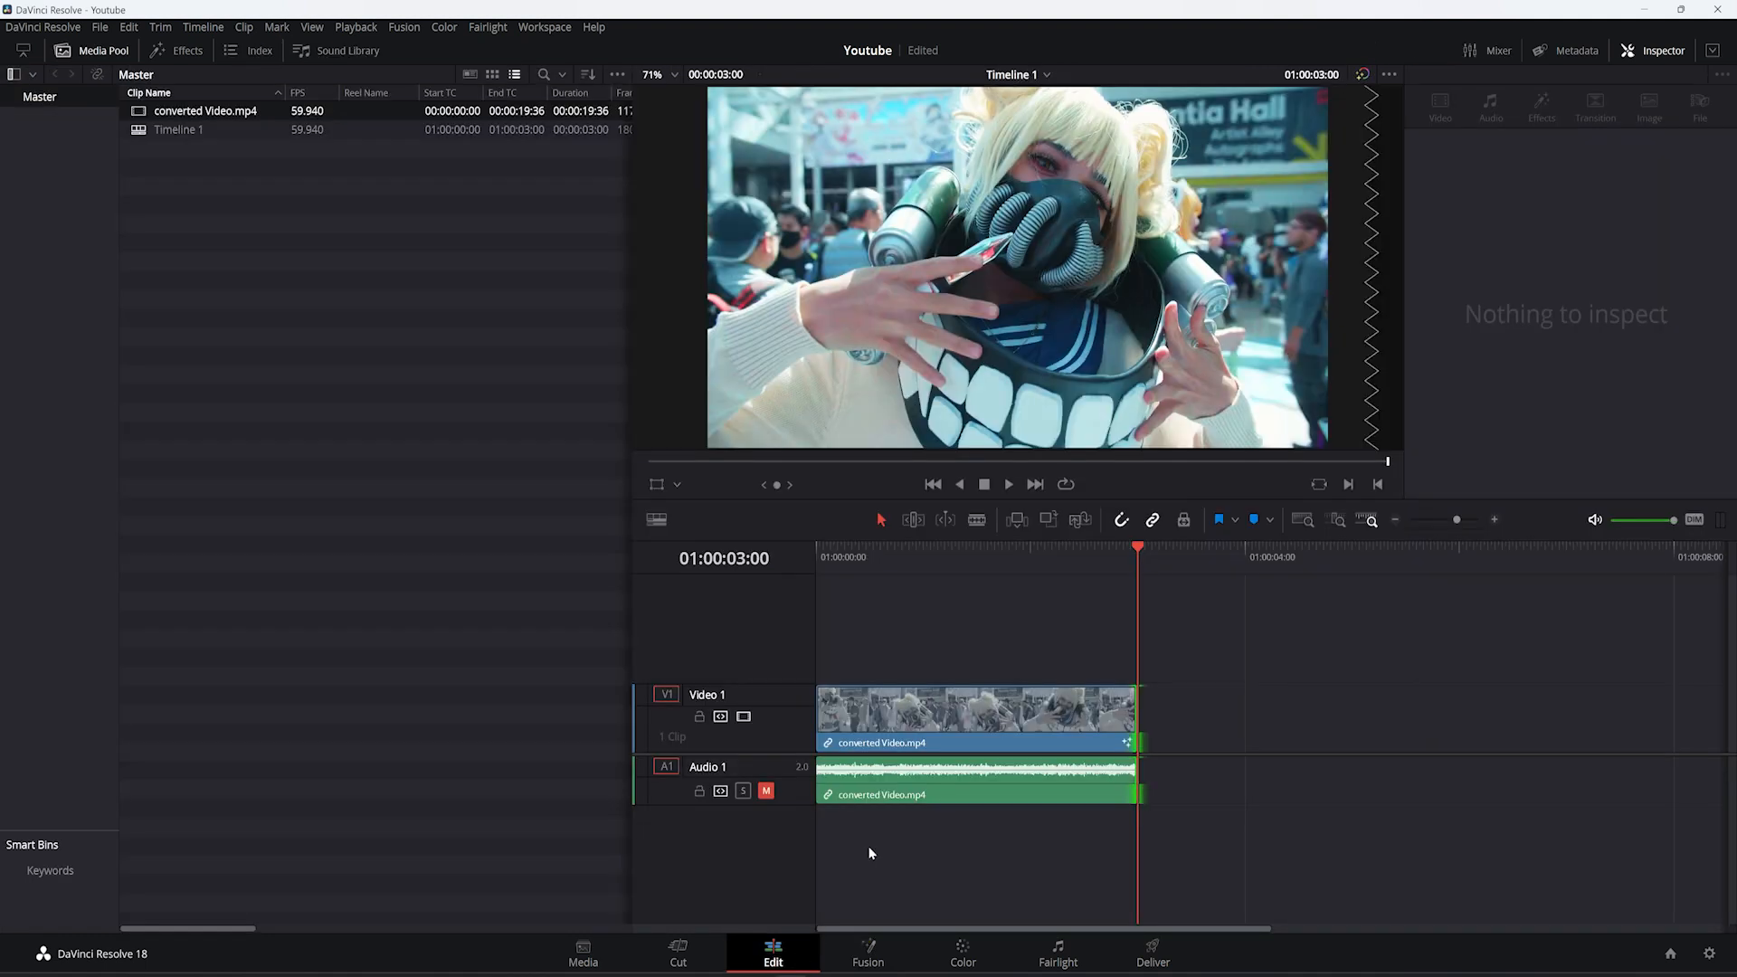
Step: Turn the trimmed timeline clip into a compound clip named Colored and preview it near the start
{"action": "left_click", "coordinate": [992, 719]}
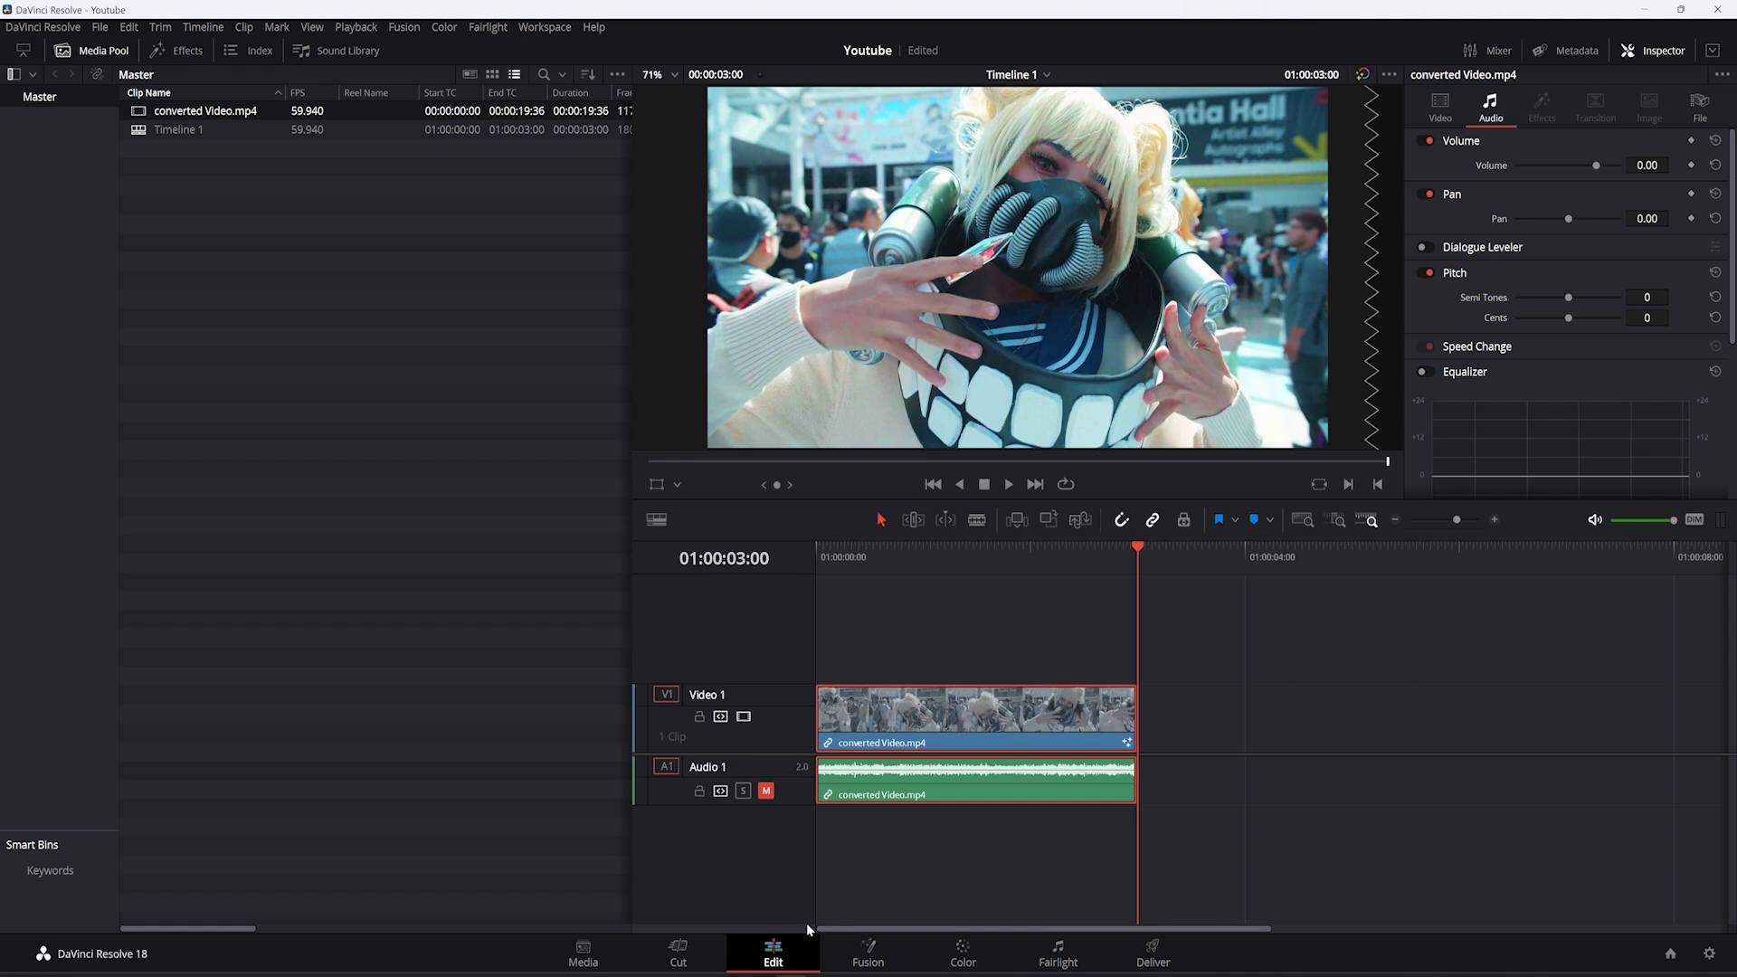
{"action": "right_click", "coordinate": [987, 723]}
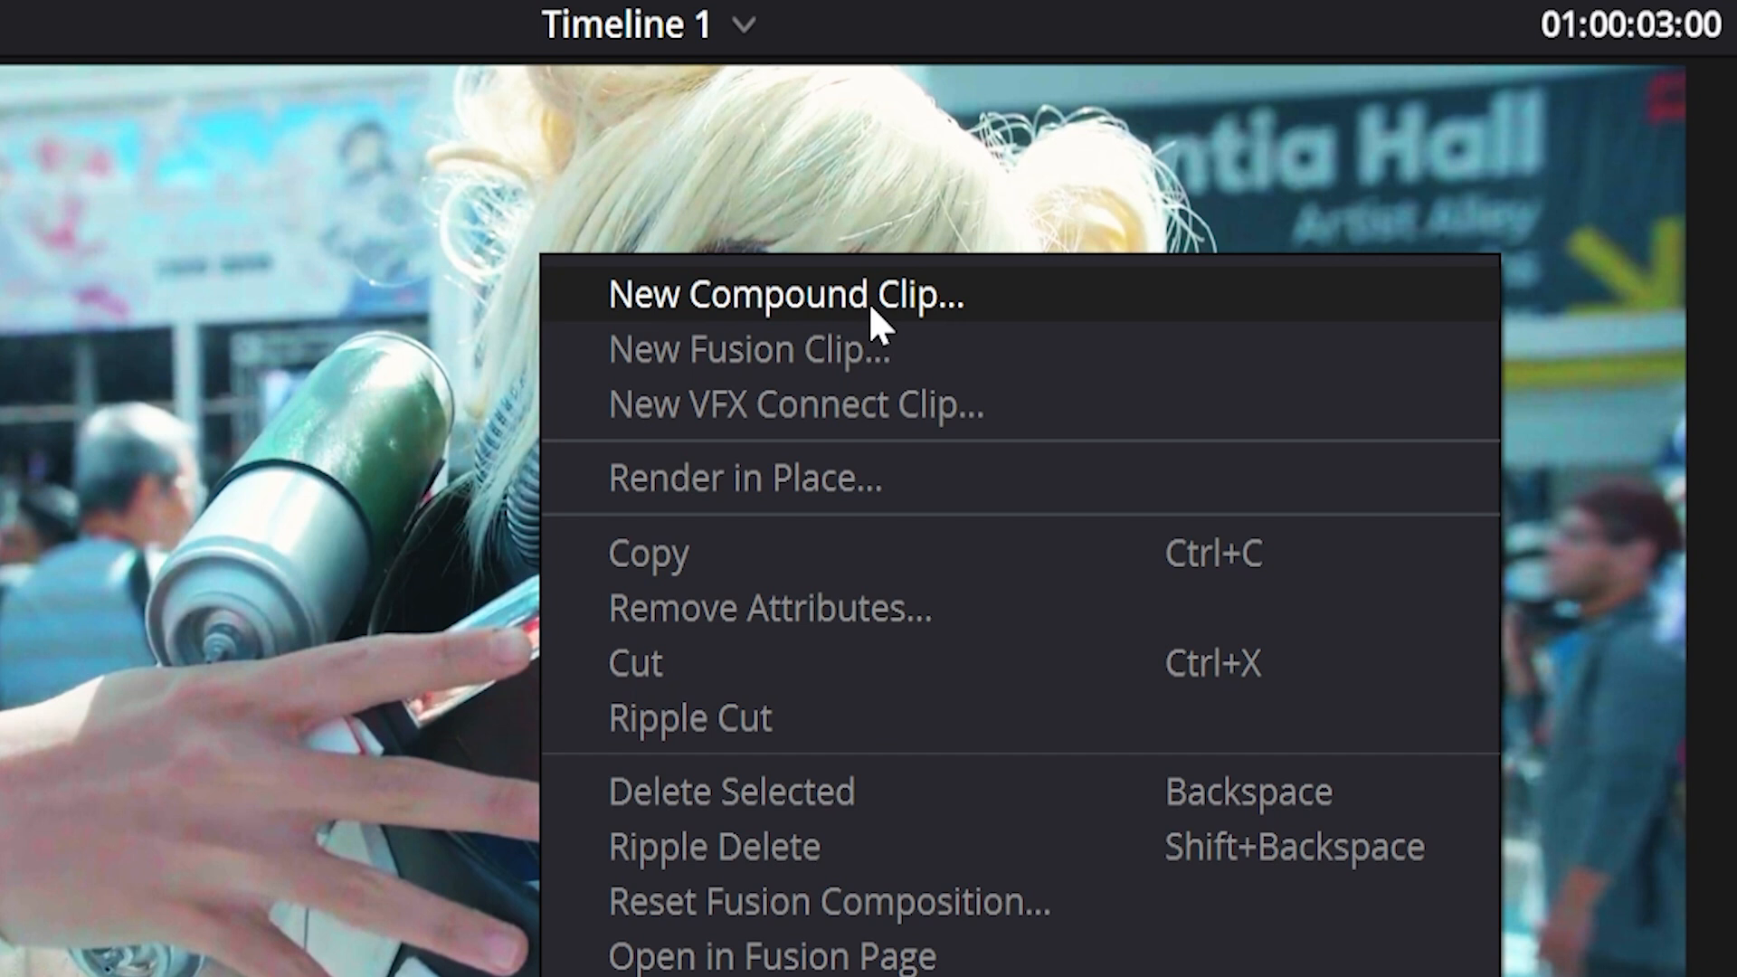
{"action": "left_click", "coordinate": [875, 321]}
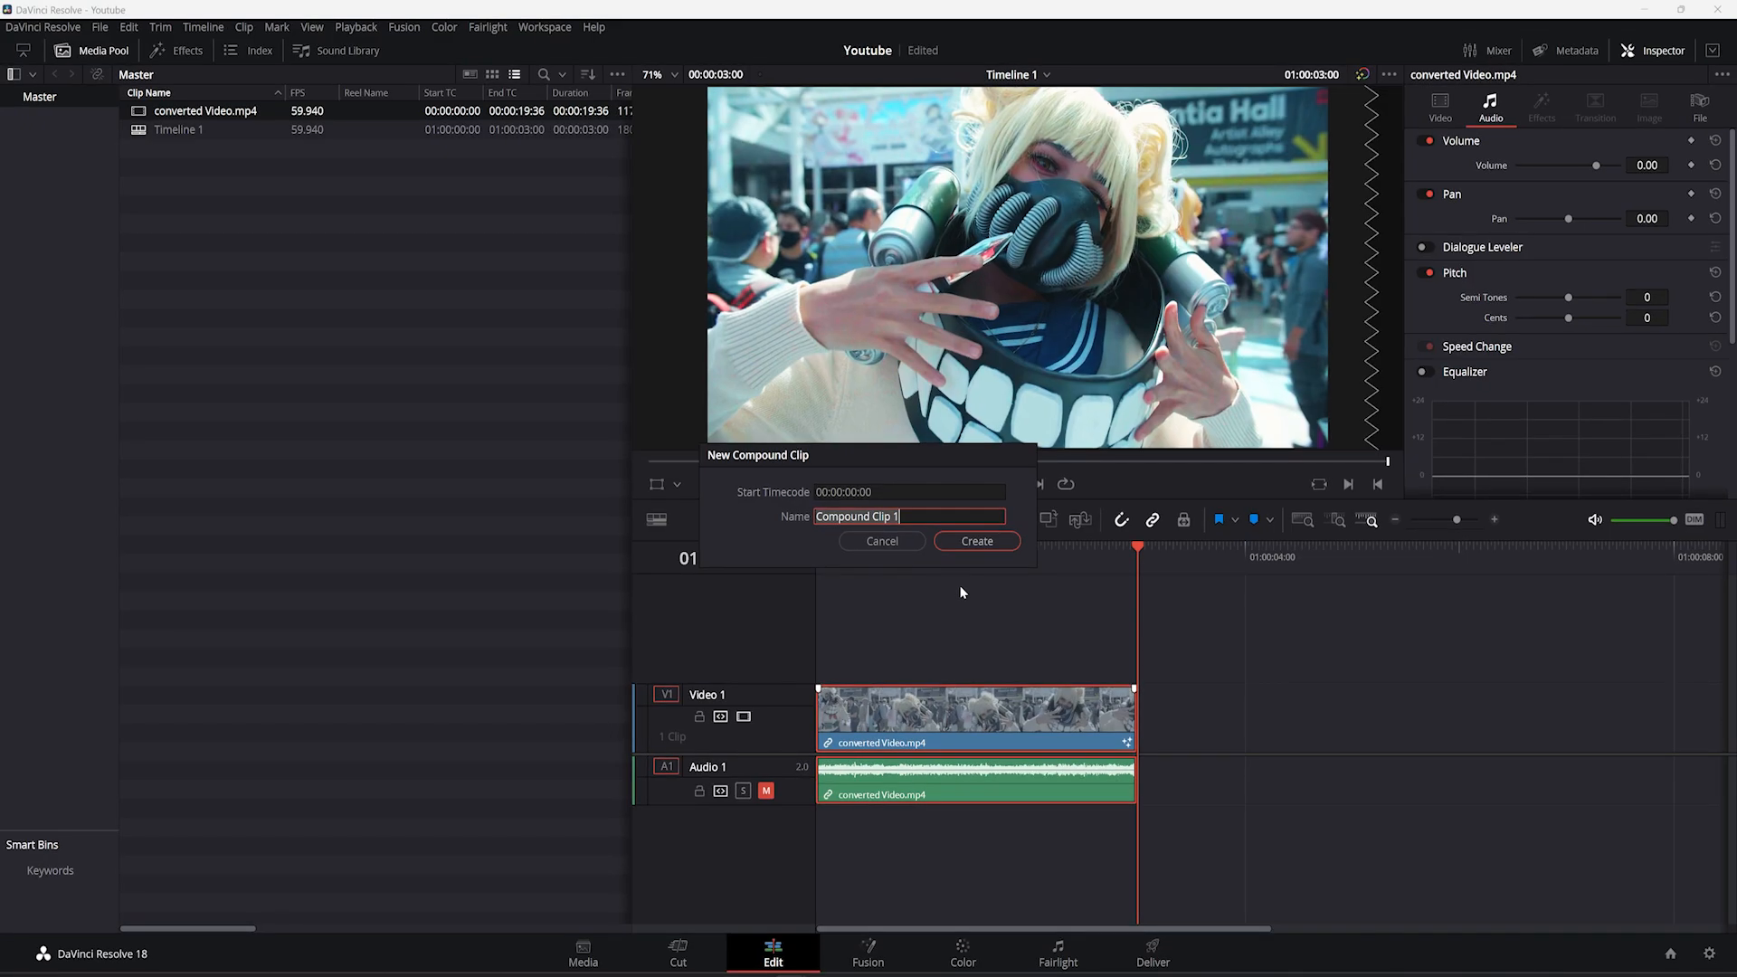
{"action": "type", "text": "Colored"}
{"action": "left_click", "coordinate": [976, 541]}
{"action": "left_click", "coordinate": [842, 567]}
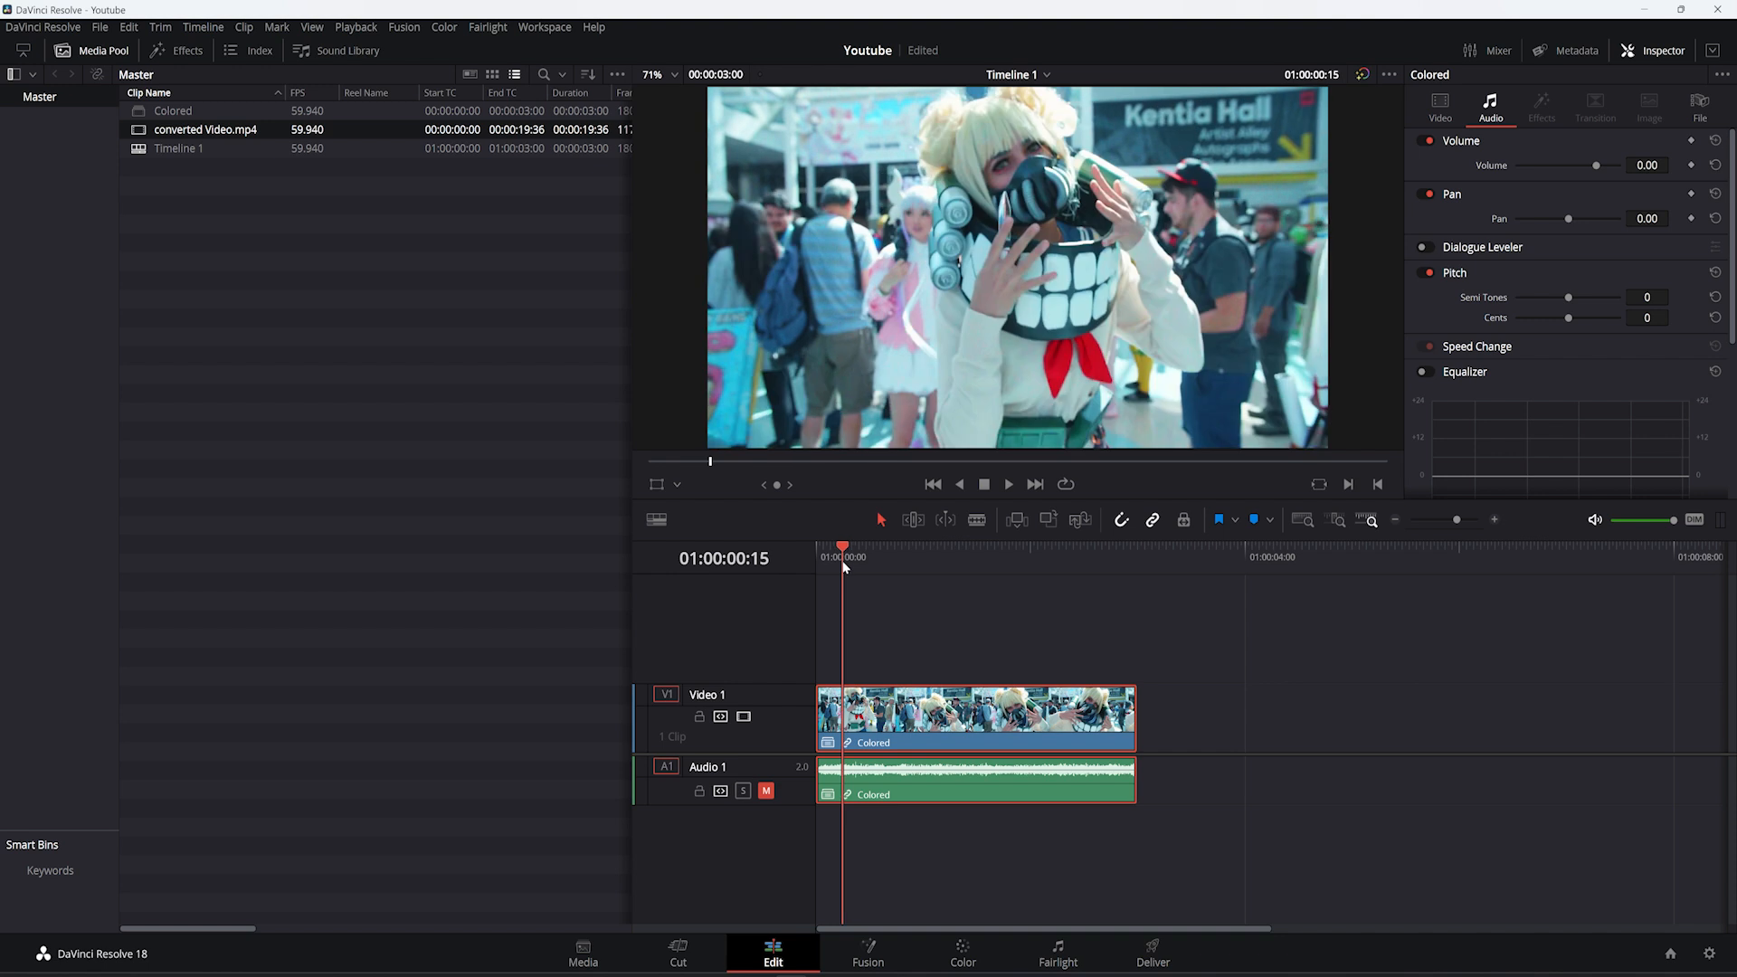
Step: Move the playhead to the start of the timeline and open the Colored compound clip in Fusion
{"action": "left_click", "coordinate": [817, 568]}
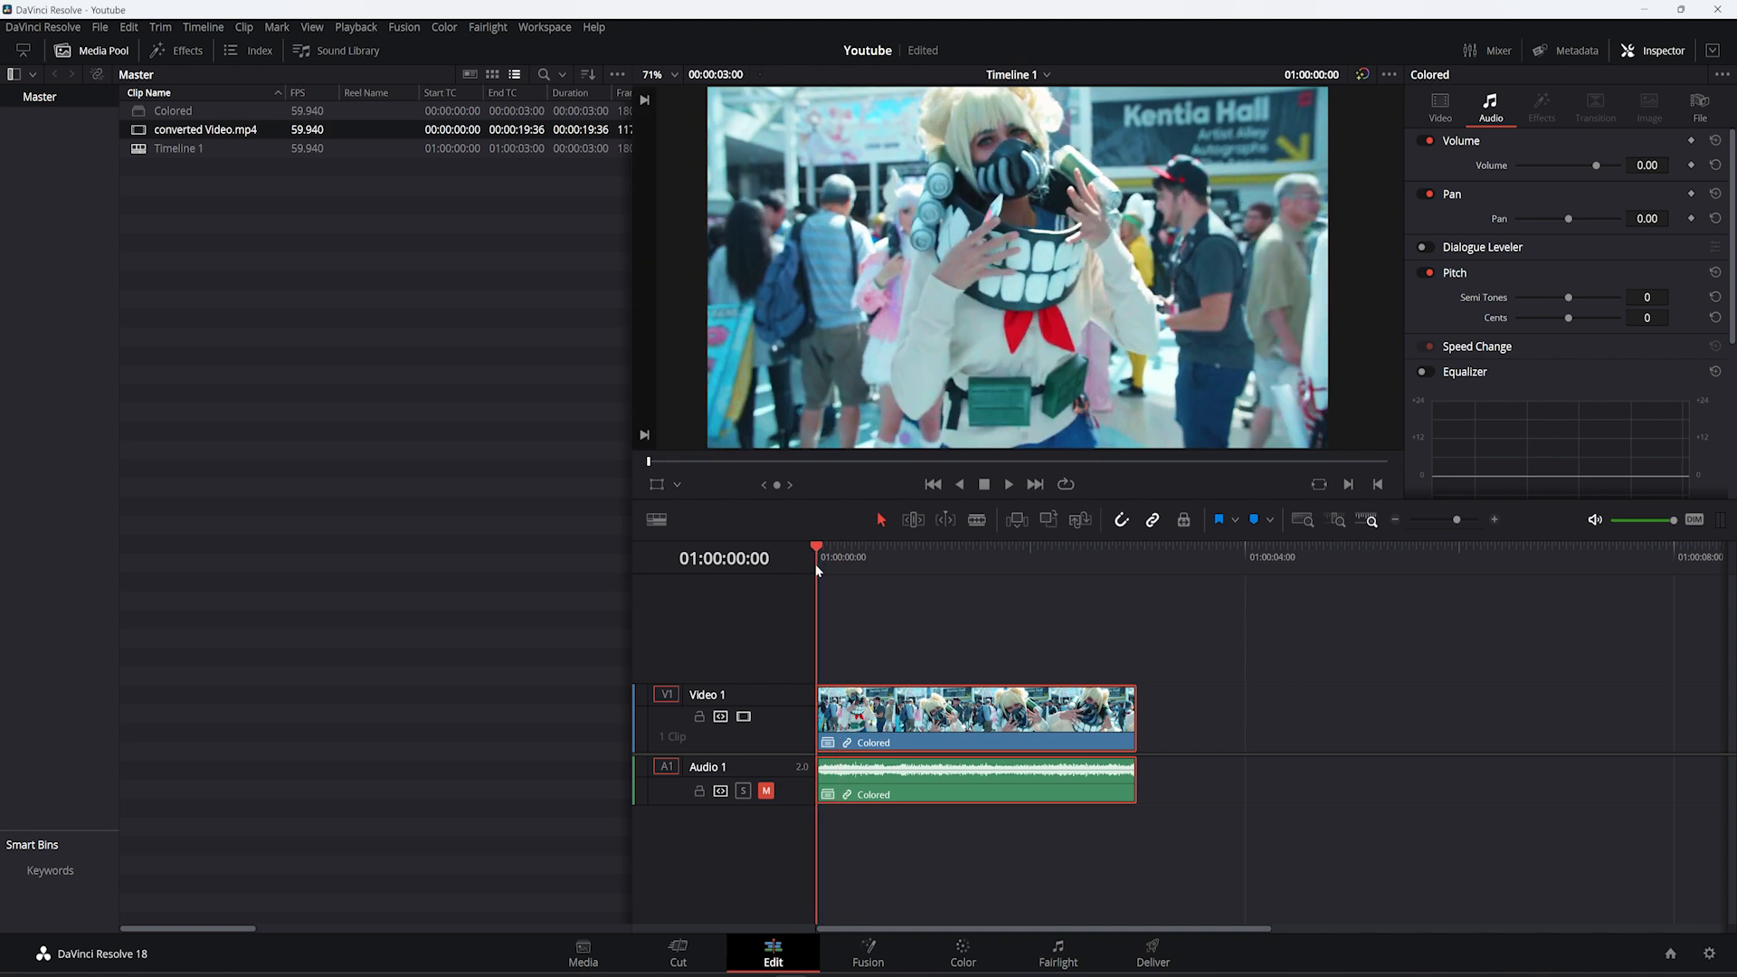
{"action": "left_click", "coordinate": [866, 959]}
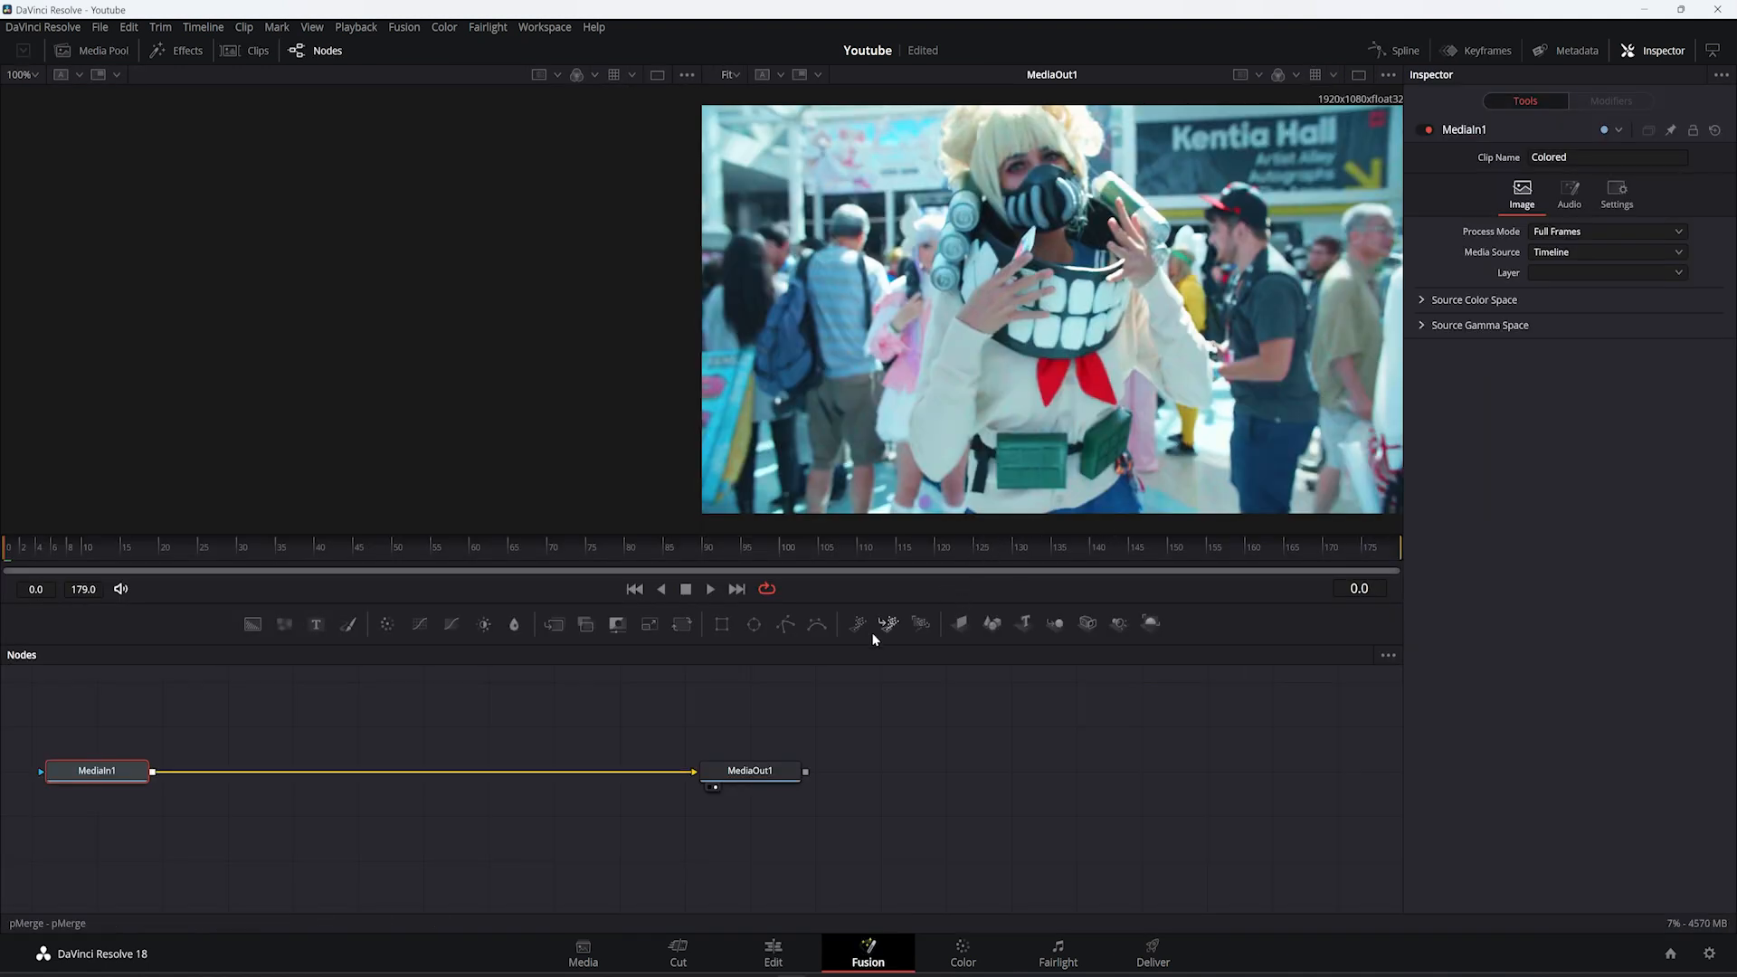
{"action": "left_click", "coordinate": [813, 963]}
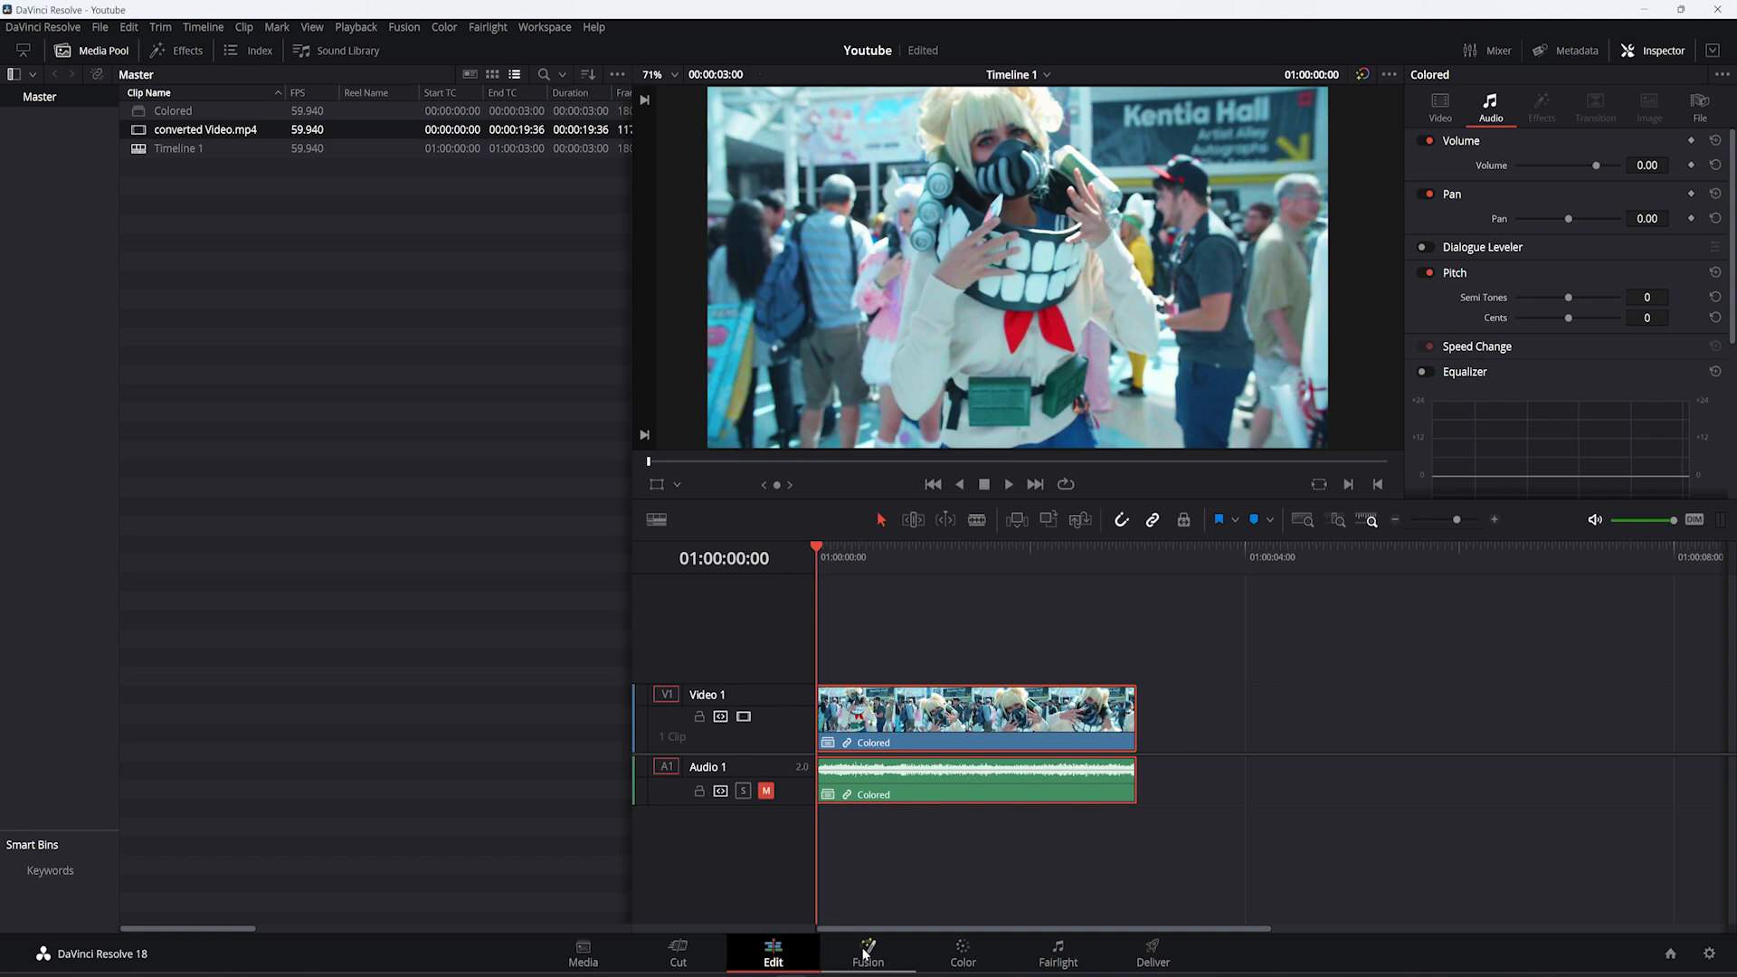
{"action": "left_click", "coordinate": [864, 952]}
Step: Insert a Saver node between MediaIn1 and MediaOut1
{"action": "left_click", "coordinate": [245, 781]}
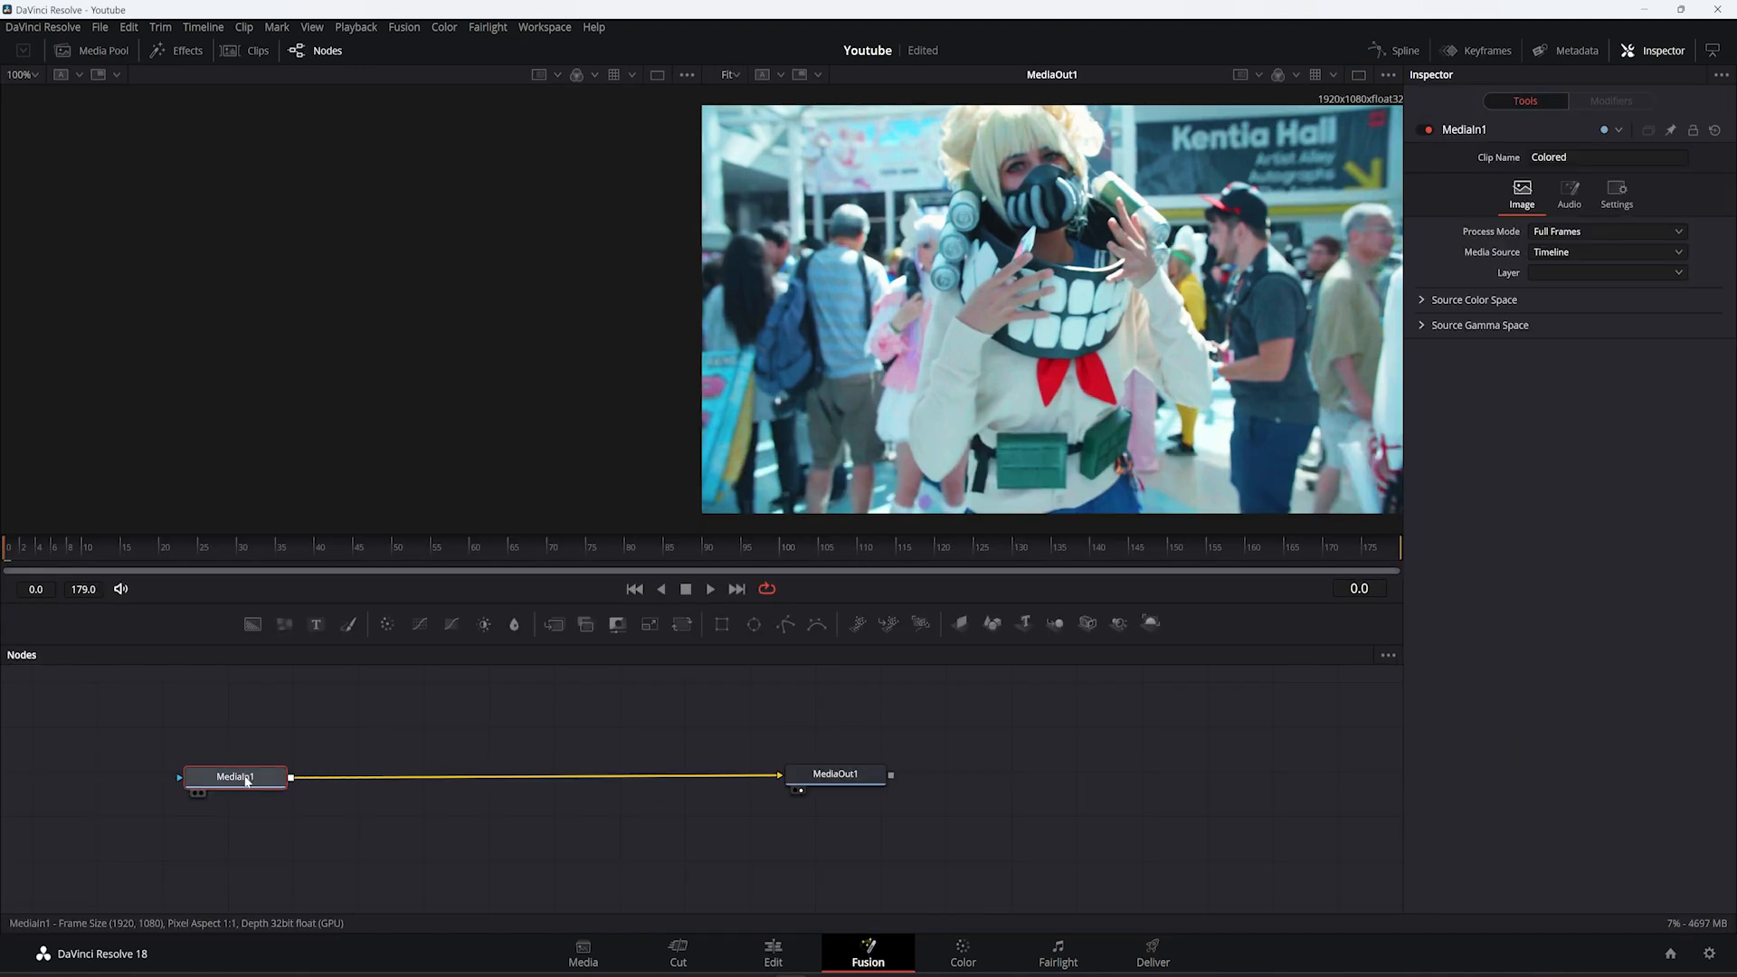
{"action": "mouse_move", "coordinate": [252, 779]}
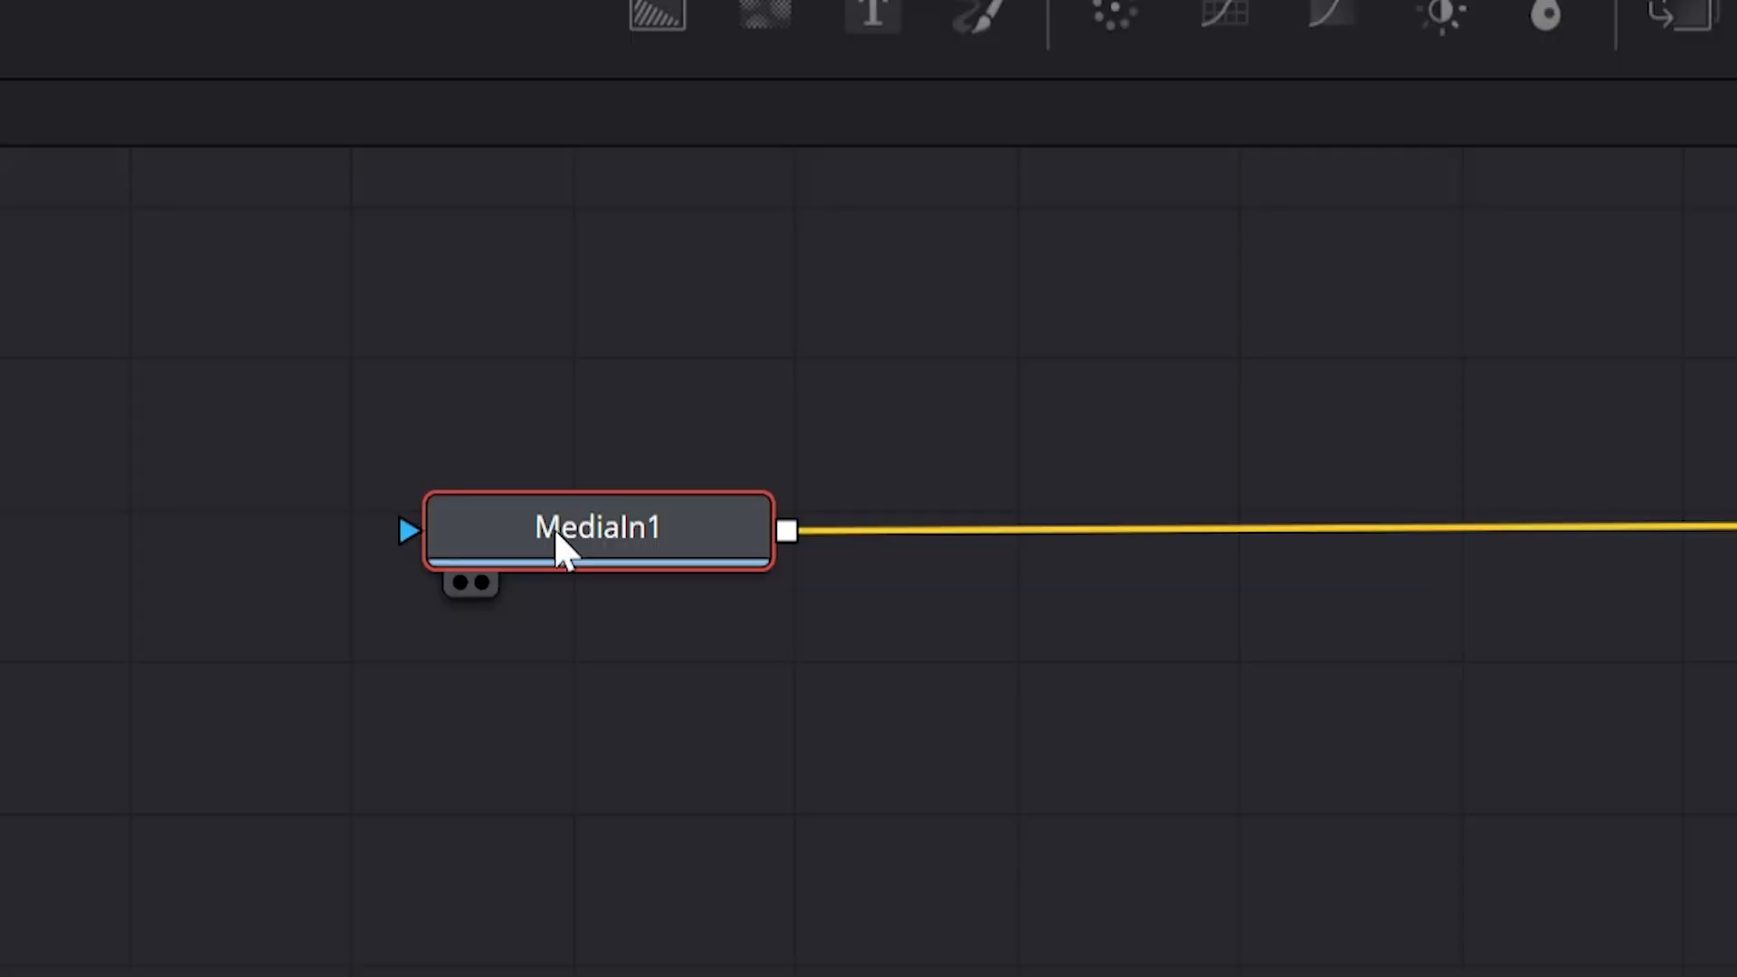
{"action": "key", "text": "shift+space"}
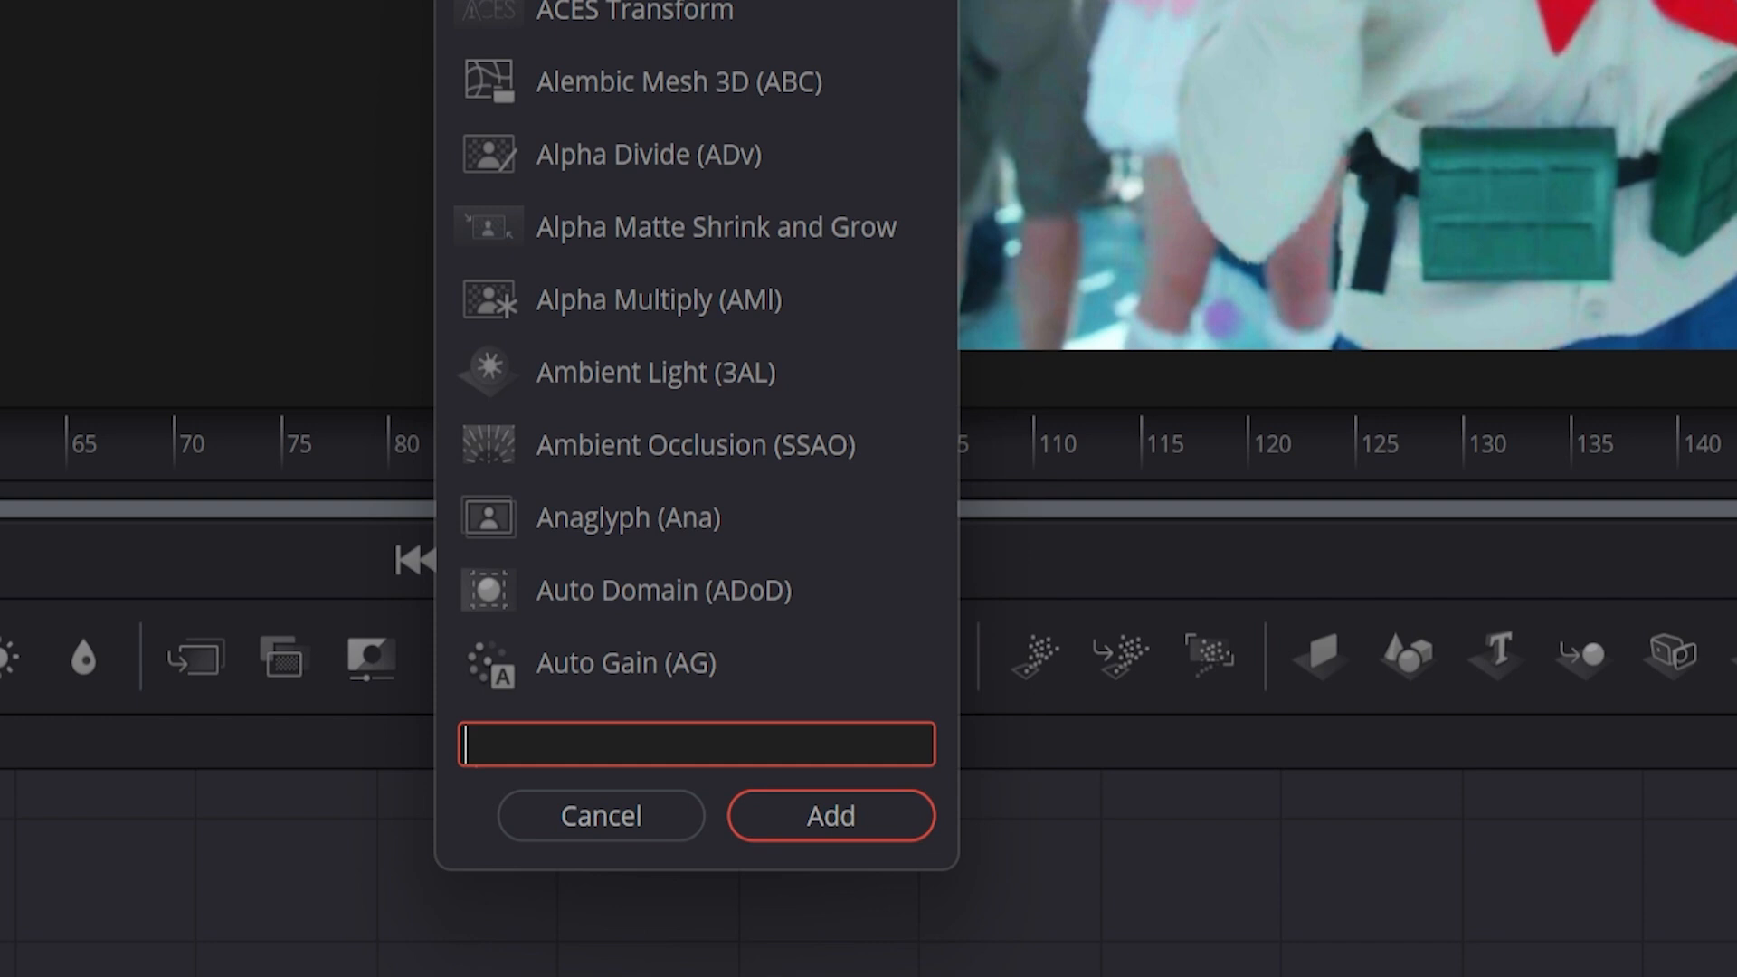
{"action": "type", "text": "saver"}
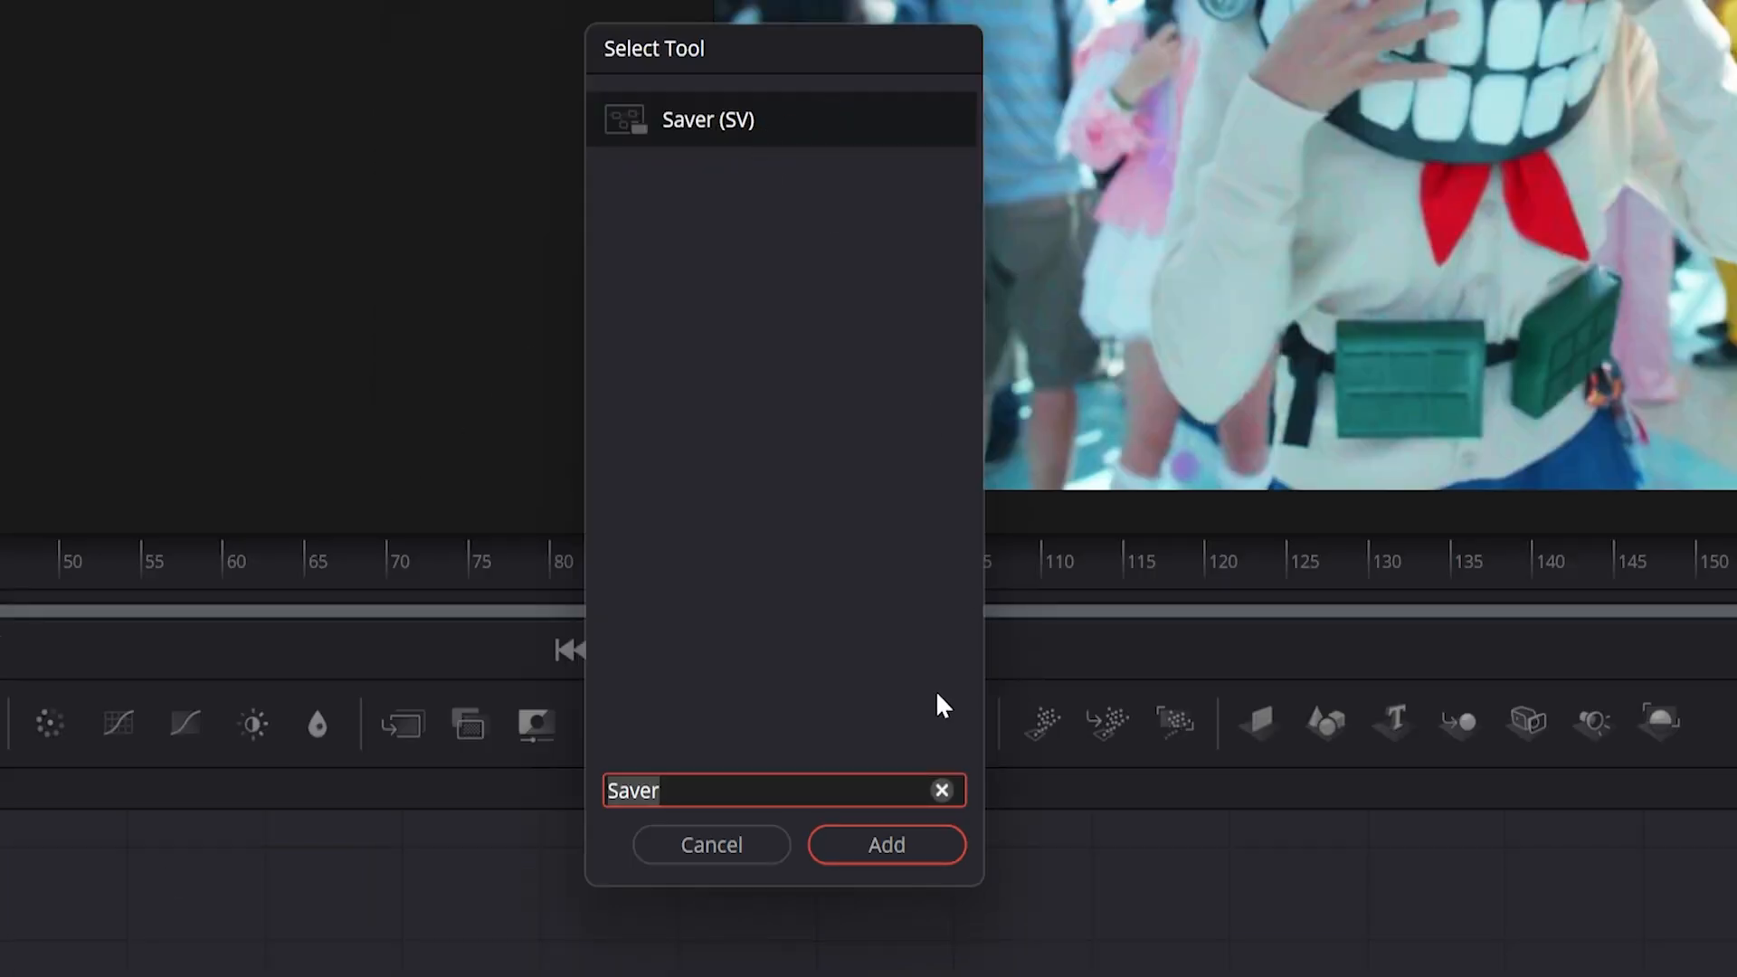
{"action": "left_click", "coordinate": [919, 847]}
{"action": "left_click_drag", "start_coordinate": [575, 573], "coordinate": [758, 575]}
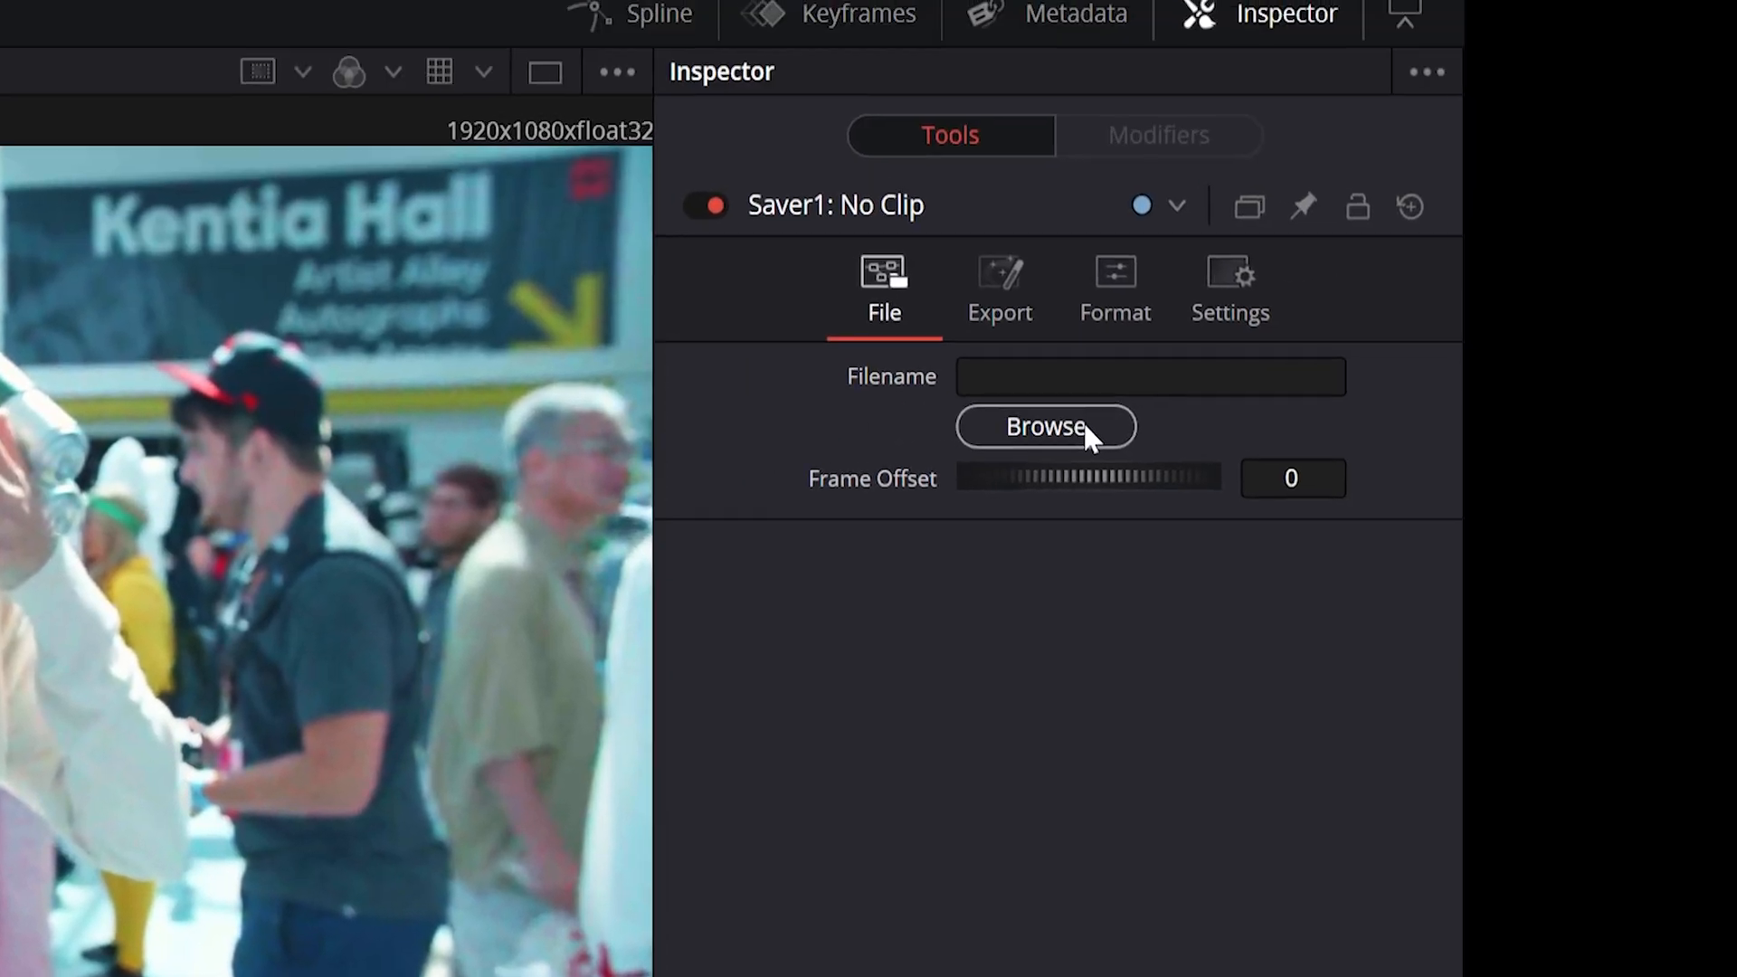
Step: Name the Saver's output file anime.jpg in the Frames 2 folder
{"action": "left_click", "coordinate": [1013, 439]}
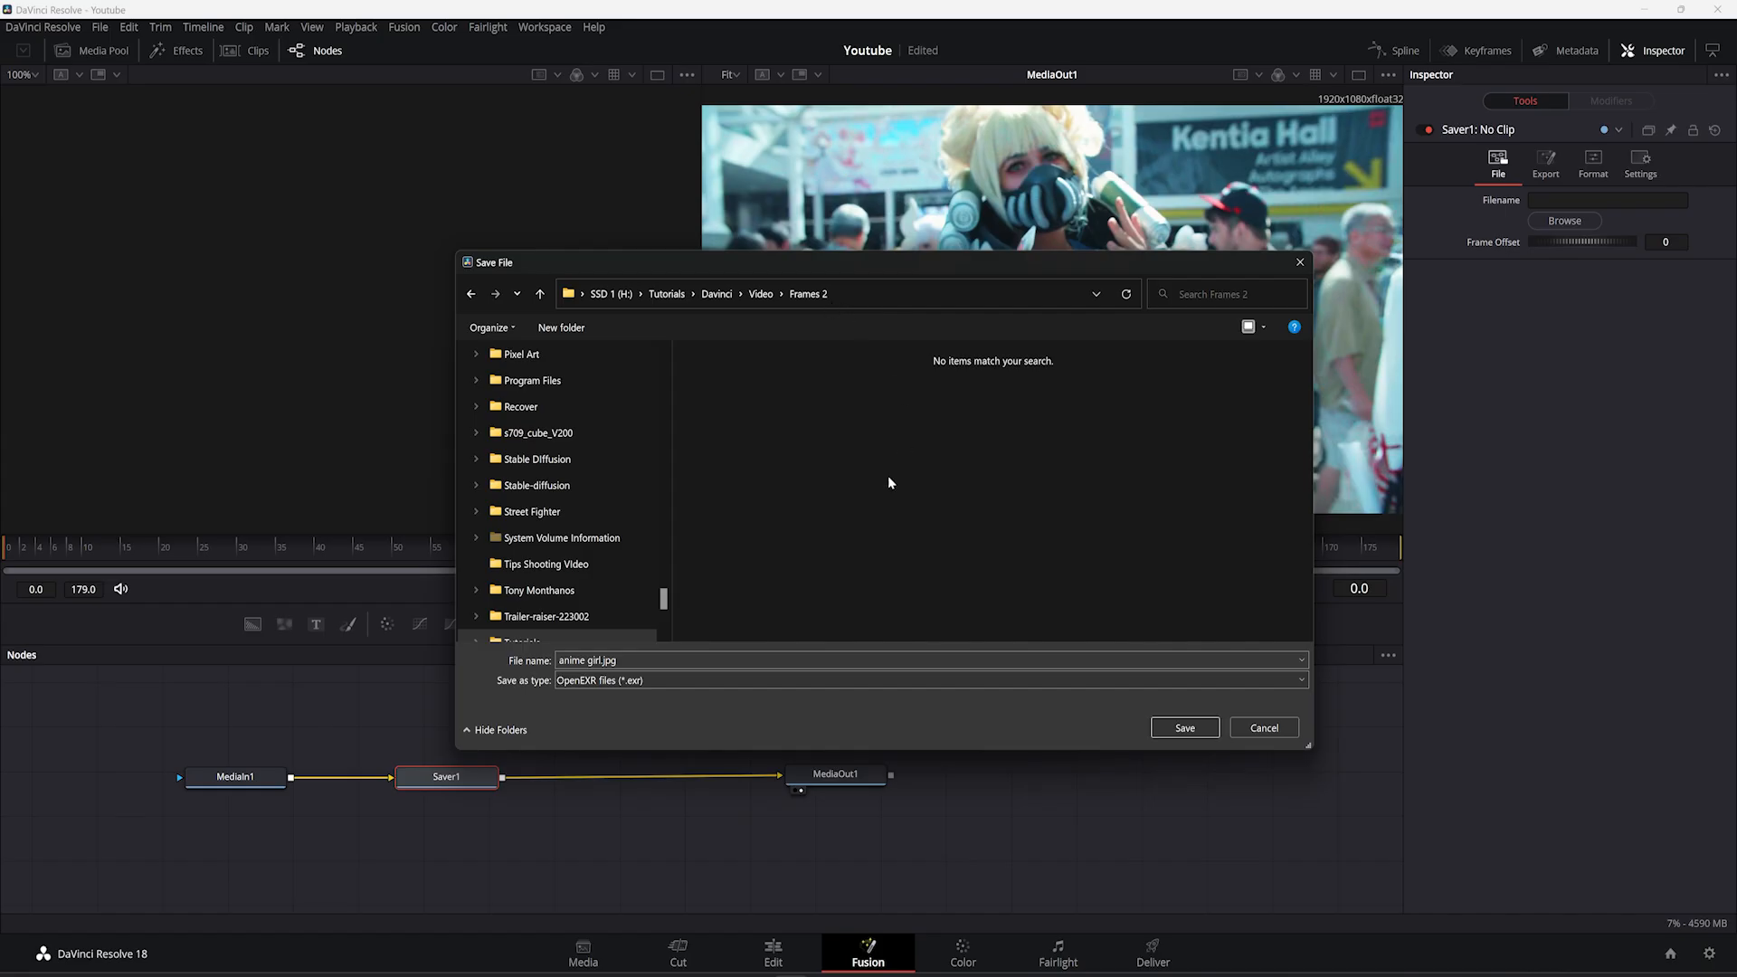
{"action": "left_click", "coordinate": [696, 660]}
{"action": "type", "text": "anime"}
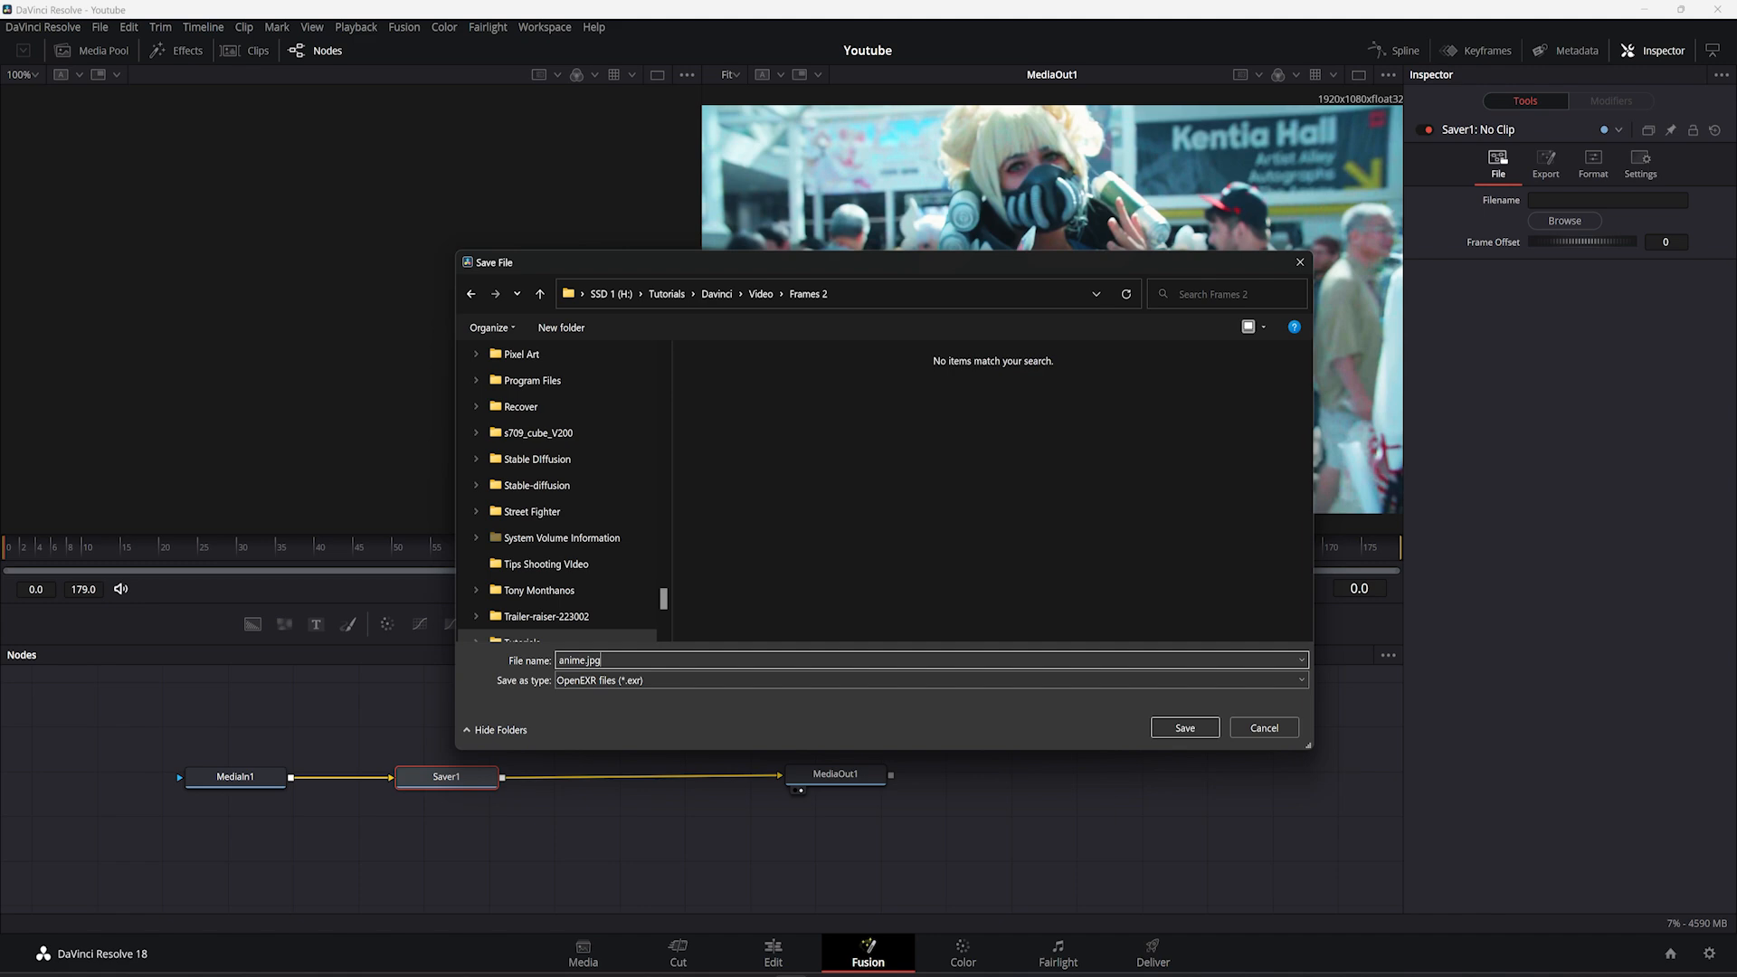
{"action": "type", "text": ".jpg"}
Step: Try png as the file extension in the Saver's output name
{"action": "key", "text": "BackSpace"}
{"action": "key", "text": "BackSpace"}
{"action": "key", "text": "BackSpace"}
{"action": "type", "text": "png"}
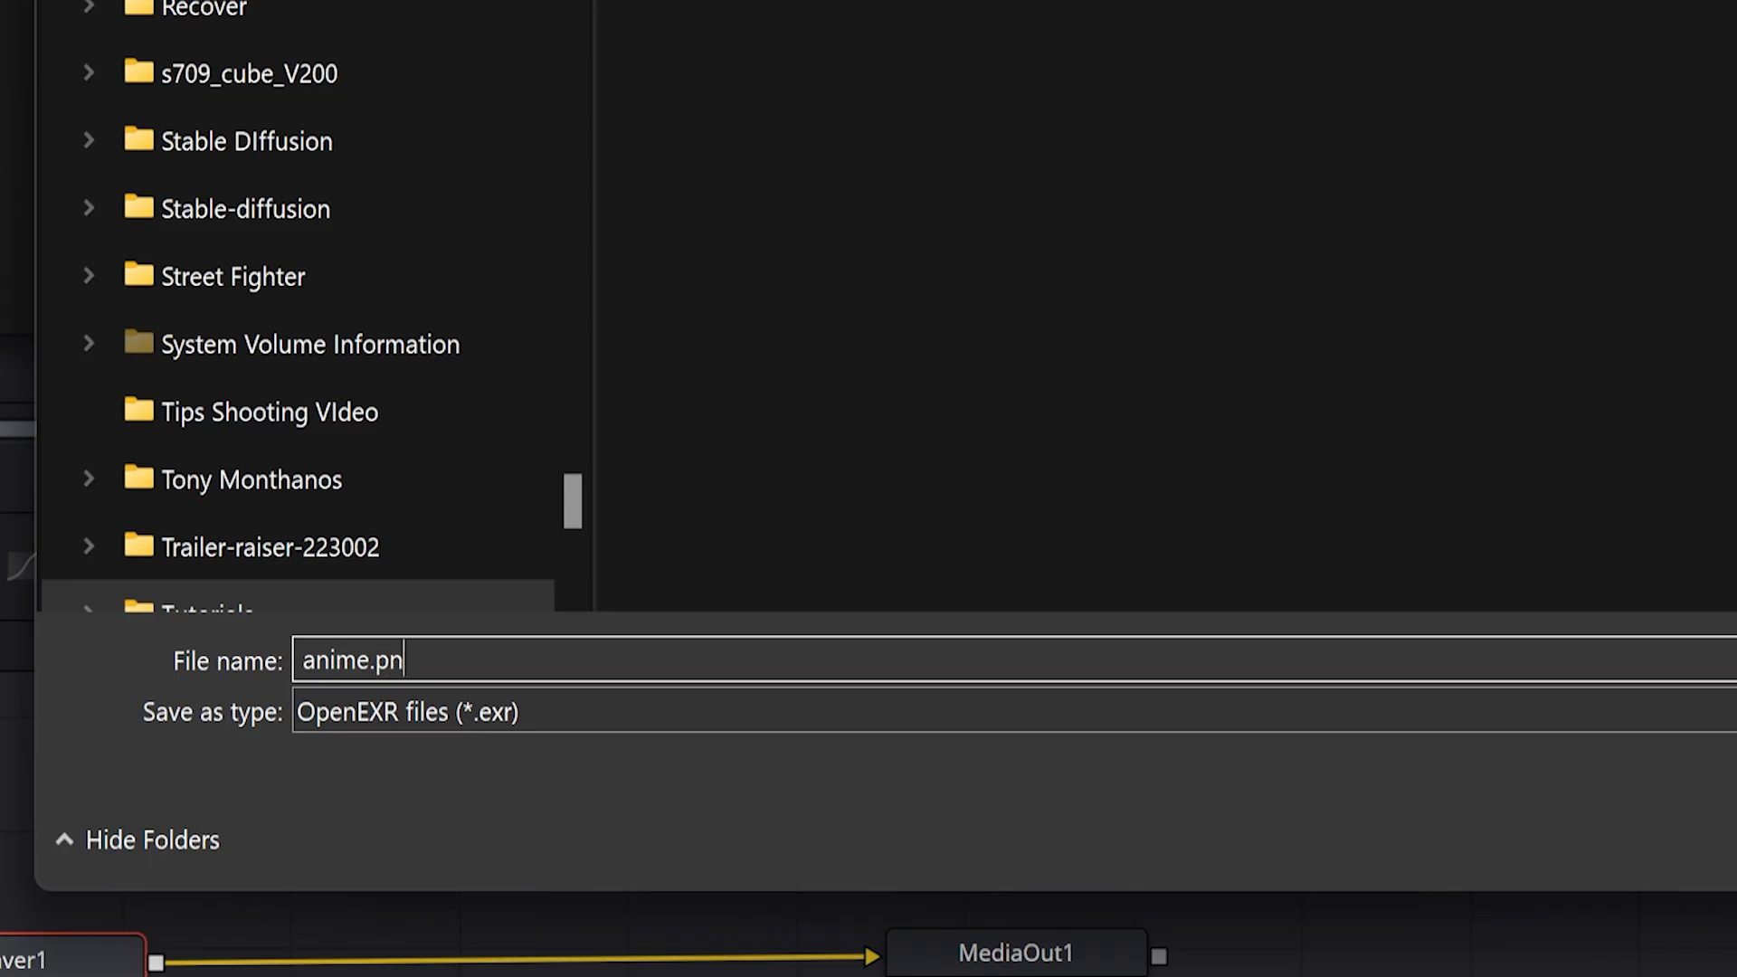
Step: Set the output file's extension to jpg and save anime.jpg as the Saver's destination
{"action": "key", "text": "BackSpace"}
{"action": "key", "text": "BackSpace"}
{"action": "key", "text": "BackSpace"}
{"action": "type", "text": "jpg"}
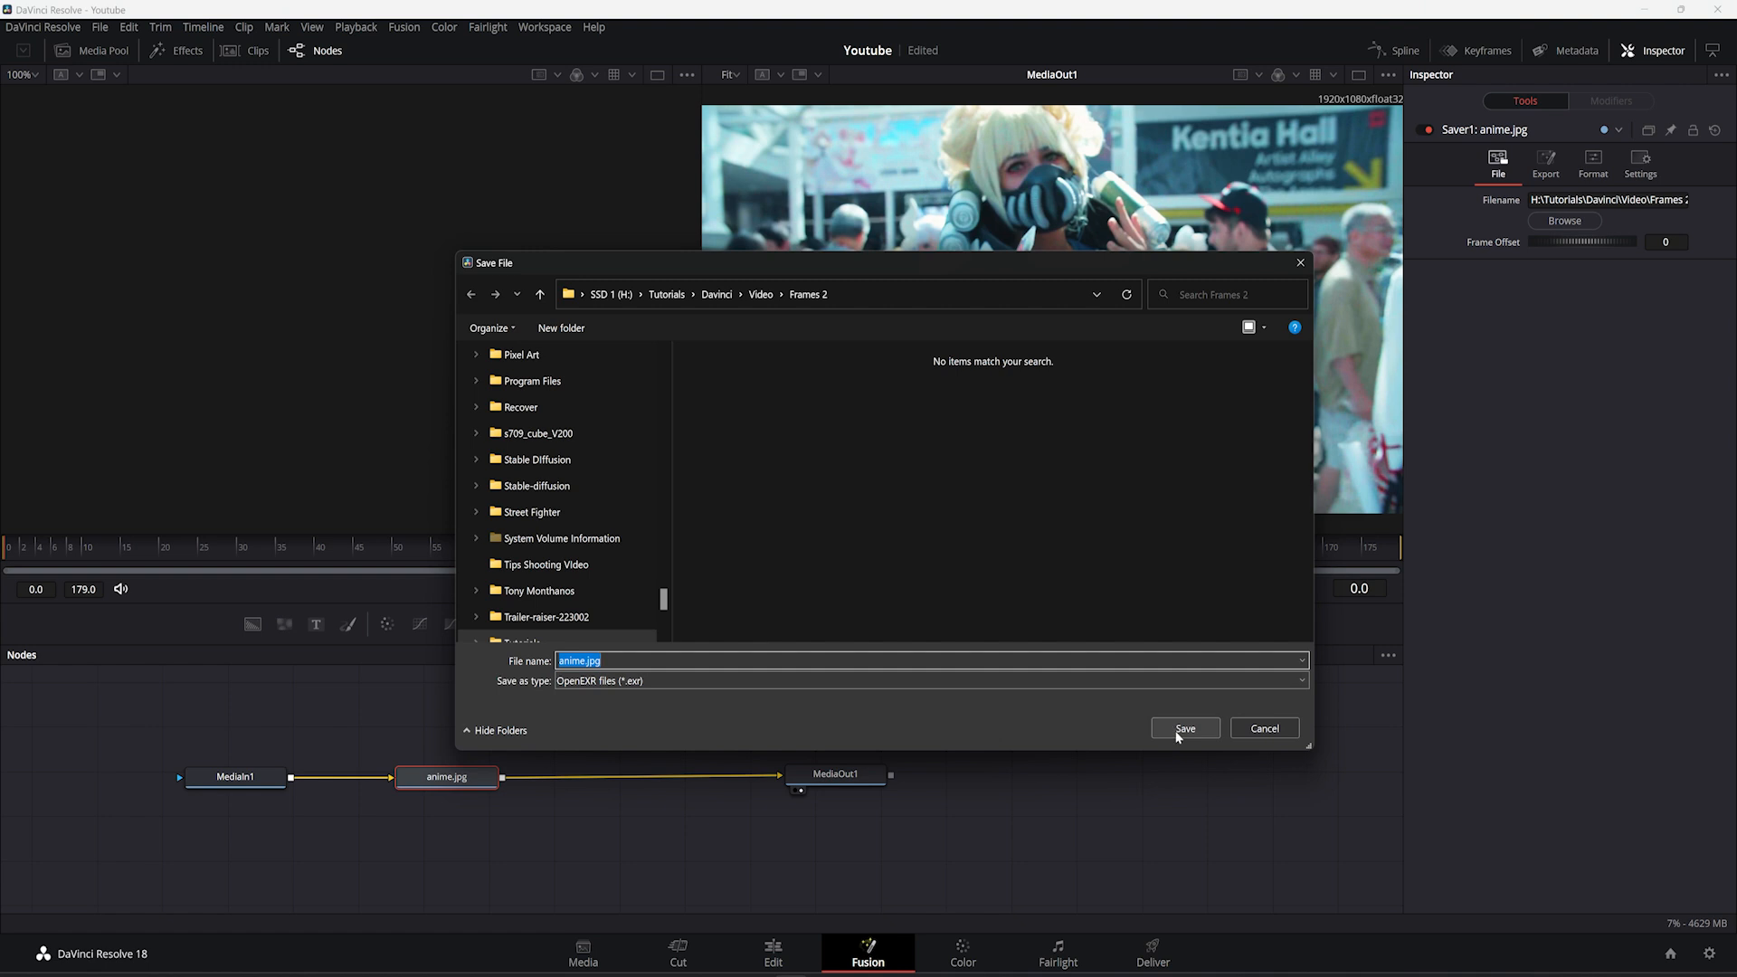
{"action": "left_click", "coordinate": [1177, 731]}
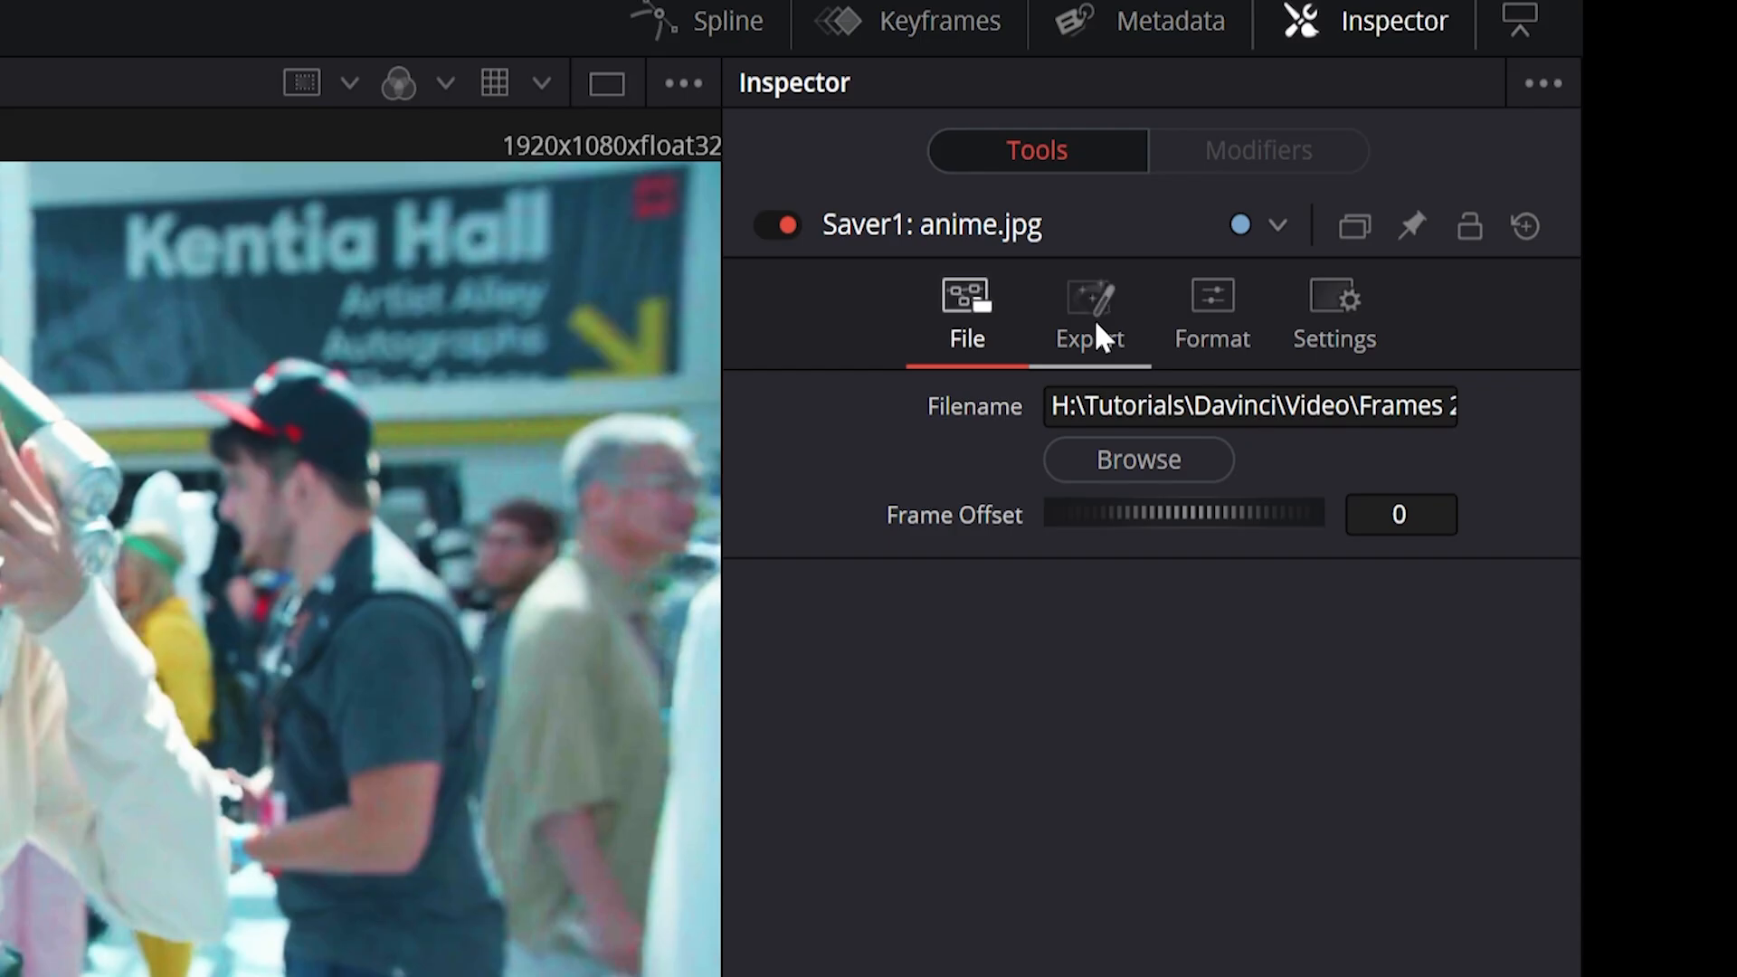
Step: Render all Savers to export the frame sequence and look through the images in the Frames 2 folder
{"action": "left_click", "coordinate": [1548, 171]}
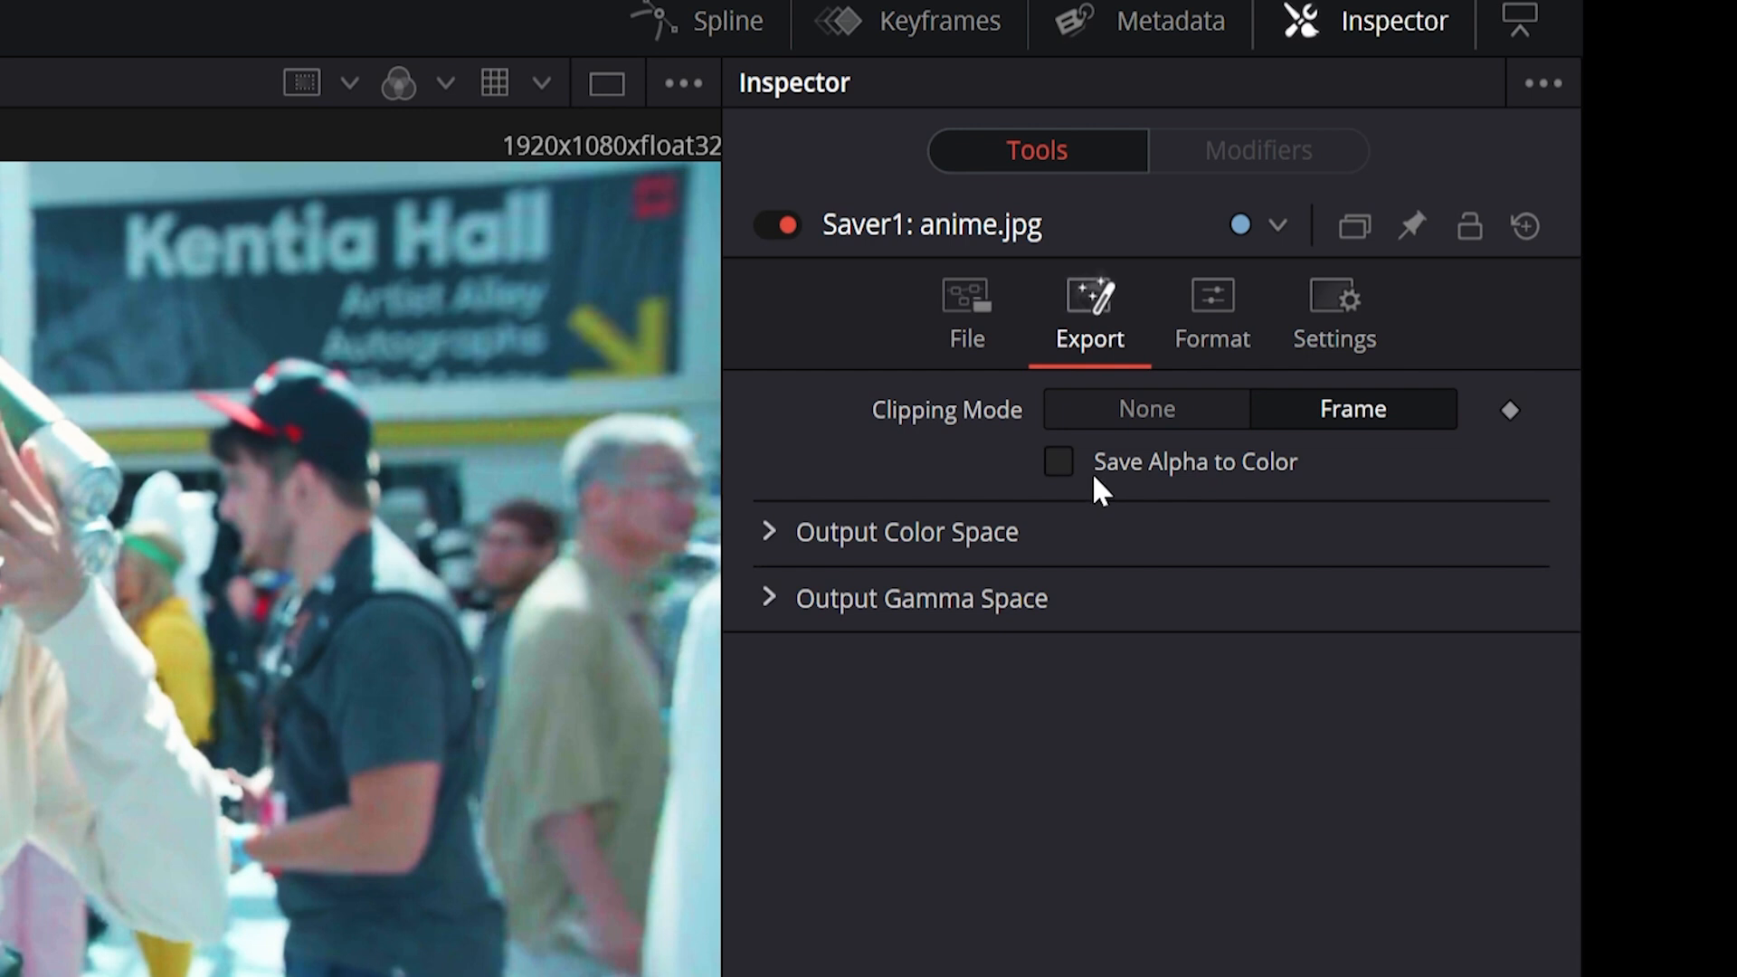
{"action": "left_click", "coordinate": [993, 289]}
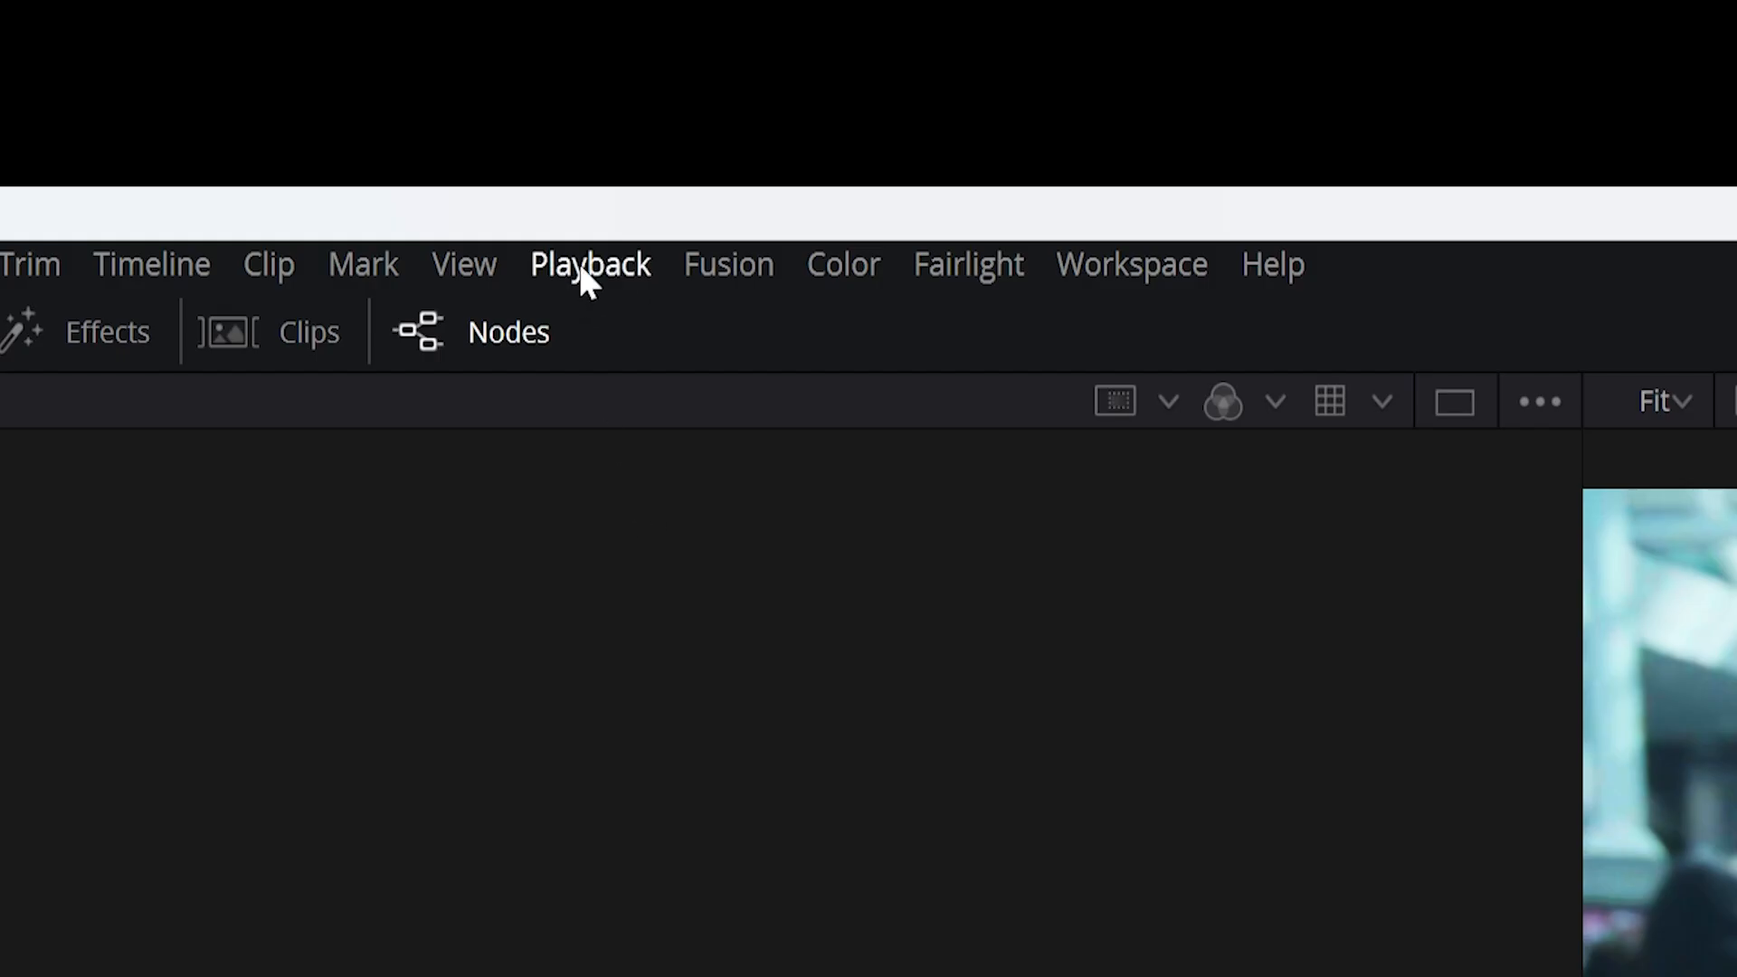
{"action": "left_click", "coordinate": [750, 271]}
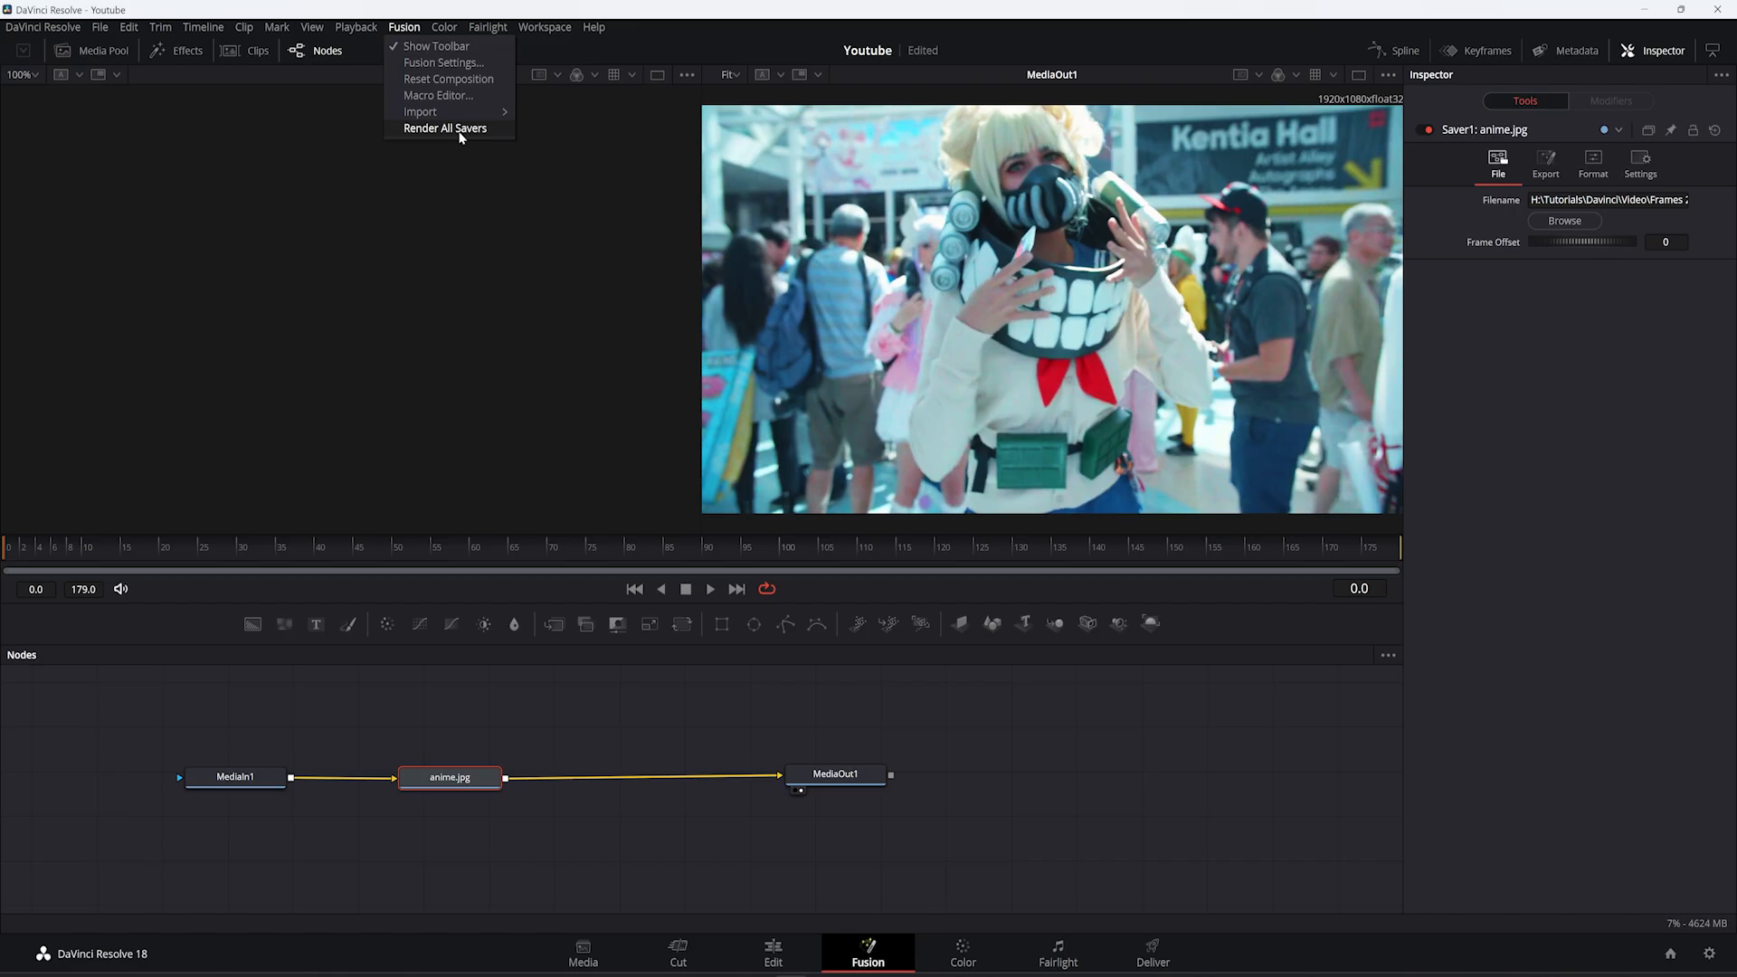
{"action": "left_click", "coordinate": [887, 565]}
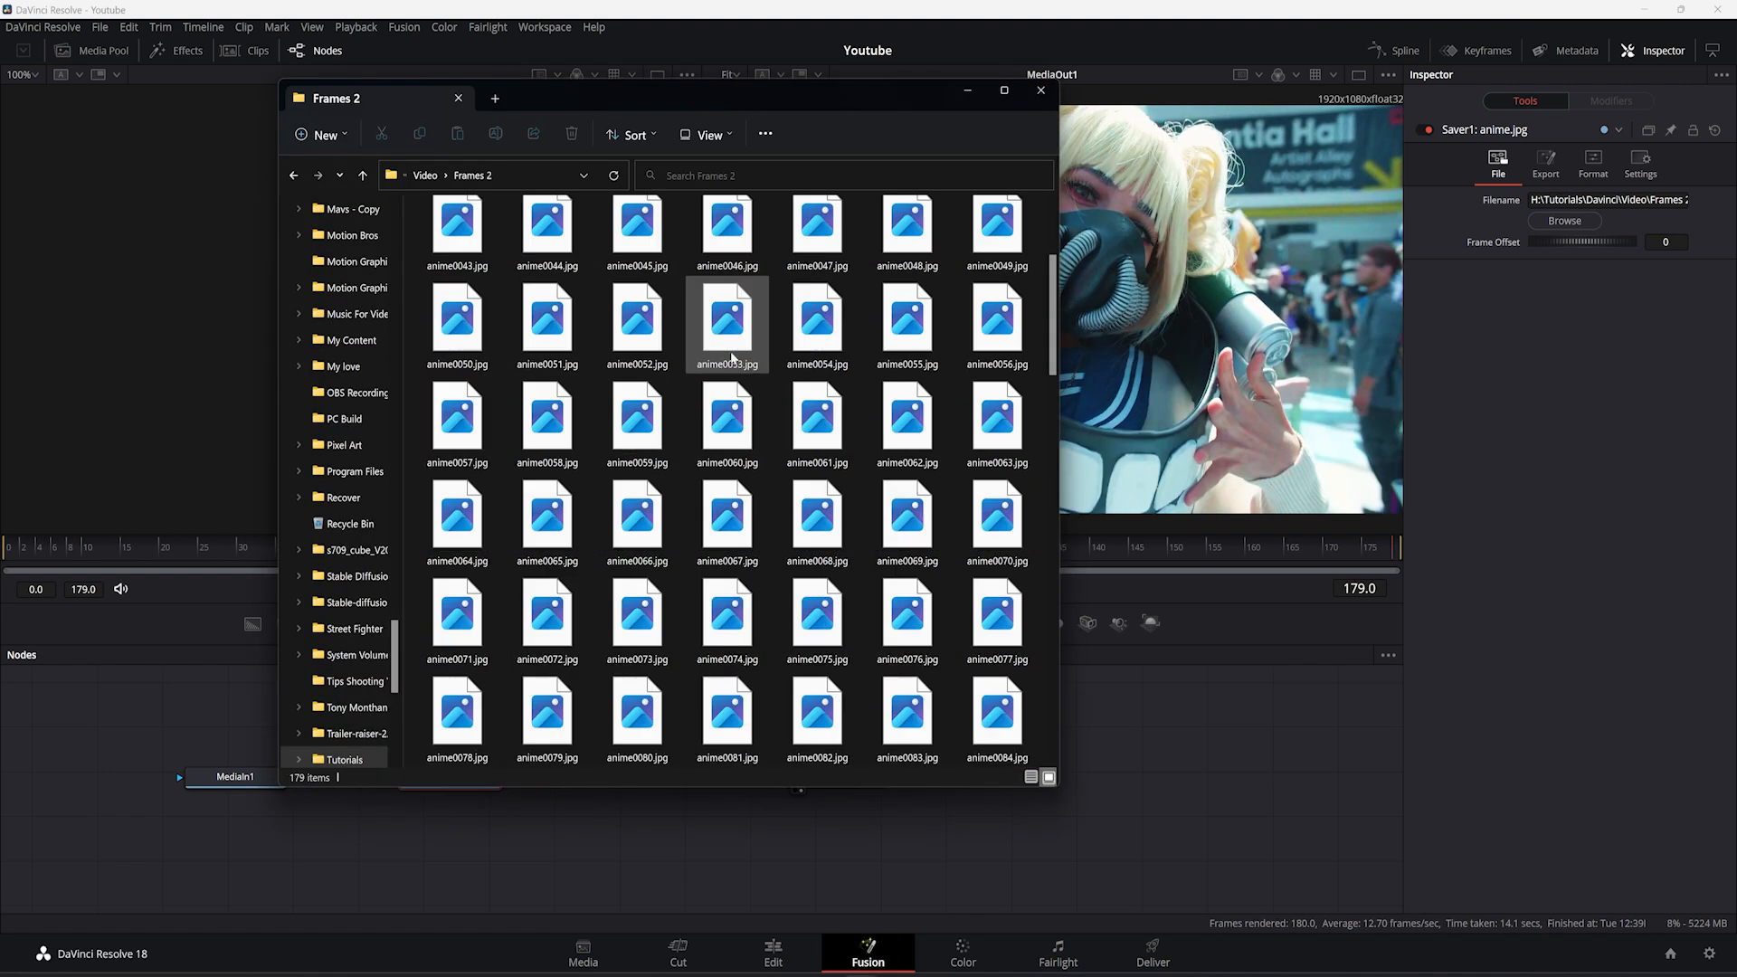
{"action": "scroll", "coordinate": [734, 362], "scroll_direction": "down", "scroll_amount": 12}
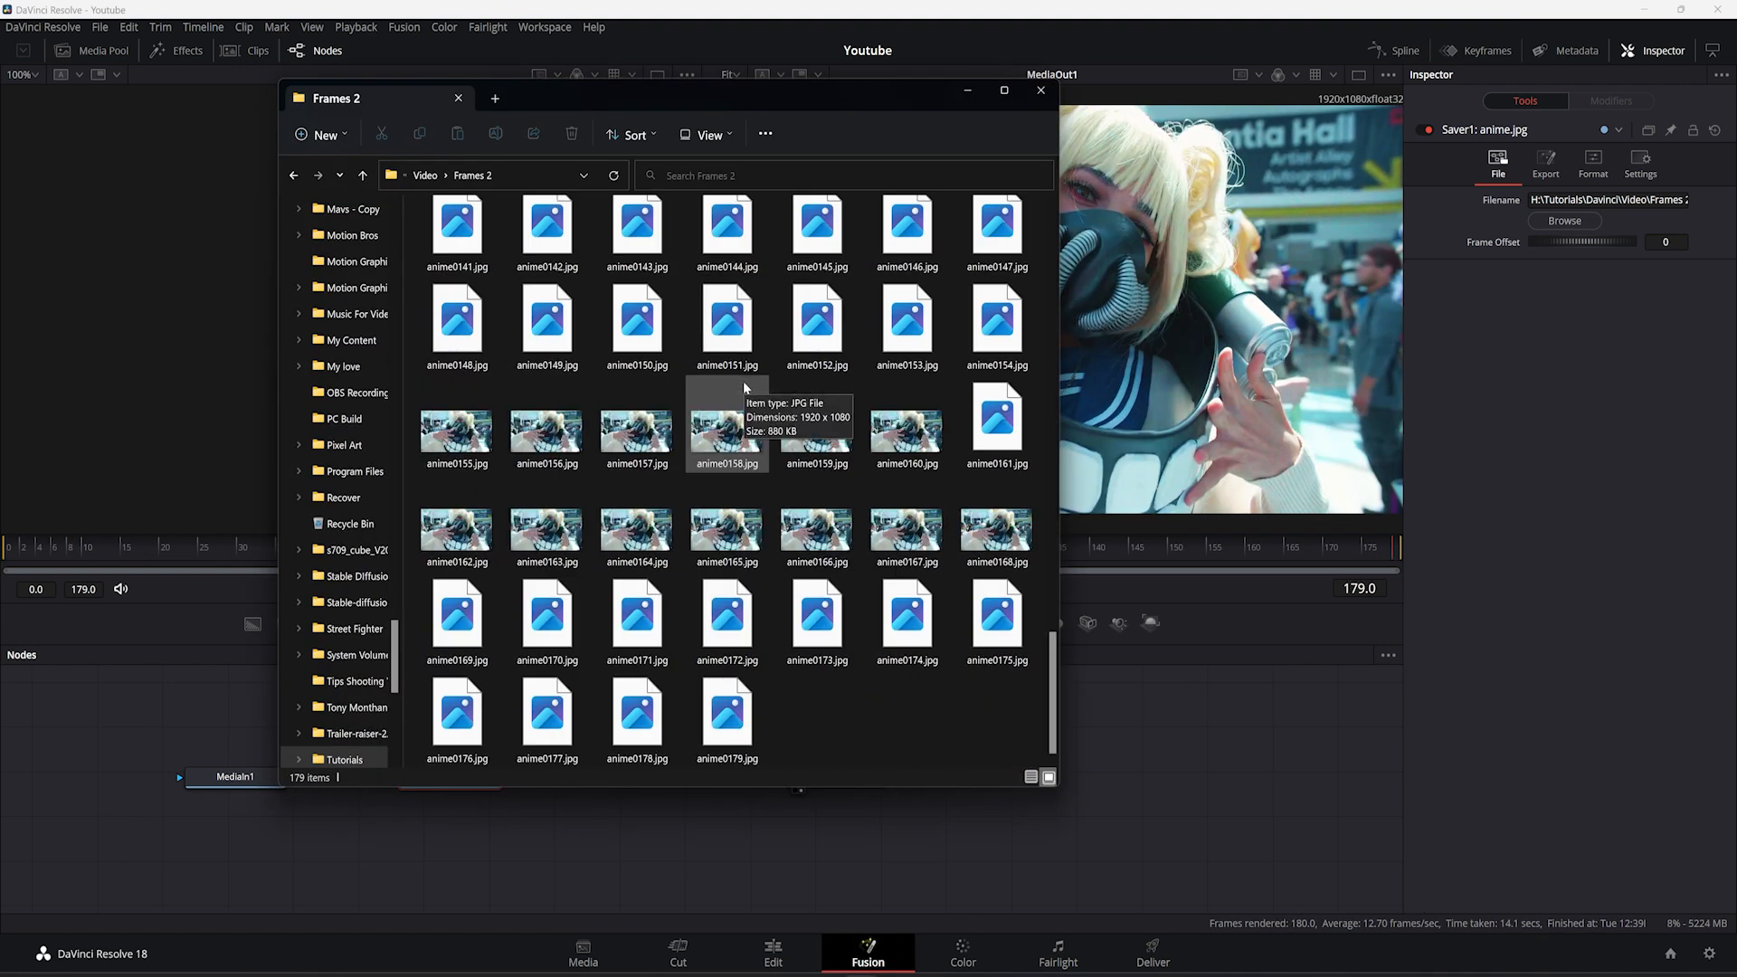
{"action": "scroll", "coordinate": [763, 438], "scroll_direction": "up", "scroll_amount": 10}
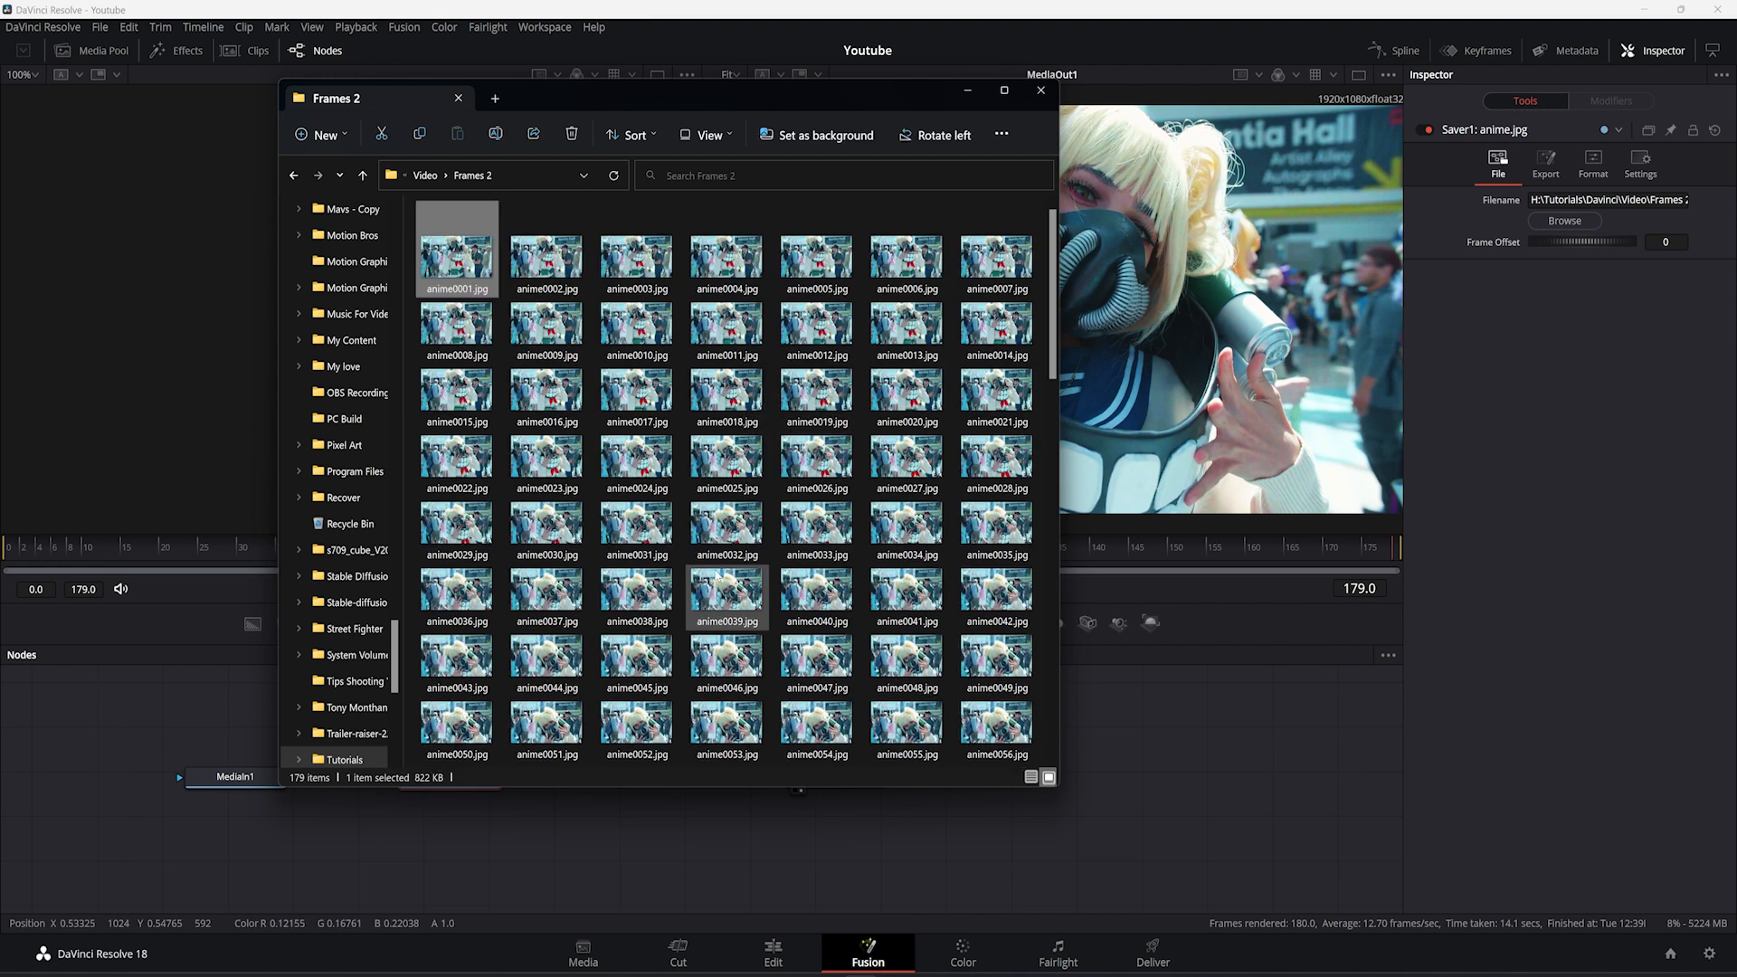
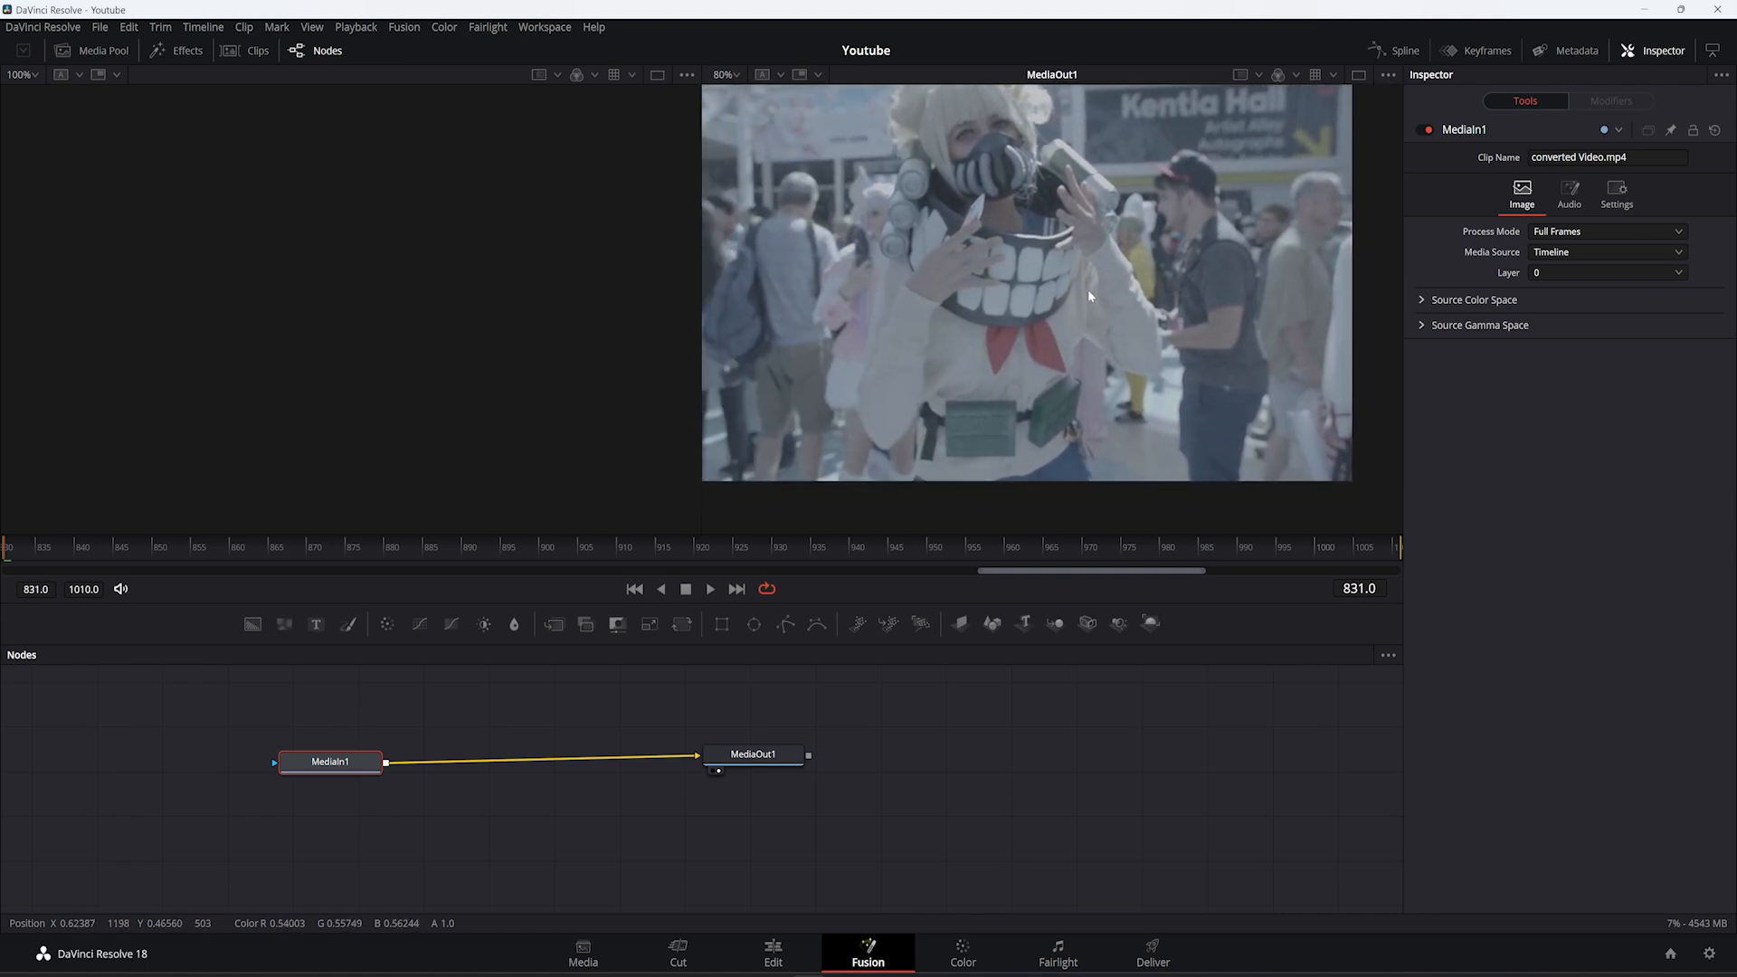
Step: Check how Timeline 2's converted Video.mp4 clip looks in Fusion and return to the Edit page
{"action": "scroll", "coordinate": [1087, 290], "scroll_direction": "down", "scroll_amount": 2}
{"action": "scroll", "coordinate": [1088, 289], "scroll_direction": "up", "scroll_amount": 3}
{"action": "scroll", "coordinate": [1094, 281], "scroll_direction": "down", "scroll_amount": 3}
{"action": "scroll", "coordinate": [1097, 279], "scroll_direction": "up", "scroll_amount": 2}
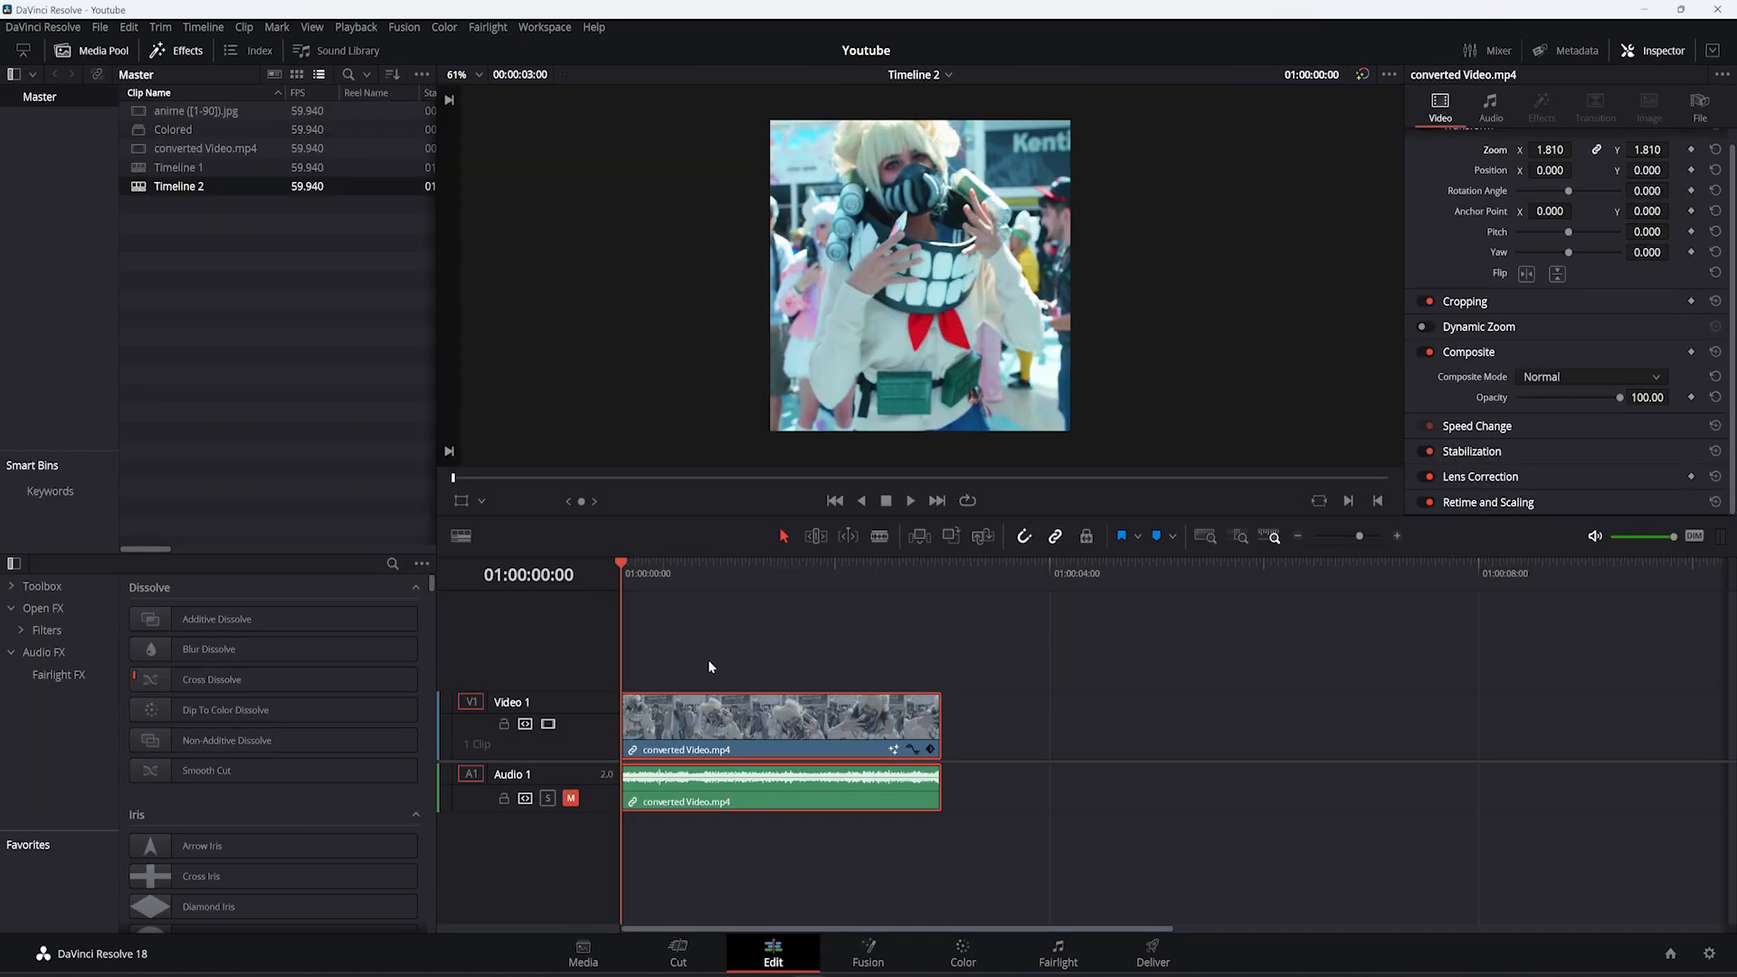
{"action": "right_click", "coordinate": [768, 729]}
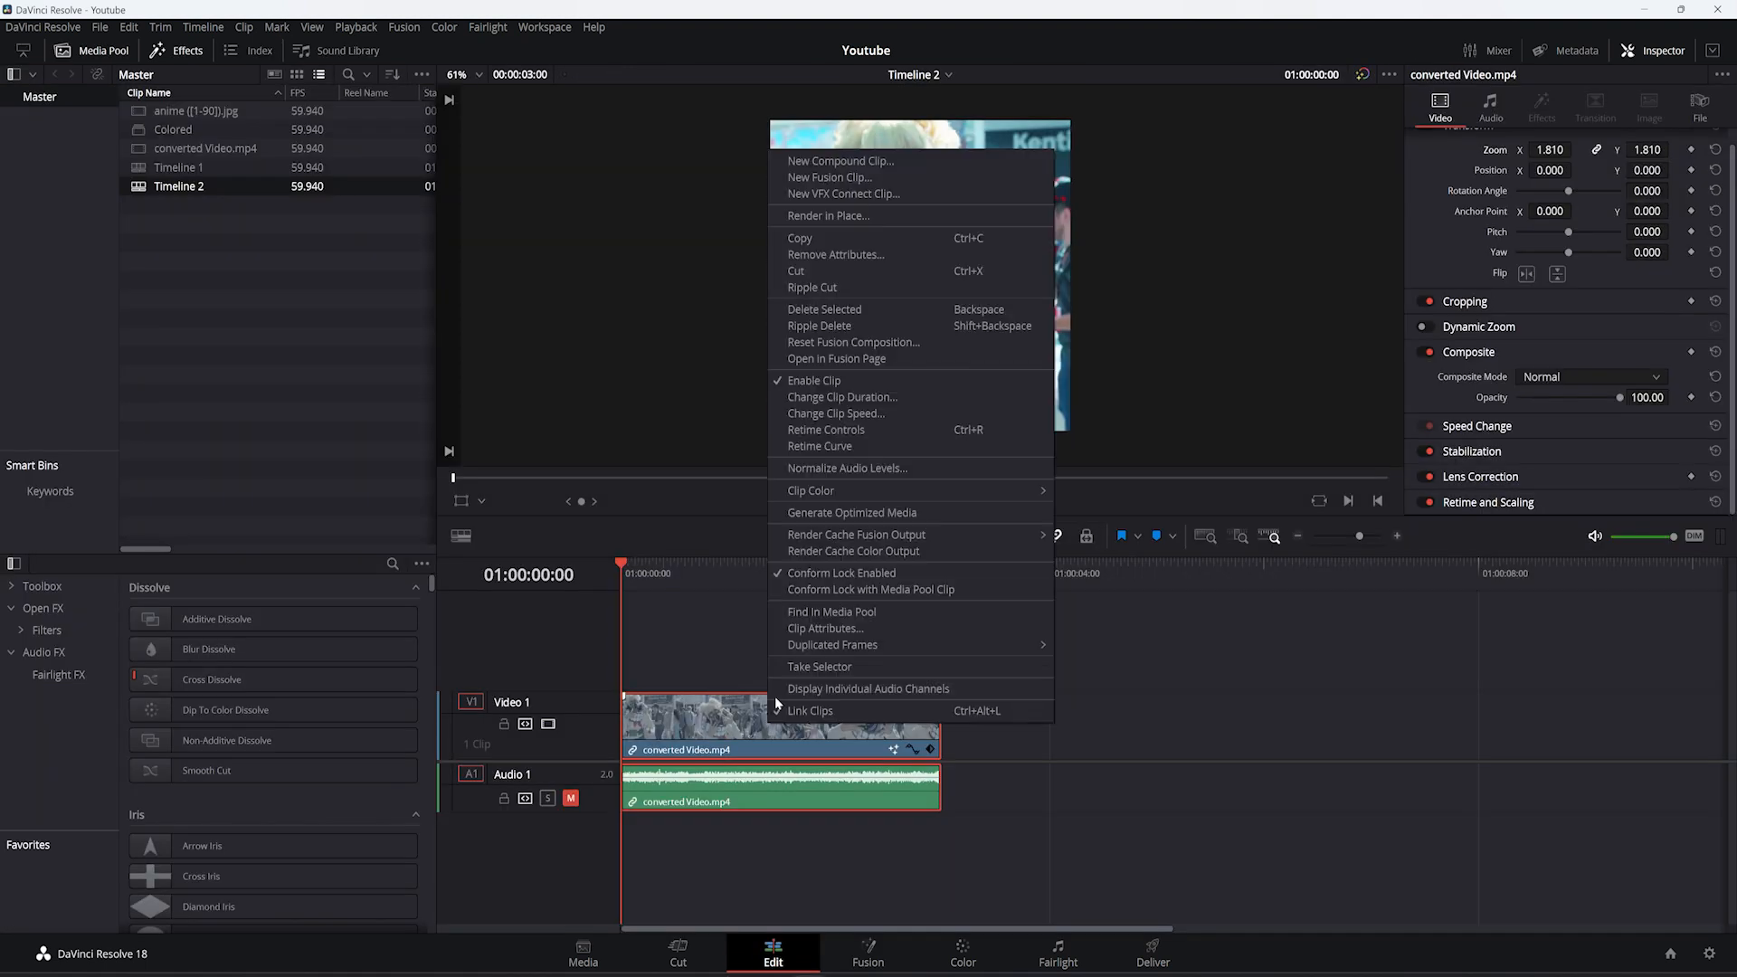
{"action": "right_click", "coordinate": [721, 657]}
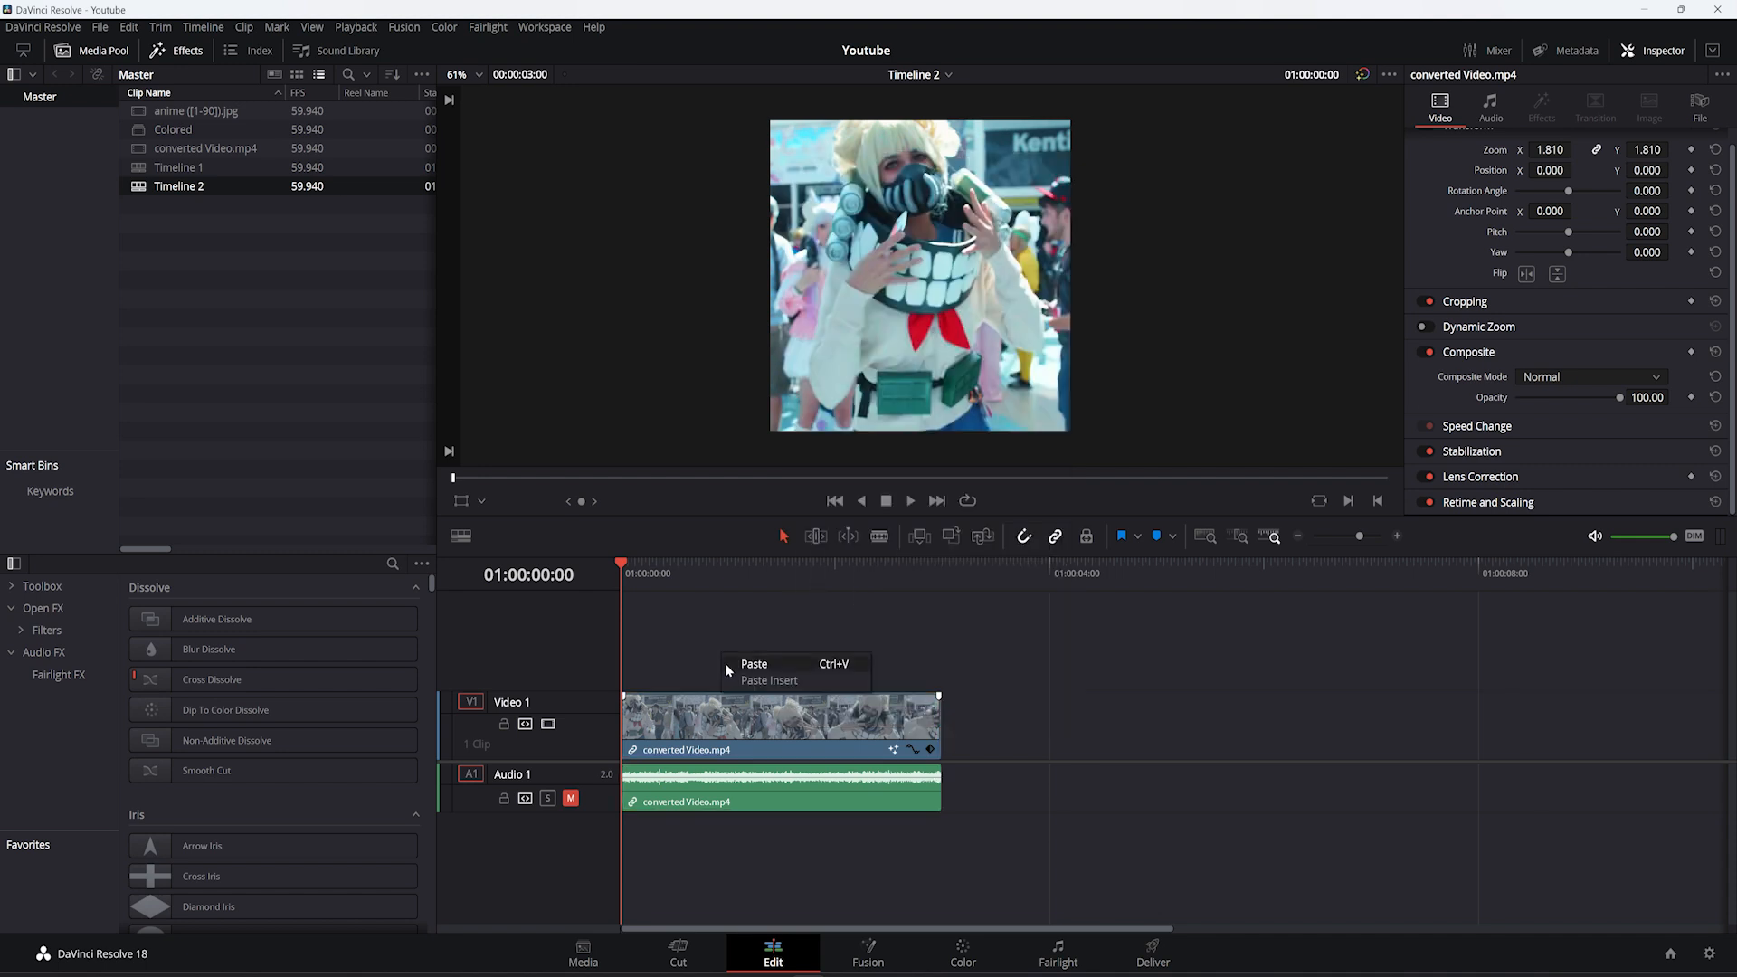
{"action": "right_click", "coordinate": [741, 728]}
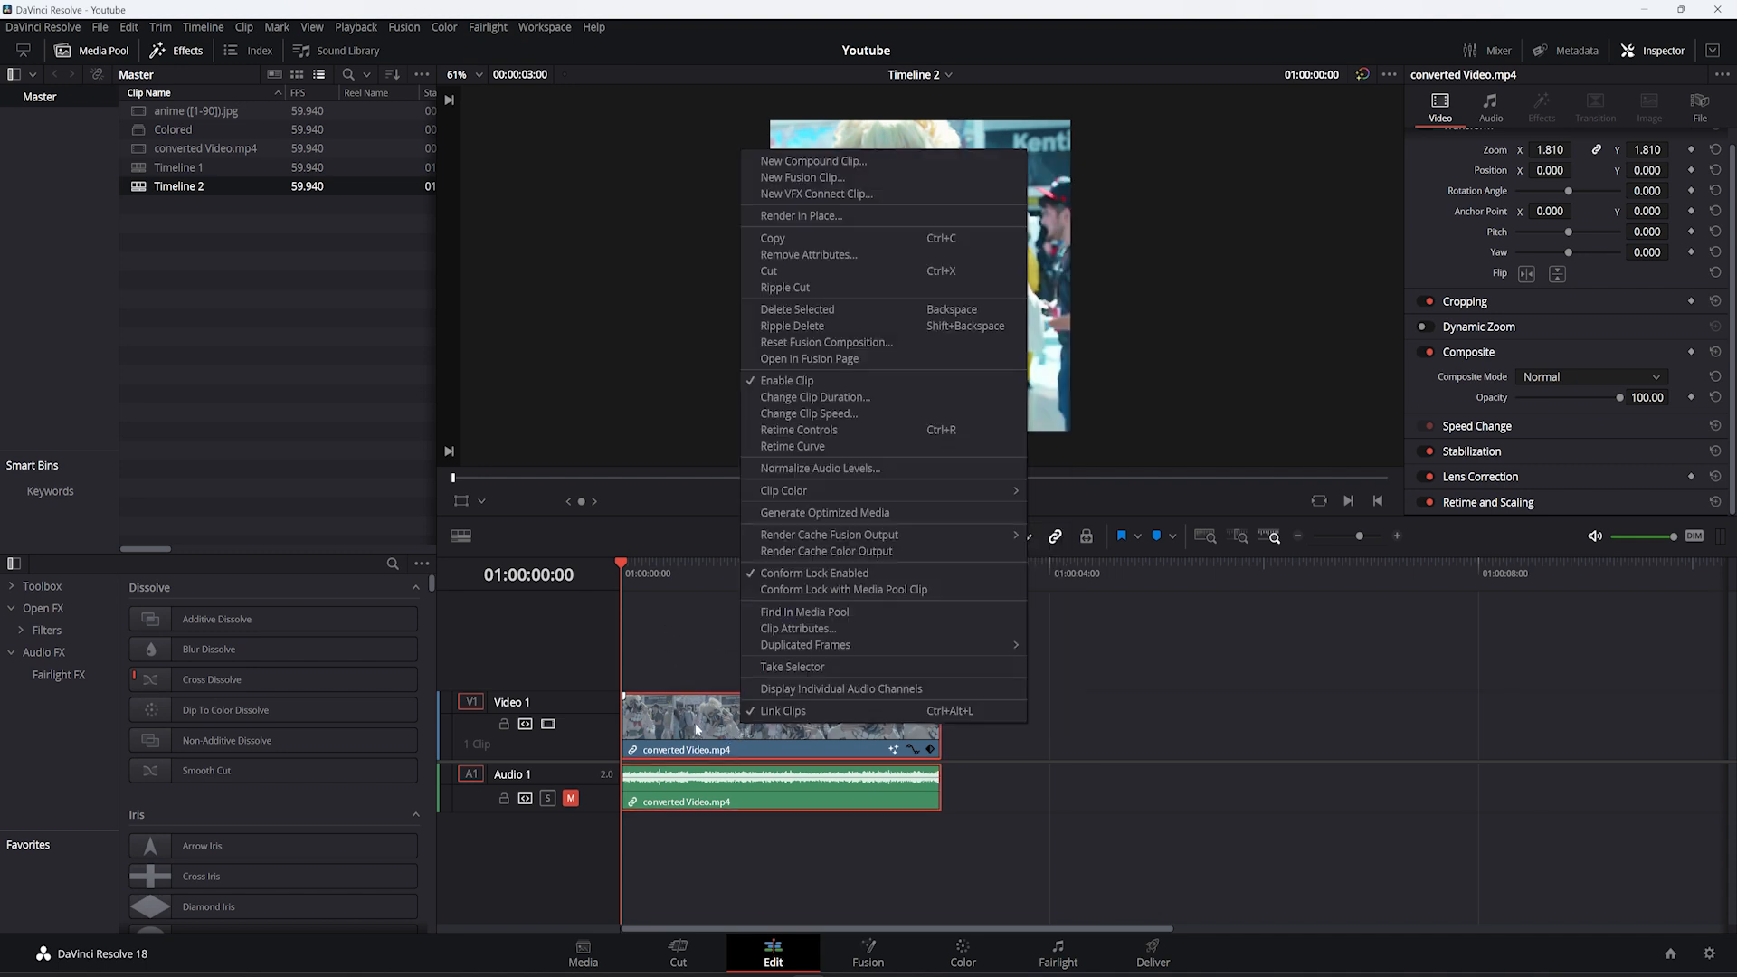
{"action": "left_click", "coordinate": [880, 948]}
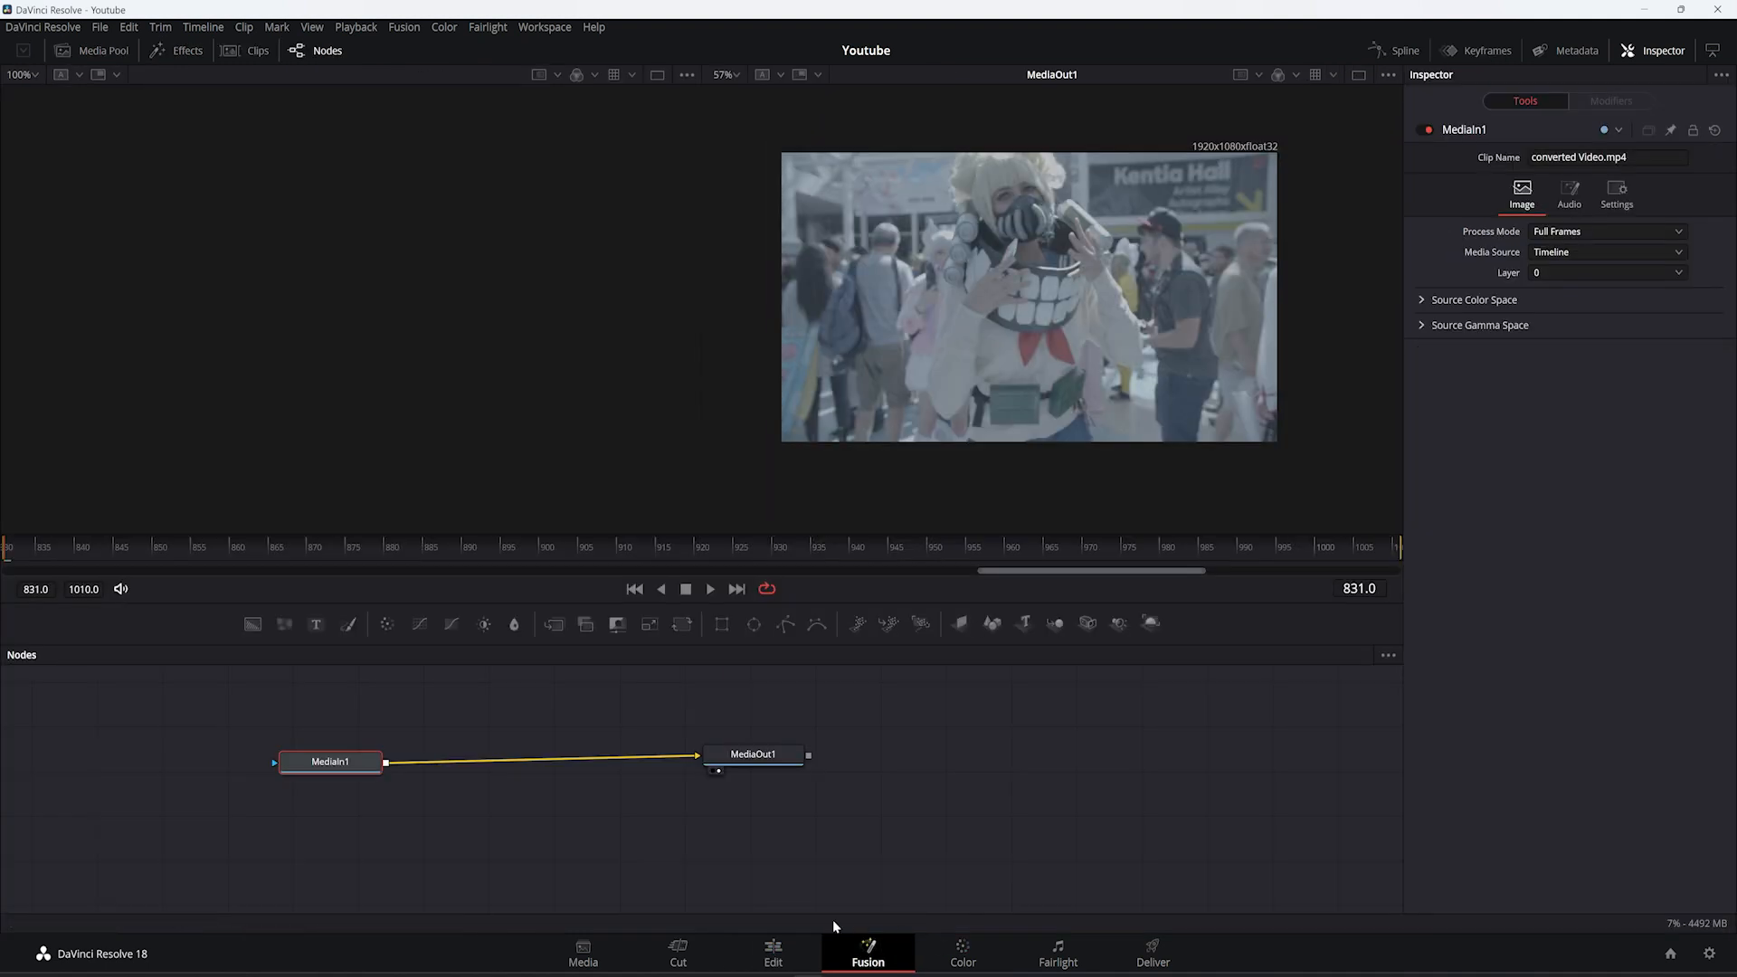
{"action": "left_click", "coordinate": [774, 952]}
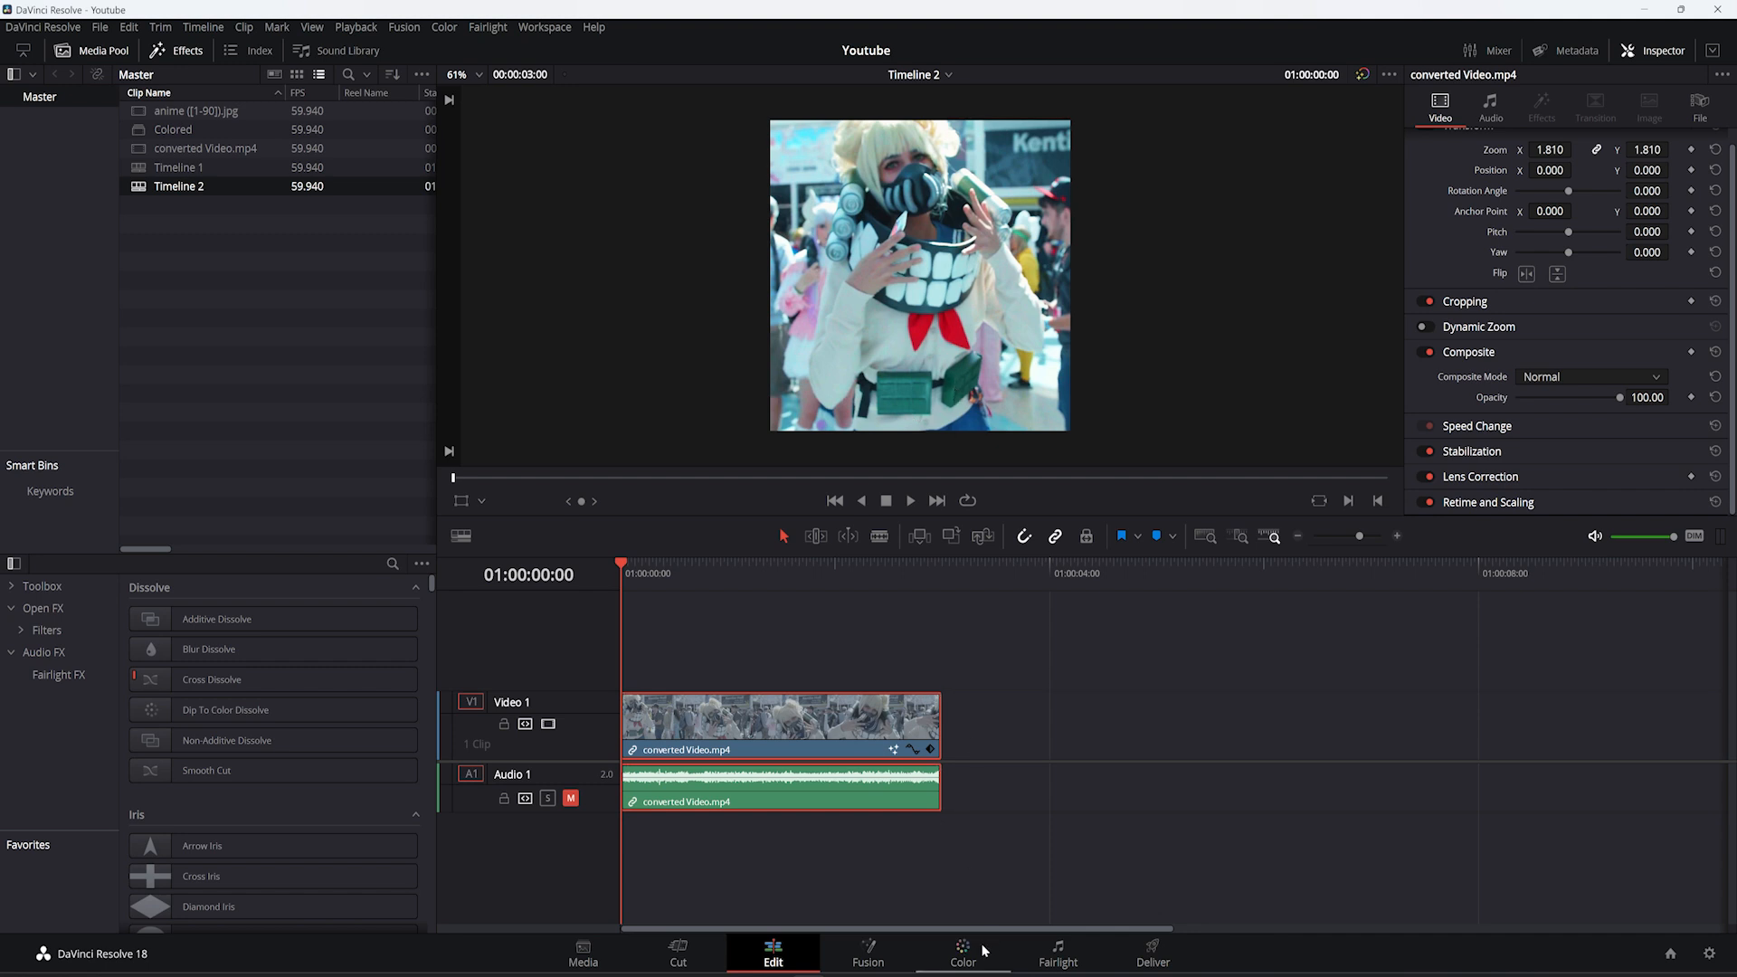
Step: Turn the converted Video.mp4 clip on Timeline 2 into a compound clip named 1x1
{"action": "right_click", "coordinate": [680, 733]}
{"action": "left_click", "coordinate": [805, 166]}
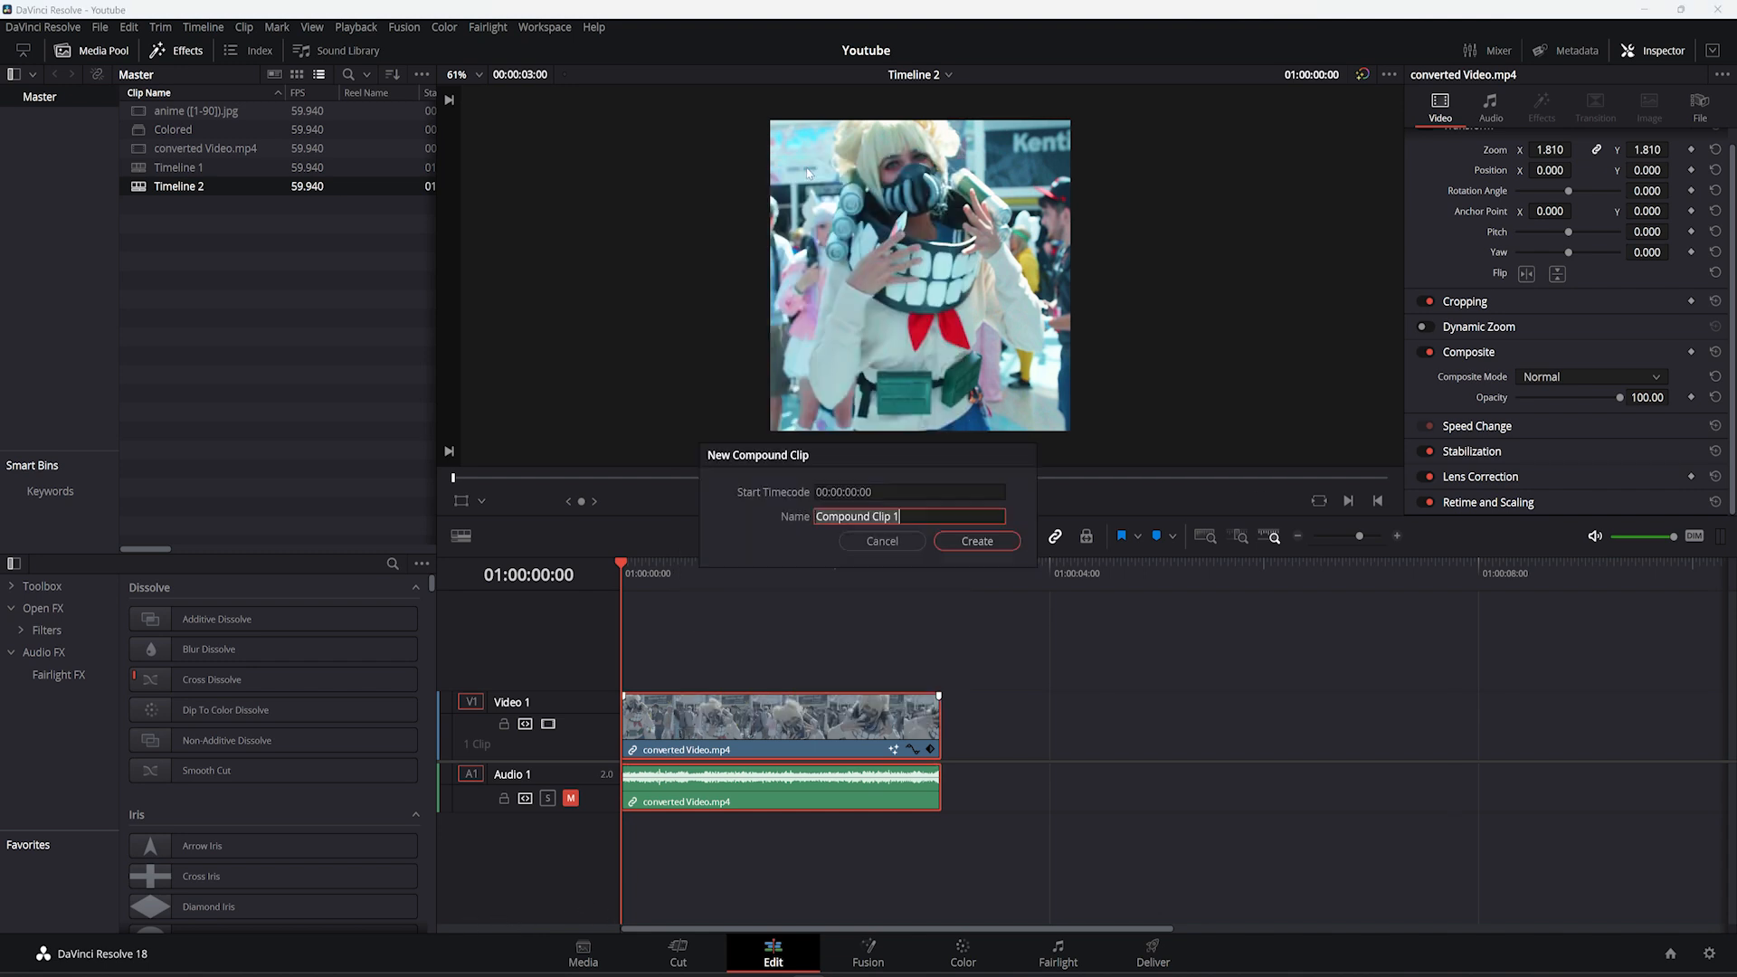
{"action": "type", "text": "1x1"}
{"action": "left_click", "coordinate": [988, 545]}
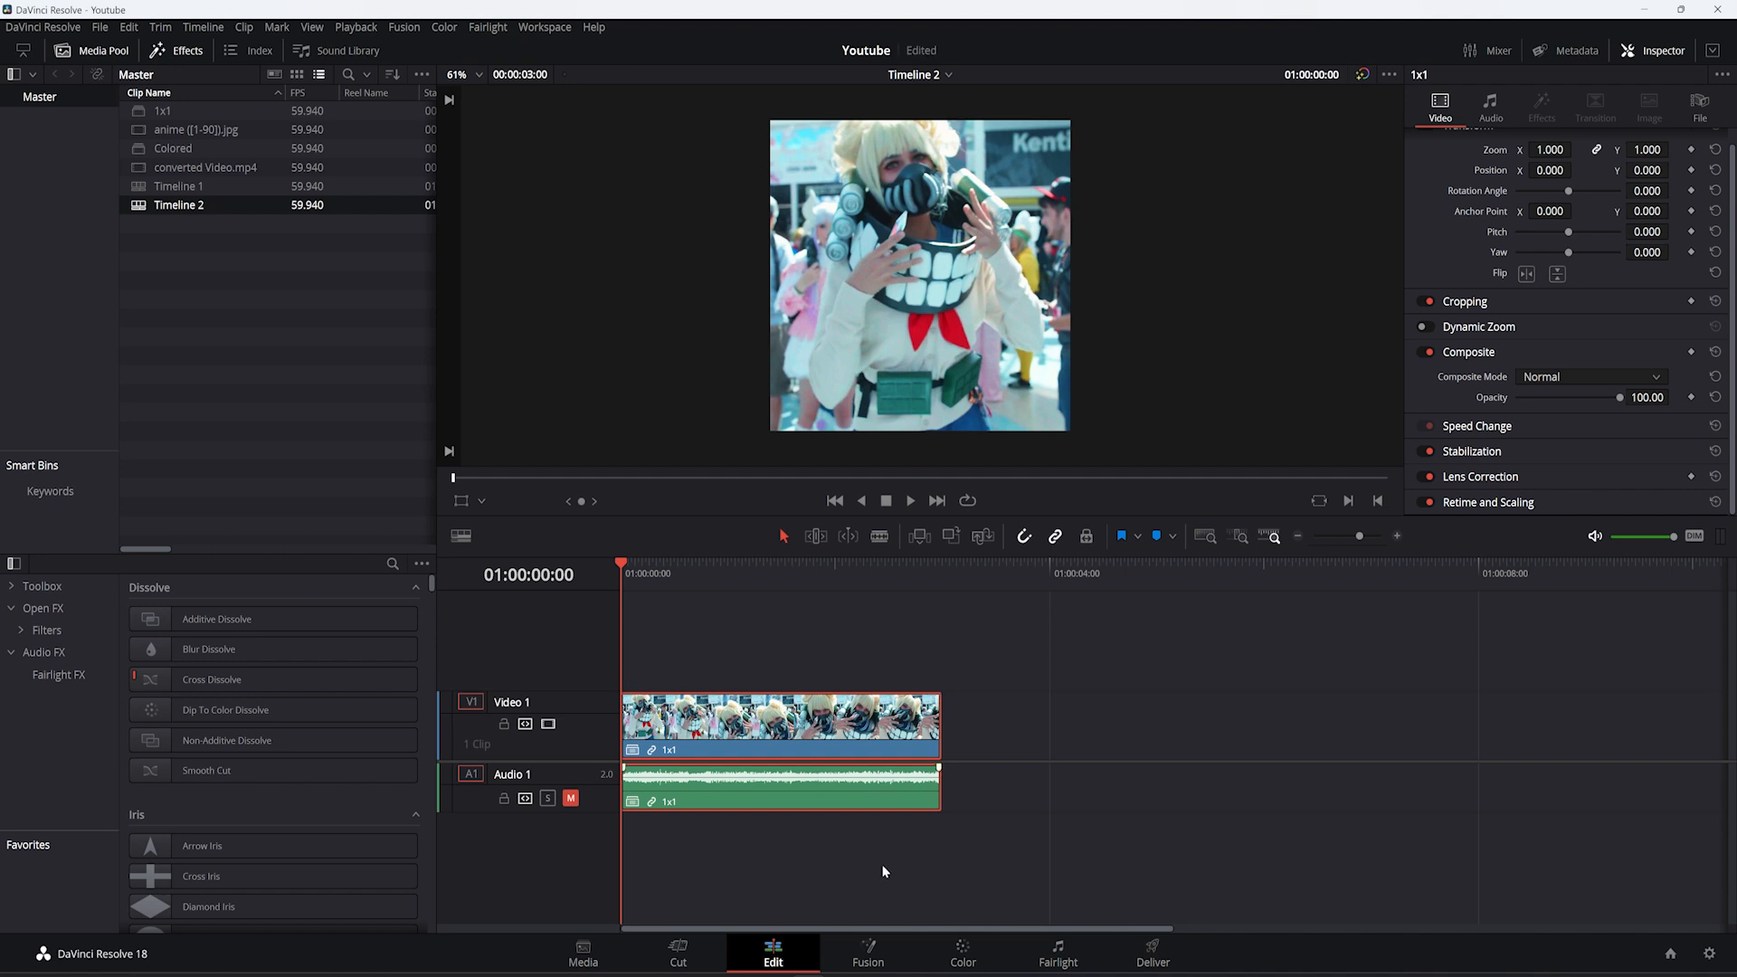
Step: Check the framing of the 1x1 compound clip in Fusion and return to the Edit page
{"action": "left_click", "coordinate": [884, 963]}
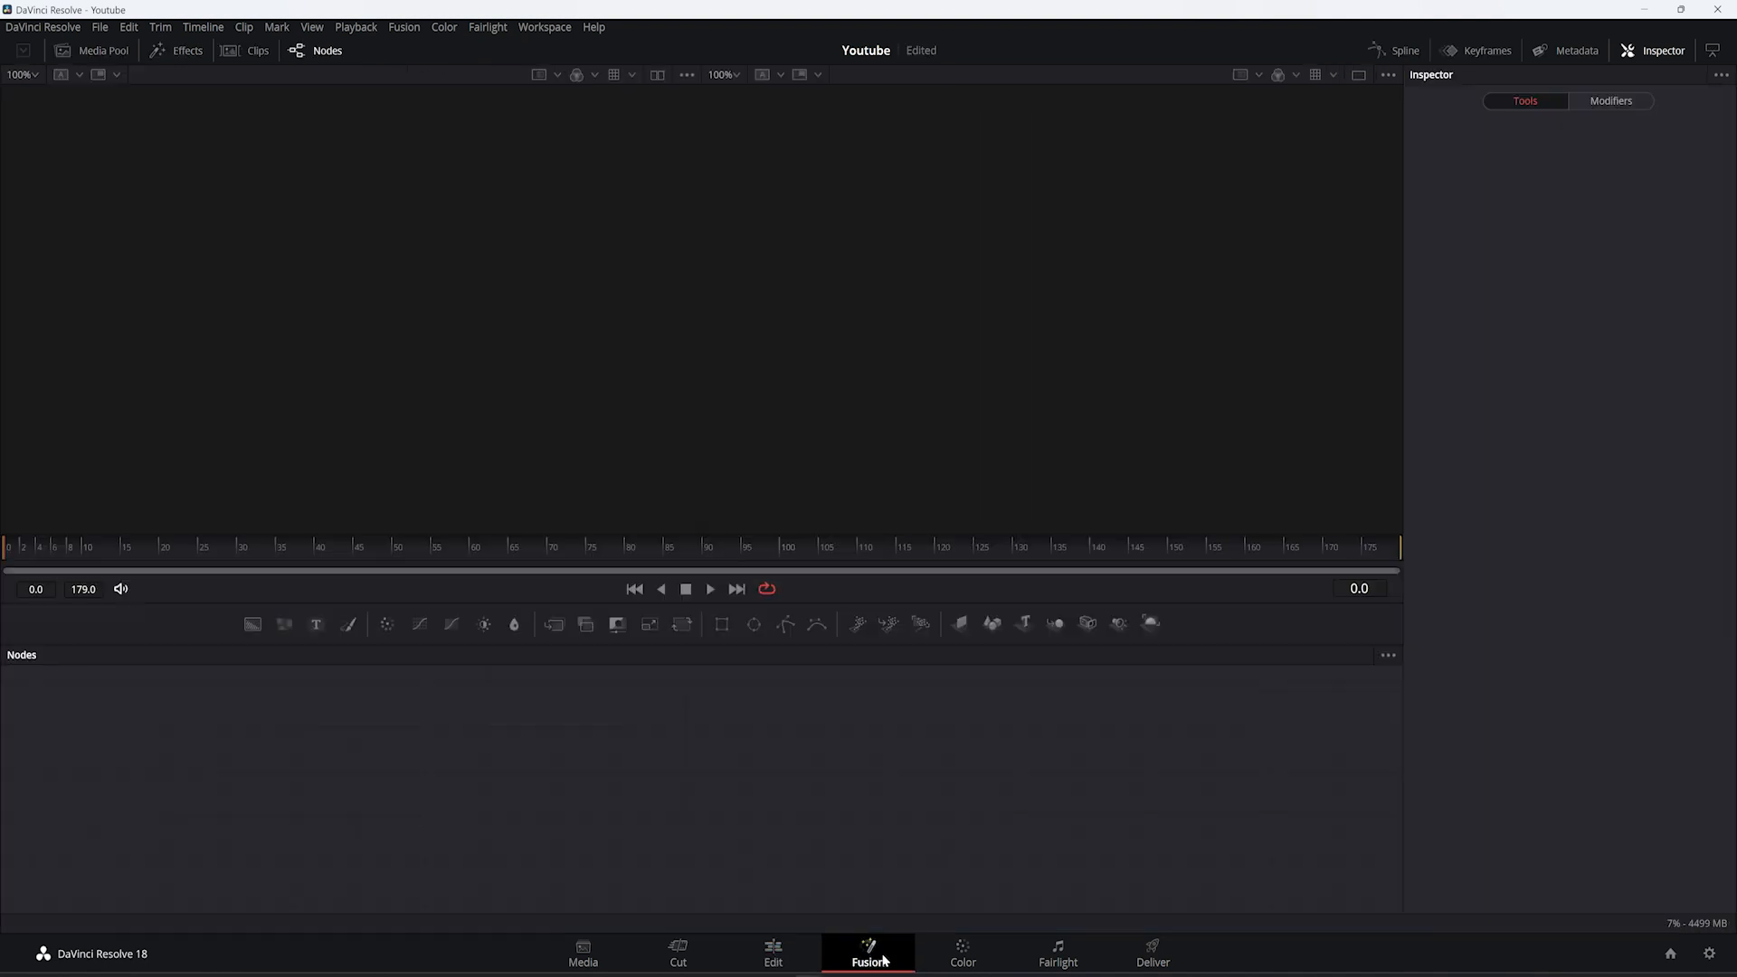
{"action": "left_click_drag", "start_coordinate": [1171, 371], "coordinate": [1131, 390]}
{"action": "scroll", "coordinate": [1137, 353], "scroll_direction": "down", "scroll_amount": 8}
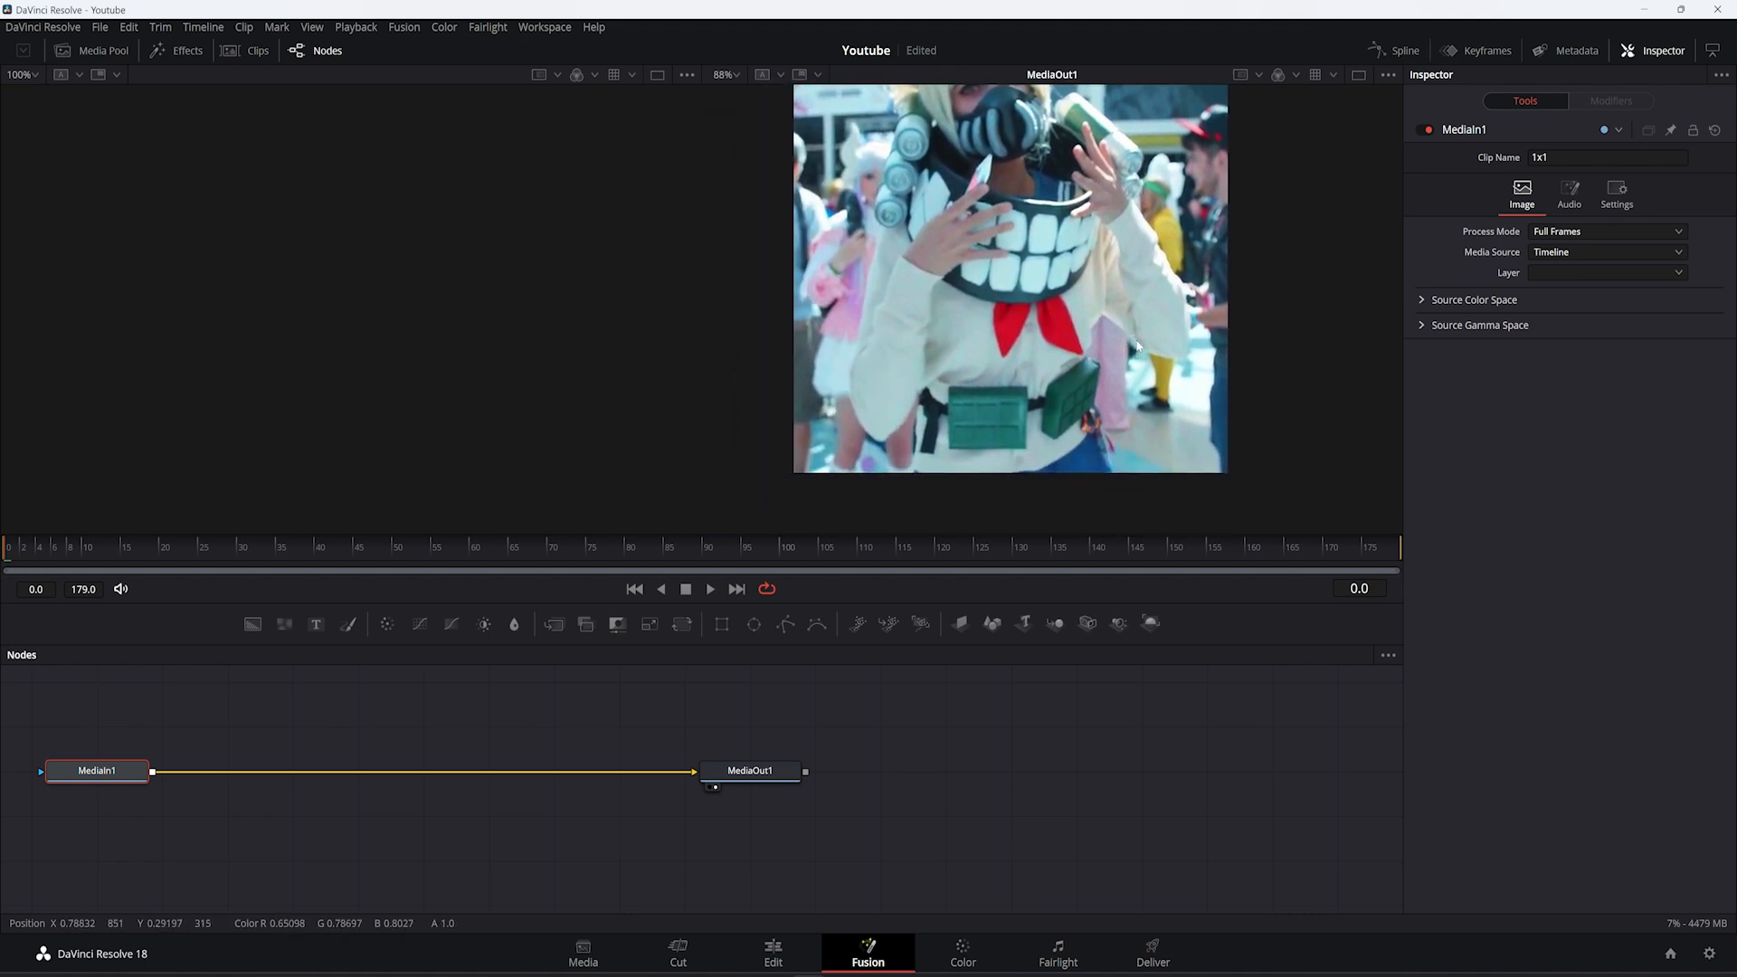
{"action": "scroll", "coordinate": [1138, 342], "scroll_direction": "up", "scroll_amount": 6}
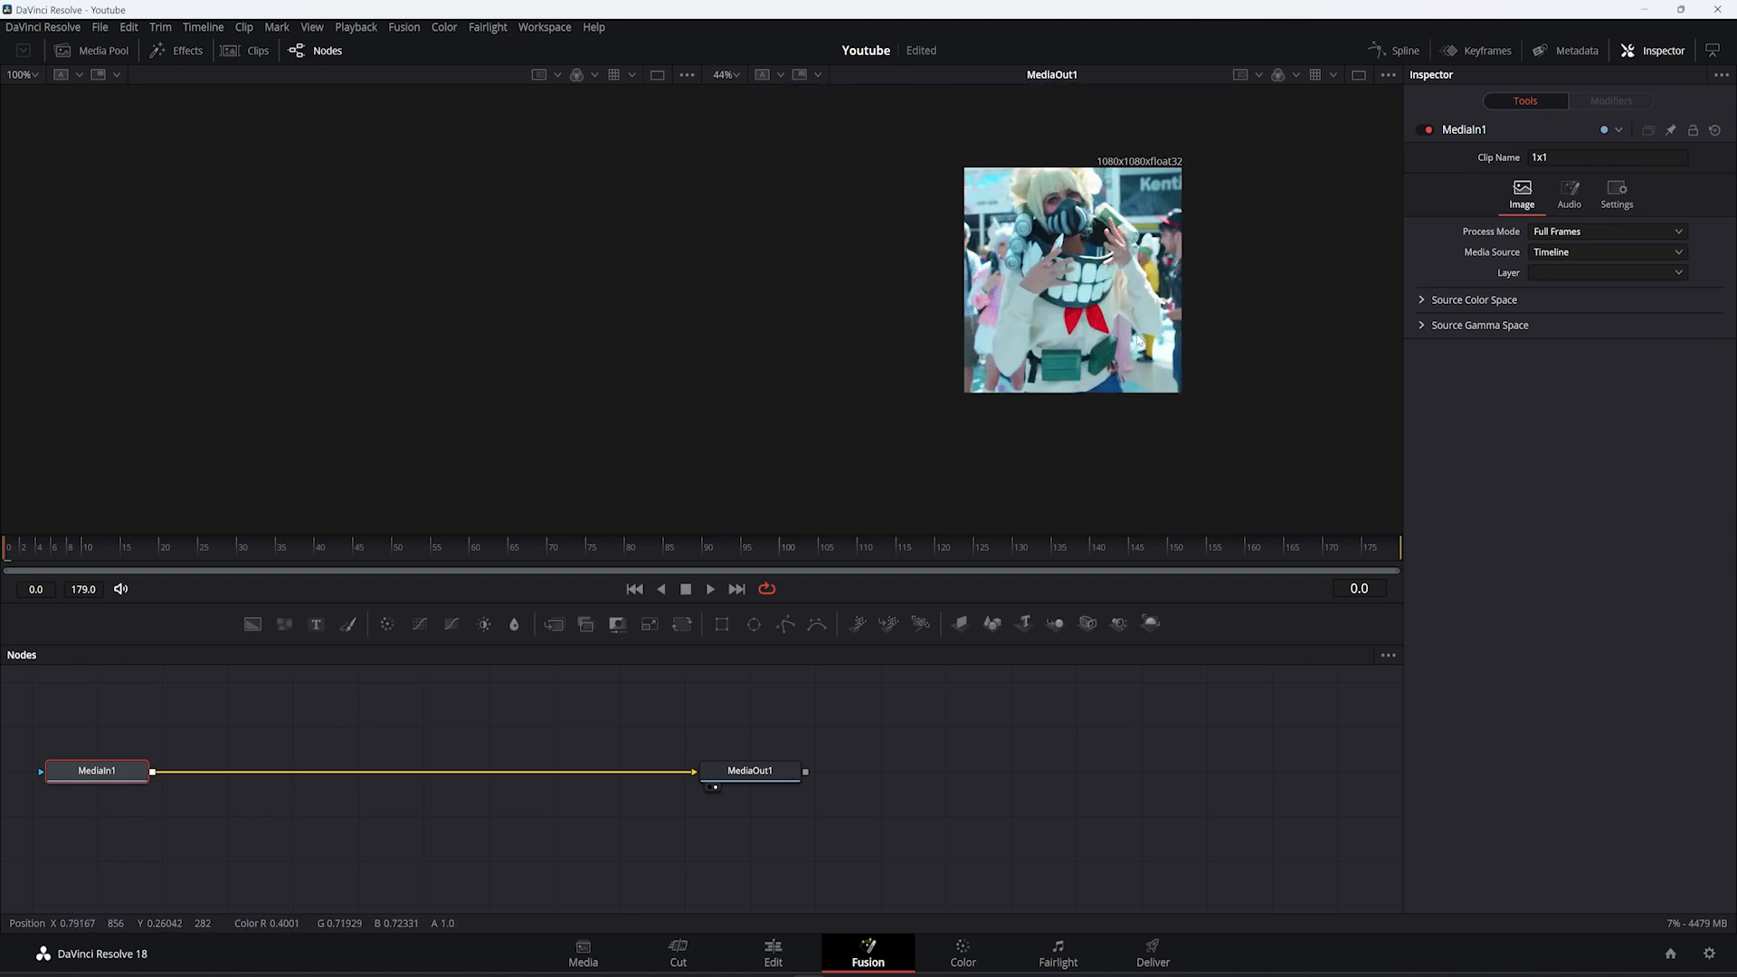
{"action": "left_click", "coordinate": [801, 961]}
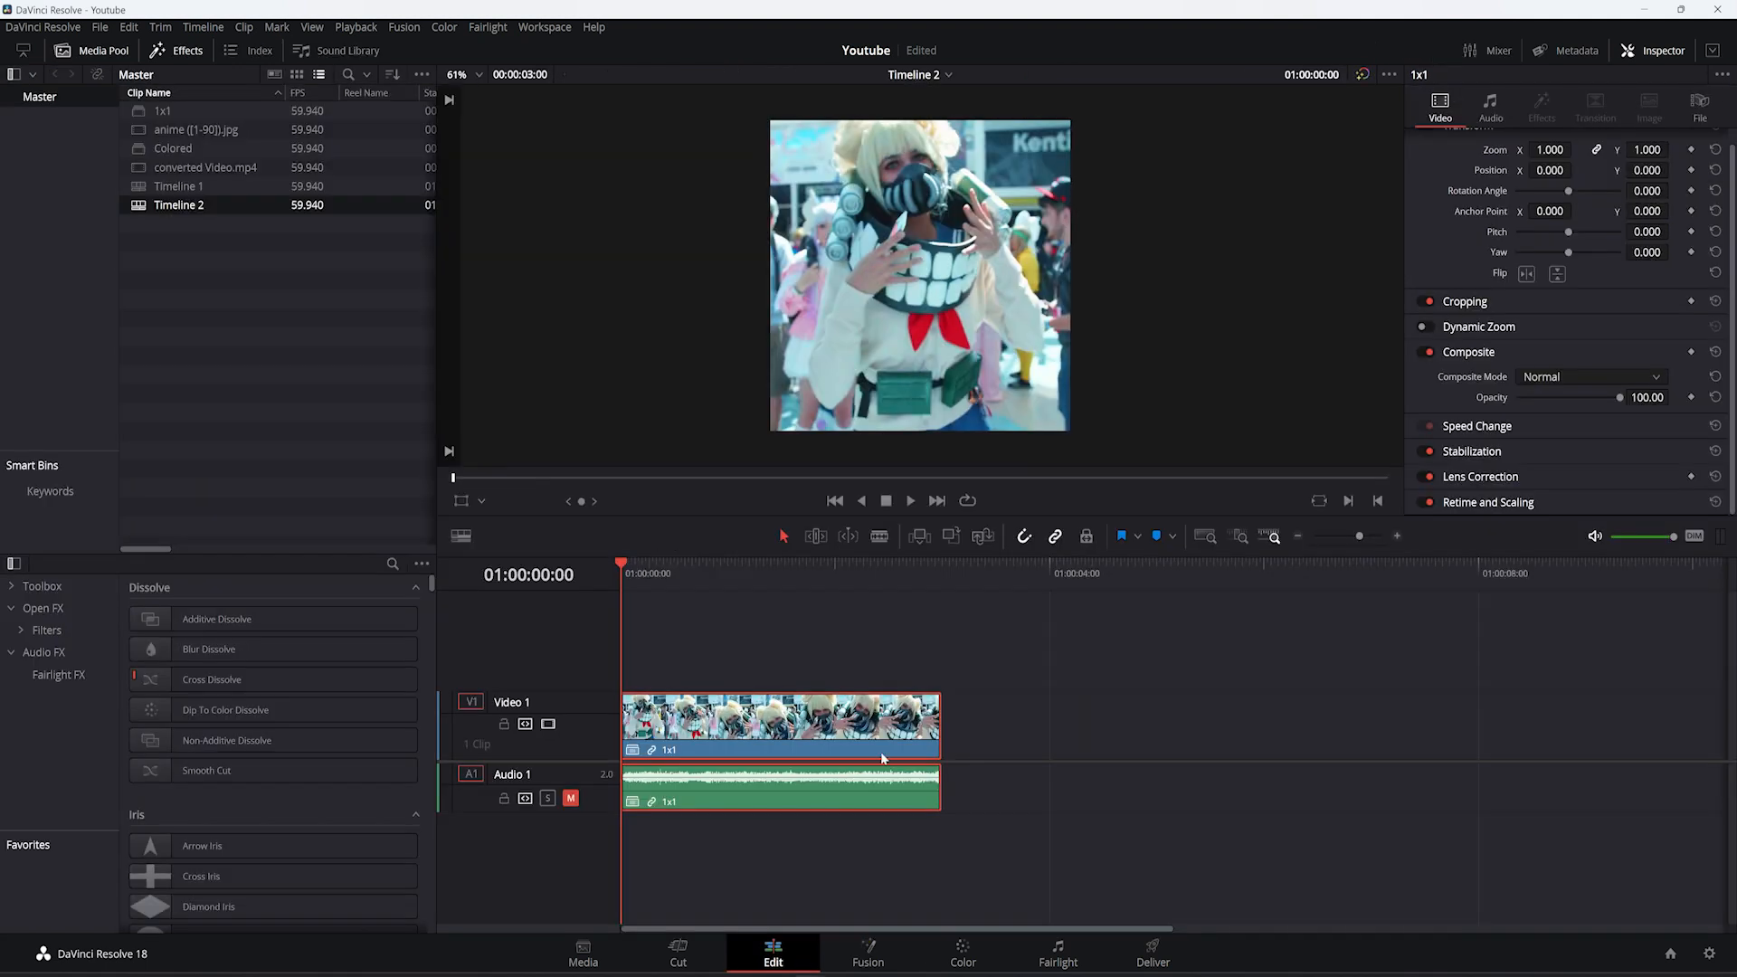
Step: Open the 1x1 compound clip in its own timeline and scrub back towards its start
{"action": "left_click_drag", "start_coordinate": [622, 586], "coordinate": [779, 692]}
{"action": "right_click", "coordinate": [782, 731]}
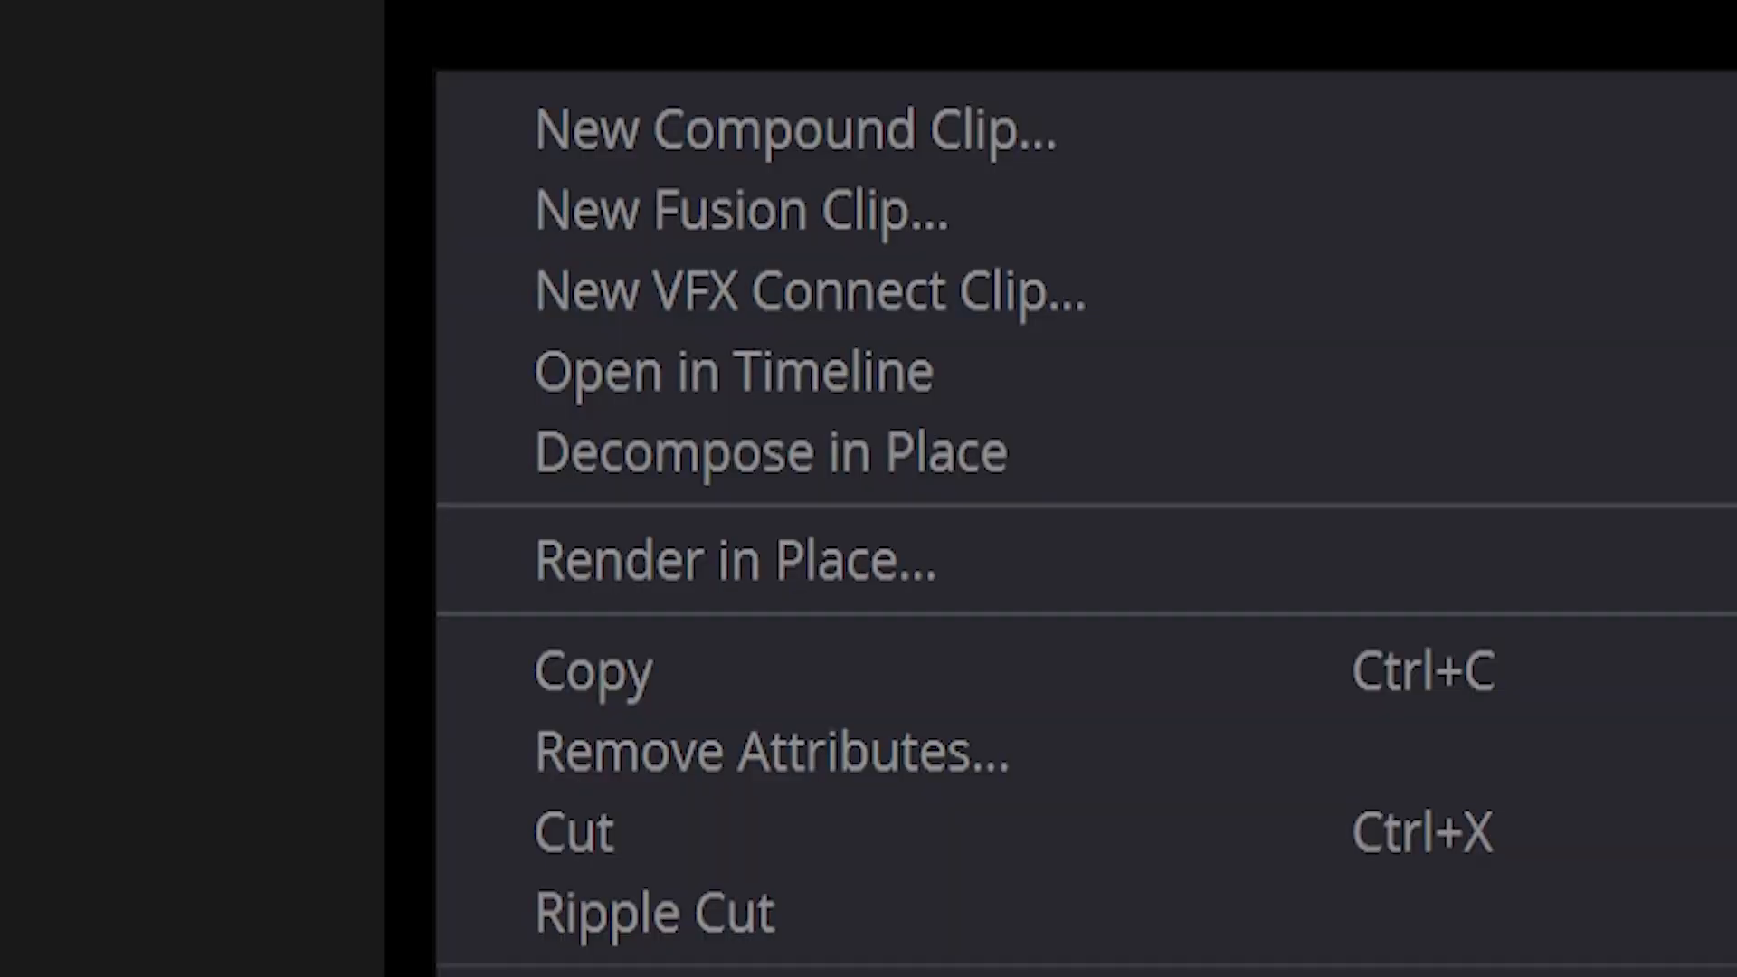
{"action": "left_click", "coordinate": [862, 378]}
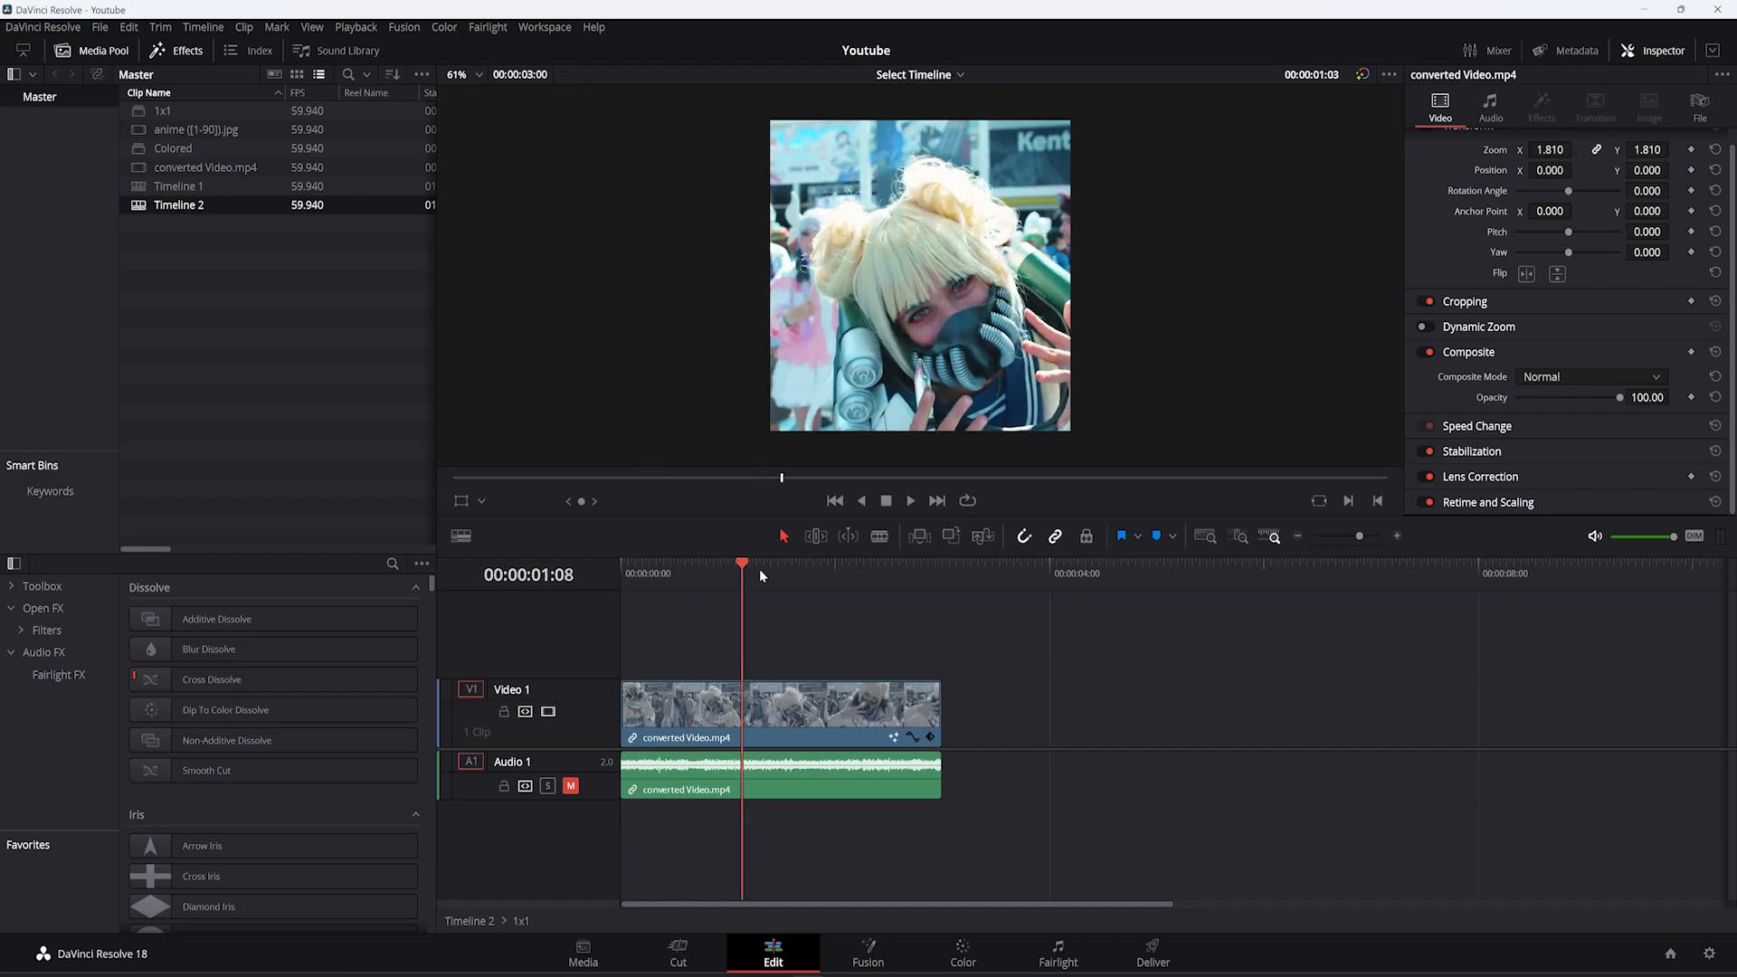
{"action": "left_click_drag", "start_coordinate": [760, 575], "coordinate": [653, 586]}
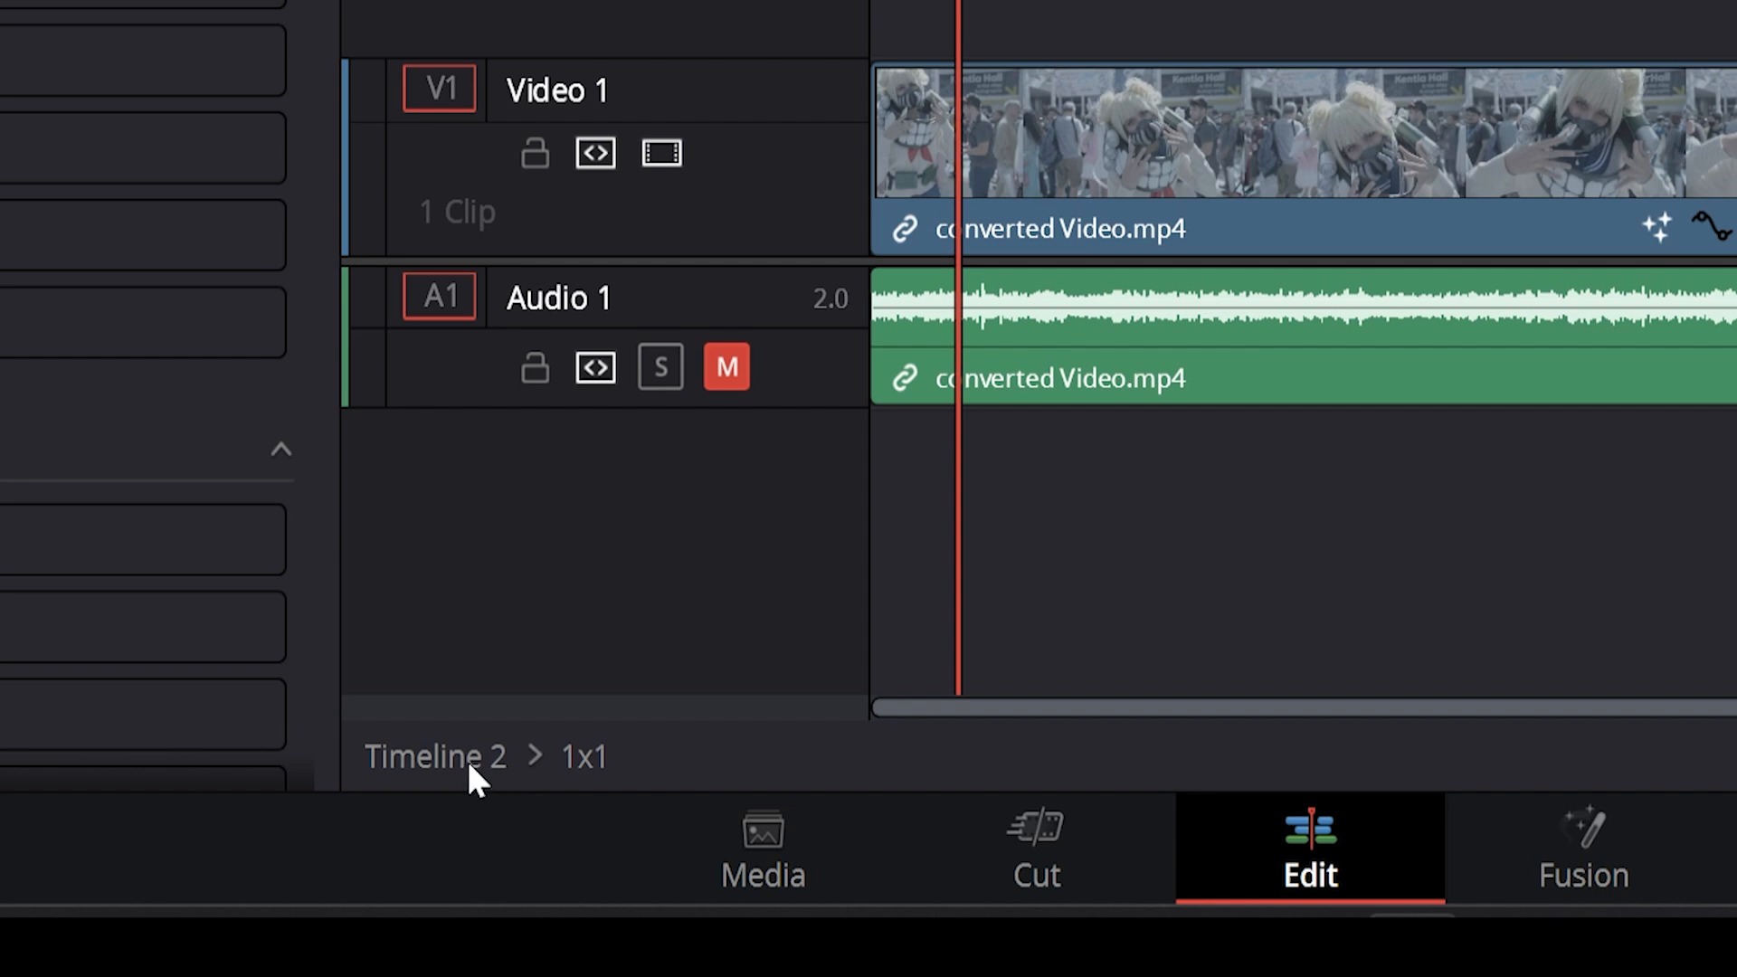
Step: Return to Timeline 2 and check the framing of the 1x1 compound clip in Fusion across several frames
{"action": "left_click", "coordinate": [468, 758]}
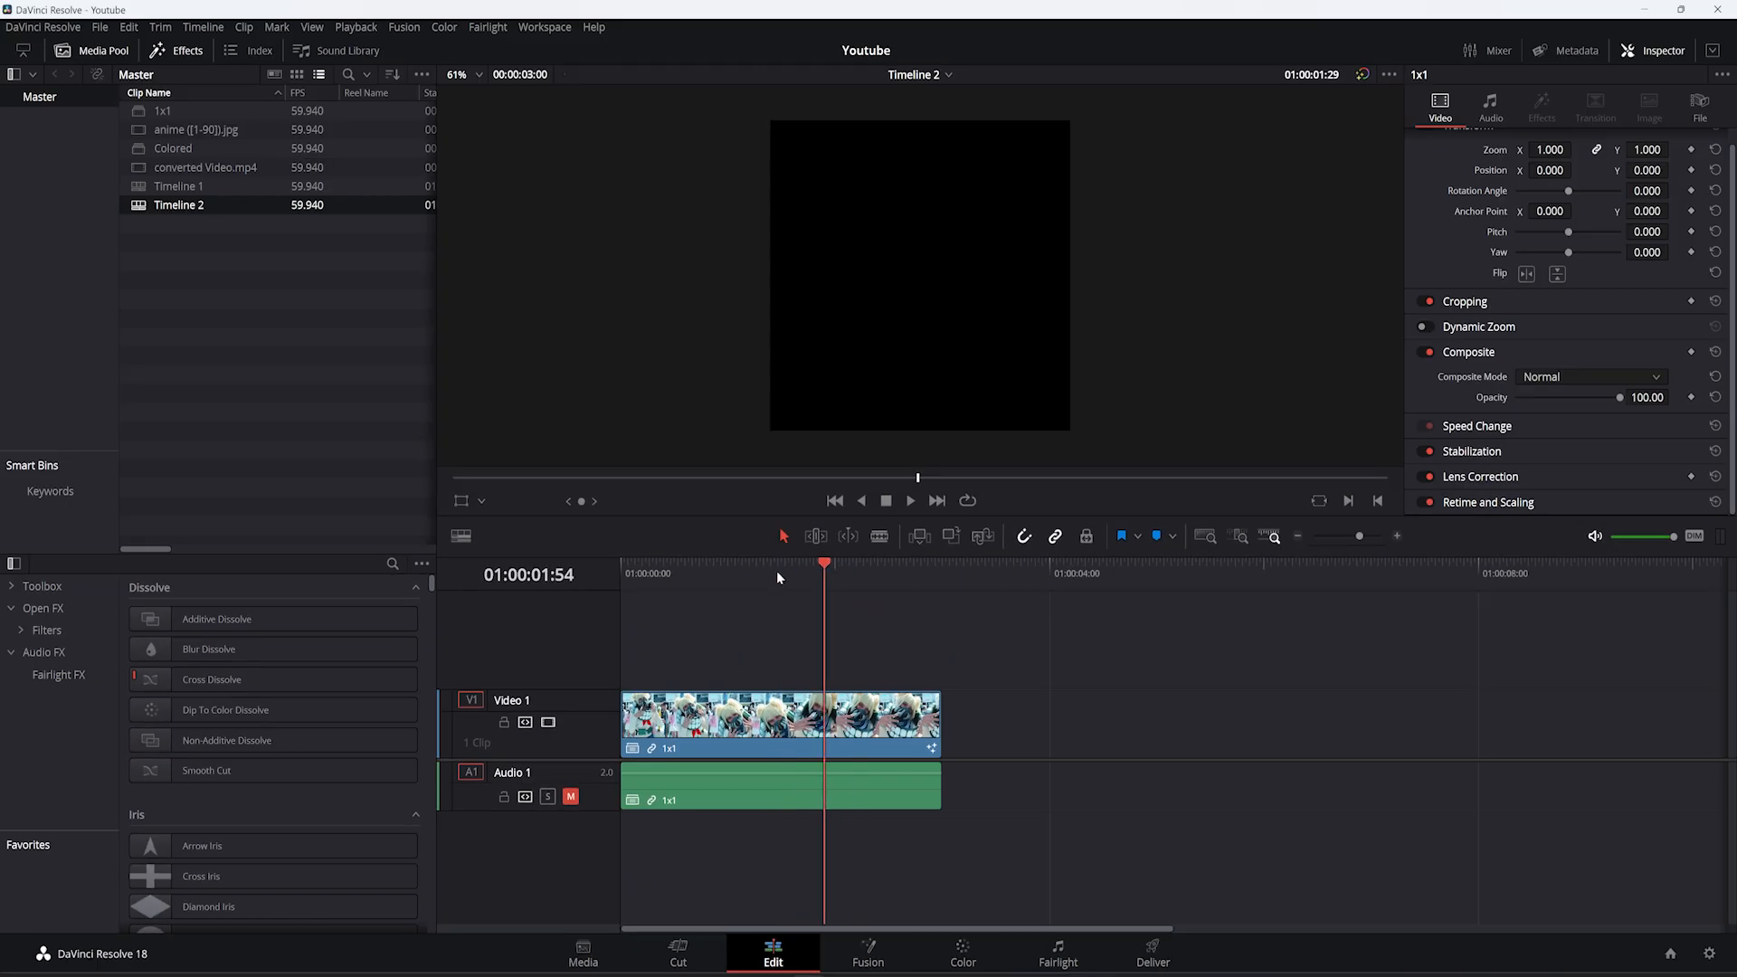
{"action": "left_click", "coordinate": [776, 574]}
{"action": "left_click", "coordinate": [870, 950]}
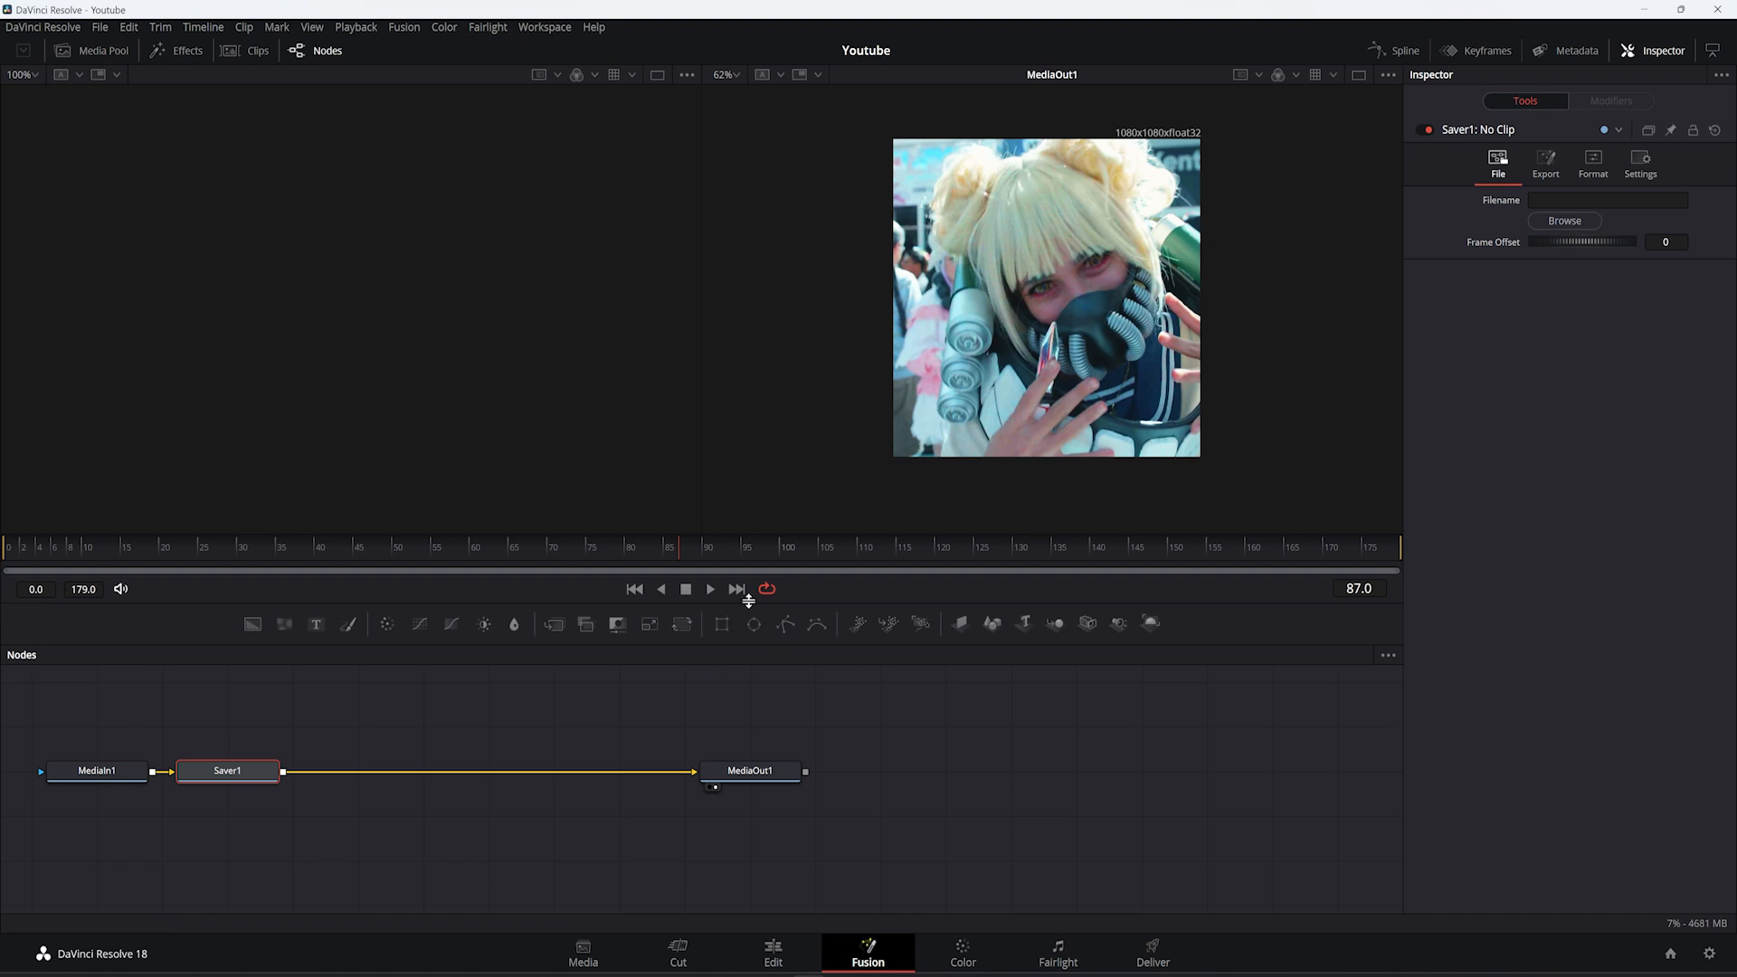
{"action": "left_click_drag", "start_coordinate": [1078, 550], "coordinate": [903, 561]}
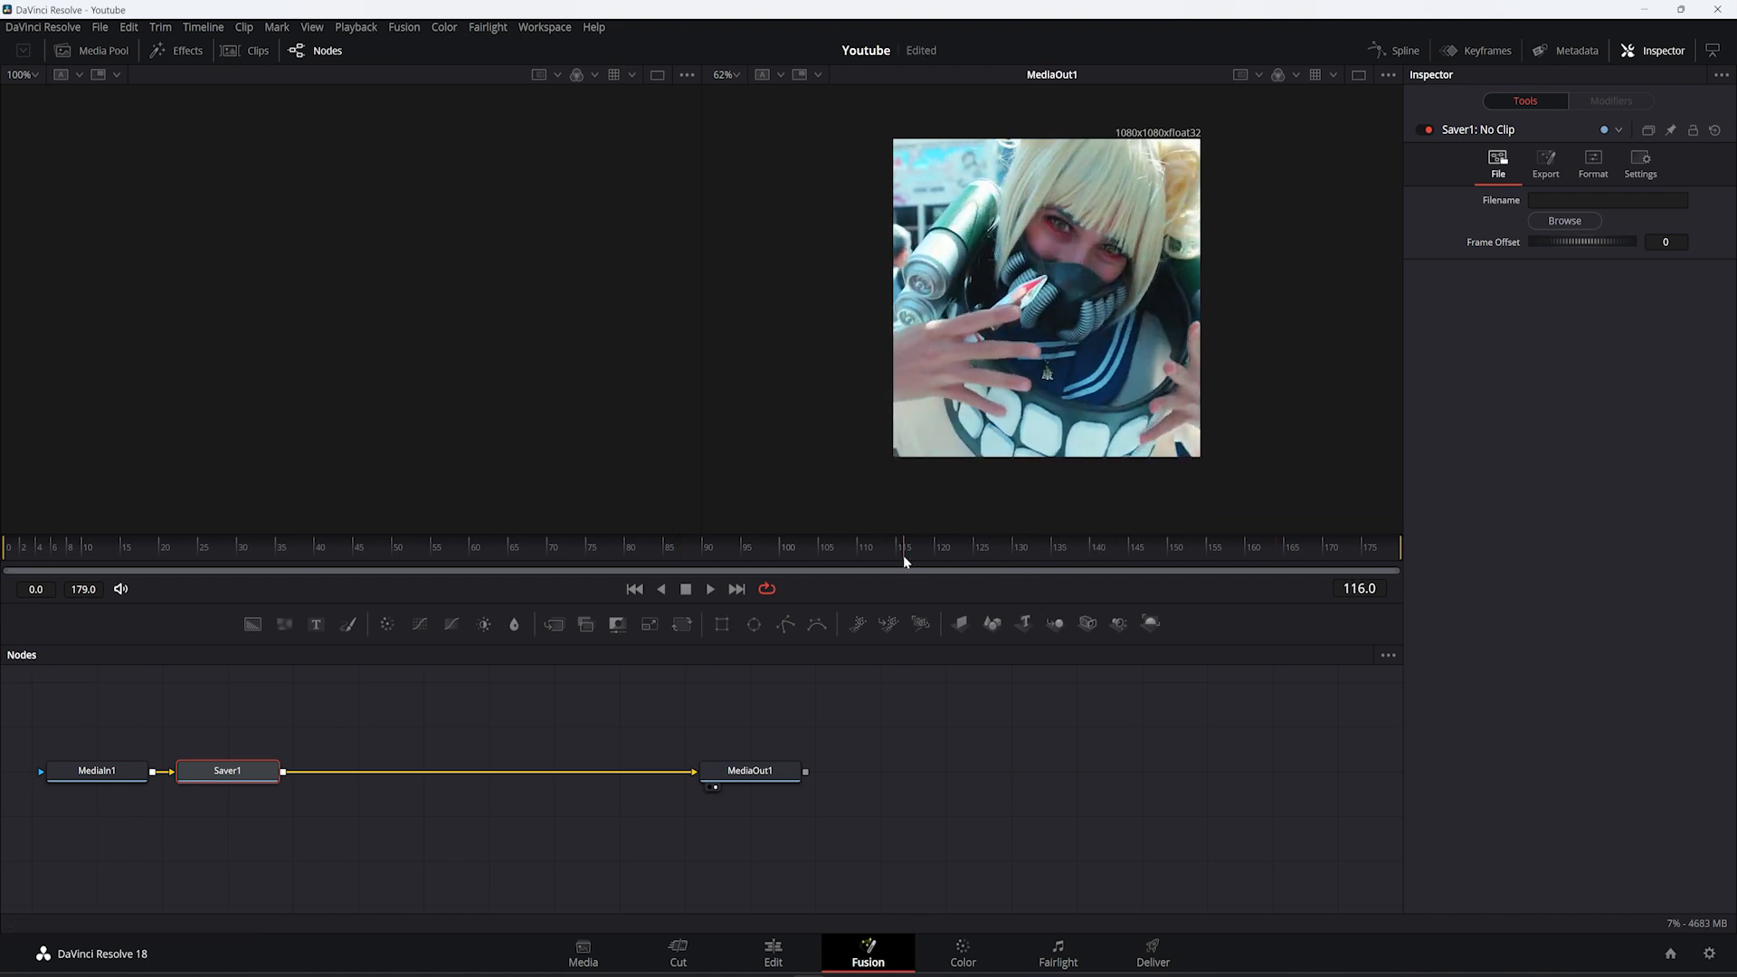
{"action": "left_click", "coordinate": [766, 966]}
{"action": "left_click_drag", "start_coordinate": [749, 601], "coordinate": [783, 615]}
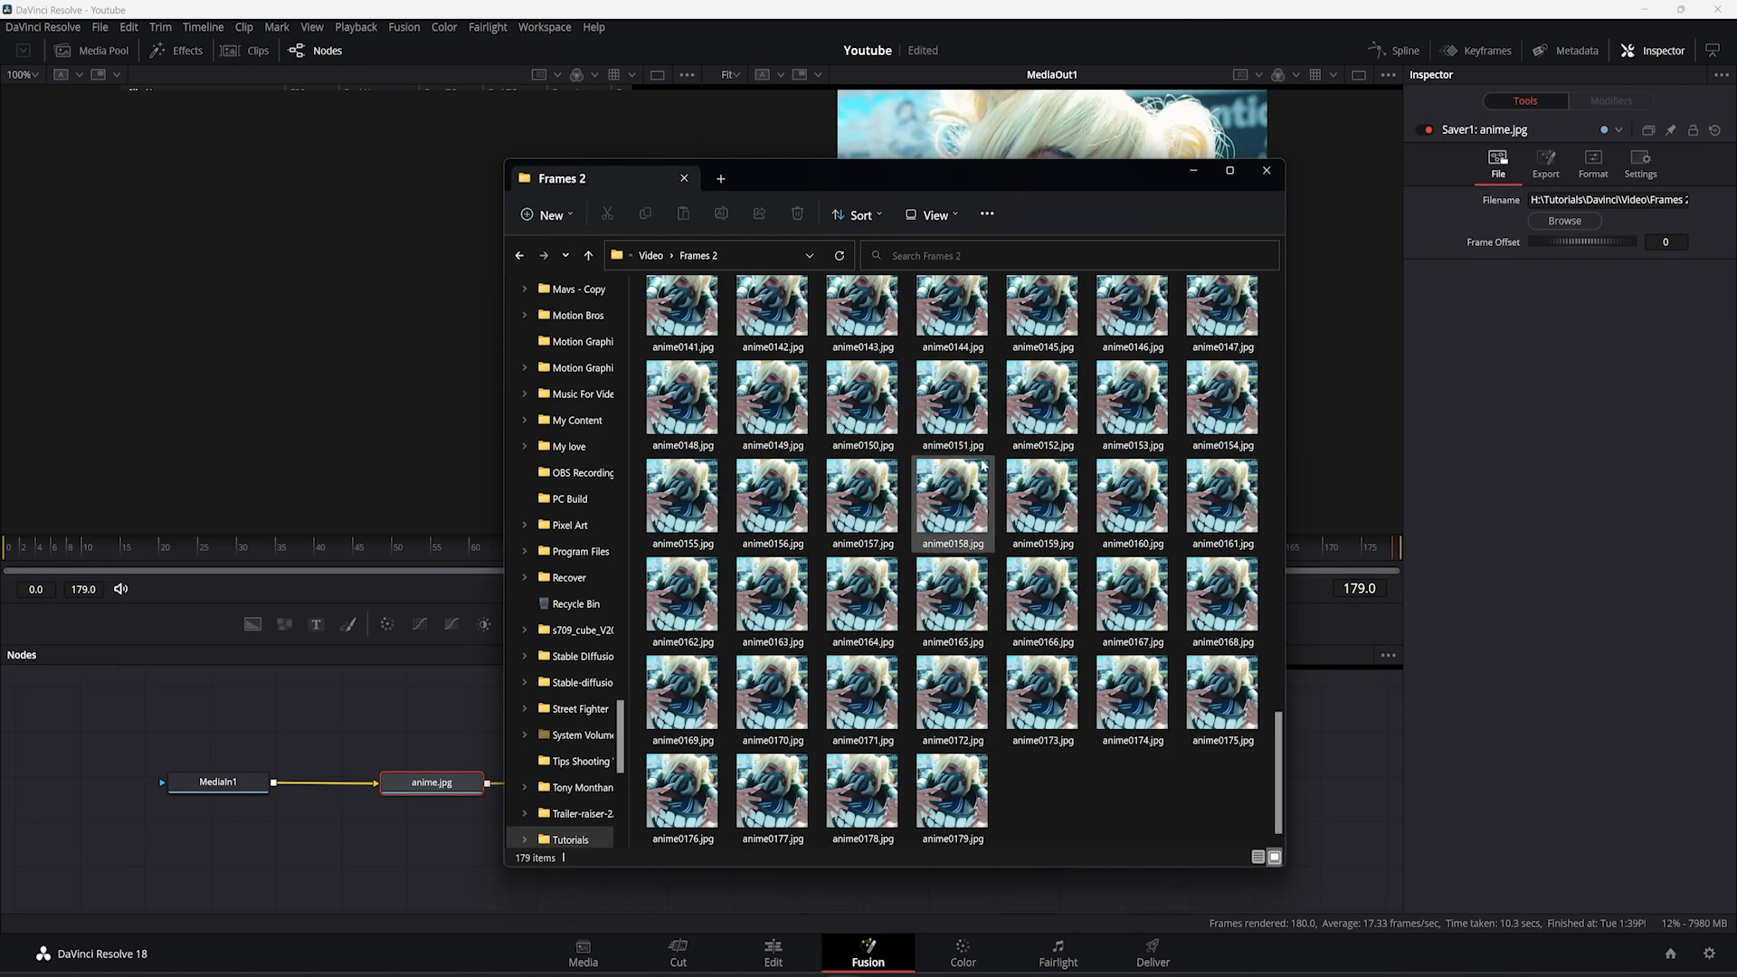
Step: Return to the Edit page and scrub through the Colored compound clip on Timeline 1
{"action": "left_click", "coordinate": [773, 953]}
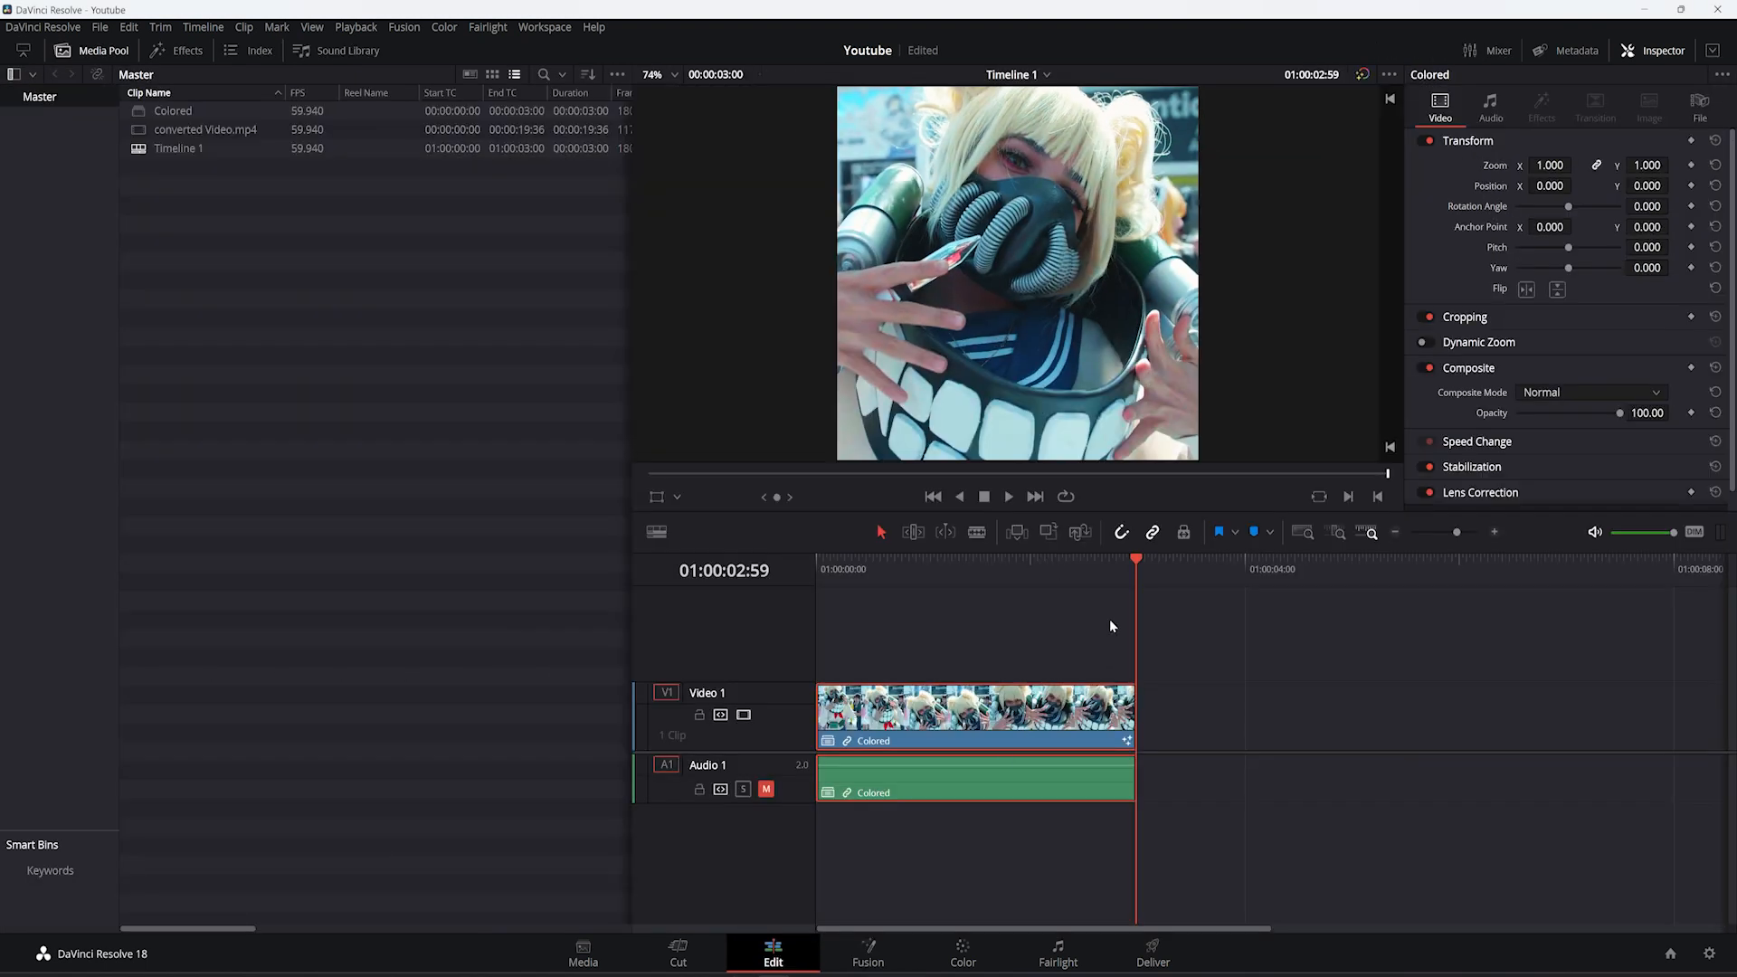
{"action": "left_click_drag", "start_coordinate": [1111, 564], "coordinate": [1016, 565]}
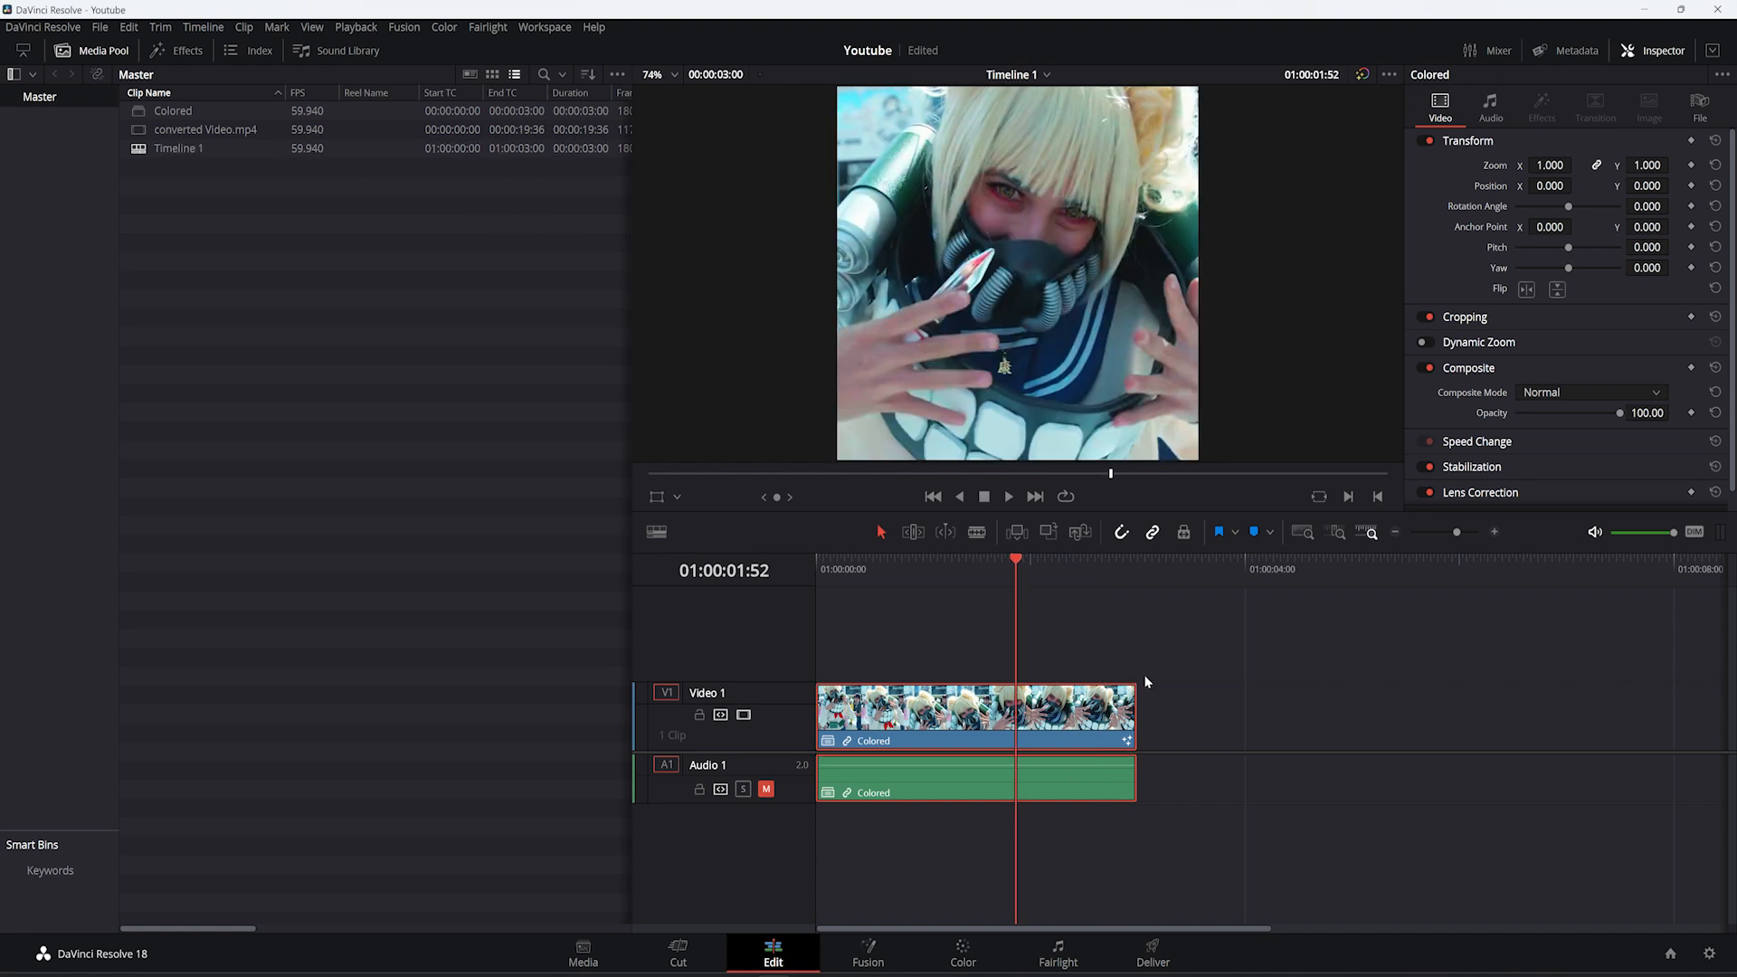
{"action": "left_click", "coordinate": [891, 565]}
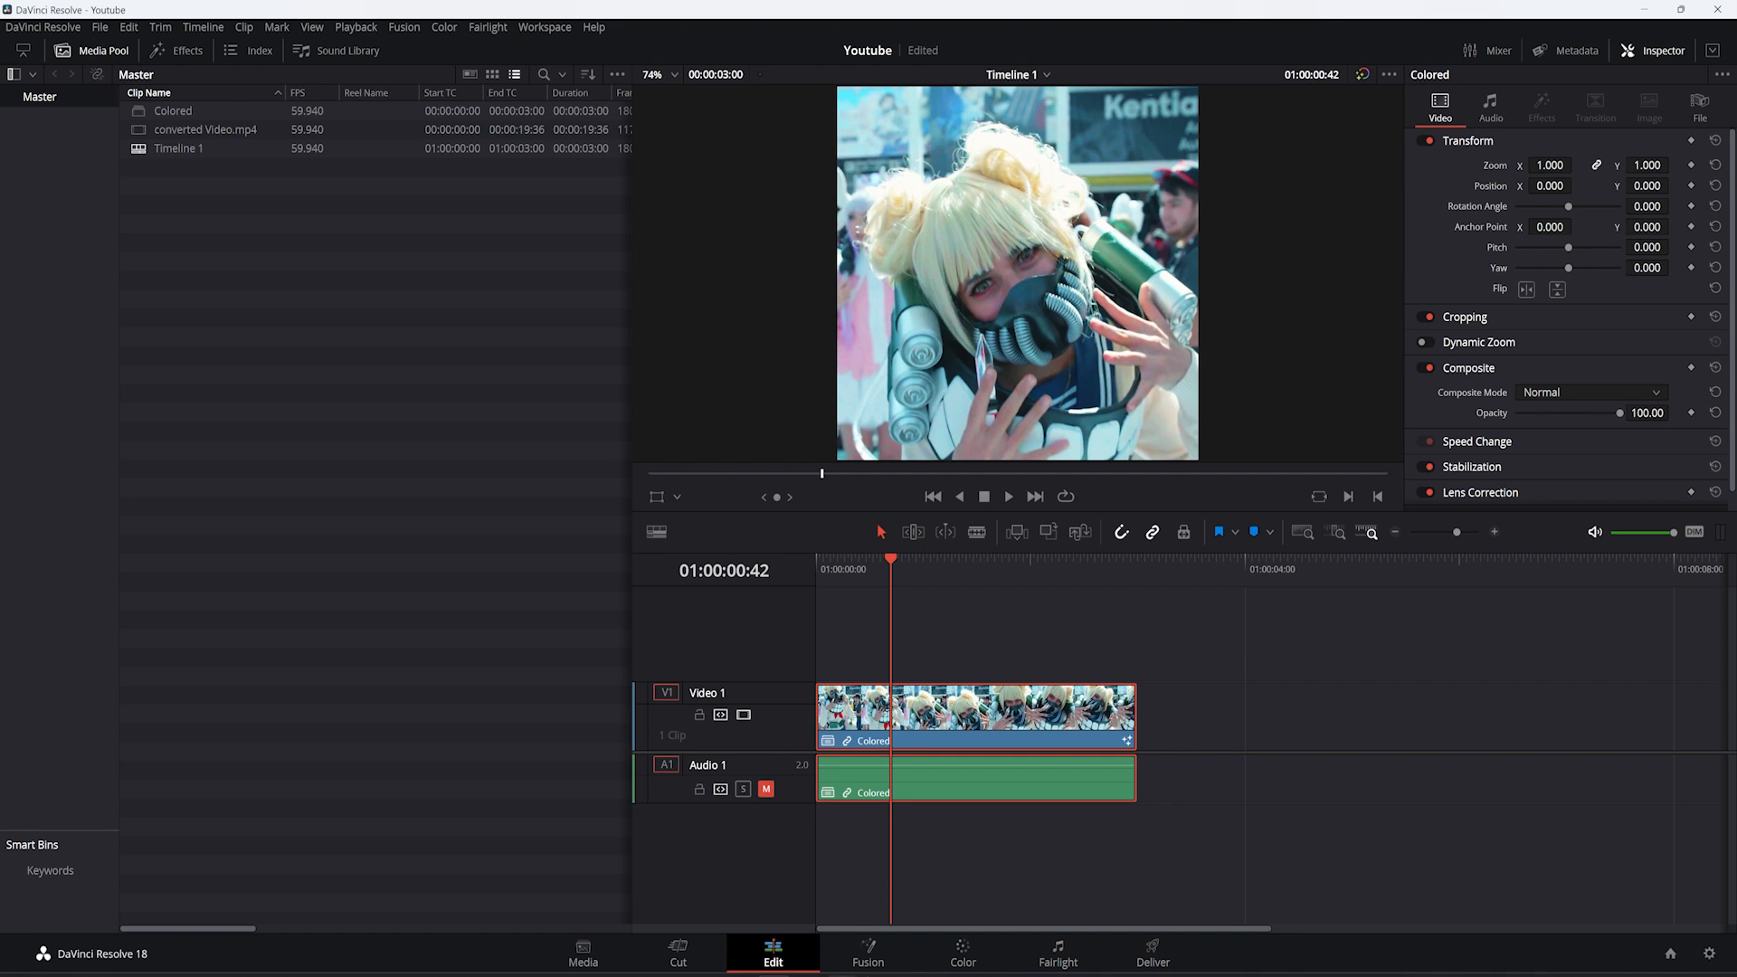
Step: Narrow the Frames 2 folder window to two columns of images and delete every frame in the second column
{"action": "scroll", "coordinate": [785, 554], "scroll_direction": "down", "scroll_amount": 10}
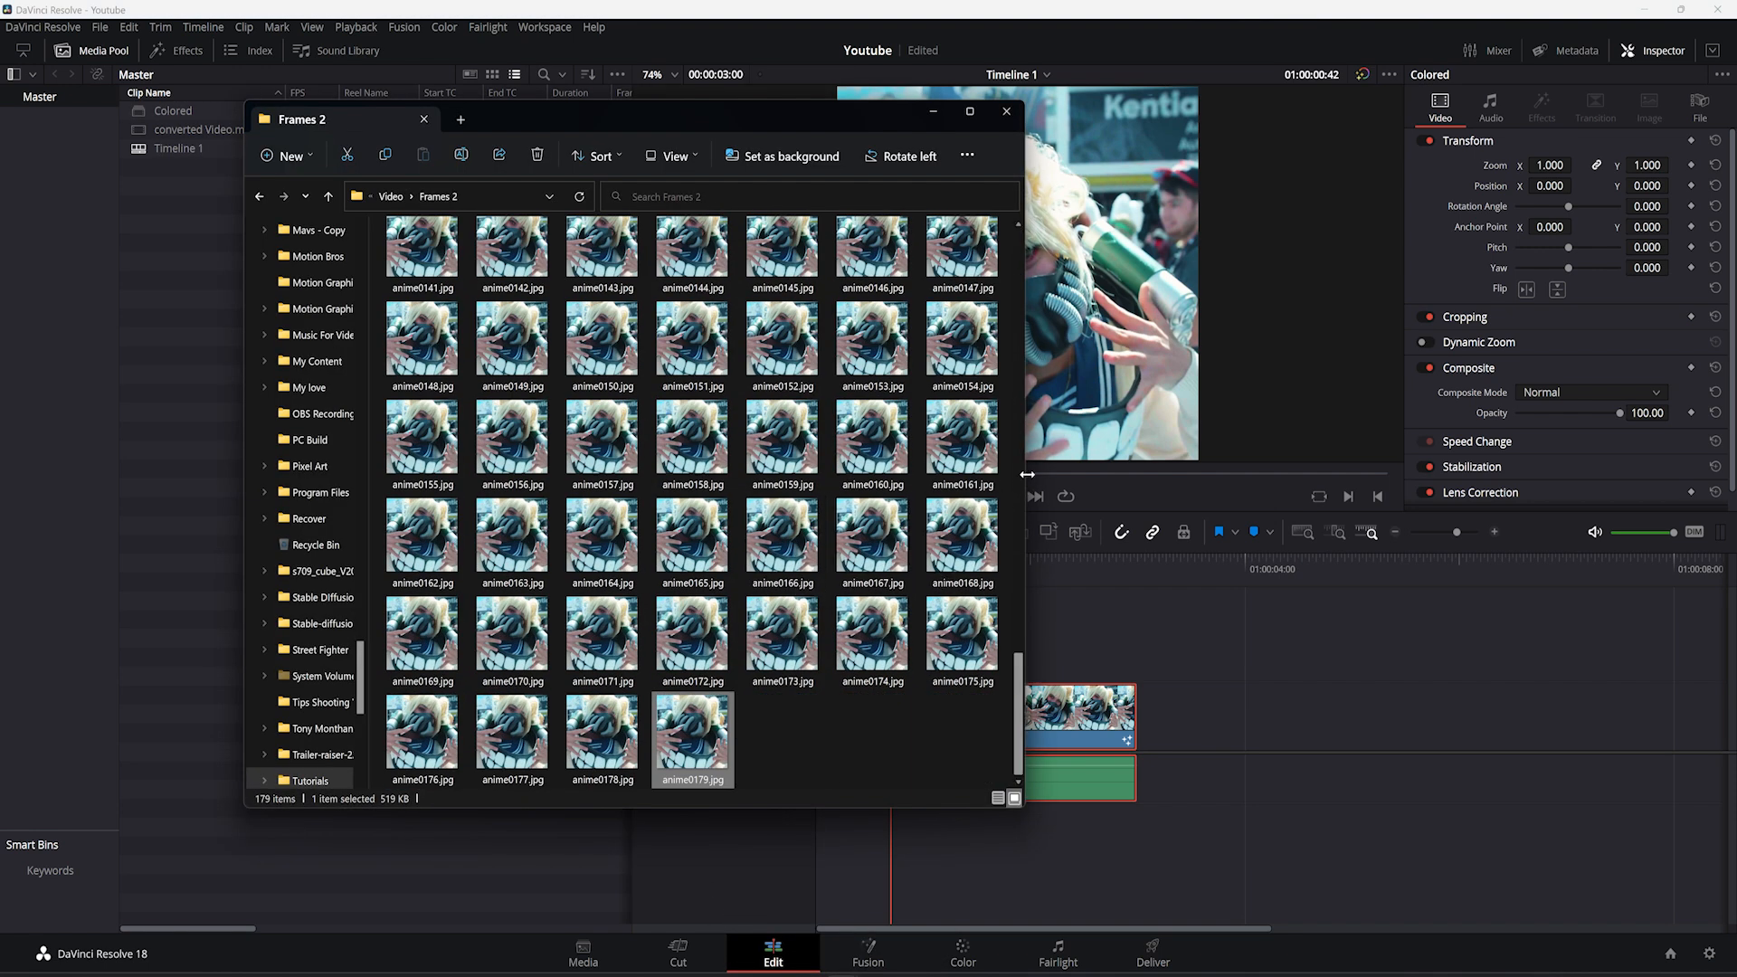
{"action": "left_click_drag", "start_coordinate": [1025, 476], "coordinate": [1133, 567]}
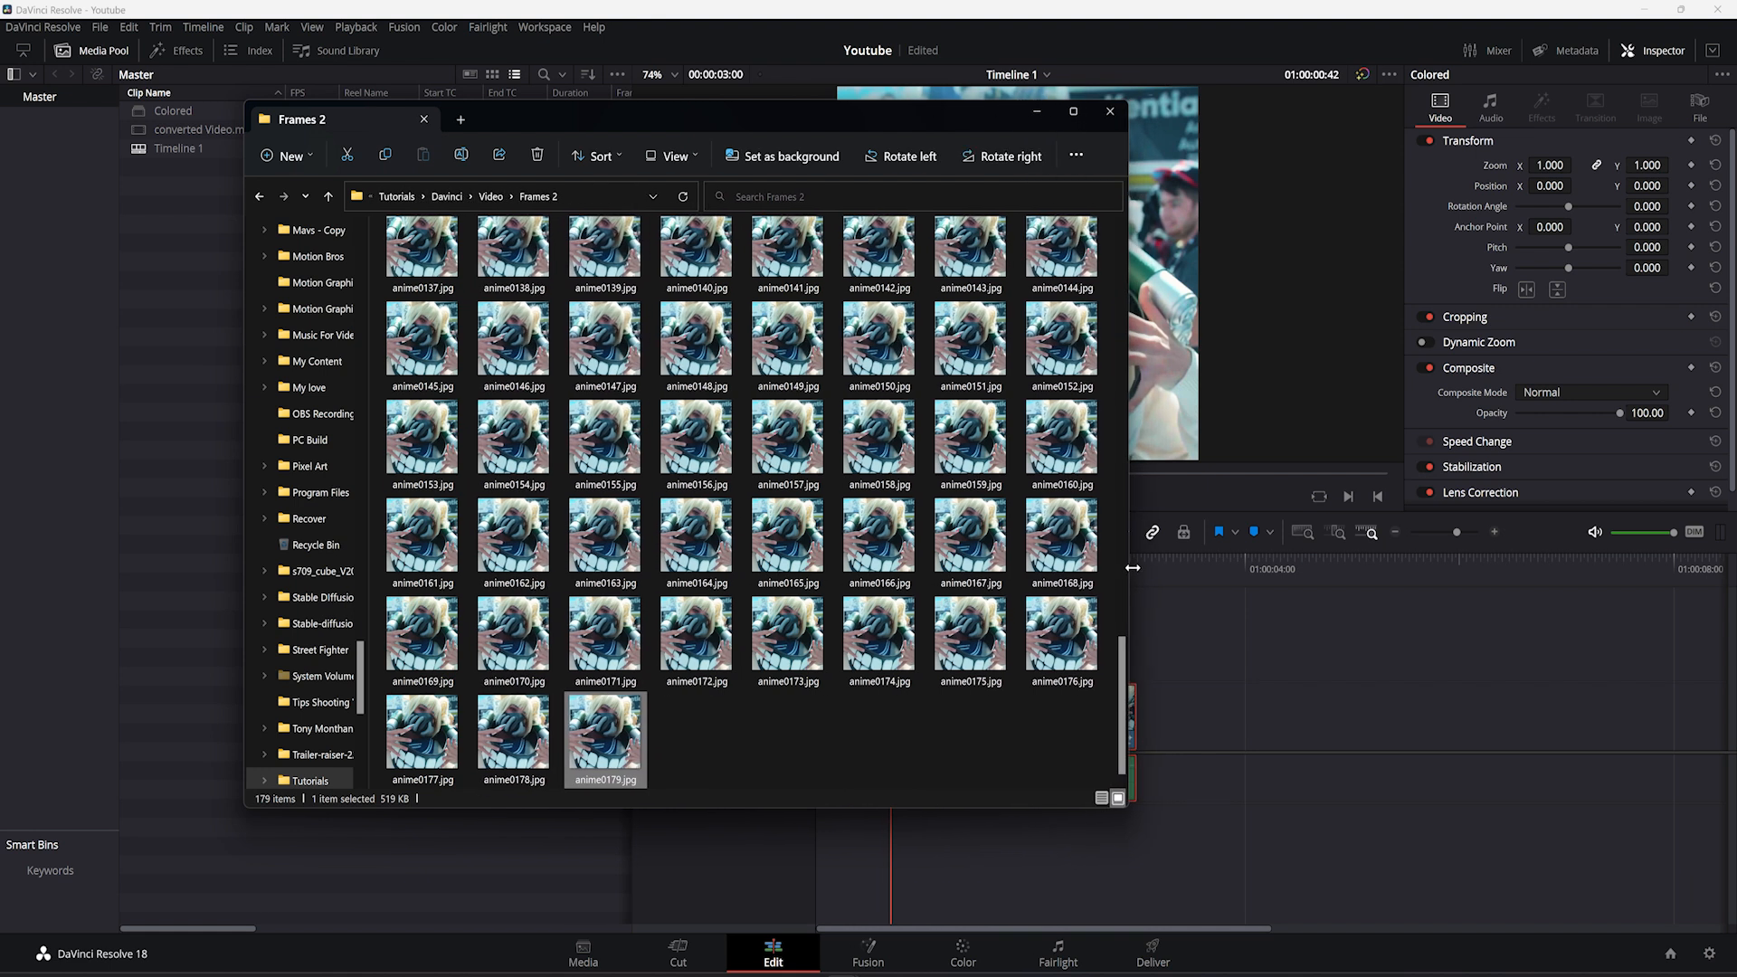
{"action": "left_click_drag", "start_coordinate": [873, 121], "coordinate": [1118, 195]}
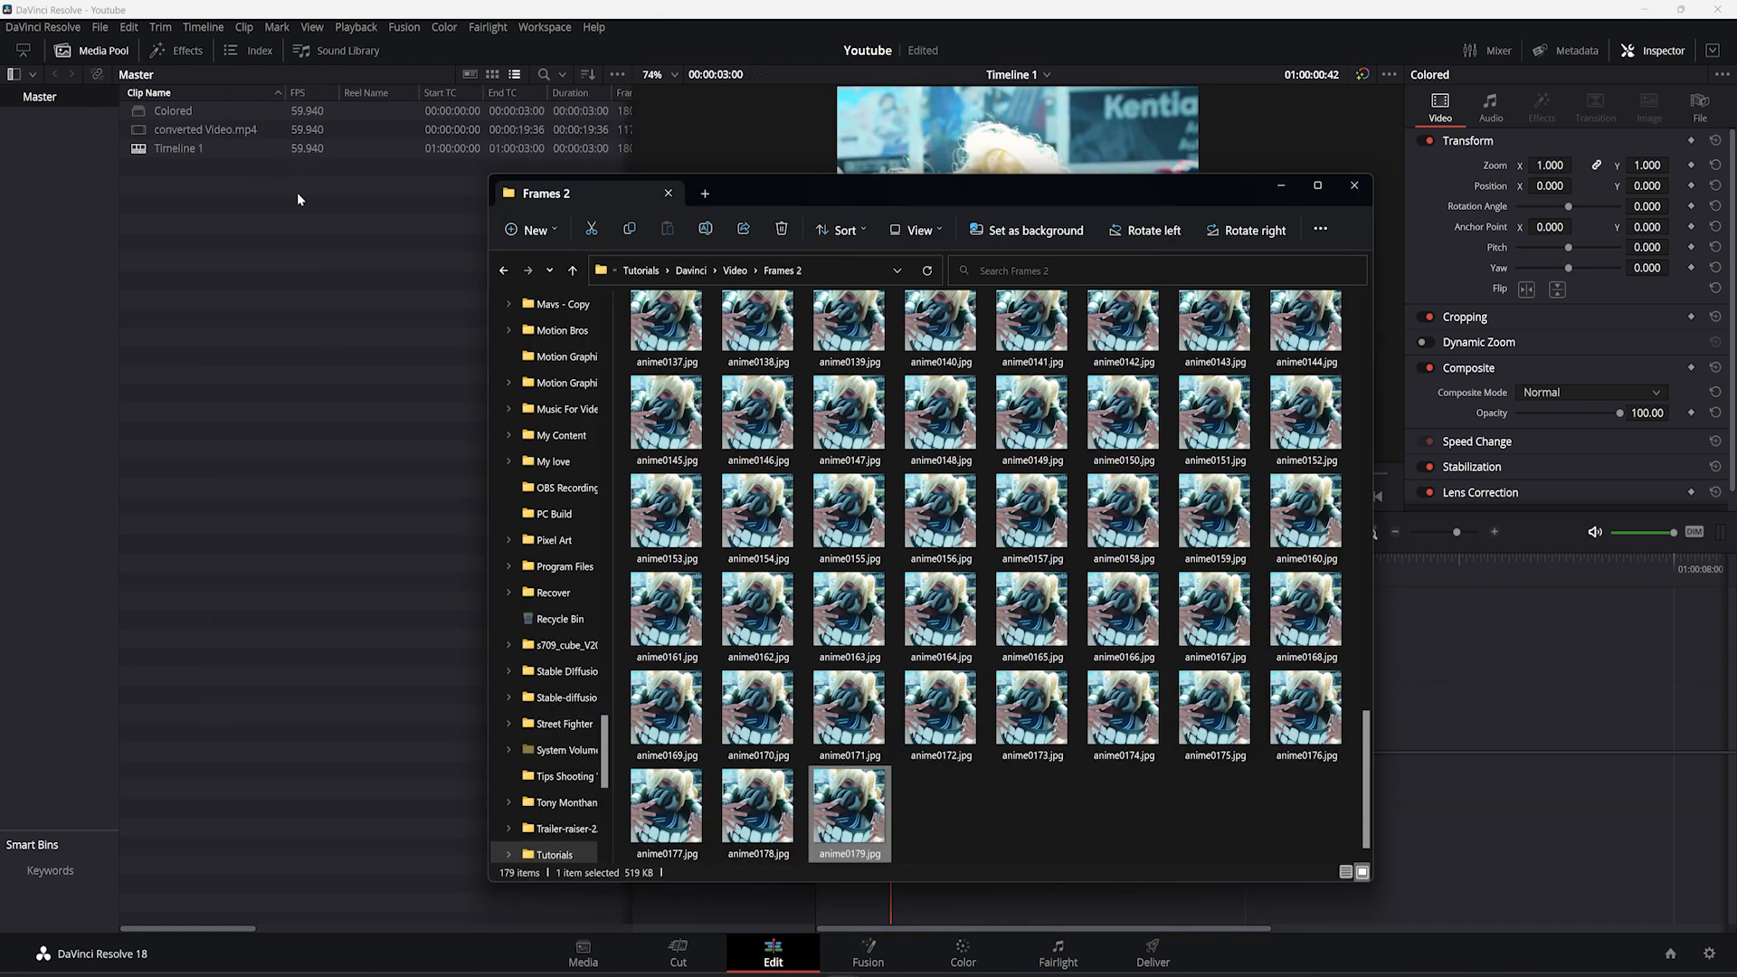
{"action": "left_click_drag", "start_coordinate": [814, 190], "coordinate": [412, 169]}
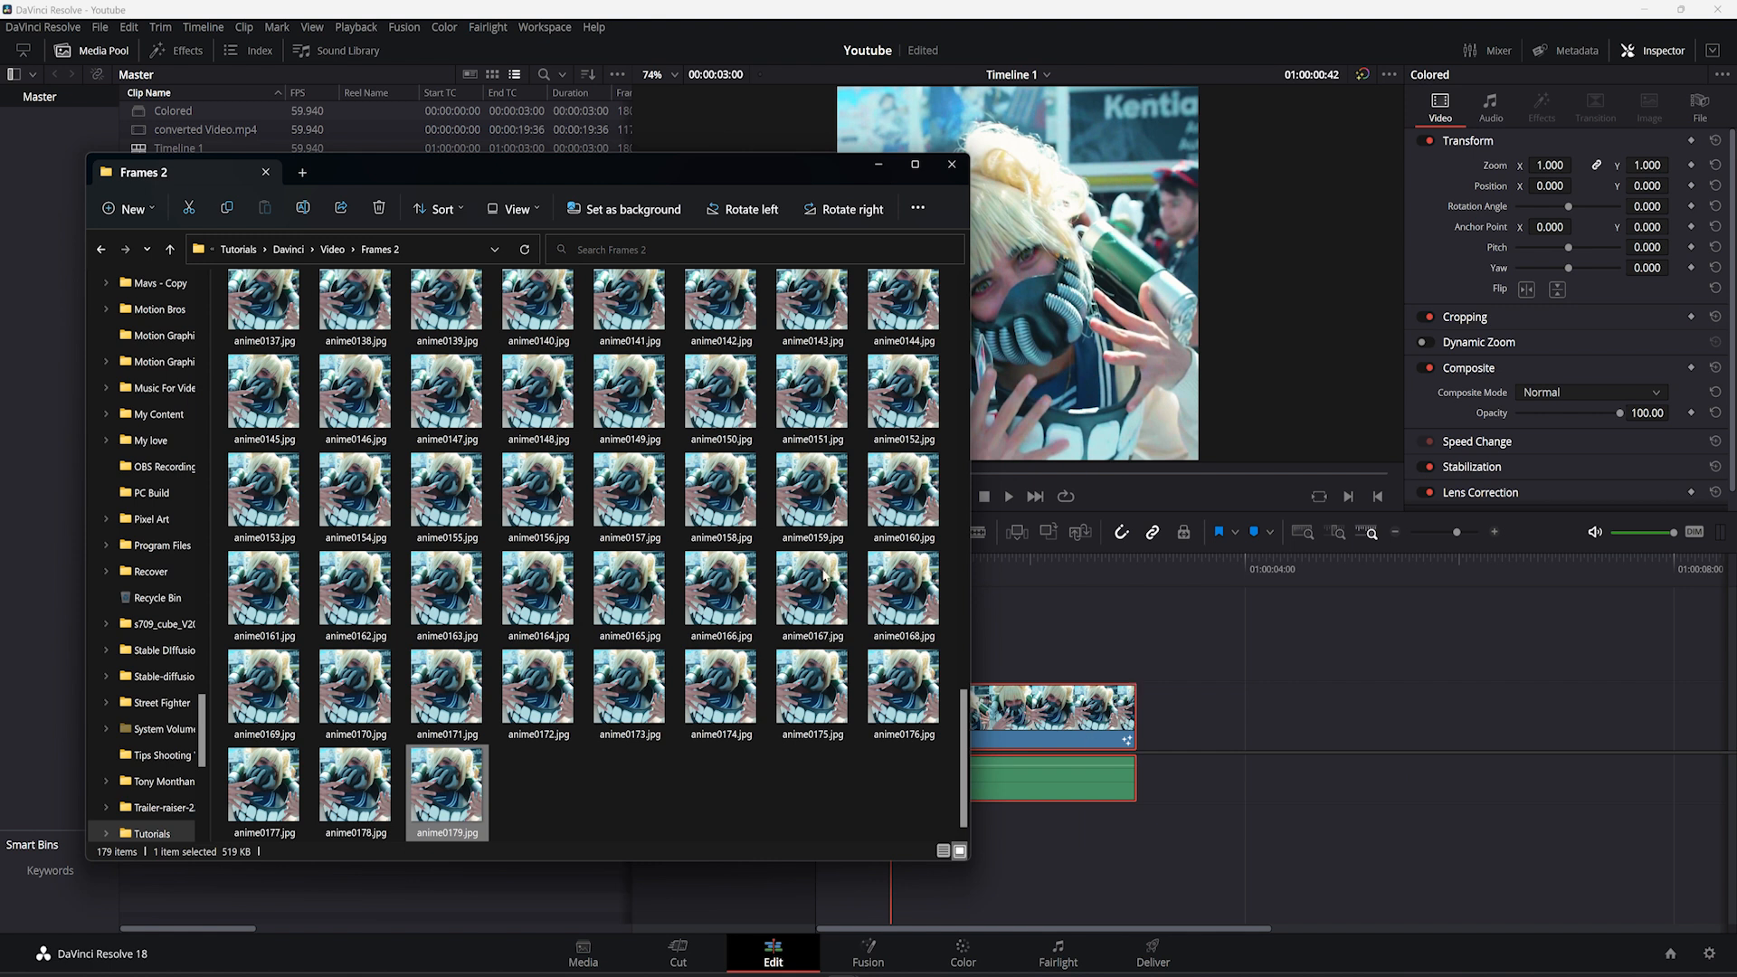
{"action": "left_click_drag", "start_coordinate": [700, 180], "coordinate": [1045, 171]}
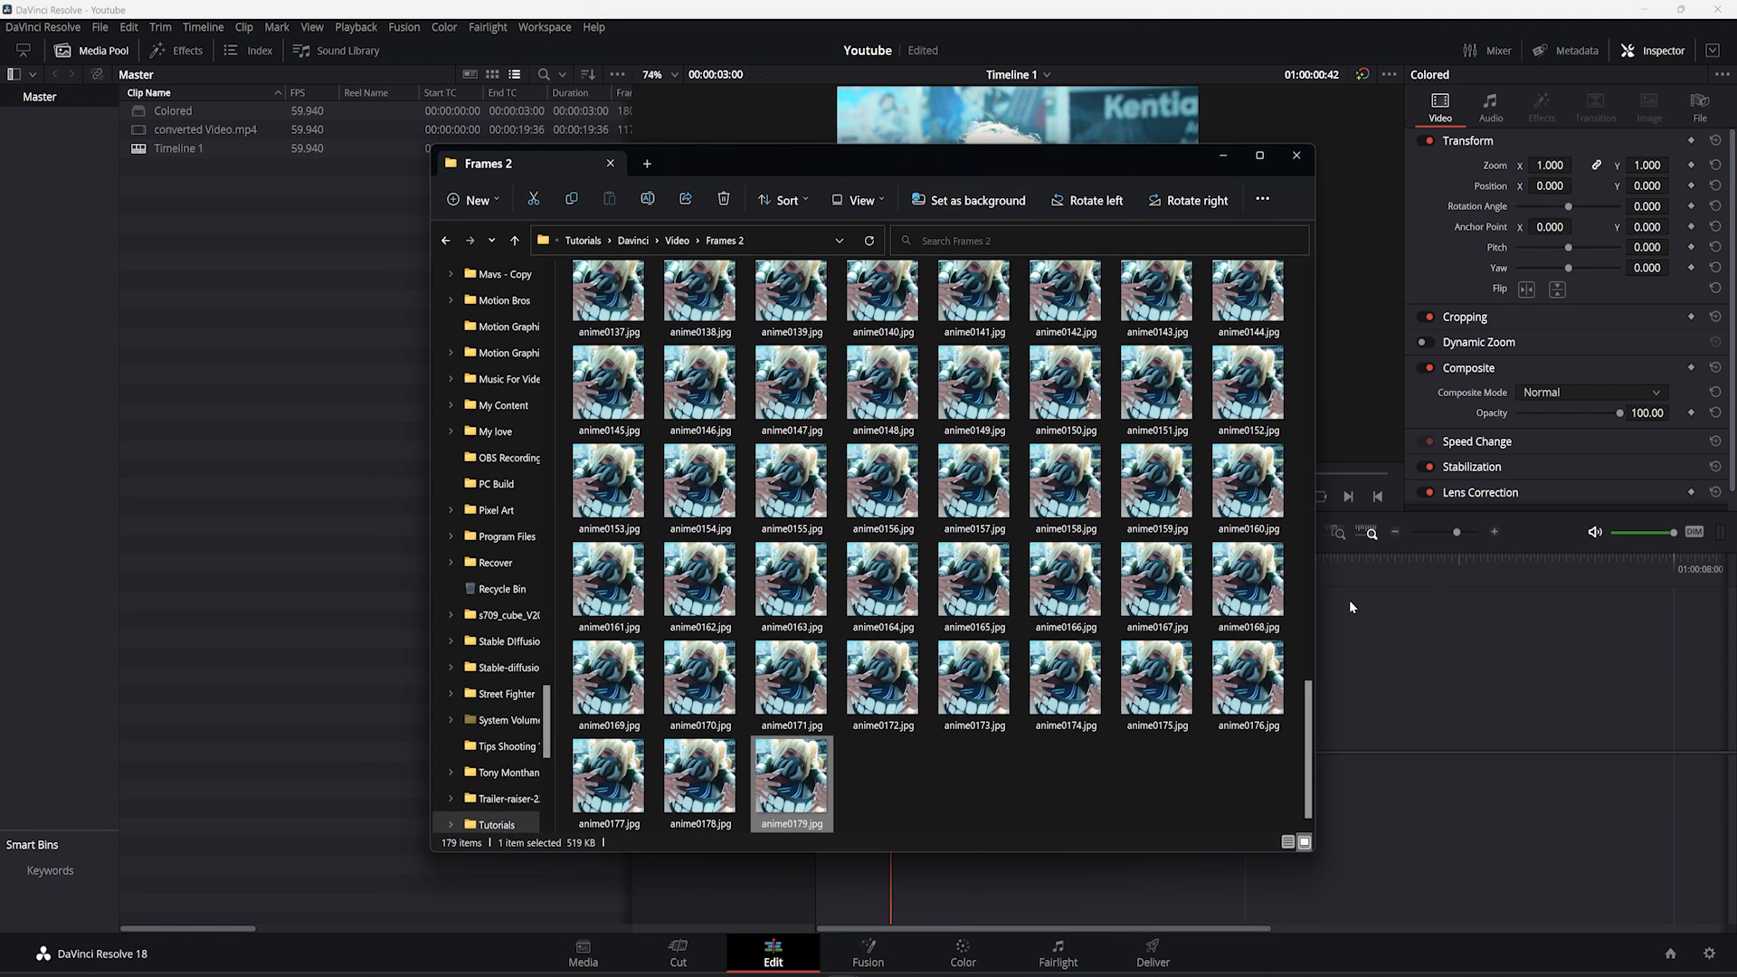
{"action": "left_click_drag", "start_coordinate": [1315, 604], "coordinate": [812, 604]}
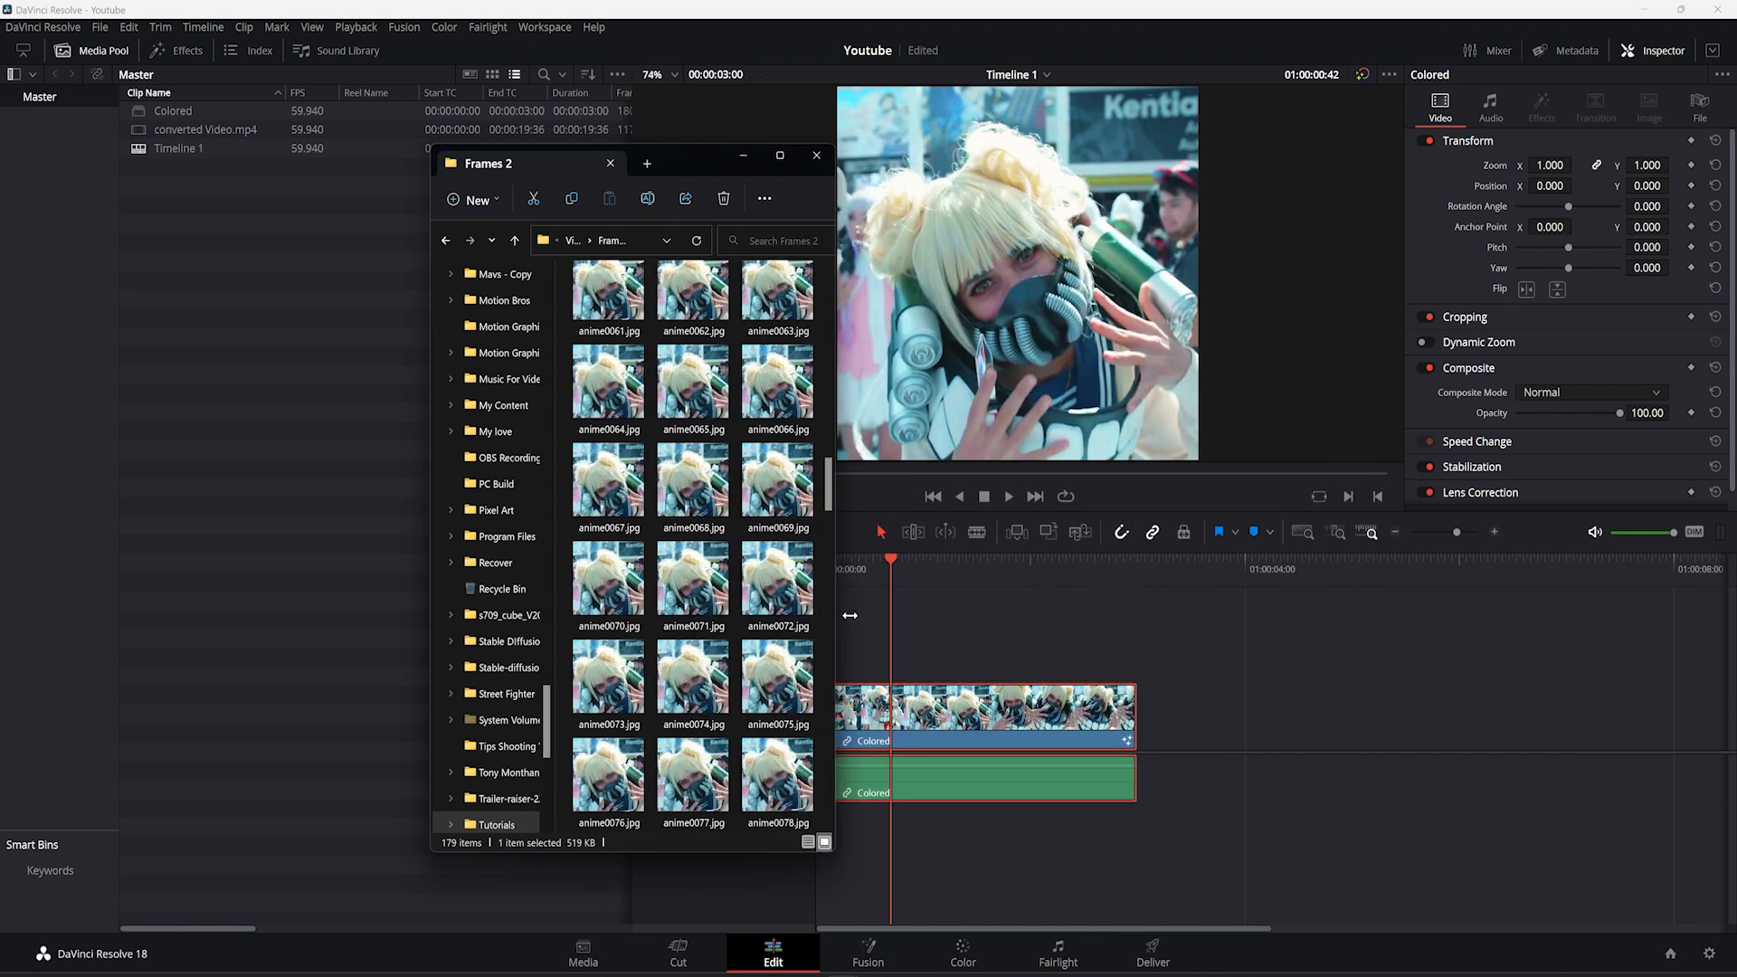
{"action": "scroll", "coordinate": [767, 509], "scroll_direction": "up", "scroll_amount": 10}
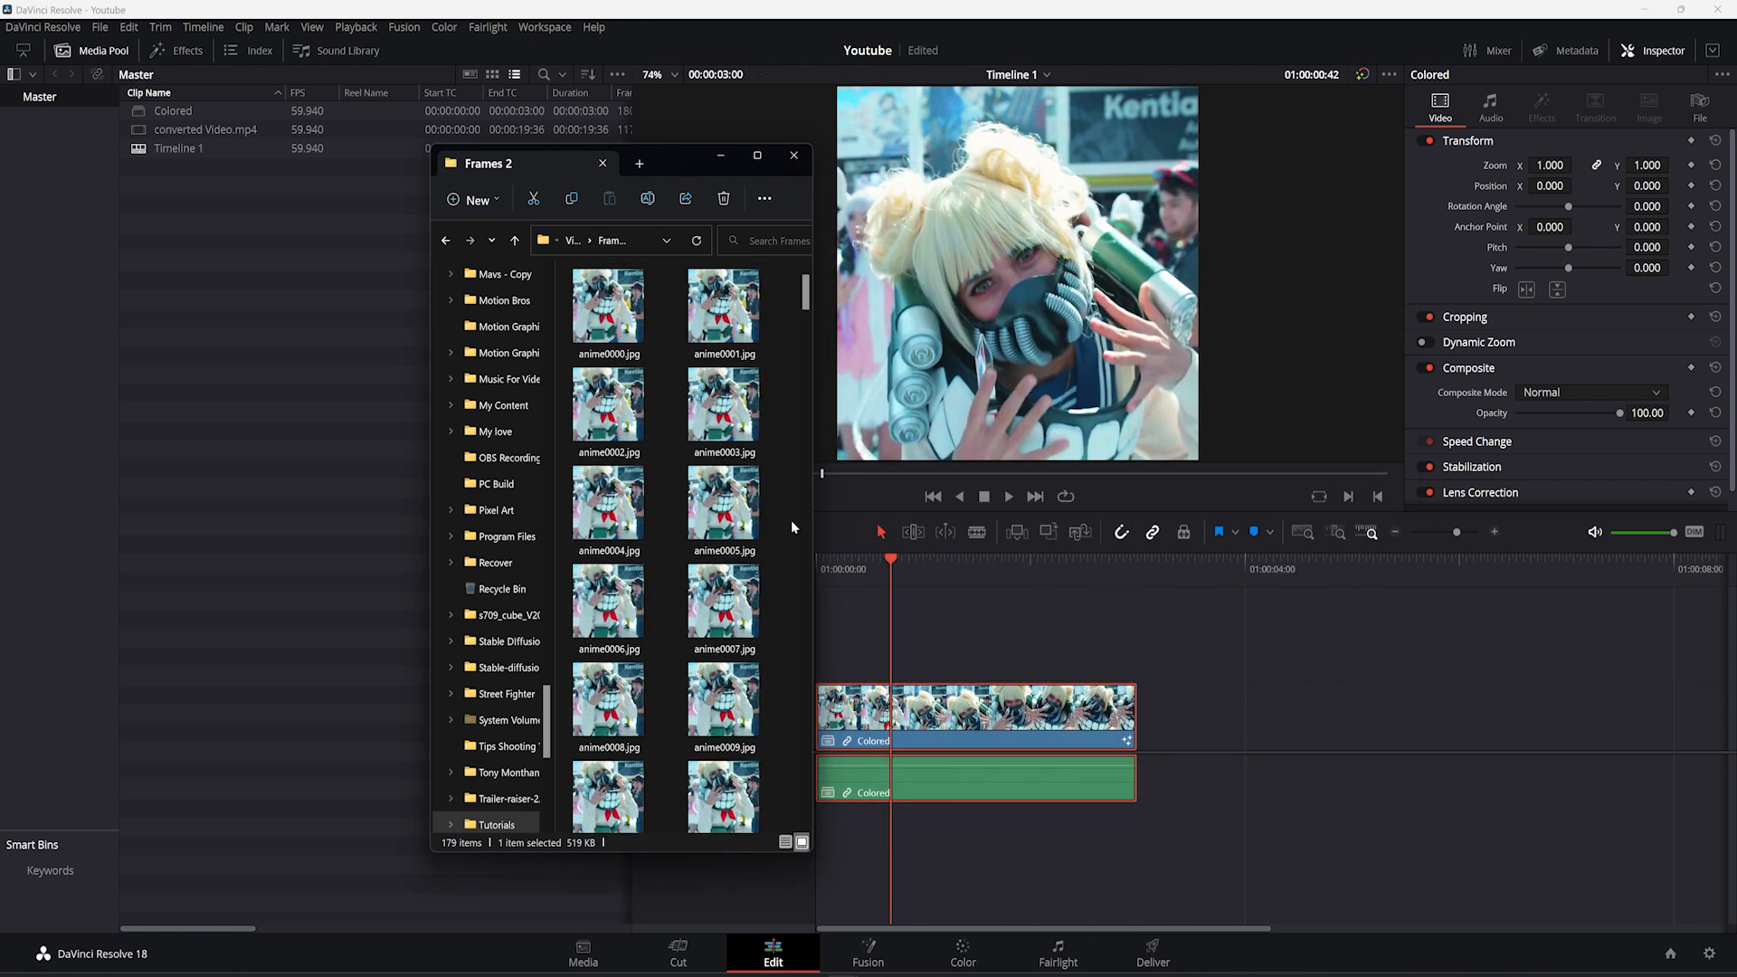
{"action": "left_click_drag", "start_coordinate": [778, 318], "coordinate": [720, 917]}
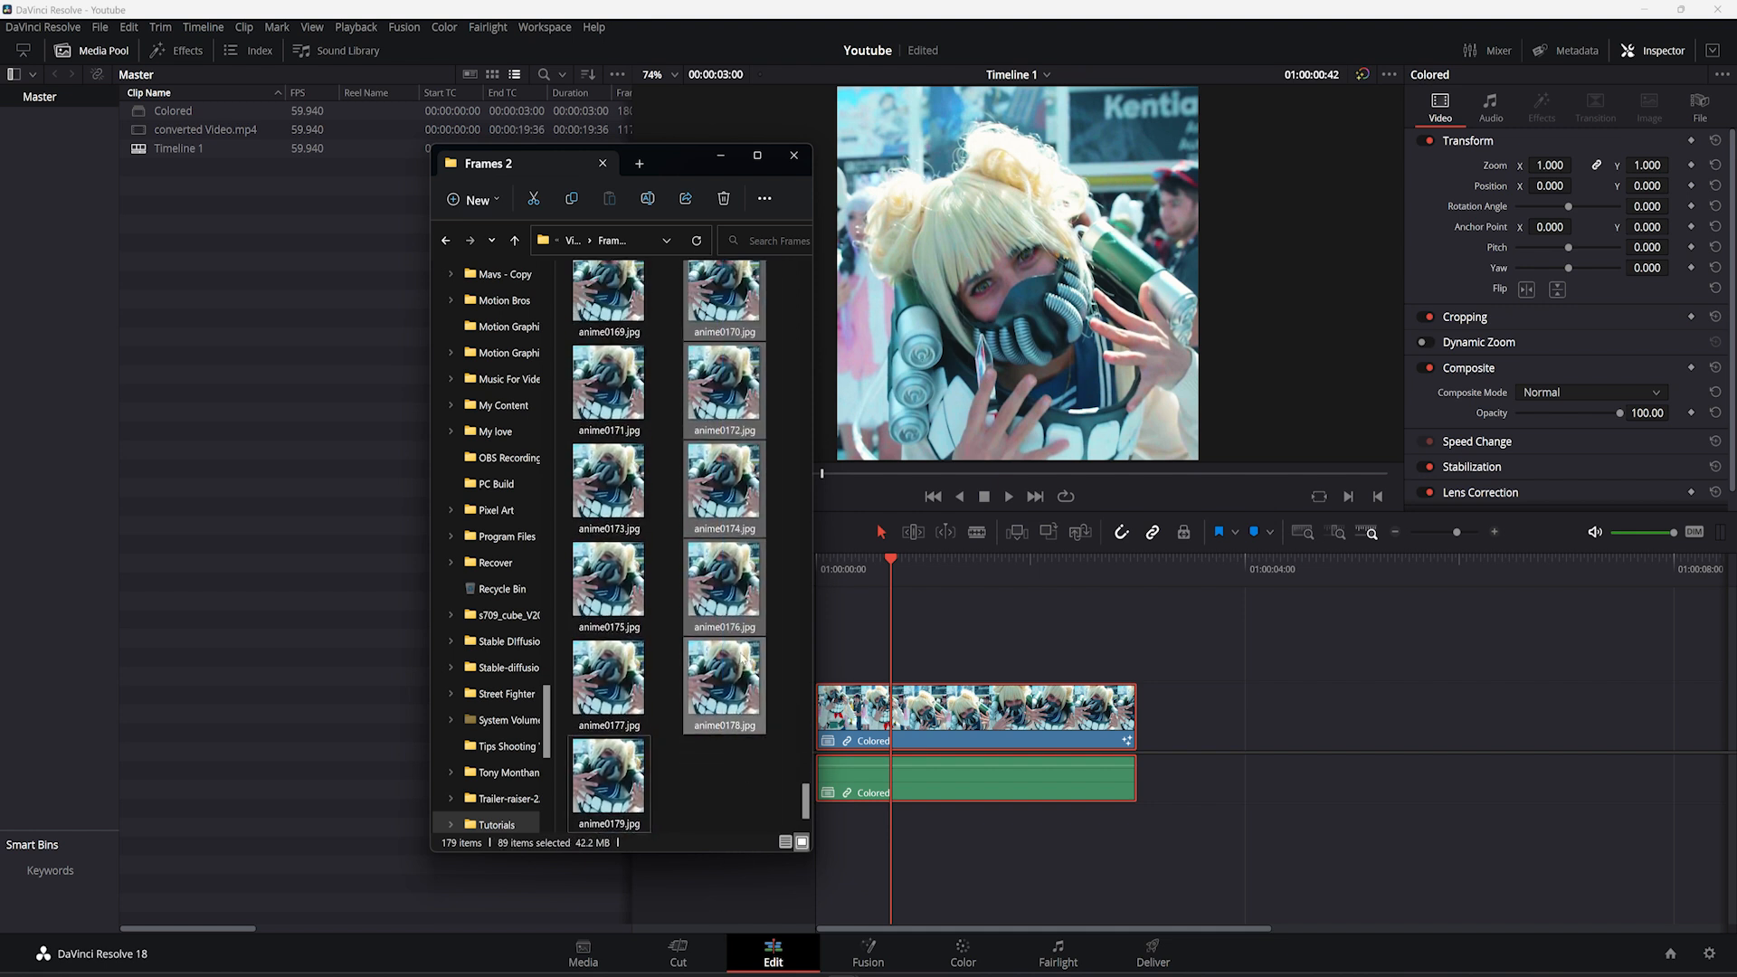
{"action": "right_click", "coordinate": [742, 680]}
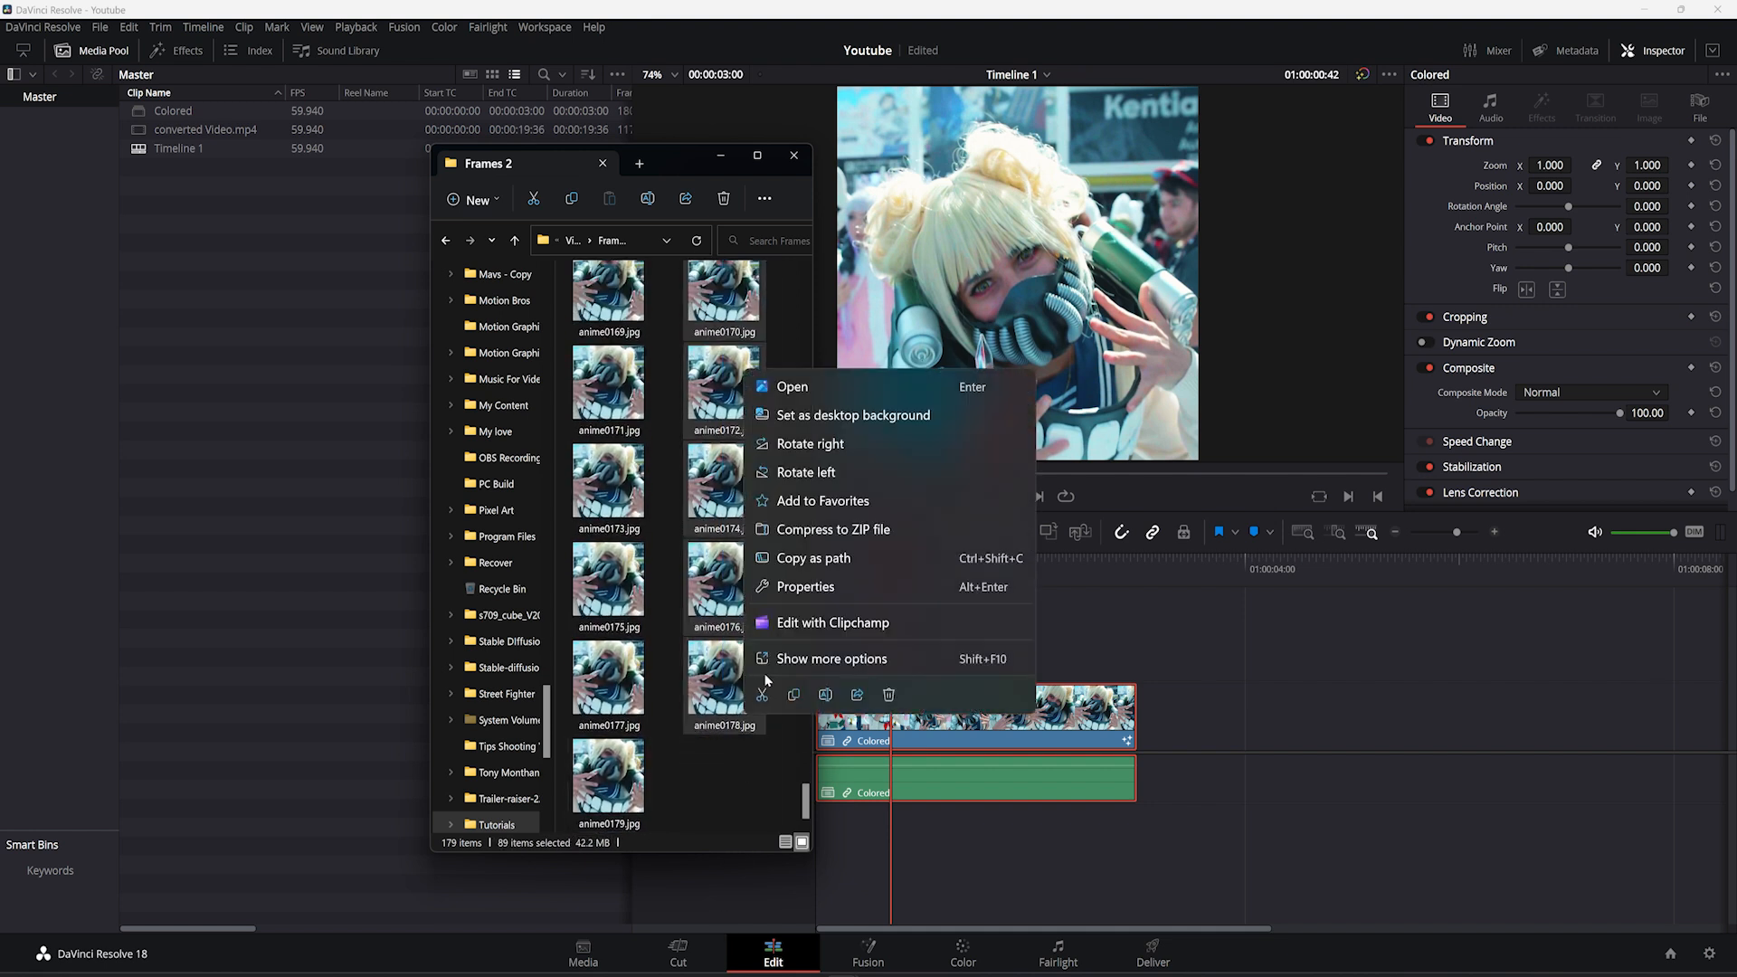
{"action": "left_click", "coordinate": [889, 695]}
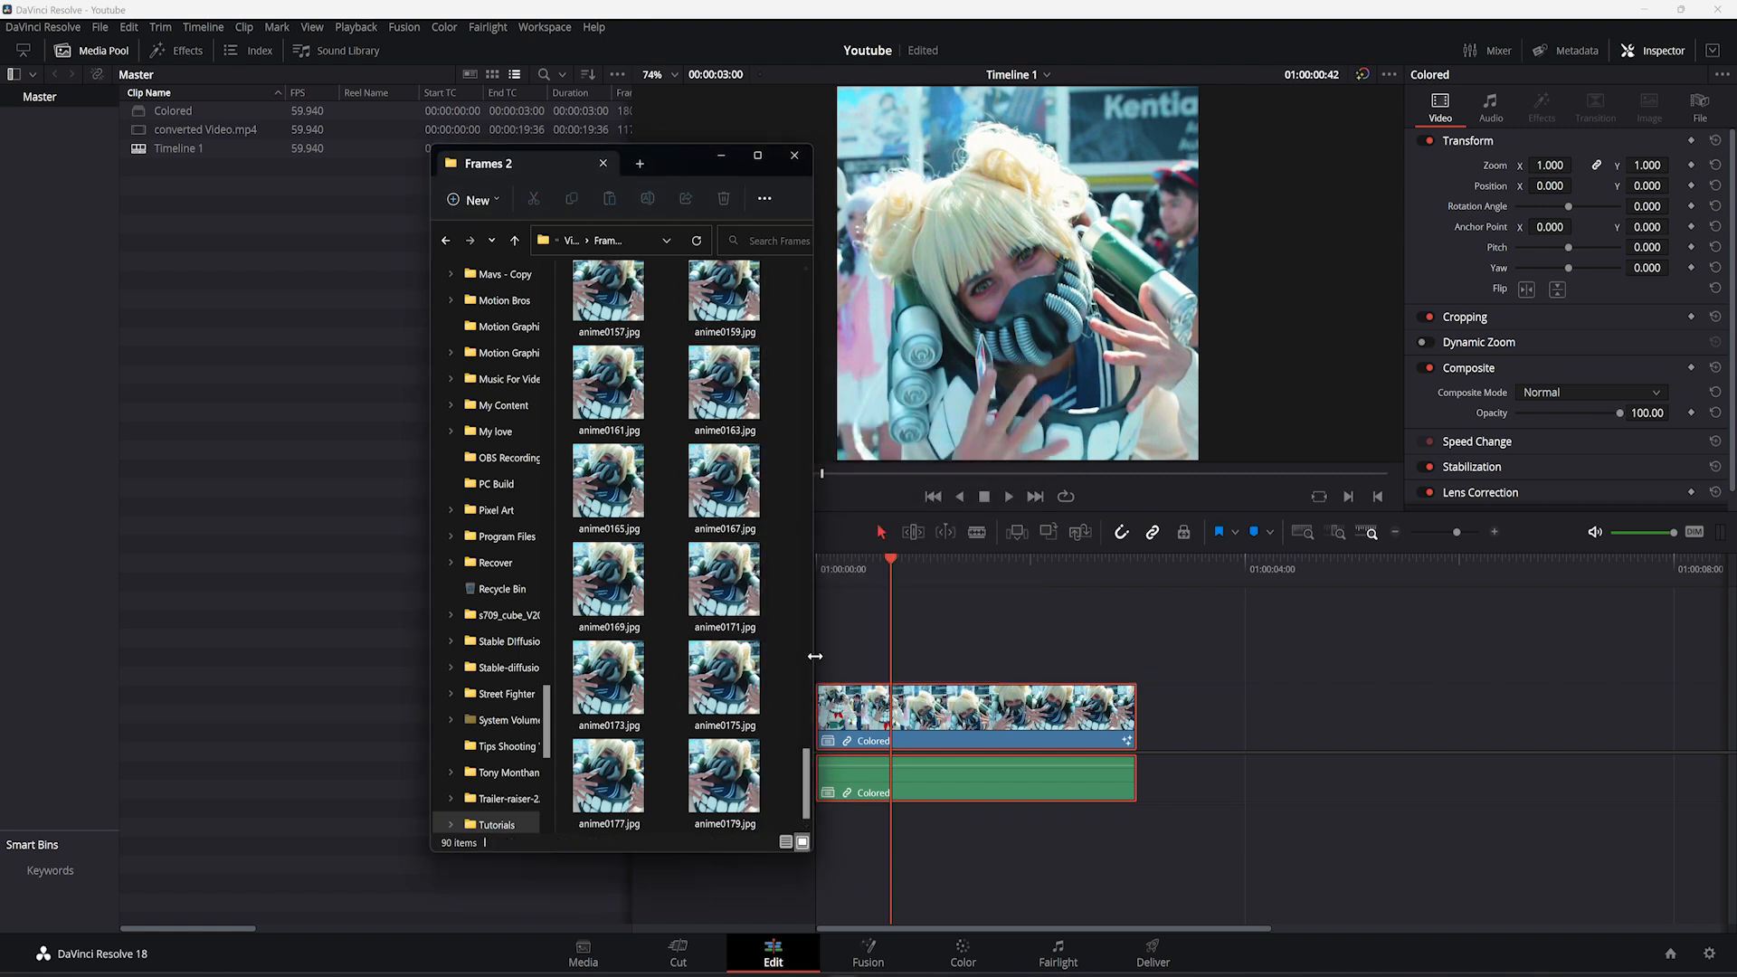
Step: Batch rename all remaining frames in the Frames 2 folder with the base name anime and check the numbered sequence
{"action": "left_click_drag", "start_coordinate": [812, 655], "coordinate": [1178, 685]}
{"action": "scroll", "coordinate": [1127, 688], "scroll_direction": "up", "scroll_amount": 8}
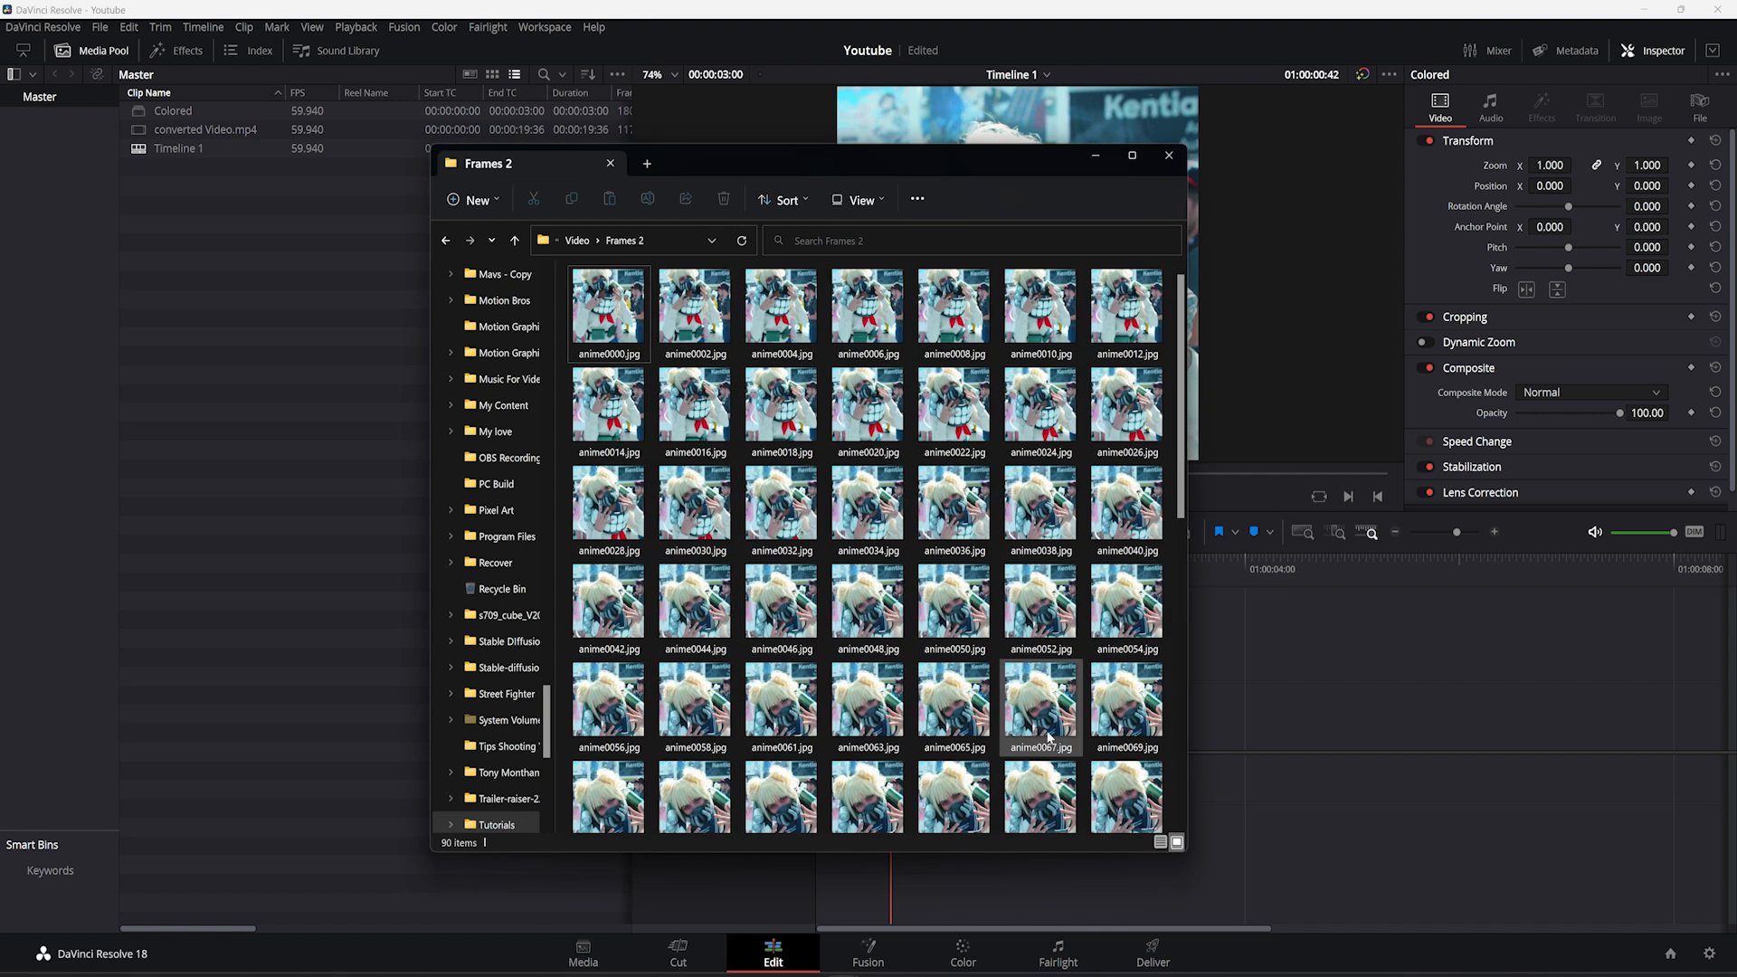
{"action": "left_click", "coordinate": [619, 339]}
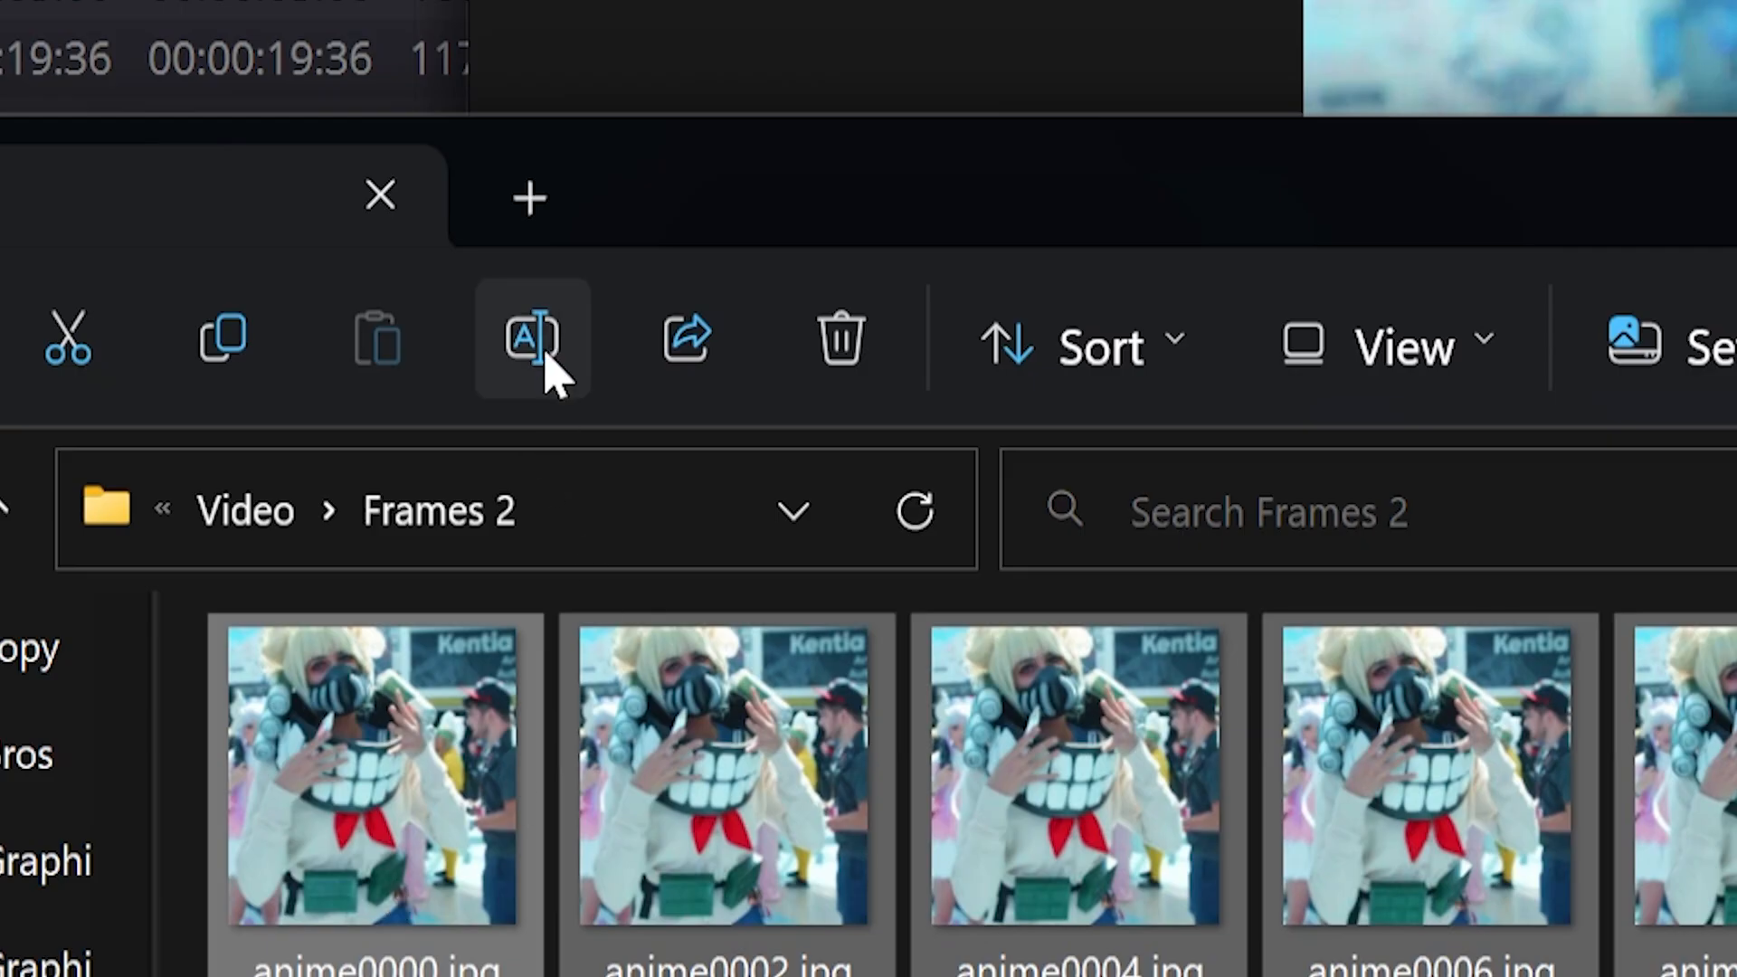
{"action": "left_click", "coordinate": [649, 205]}
{"action": "type", "text": "anime"}
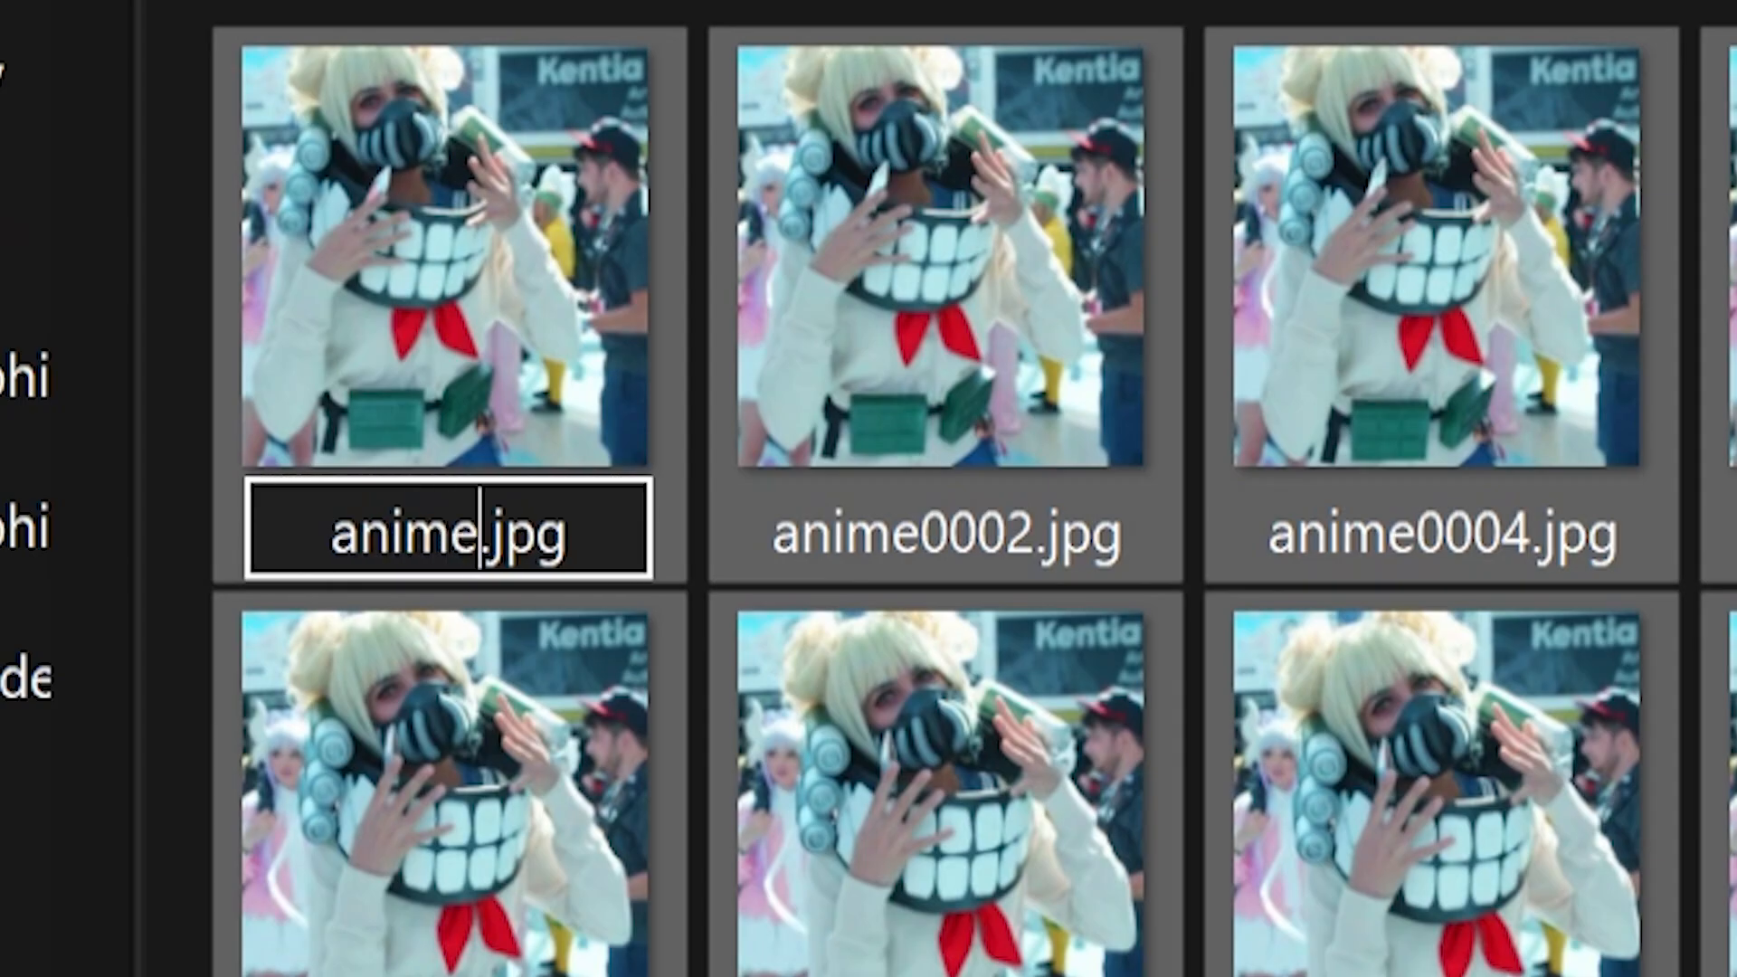
{"action": "key", "text": "Return"}
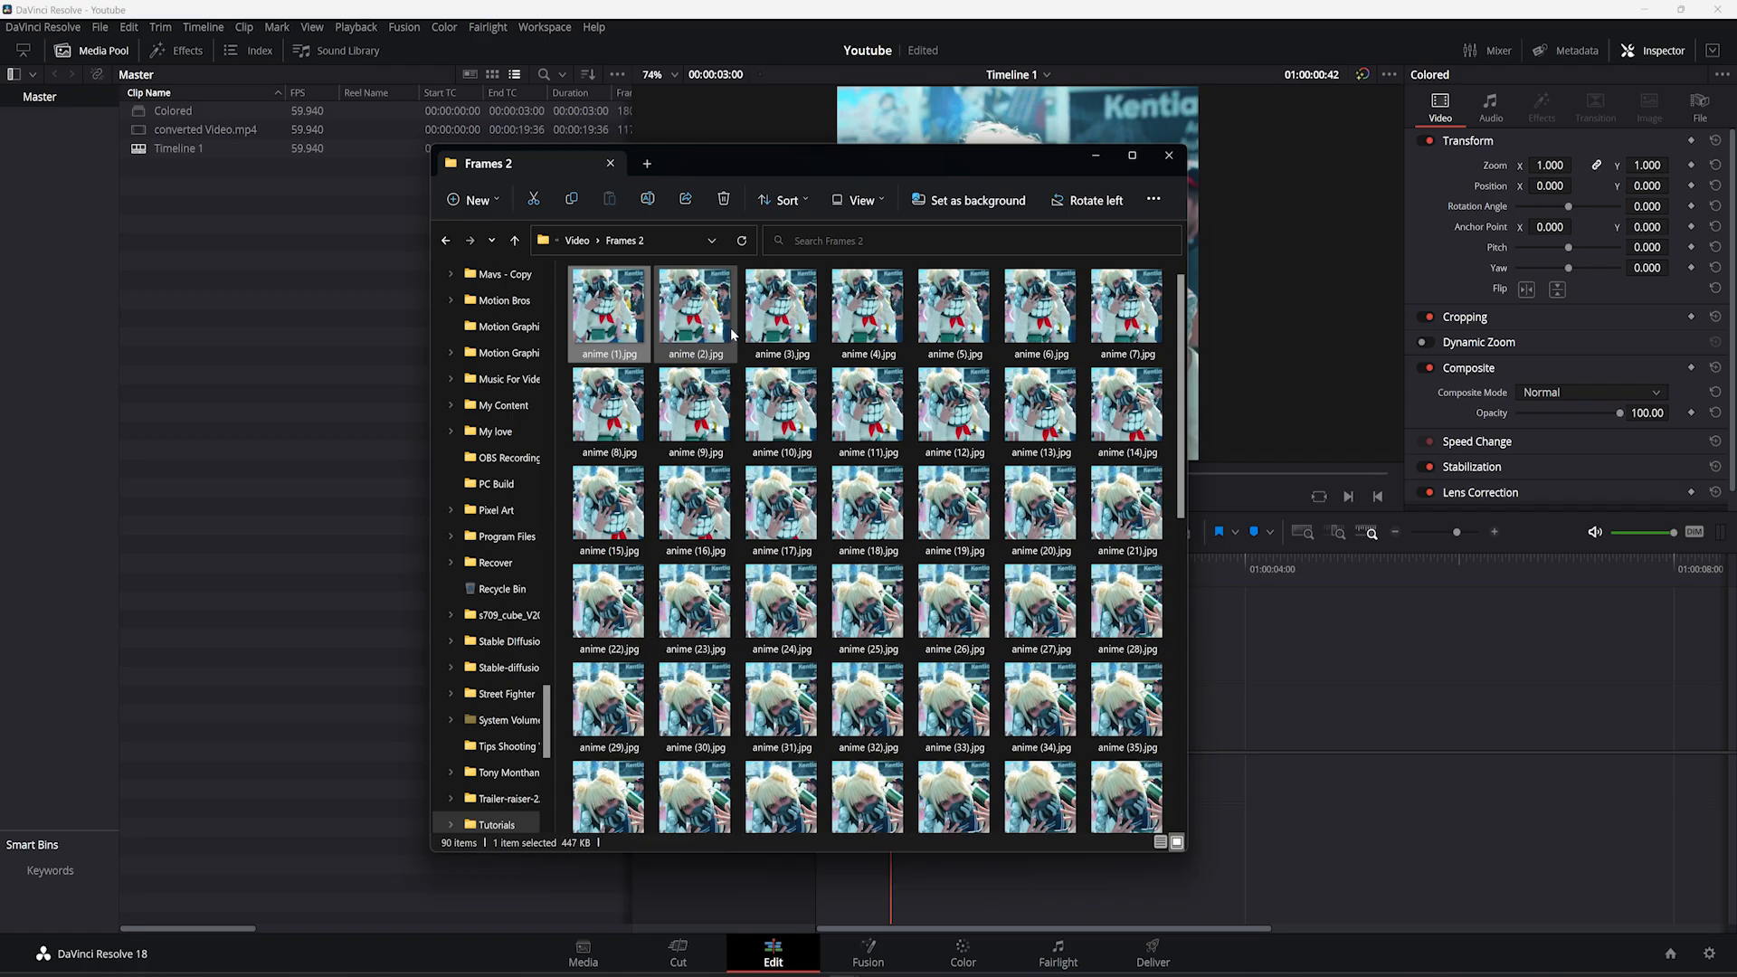
{"action": "scroll", "coordinate": [1009, 479], "scroll_direction": "down", "scroll_amount": 7}
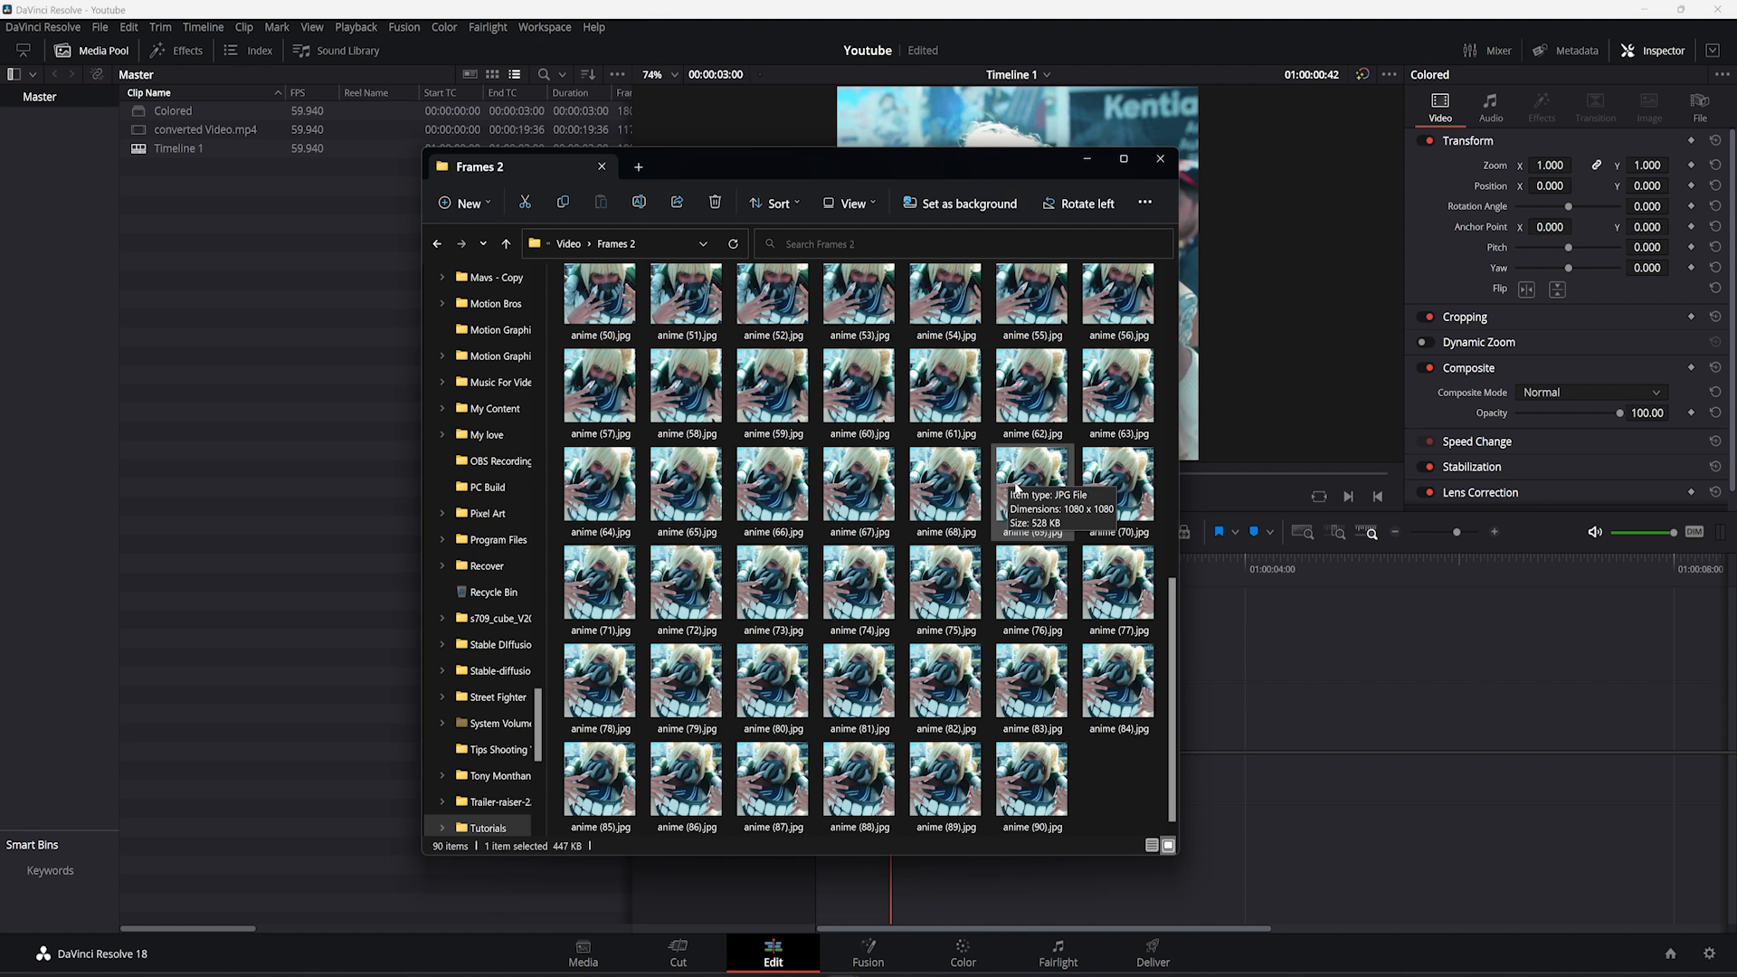
{"action": "scroll", "coordinate": [1015, 489], "scroll_direction": "up", "scroll_amount": 7}
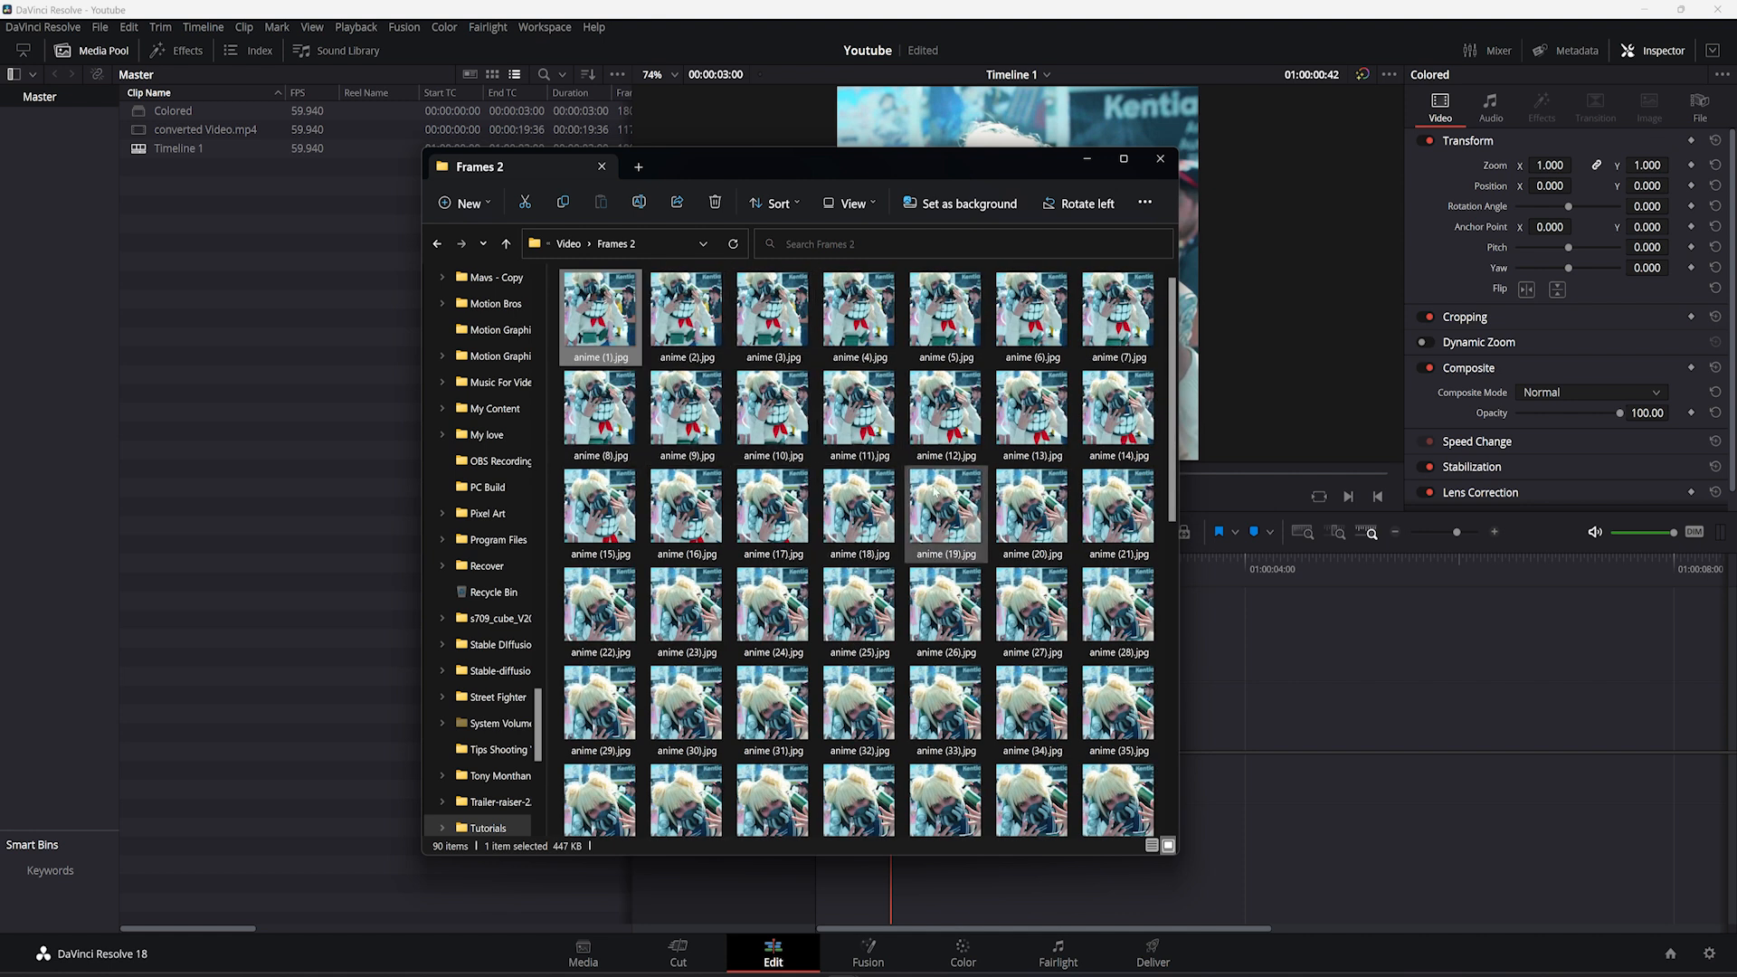
{"action": "scroll", "coordinate": [990, 576], "scroll_direction": "down", "scroll_amount": 7}
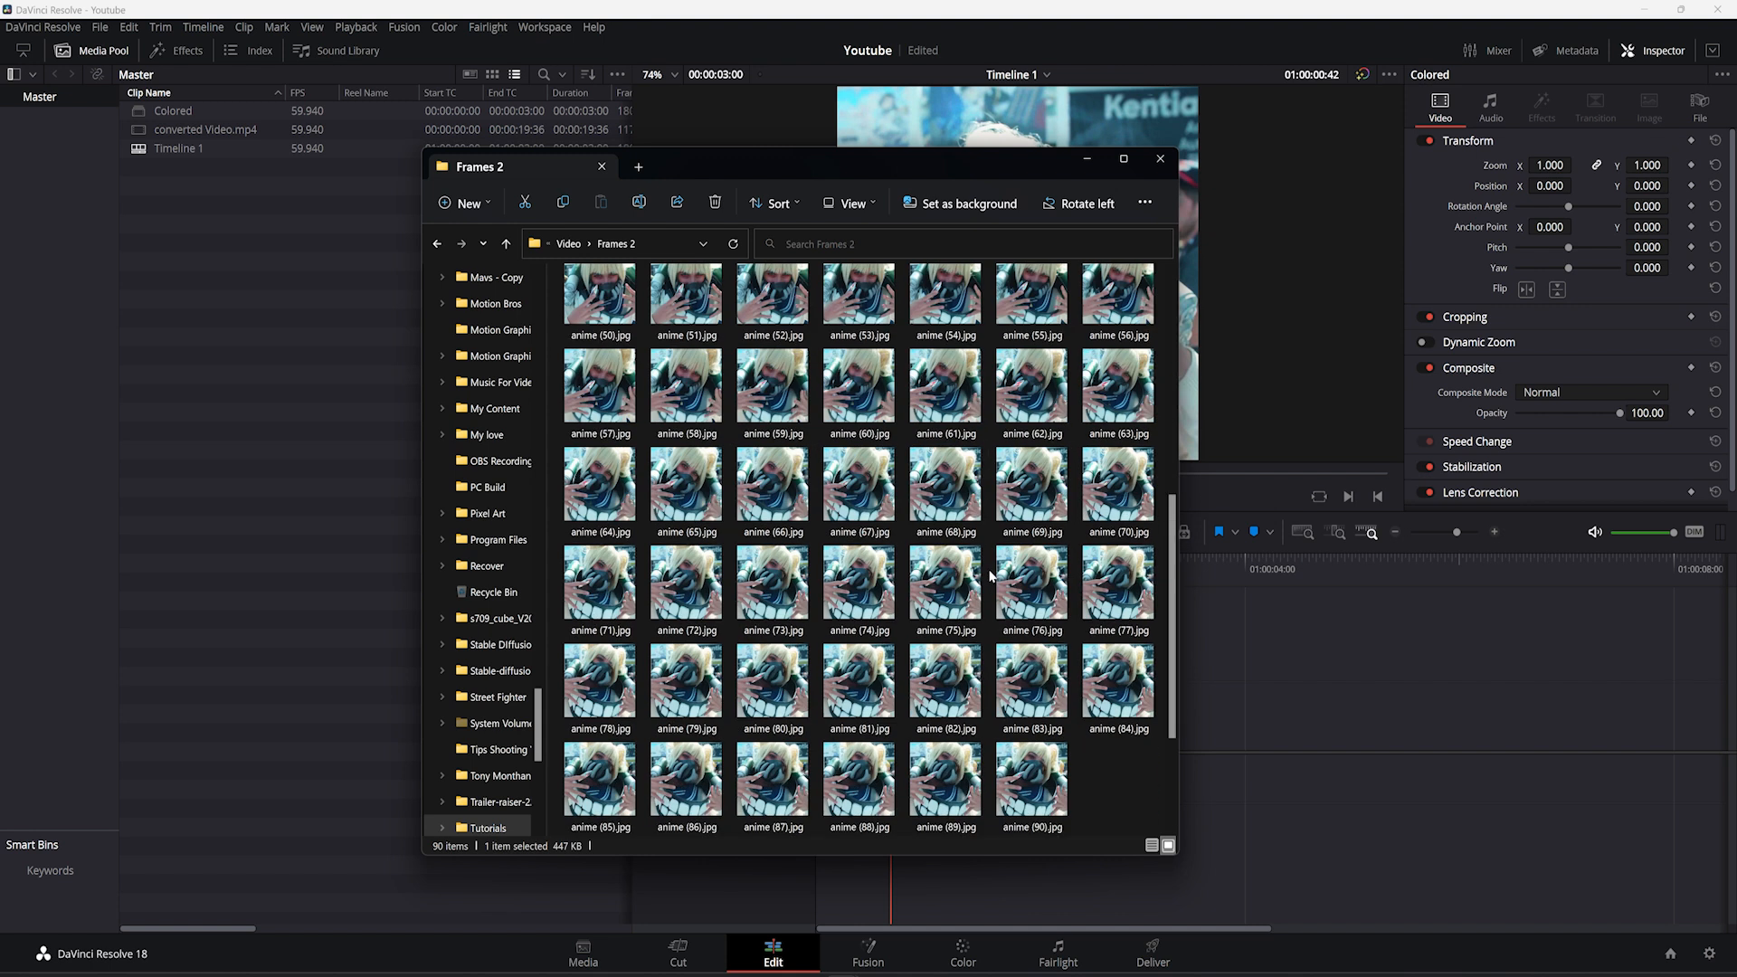
{"action": "scroll", "coordinate": [990, 575], "scroll_direction": "up", "scroll_amount": 7}
{"action": "left_click_drag", "start_coordinate": [1055, 171], "coordinate": [860, 152]}
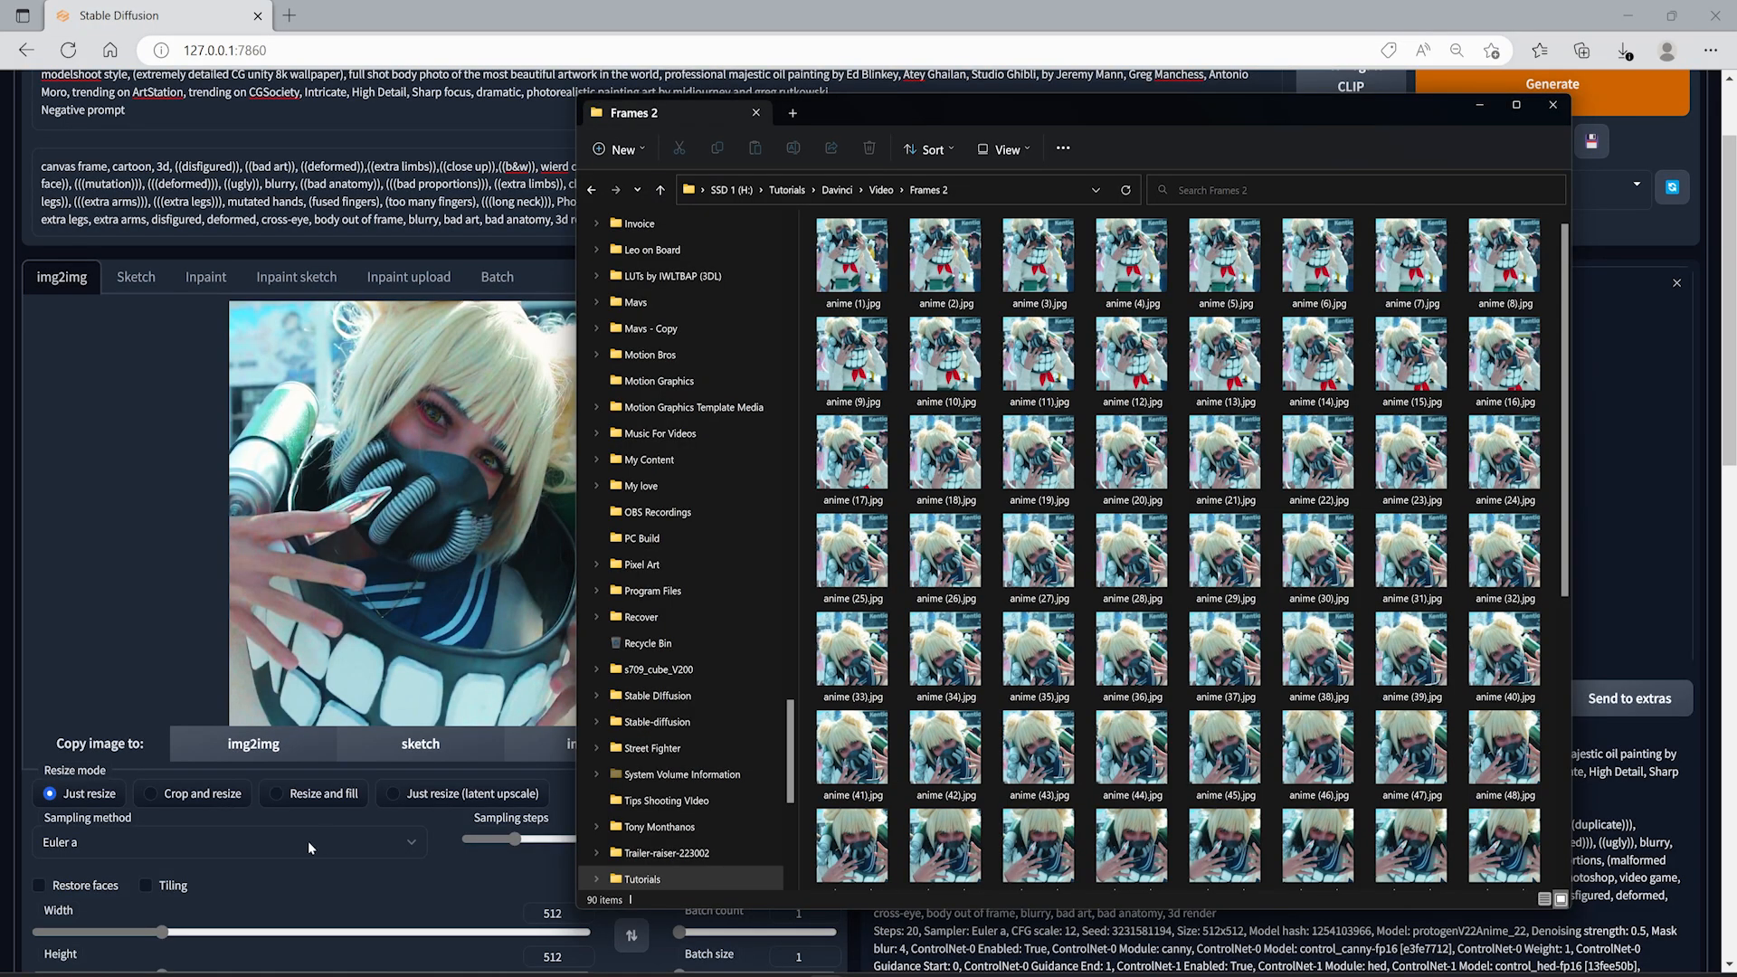
Step: In the Stable Diffusion web UI, examine the img2img prompts, sampling and ControlNet settings, and view the generated image enlarged
{"action": "scroll", "coordinate": [321, 635], "scroll_direction": "down", "scroll_amount": 2}
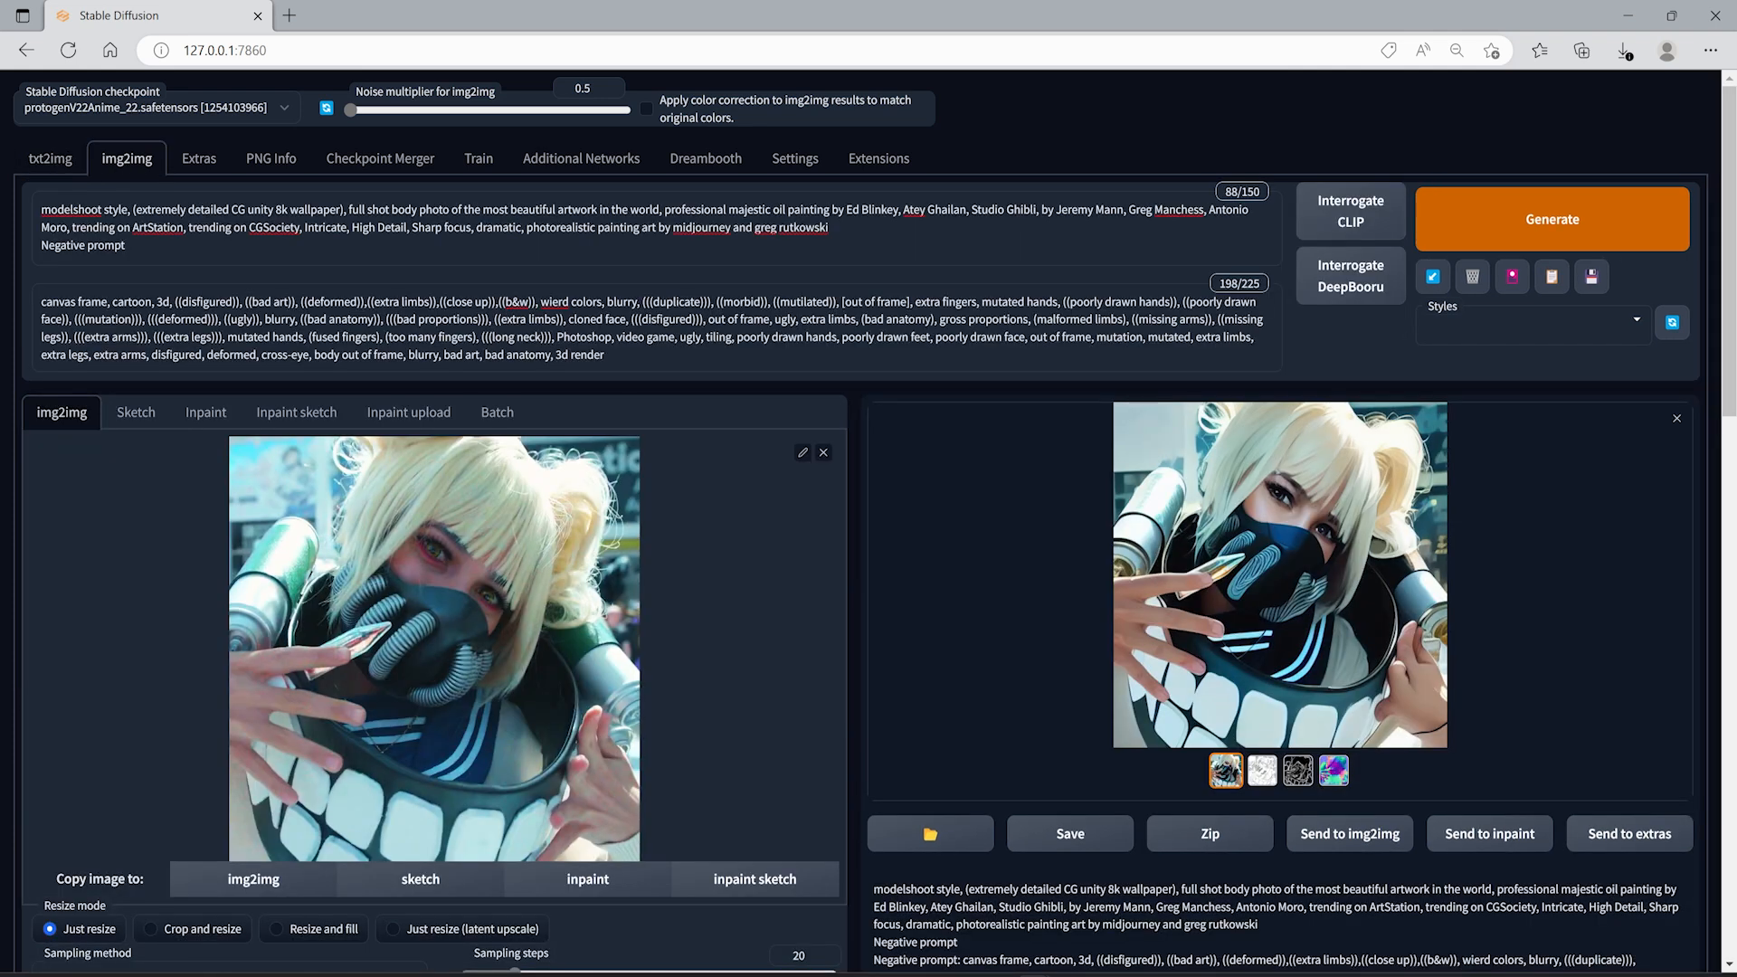
{"action": "scroll", "coordinate": [265, 589], "scroll_direction": "down", "scroll_amount": 7}
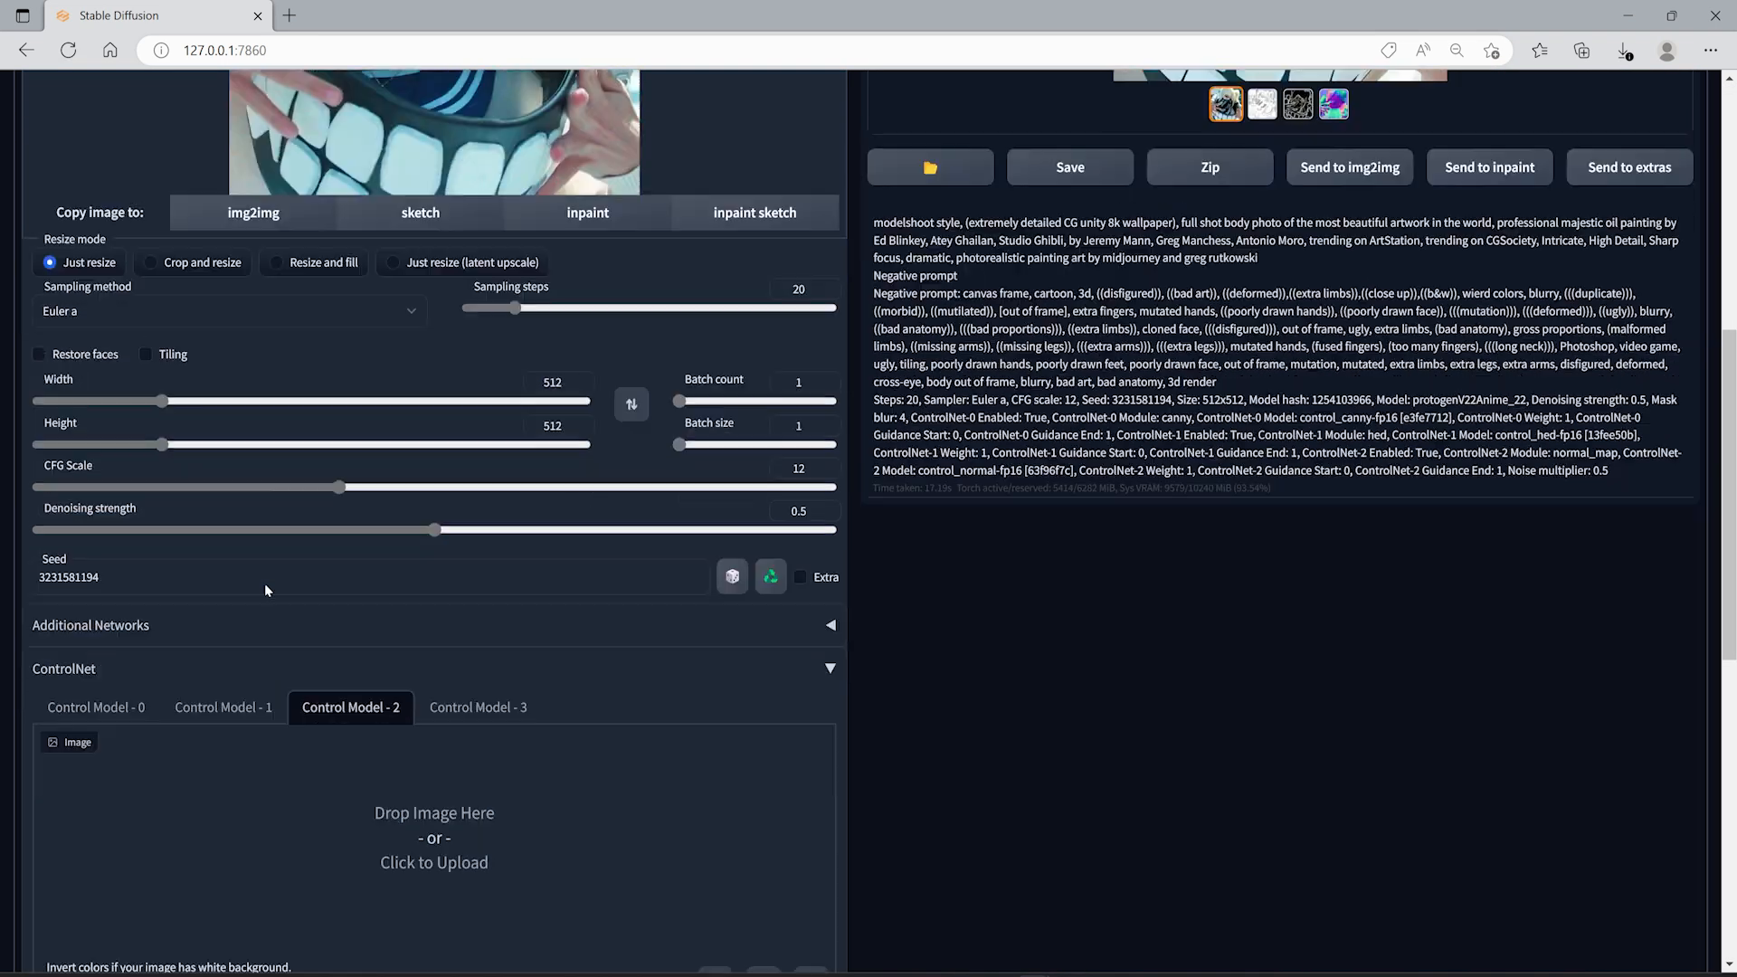
{"action": "scroll", "coordinate": [264, 589], "scroll_direction": "down", "scroll_amount": 3}
{"action": "scroll", "coordinate": [206, 651], "scroll_direction": "down", "scroll_amount": 4}
{"action": "scroll", "coordinate": [207, 650], "scroll_direction": "up", "scroll_amount": 6}
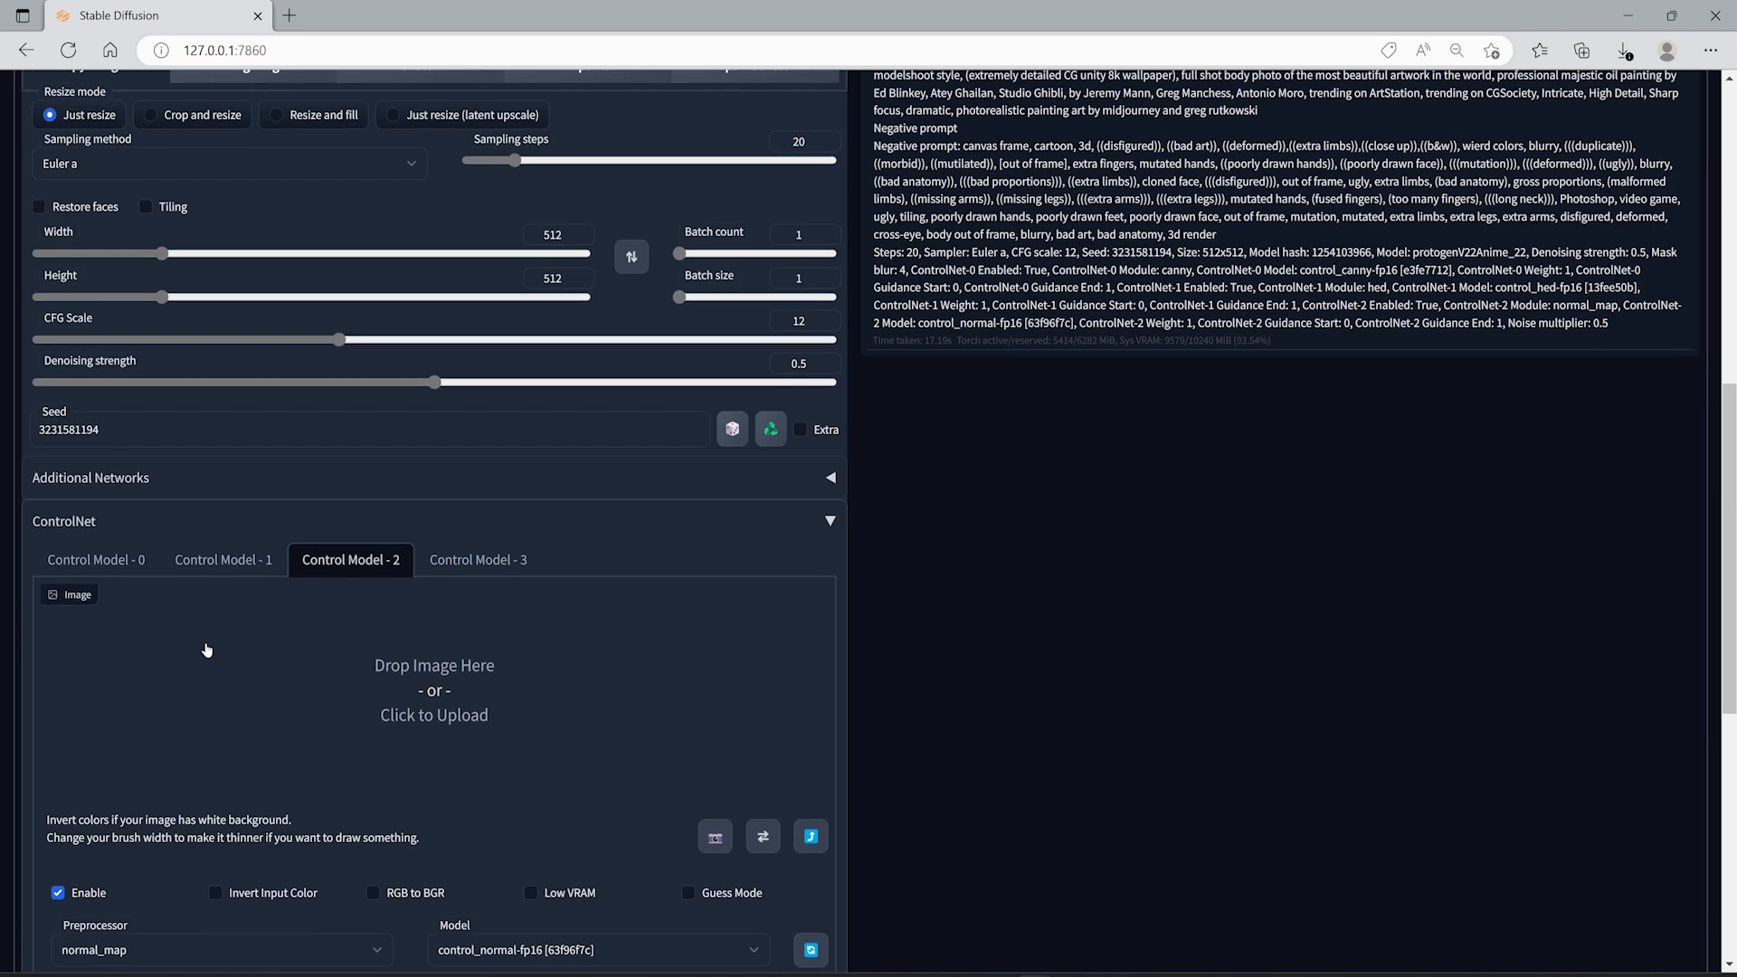
{"action": "scroll", "coordinate": [208, 647], "scroll_direction": "up", "scroll_amount": 9}
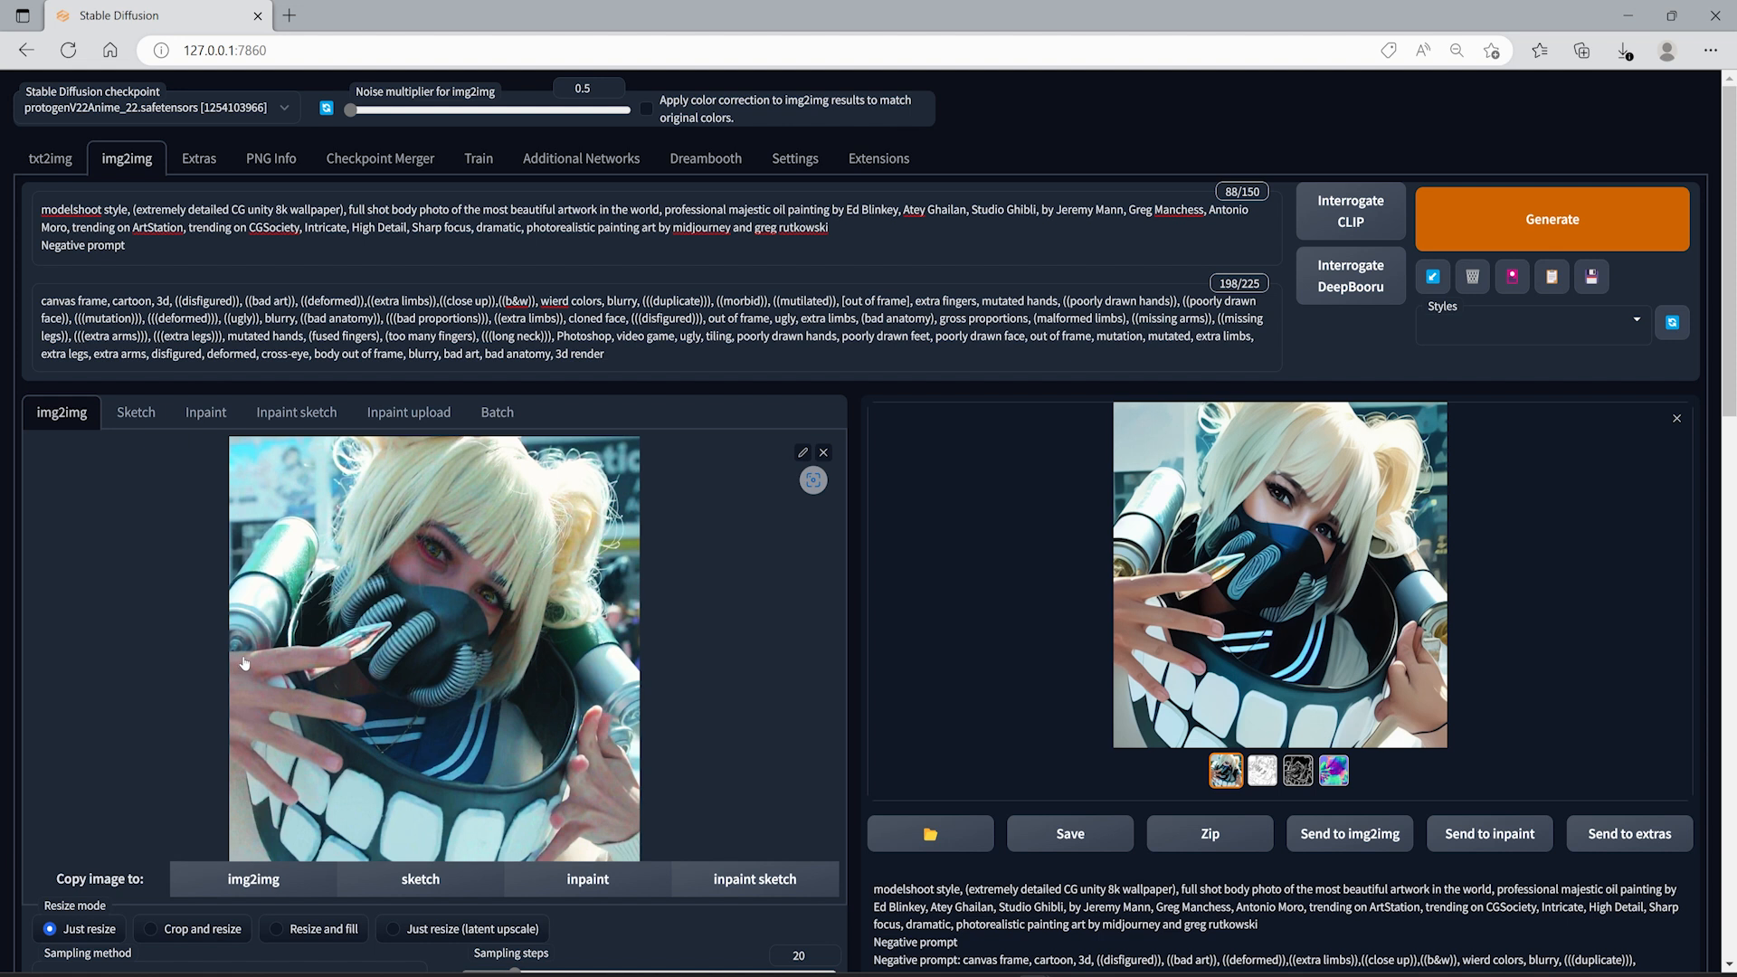
{"action": "left_click", "coordinate": [1285, 560]}
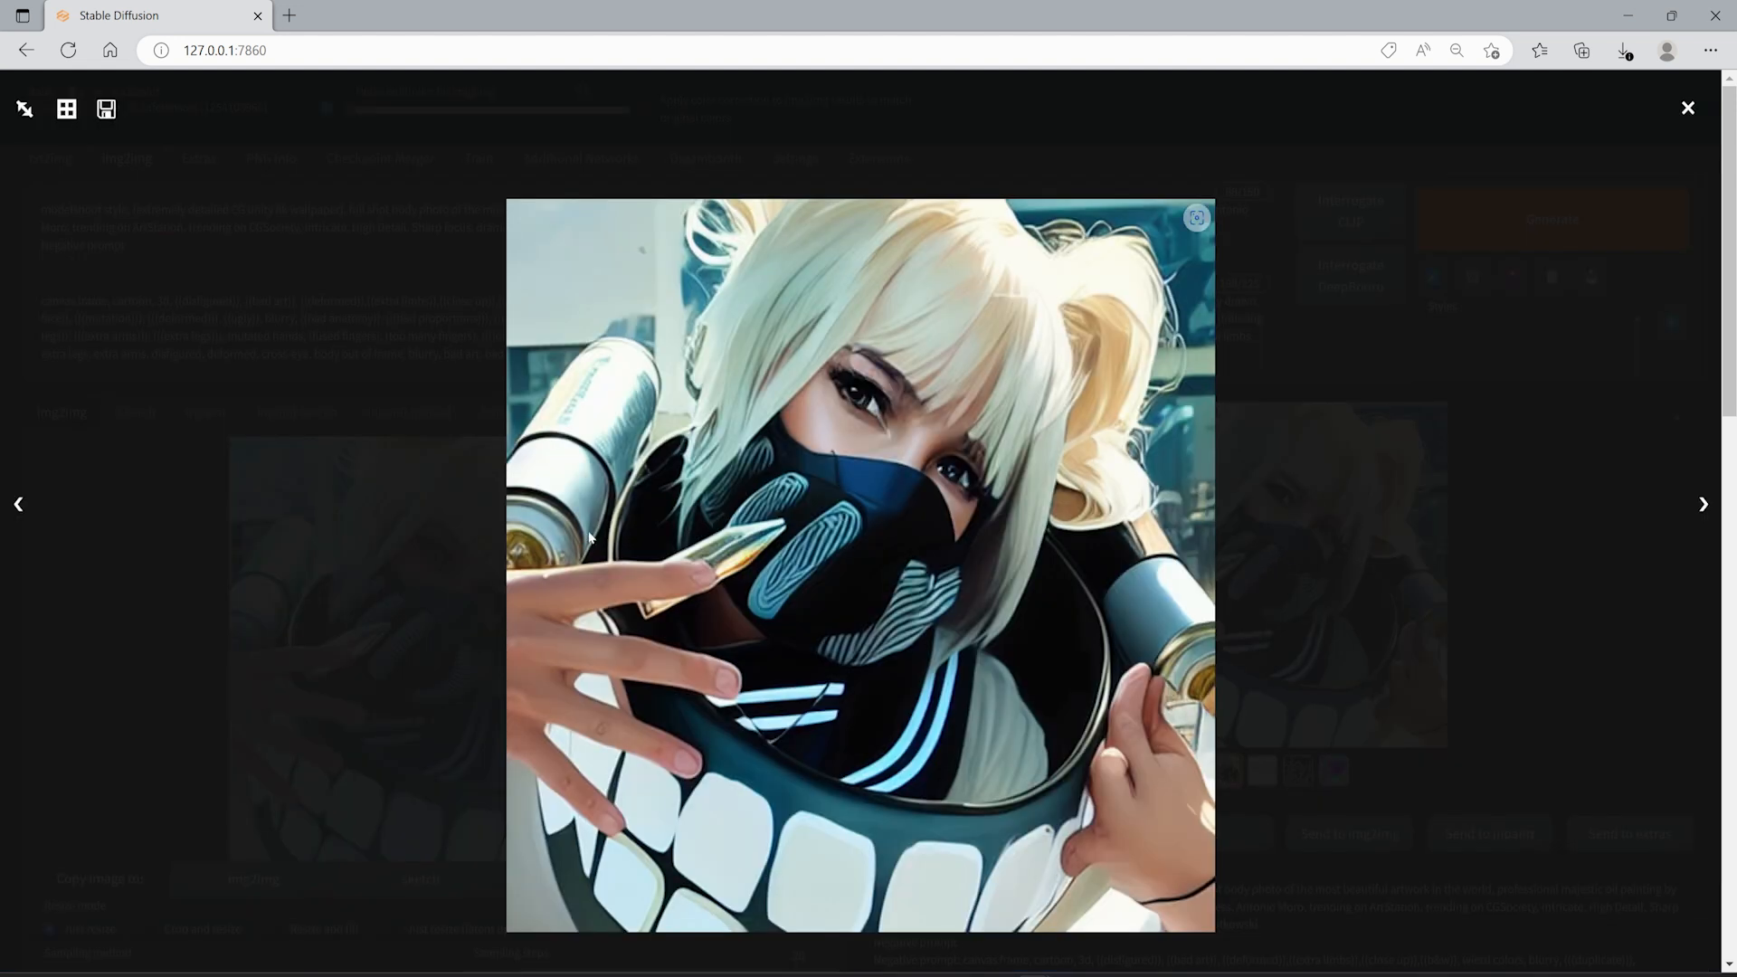
{"action": "left_click", "coordinate": [486, 525]}
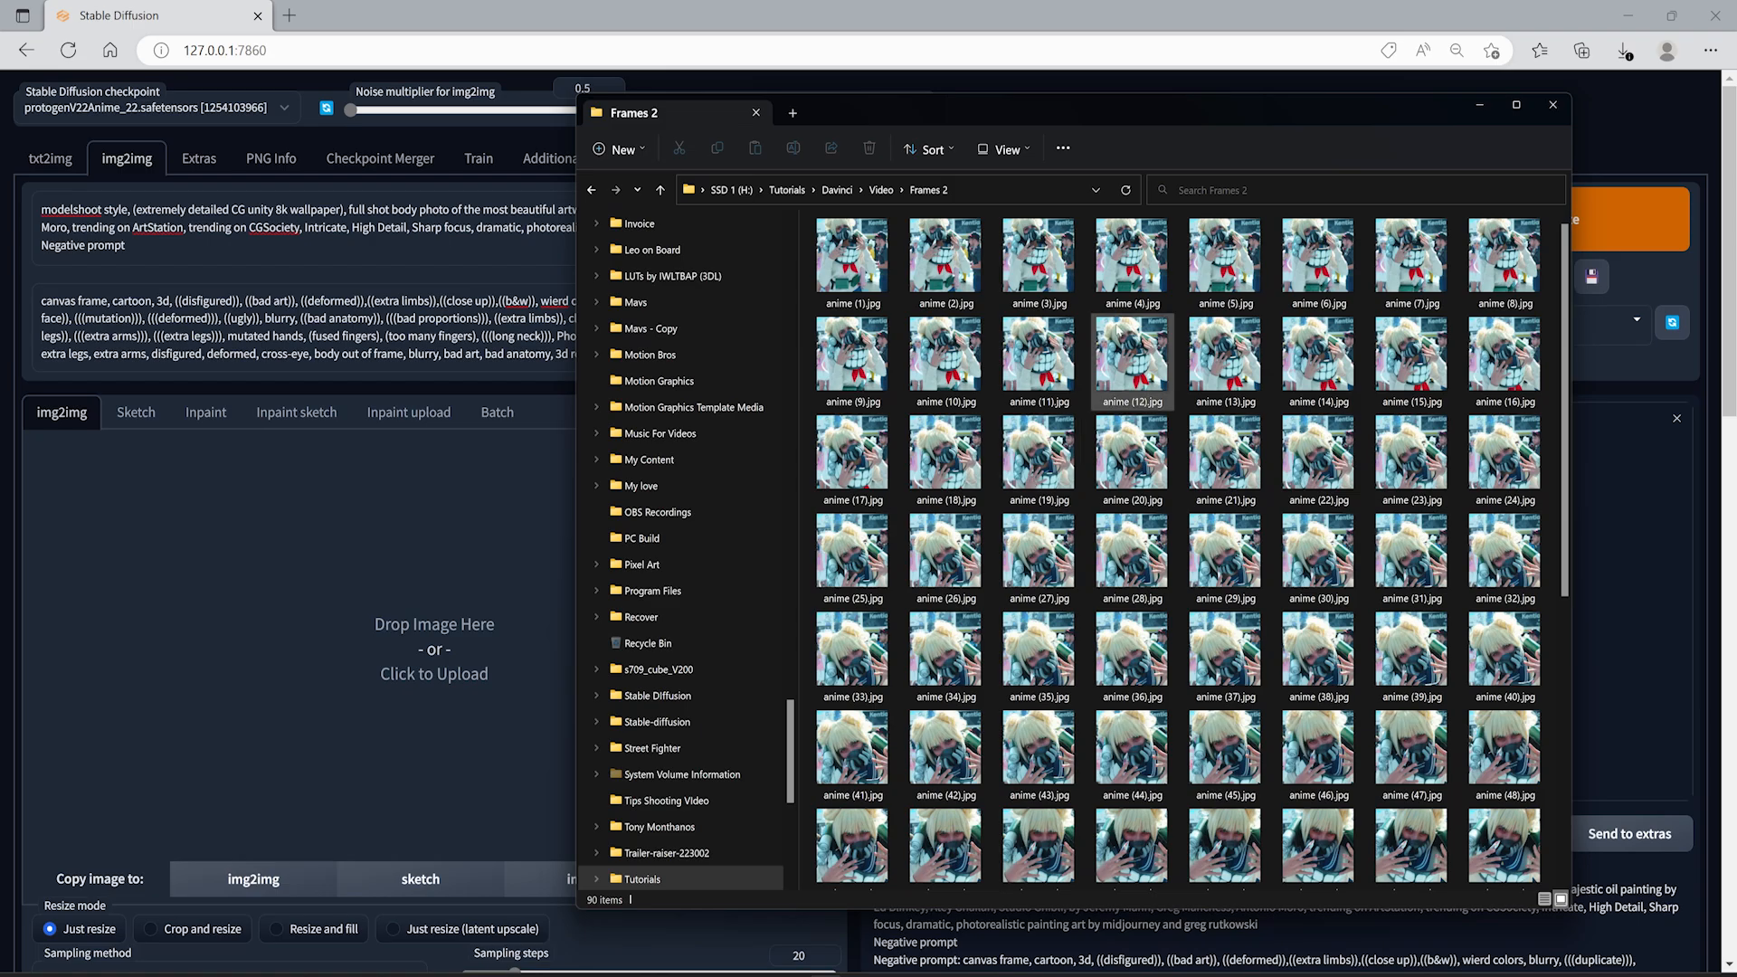
Step: Load anime (4).jpg from Frames 2 as the img2img source and generate a test image with denoising strength 0.6
{"action": "left_click_drag", "start_coordinate": [1135, 271], "coordinate": [362, 671]}
{"action": "left_click", "coordinate": [1474, 219]}
{"action": "scroll", "coordinate": [866, 593], "scroll_direction": "down", "scroll_amount": 8}
{"action": "scroll", "coordinate": [866, 593], "scroll_direction": "up", "scroll_amount": 7}
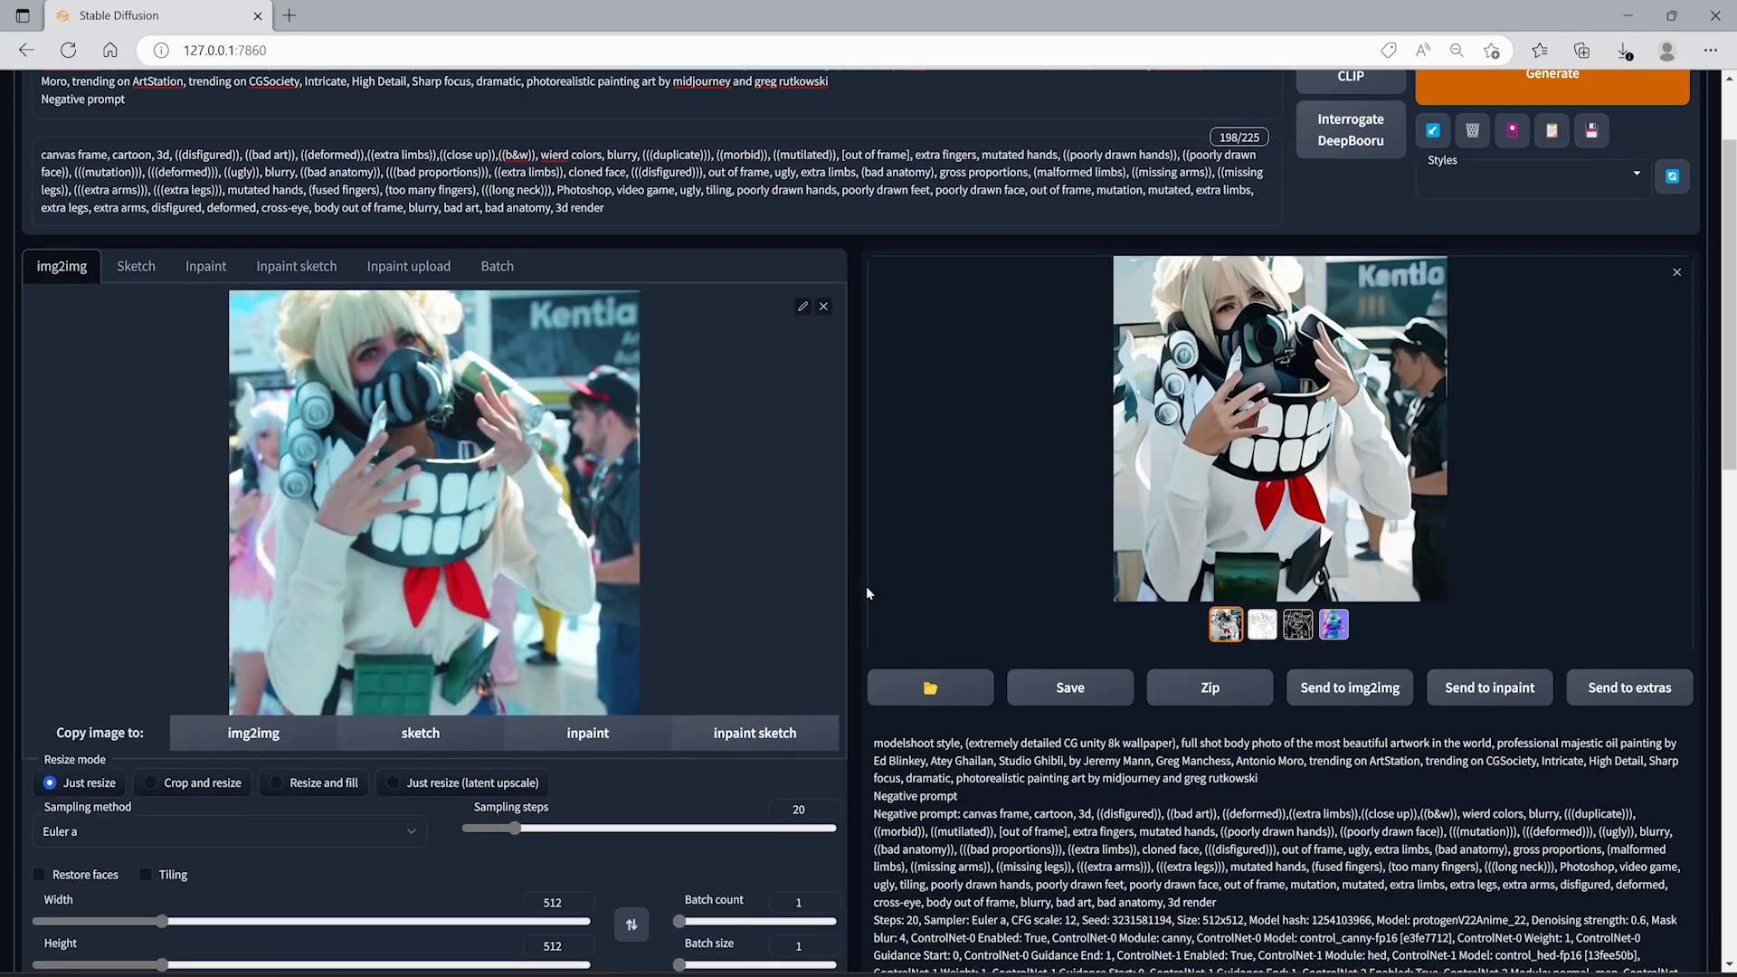
{"action": "scroll", "coordinate": [863, 525], "scroll_direction": "down", "scroll_amount": 6}
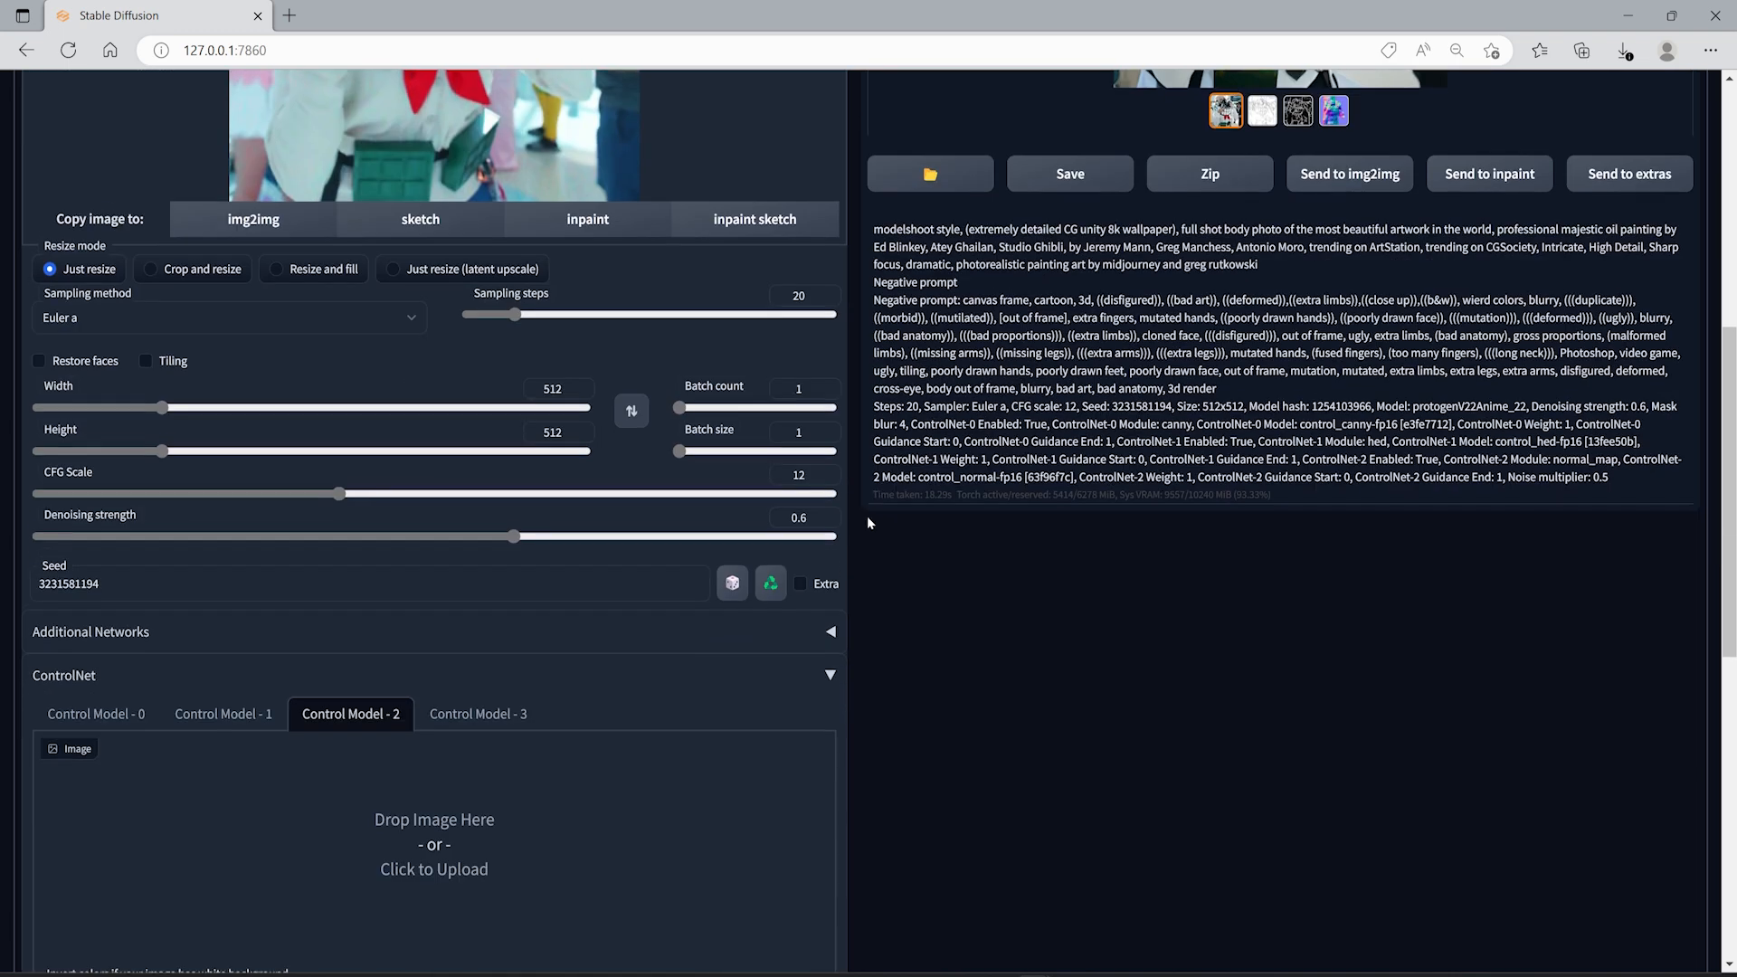
{"action": "scroll", "coordinate": [883, 551], "scroll_direction": "up", "scroll_amount": 7}
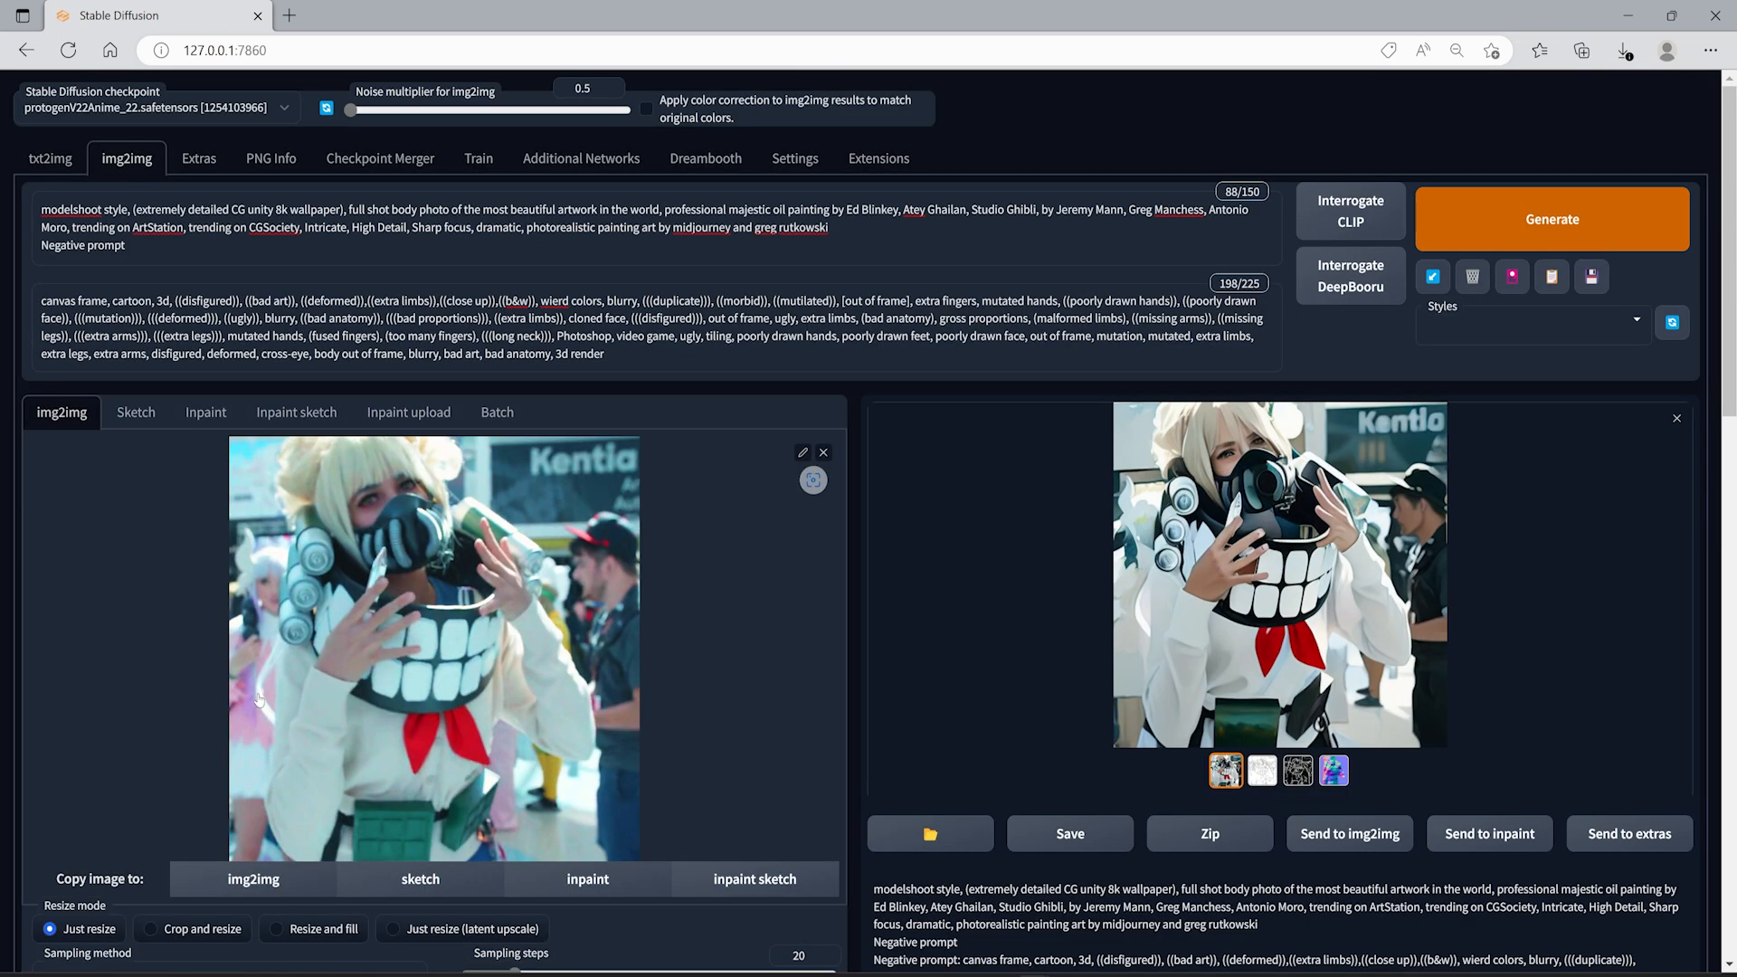
Step: Set the img2img batch input directory to H:\Tutorials\Davinci\Video\Frames 2
{"action": "left_click", "coordinate": [498, 414]}
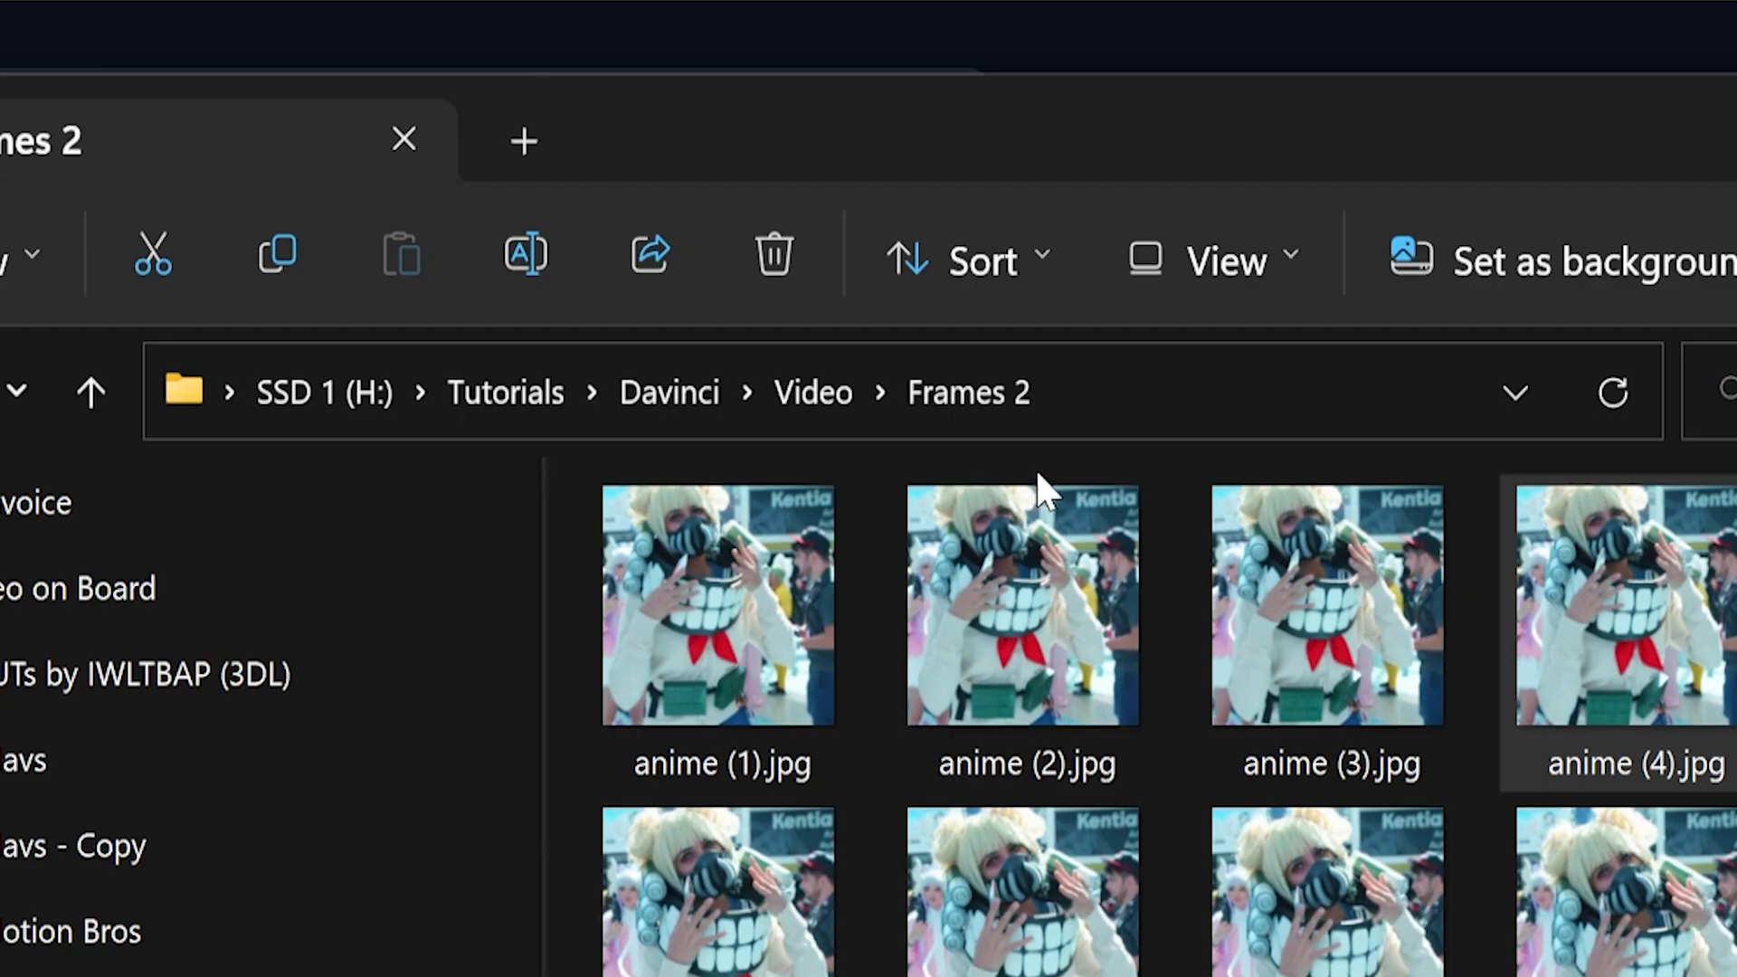
{"action": "left_click", "coordinate": [1105, 418]}
{"action": "key", "text": "ctrl+c"}
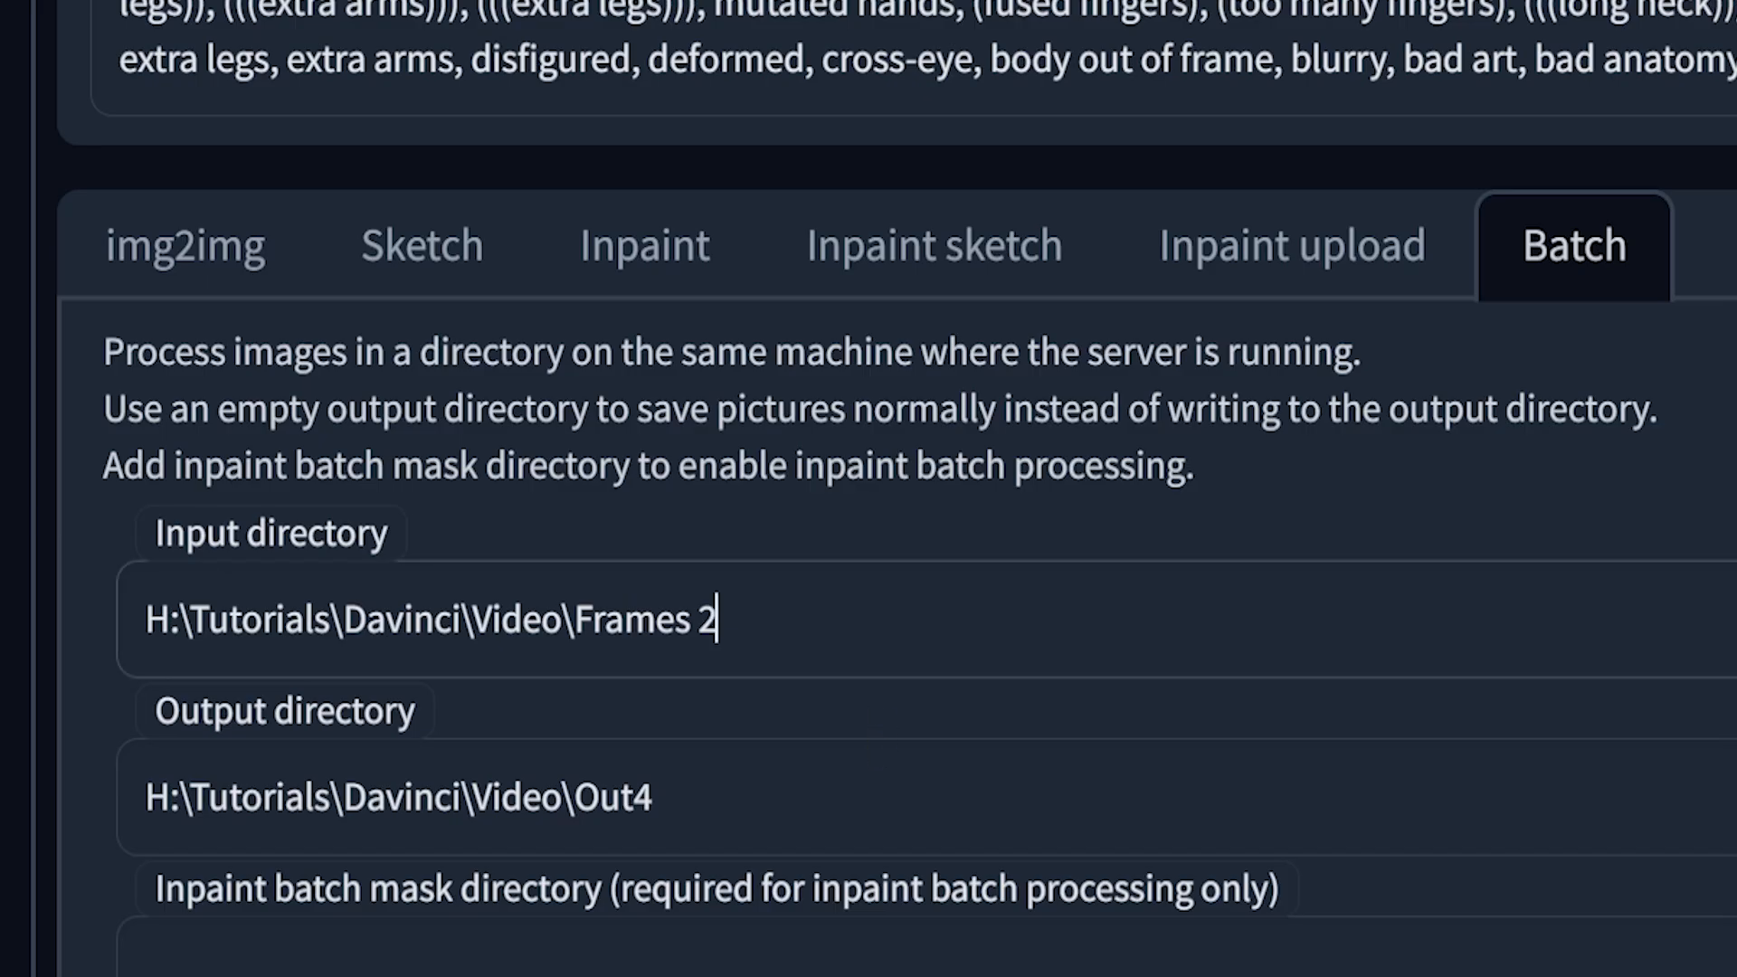
{"action": "left_click_drag", "start_coordinate": [719, 620], "coordinate": [3, 621]}
{"action": "key", "text": "ctrl+v"}
Step: Set the batch output directory to H:\Tutorials\Davinci\Video\Out4
{"action": "key", "text": "alt+Tab"}
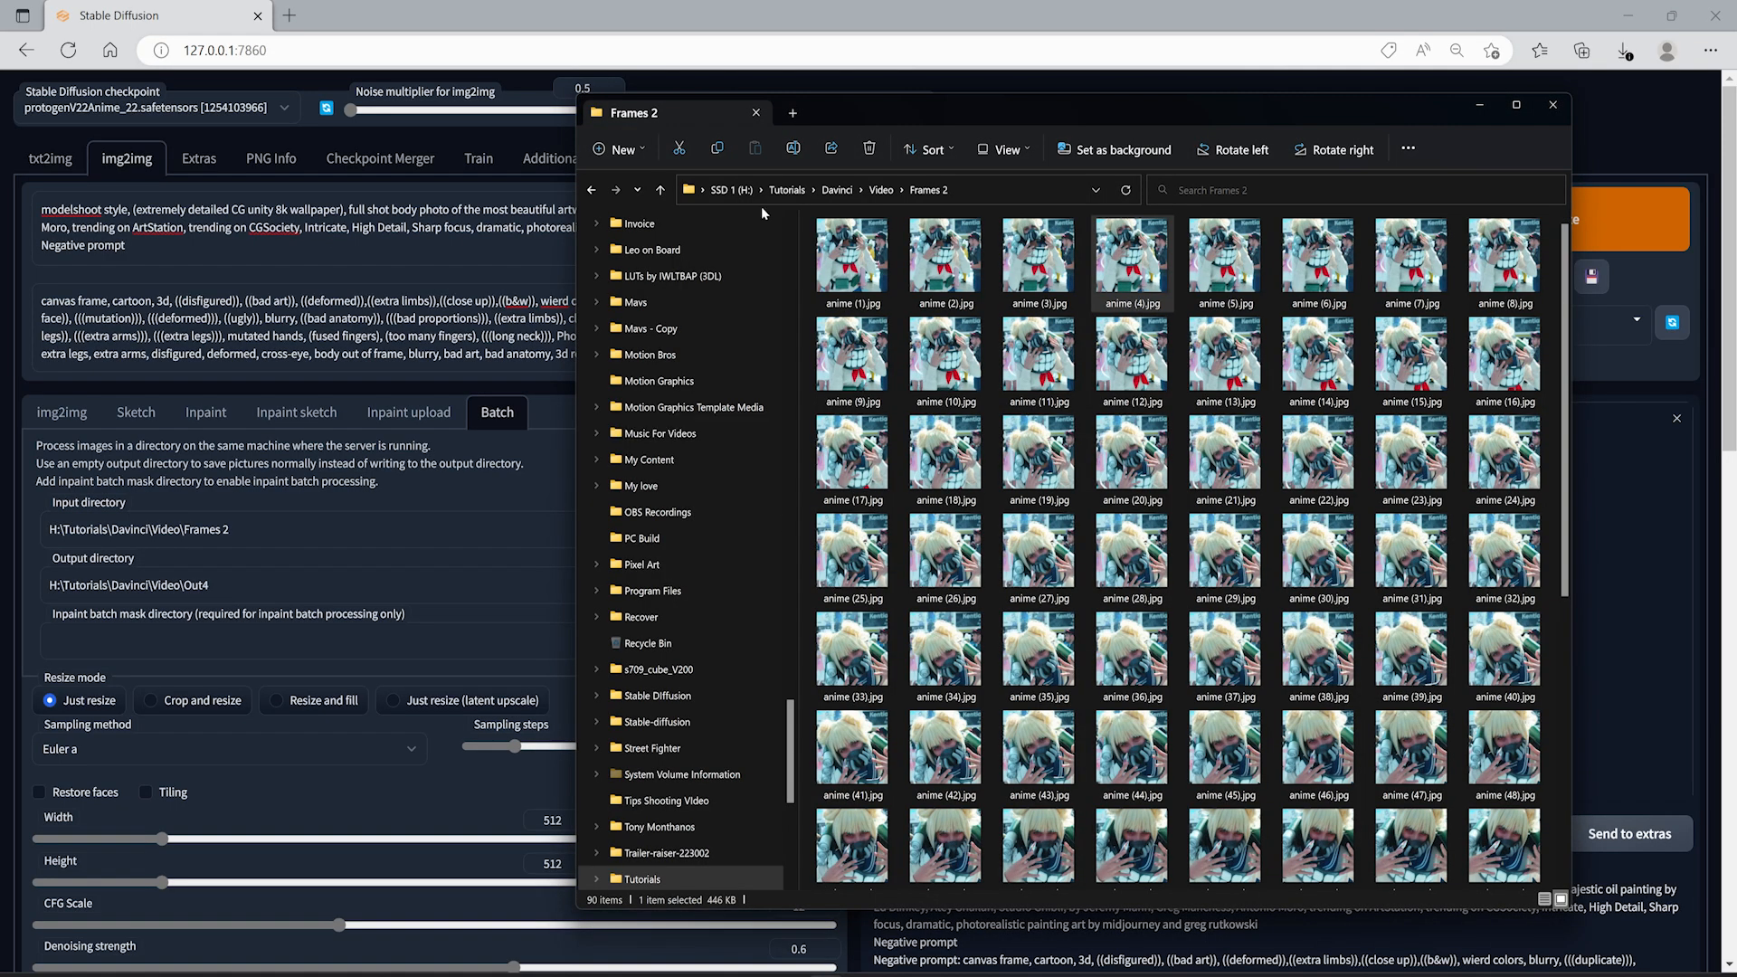
{"action": "left_click", "coordinate": [882, 190]}
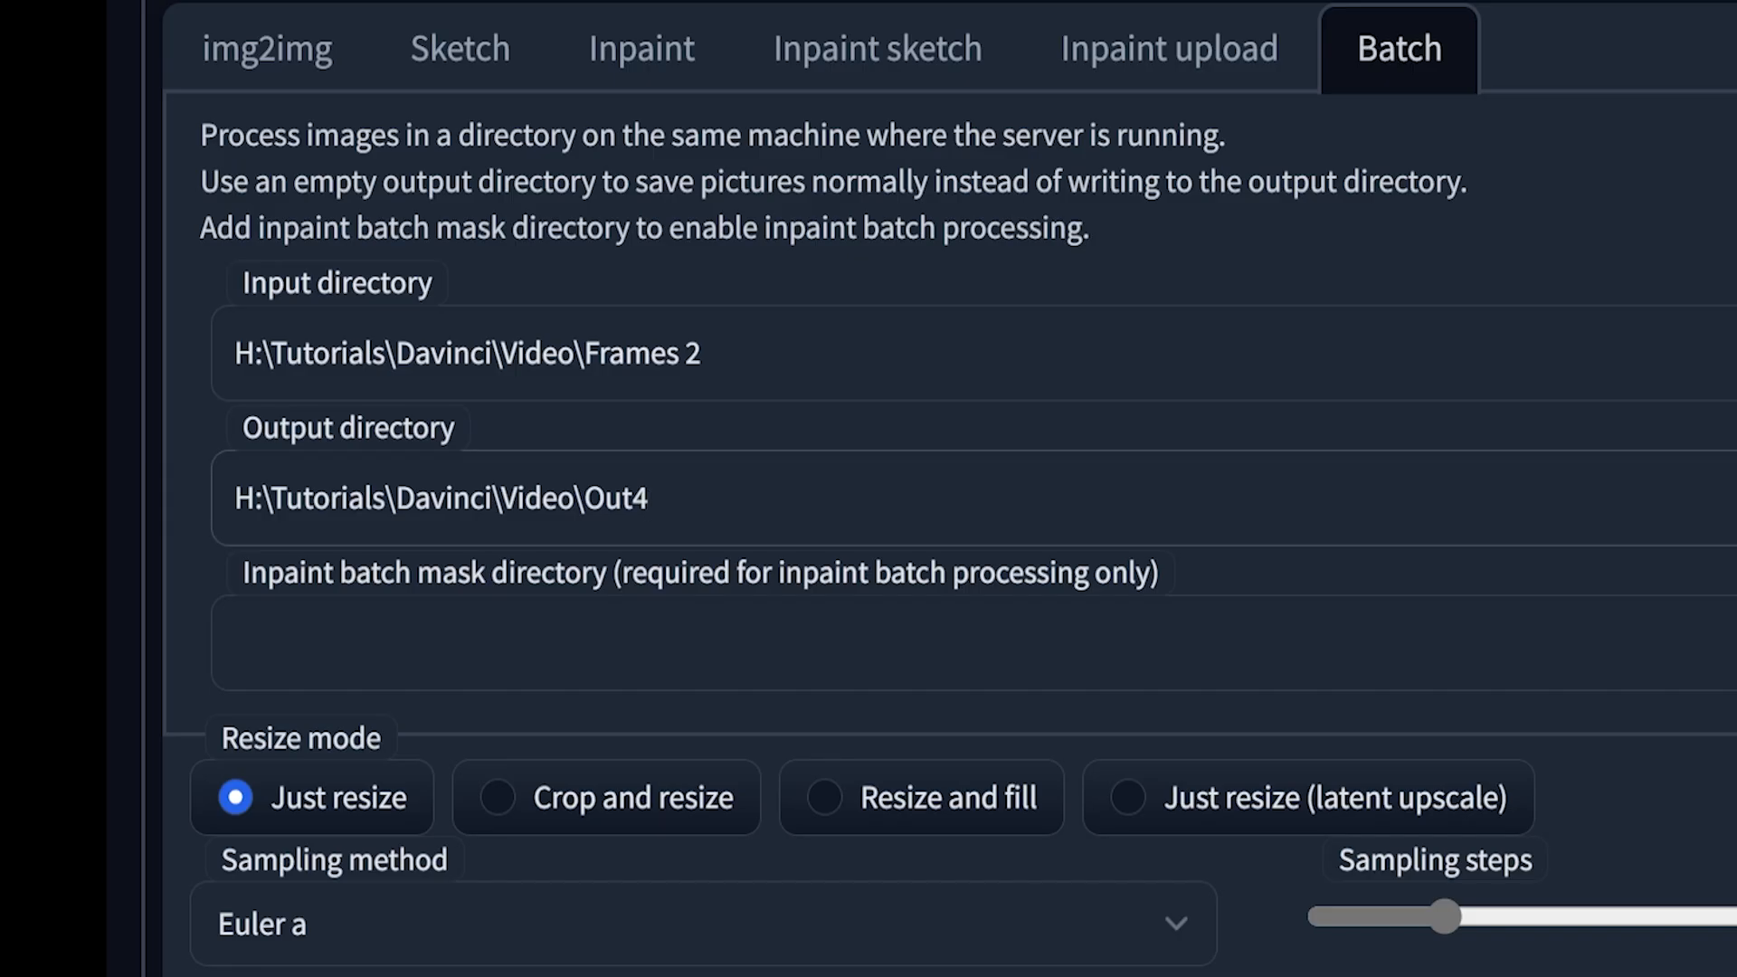
{"action": "left_click_drag", "start_coordinate": [655, 500], "coordinate": [107, 515]}
{"action": "type", "text": "H:\\Tutorials\\Davinci\\Video\\Out4"}
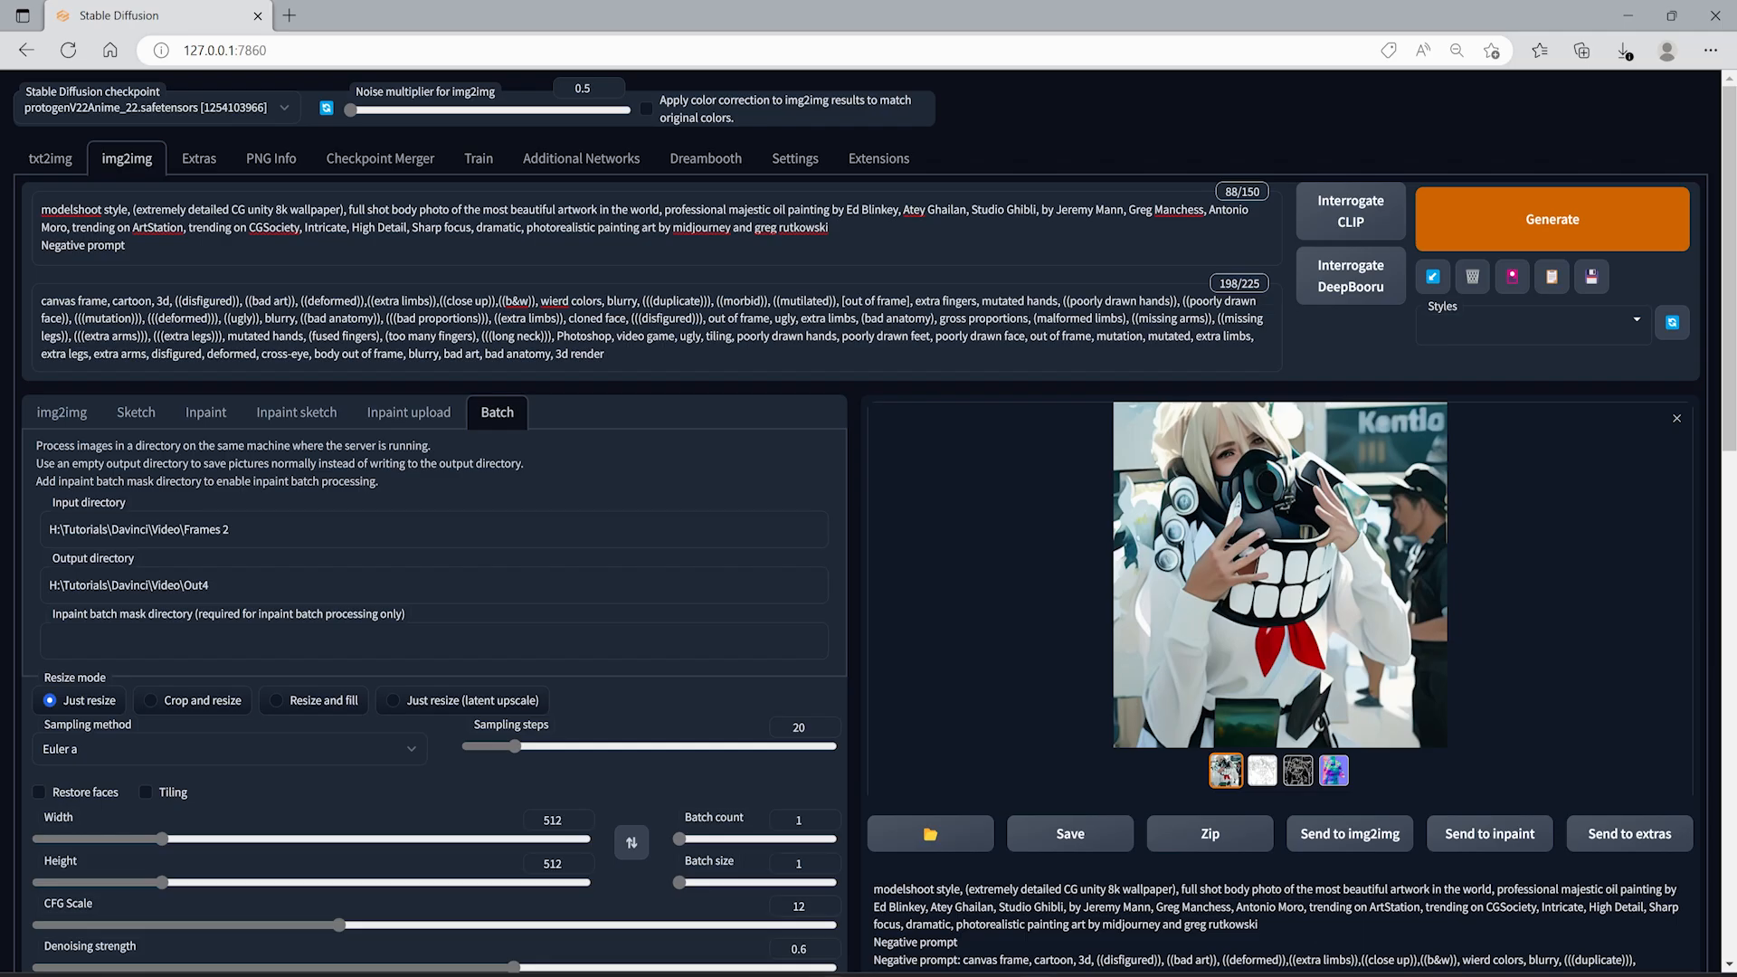
Step: Switch to File Explorer, look through the stylised frames in the Out 3 folder and return to the Video folder
{"action": "key", "text": "alt+Tab"}
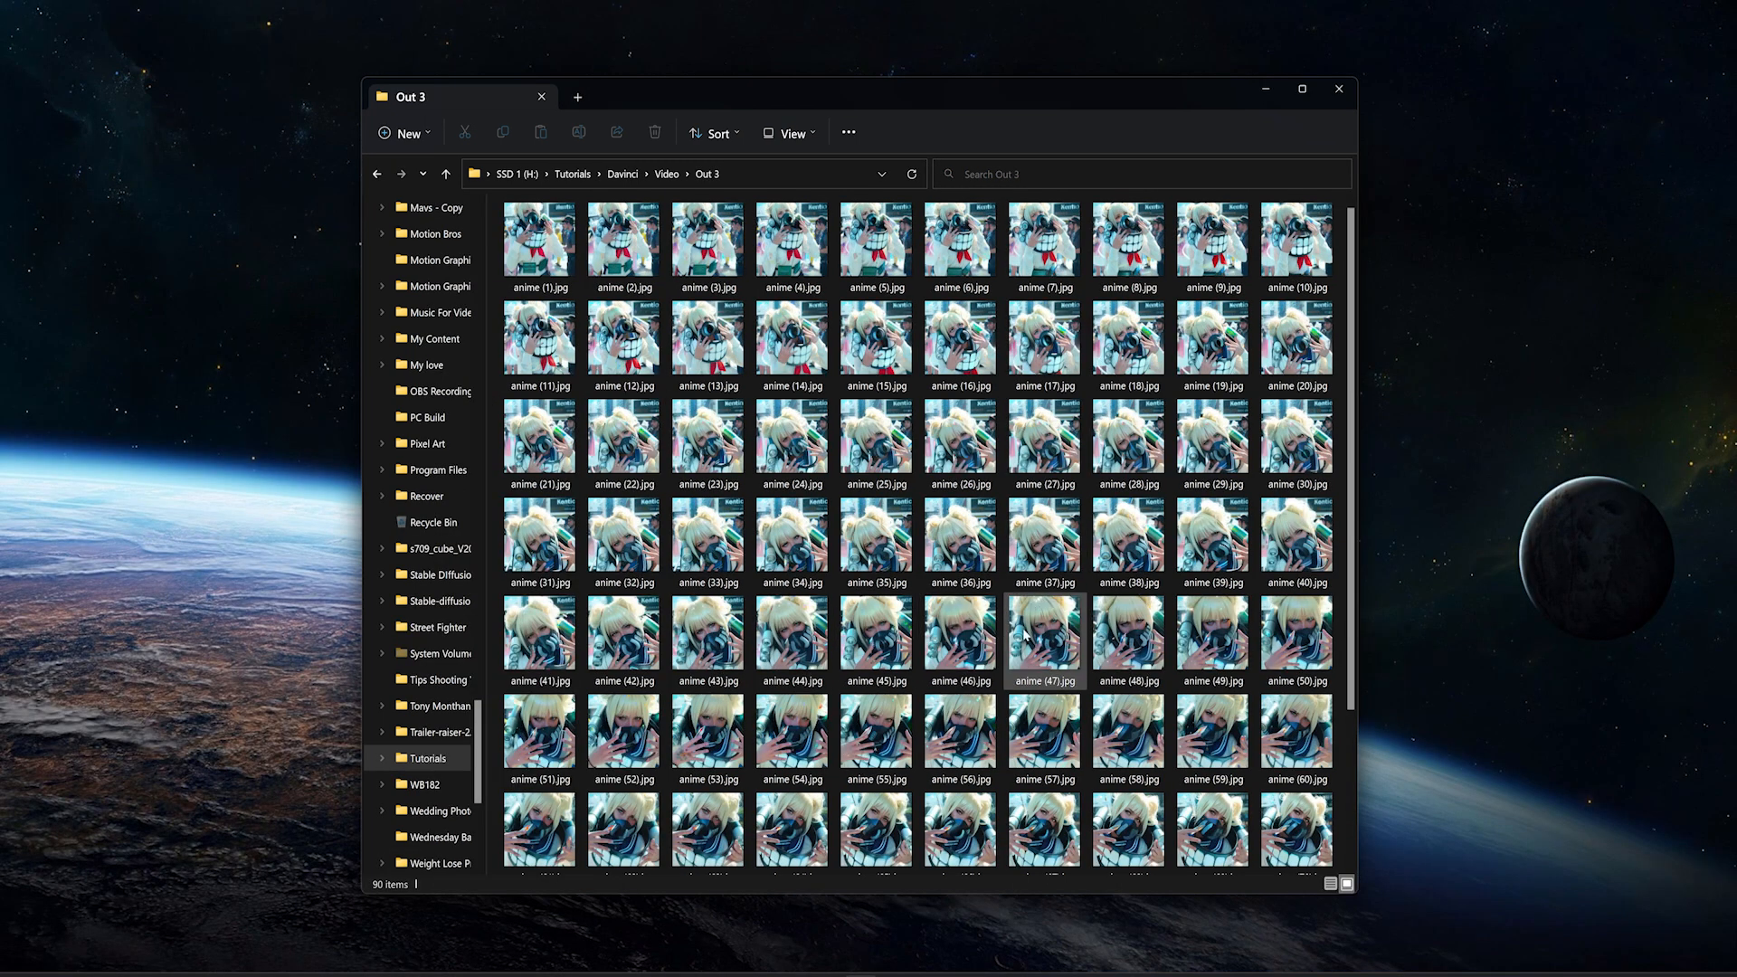
{"action": "left_click", "coordinate": [791, 541]}
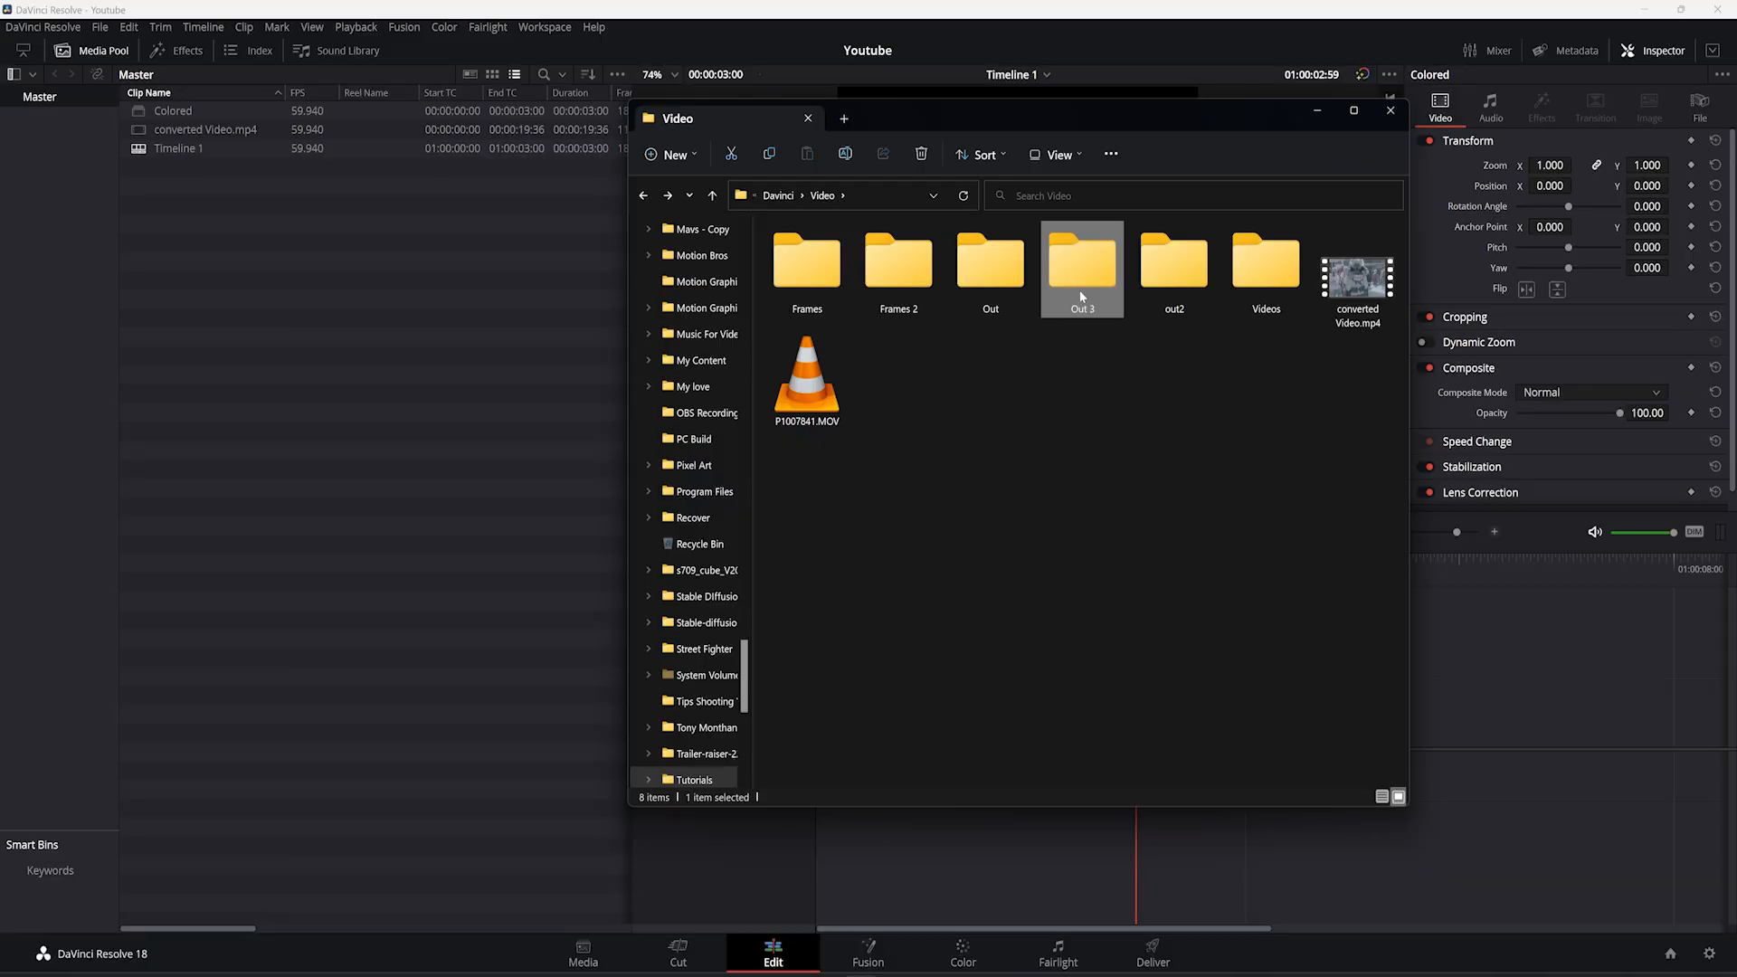
{"action": "double_click", "coordinate": [1079, 276]}
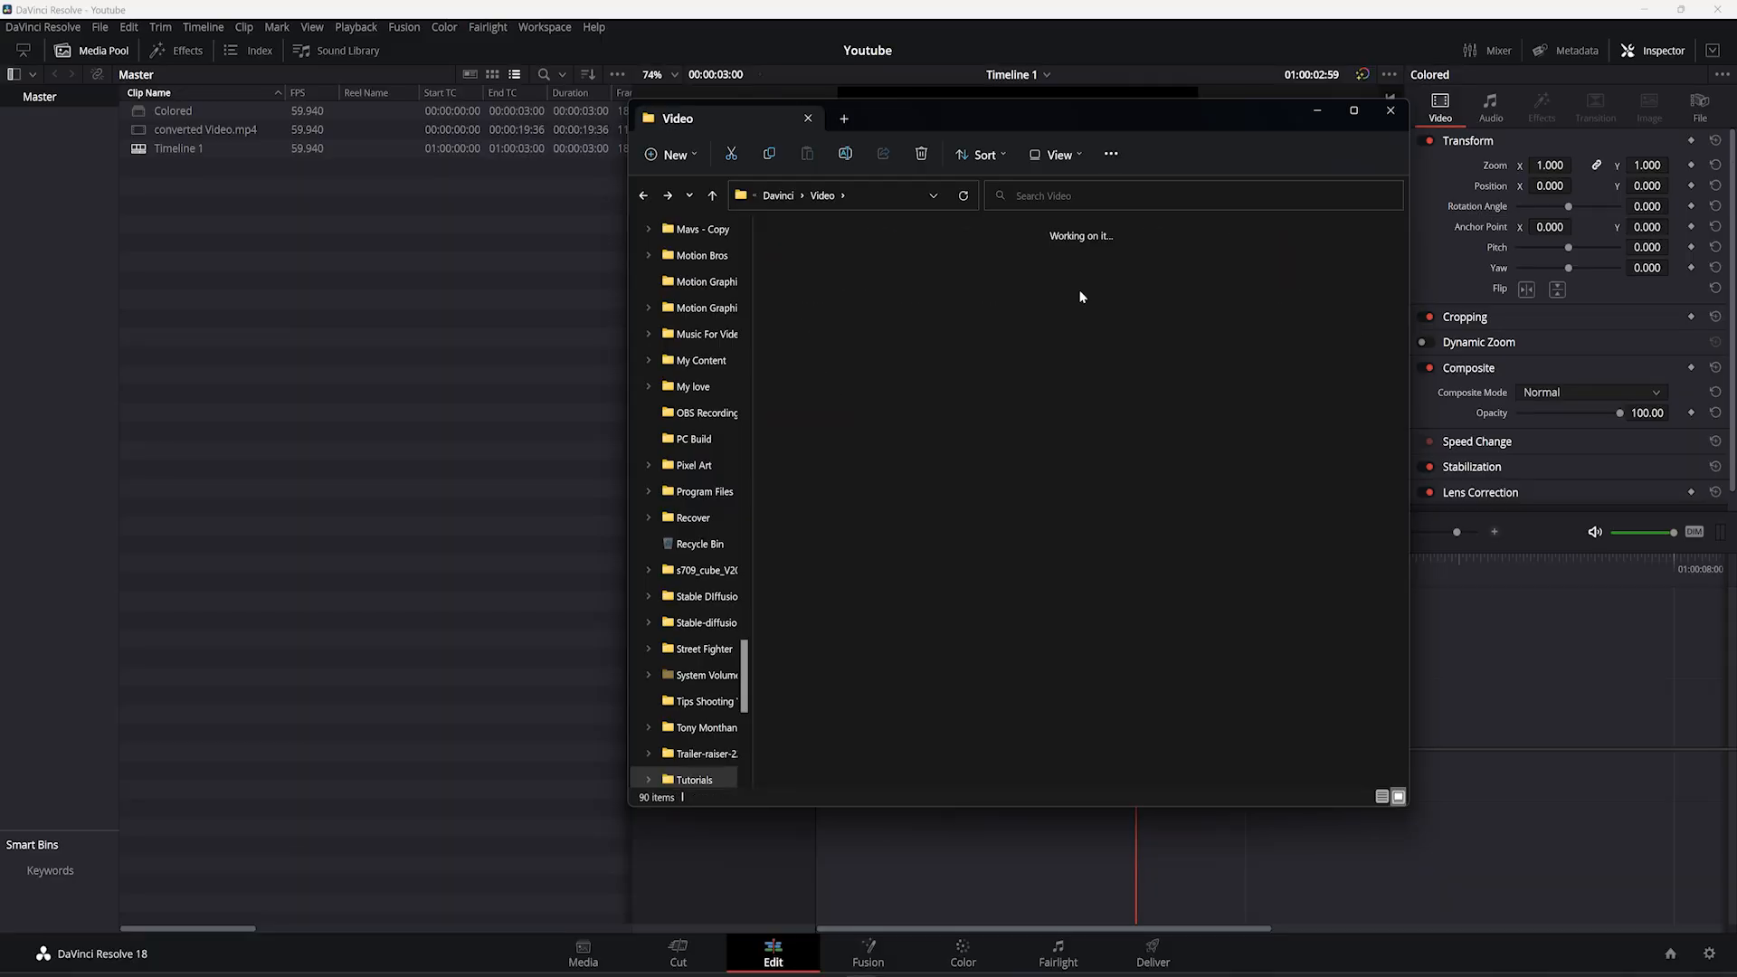
{"action": "left_click", "coordinate": [644, 195]}
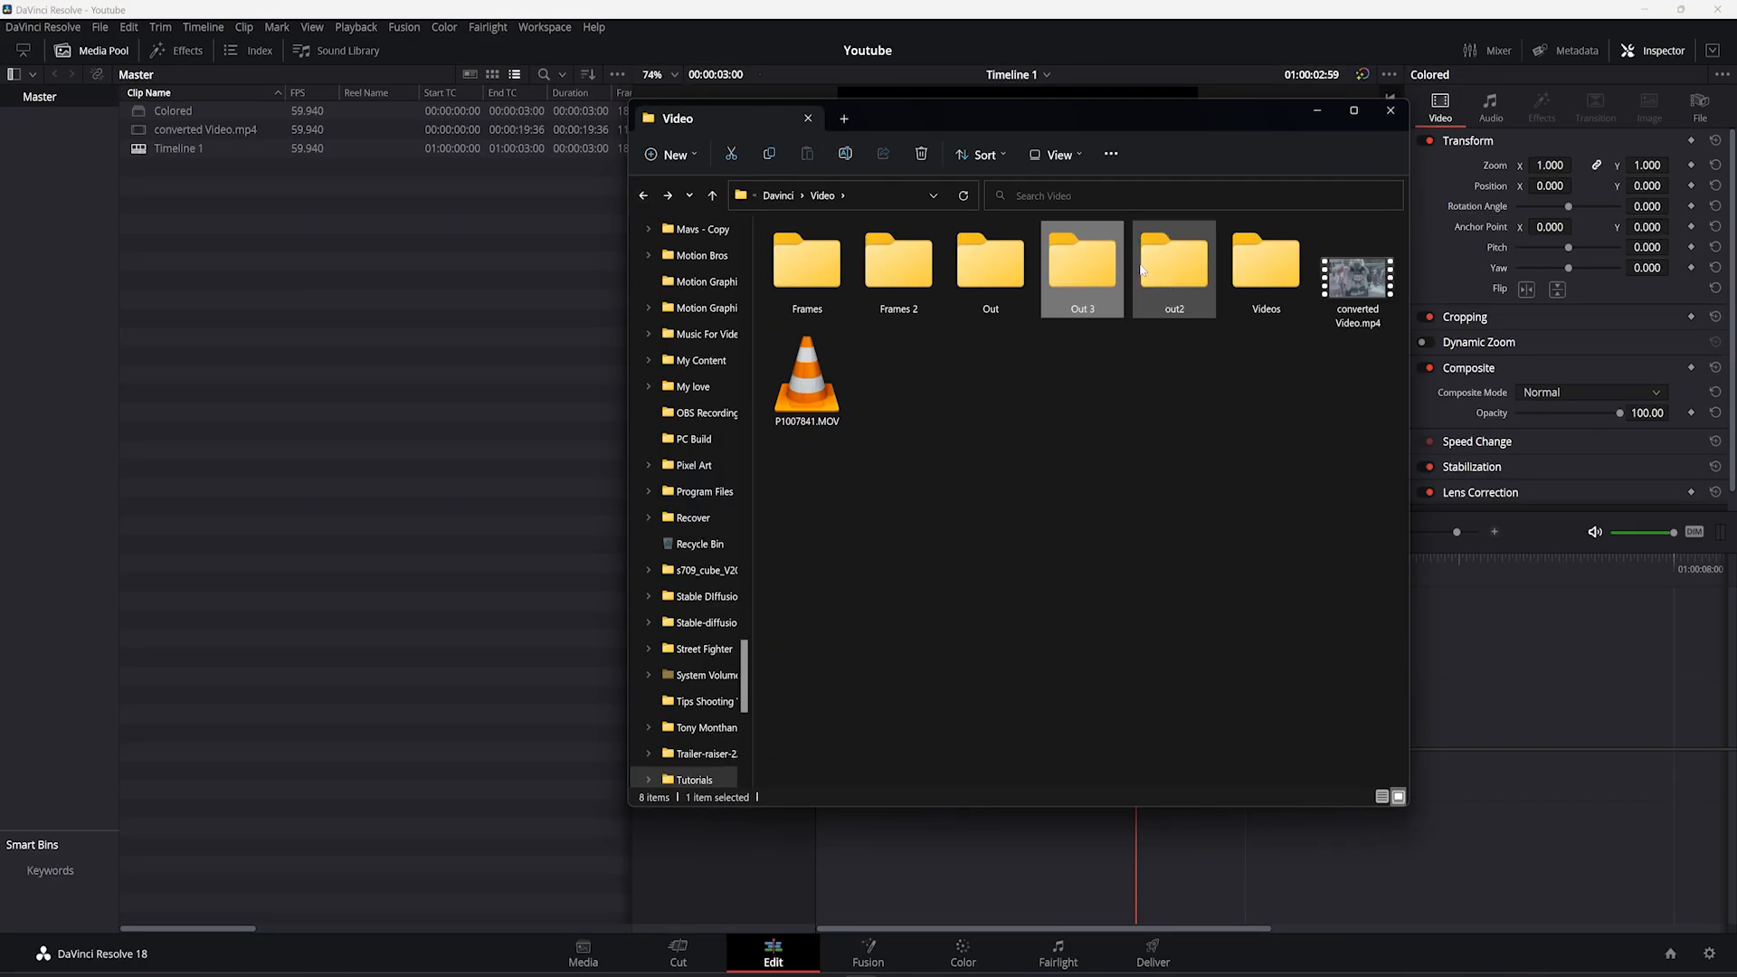
{"action": "mouse_move", "coordinate": [1080, 265]}
{"action": "left_mouse_down"}
{"action": "mouse_move", "coordinate": [846, 373]}
{"action": "mouse_move", "coordinate": [277, 233]}
{"action": "mouse_move", "coordinate": [1056, 265]}
{"action": "left_mouse_up"}
{"action": "left_click", "coordinate": [384, 246]}
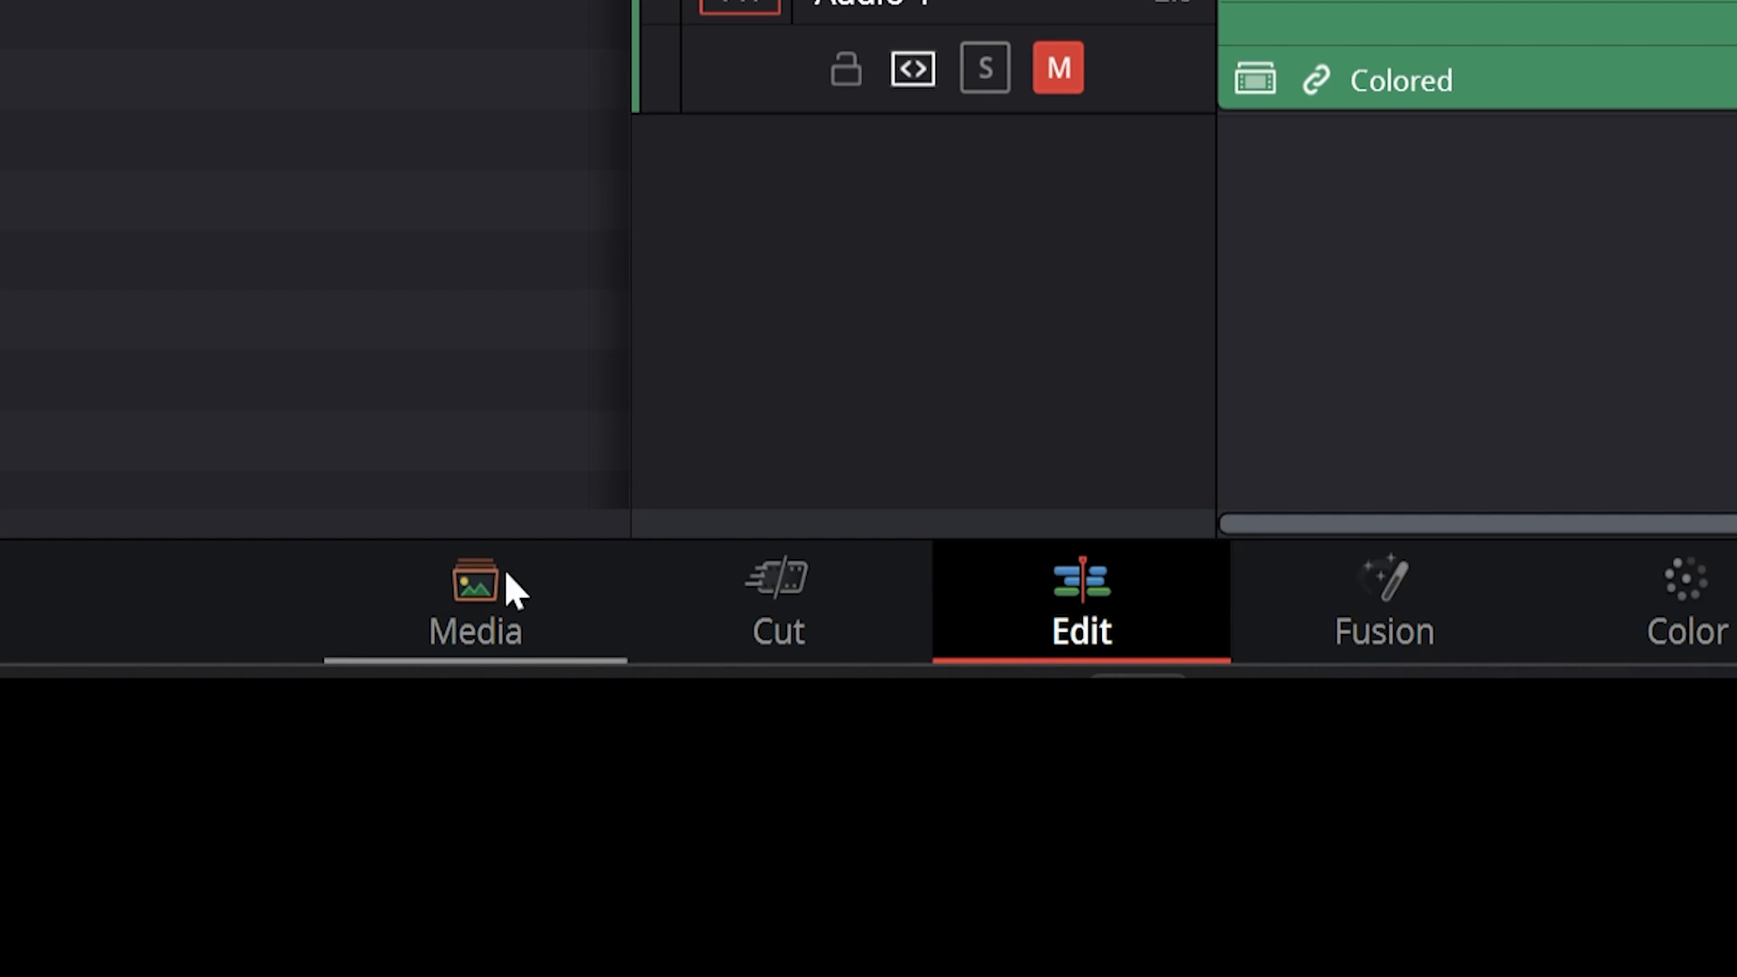
Step: In DaVinci Resolve, set the media storage Frame Display Mode to Individual and import the Out 3 folder into the media pool
{"action": "left_click", "coordinate": [507, 579]}
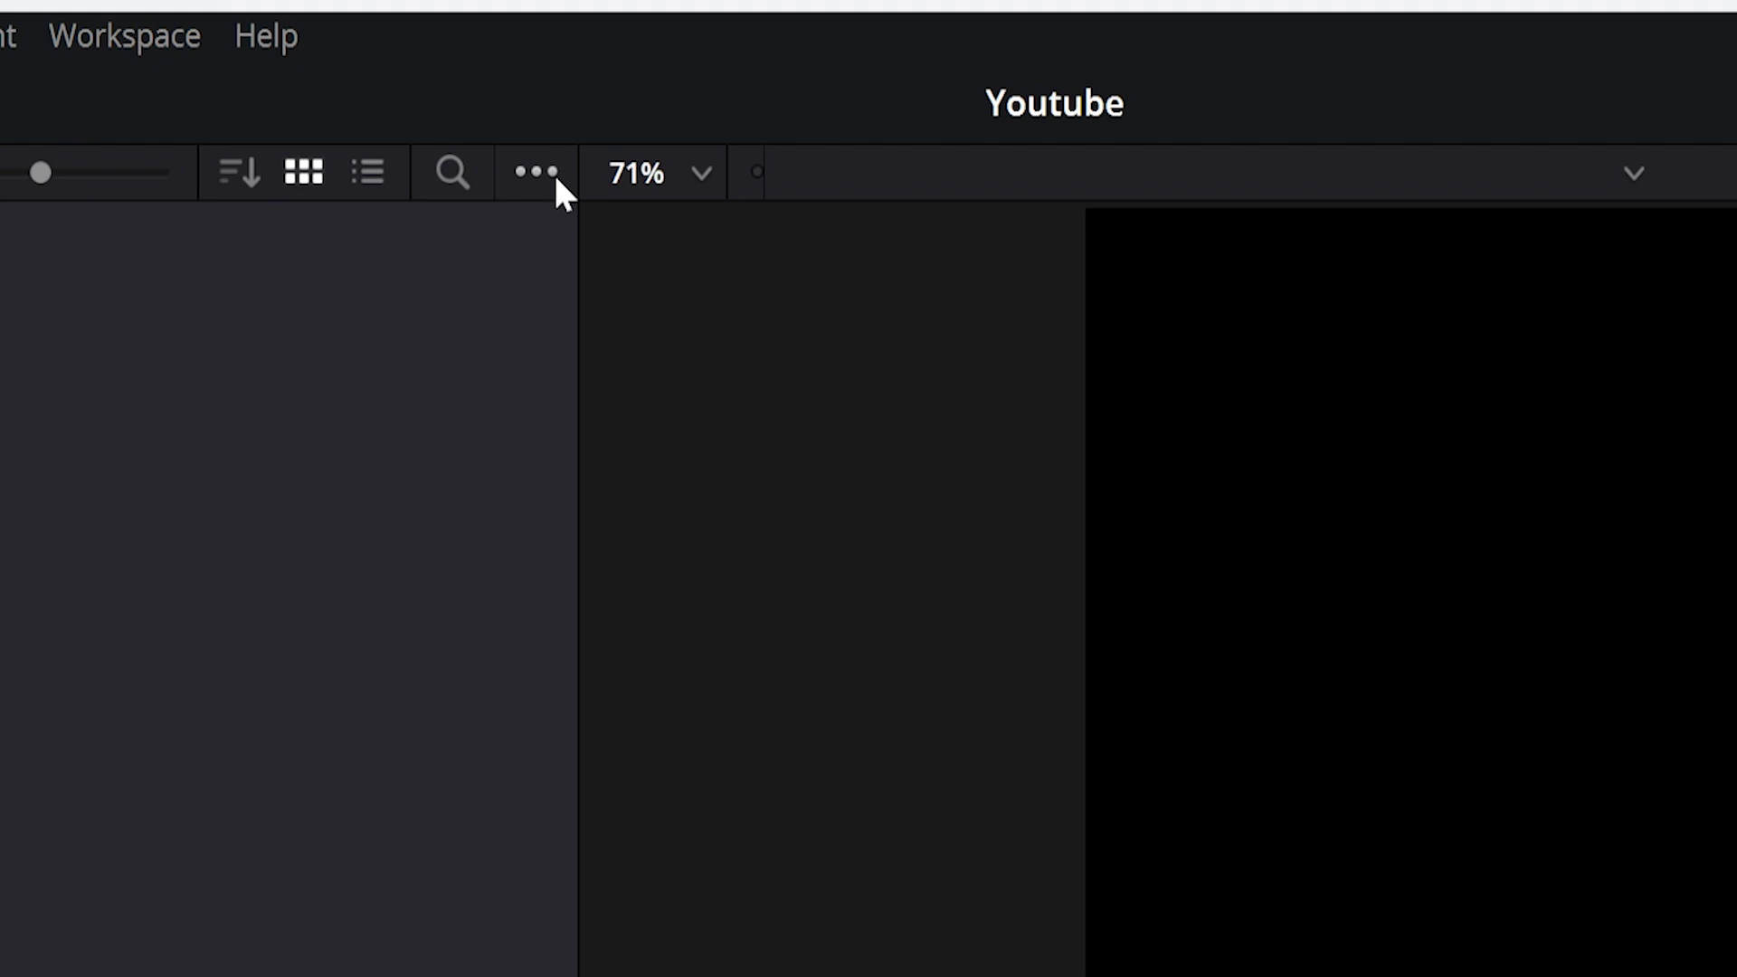
{"action": "left_click", "coordinate": [555, 180]}
{"action": "mouse_move", "coordinate": [630, 231]}
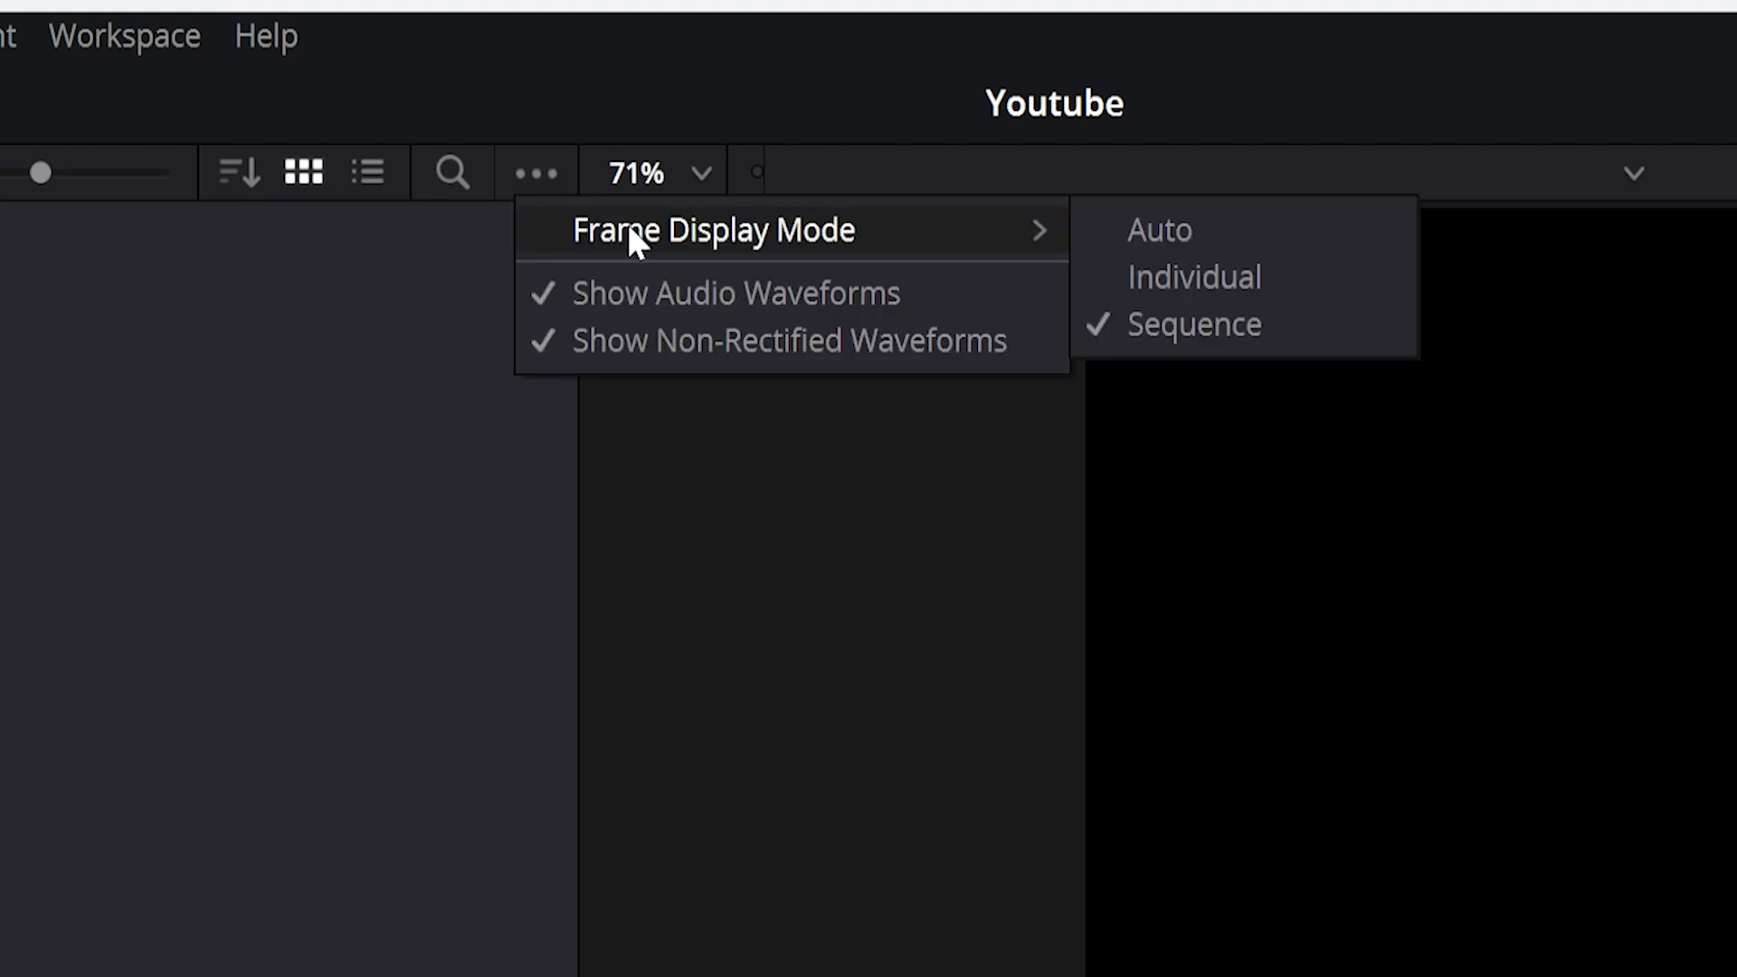
{"action": "left_click", "coordinate": [1228, 282]}
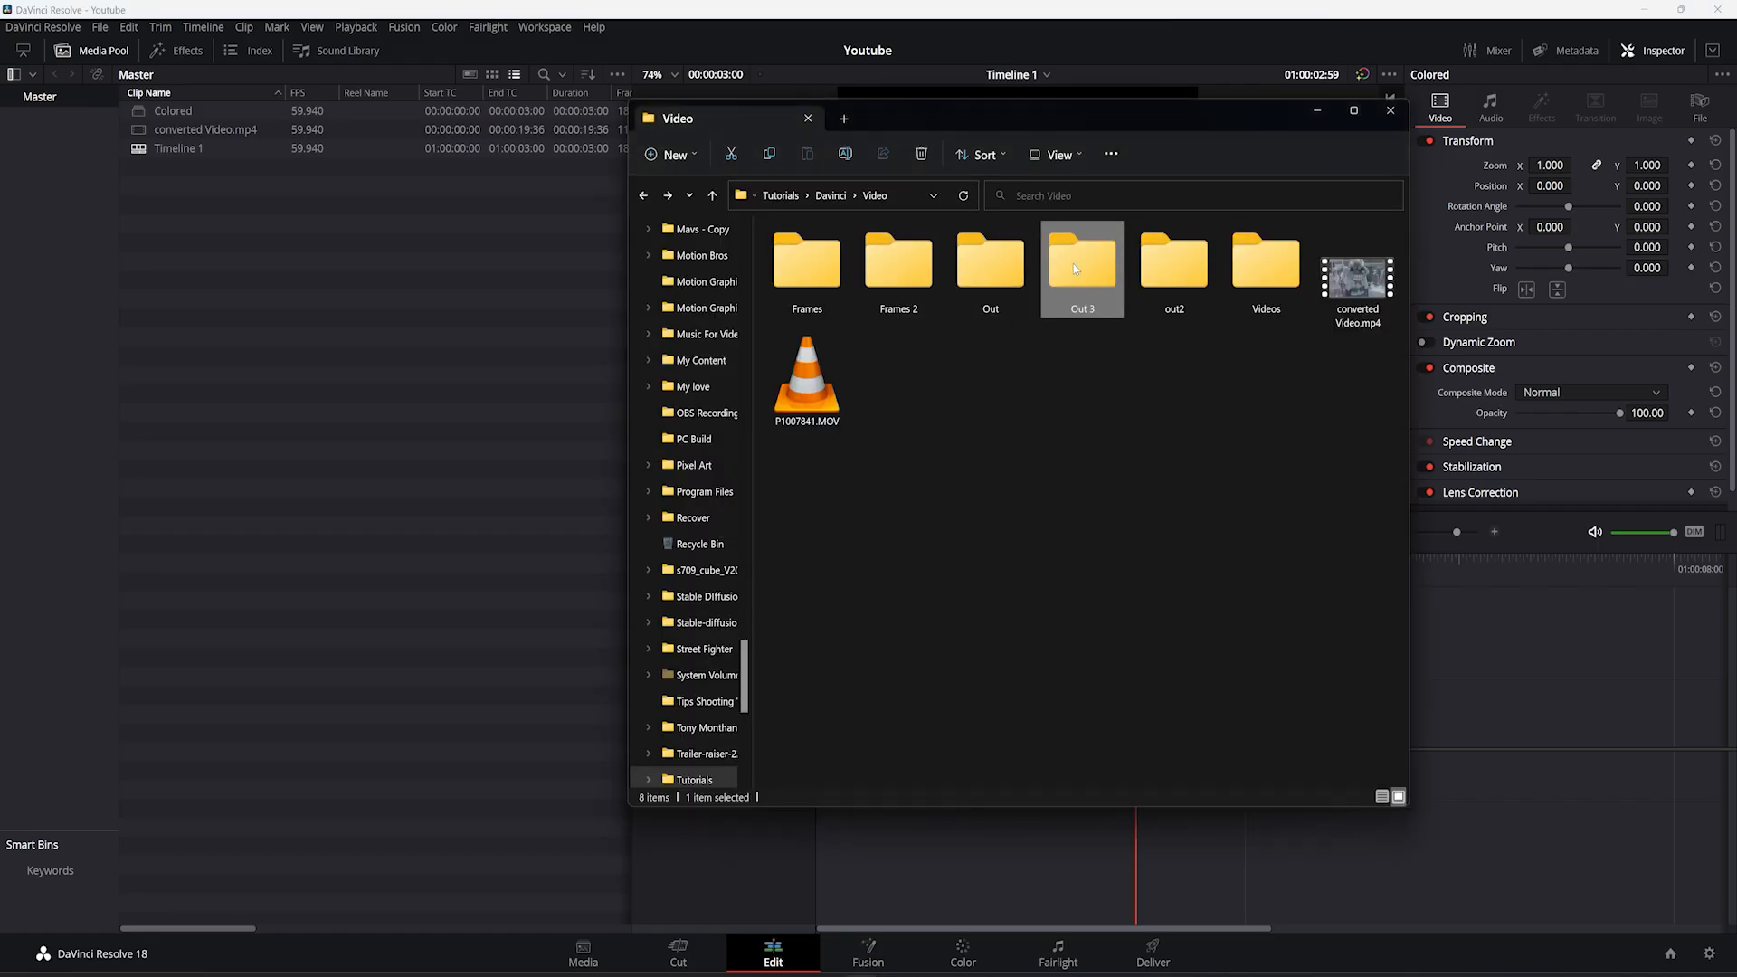
{"action": "left_click_drag", "start_coordinate": [1073, 263], "coordinate": [328, 313]}
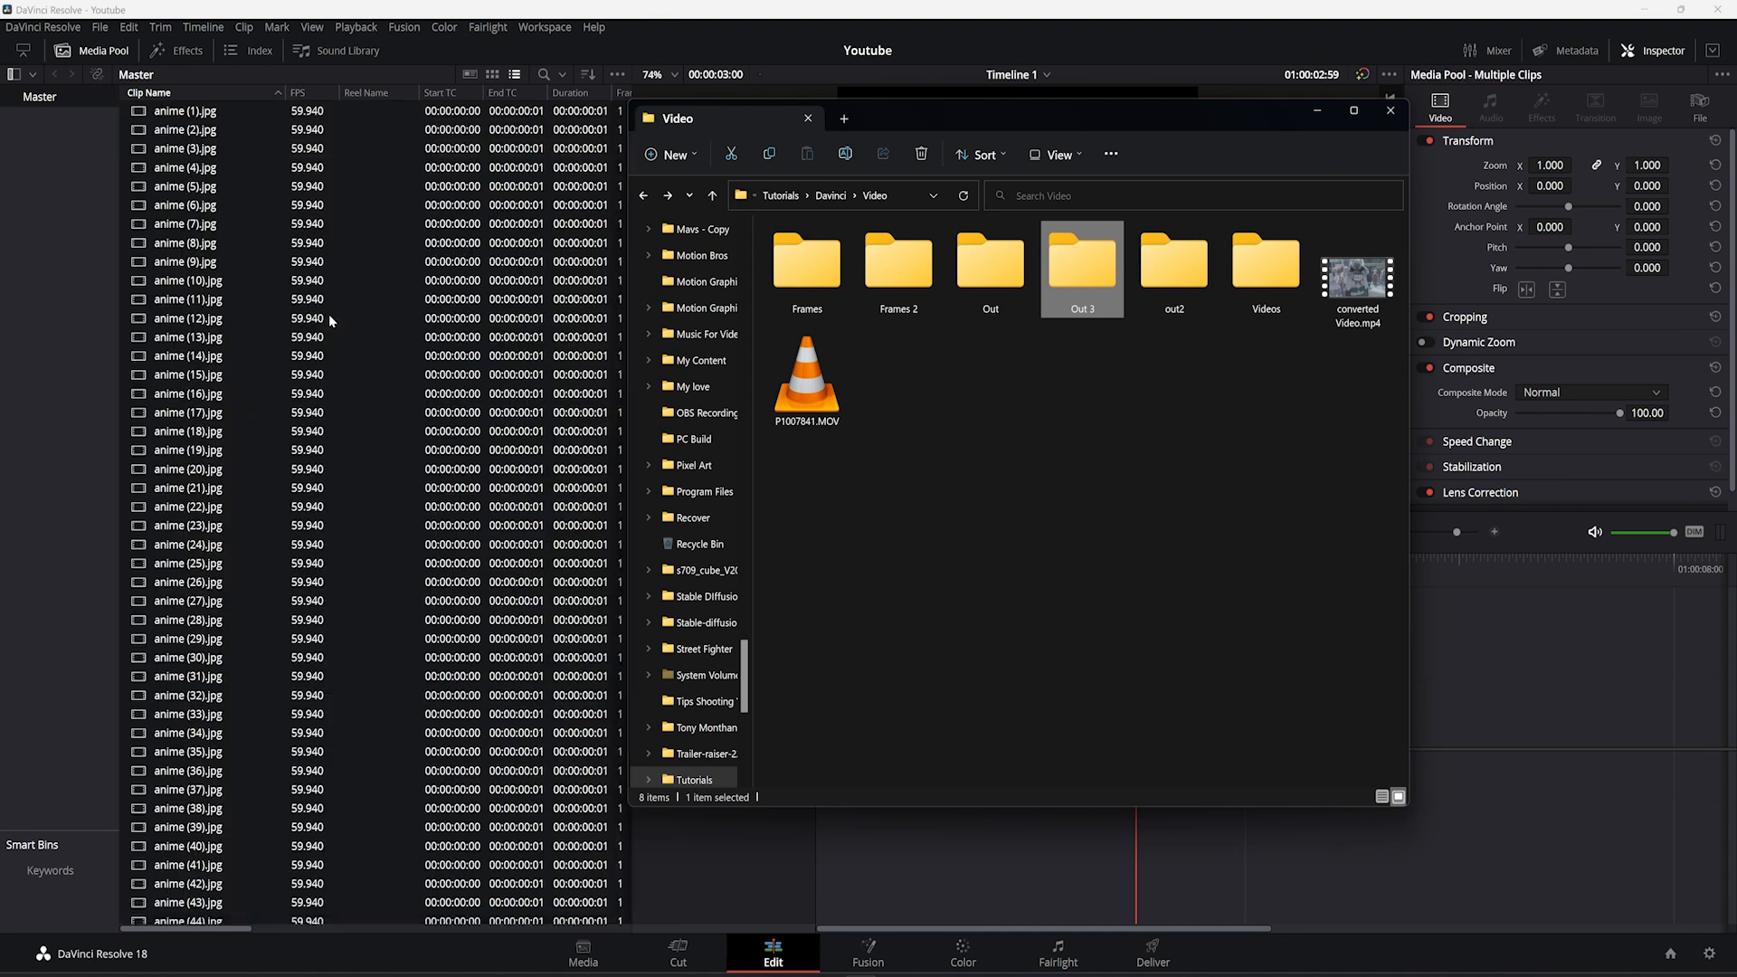
{"action": "left_click", "coordinate": [239, 362]}
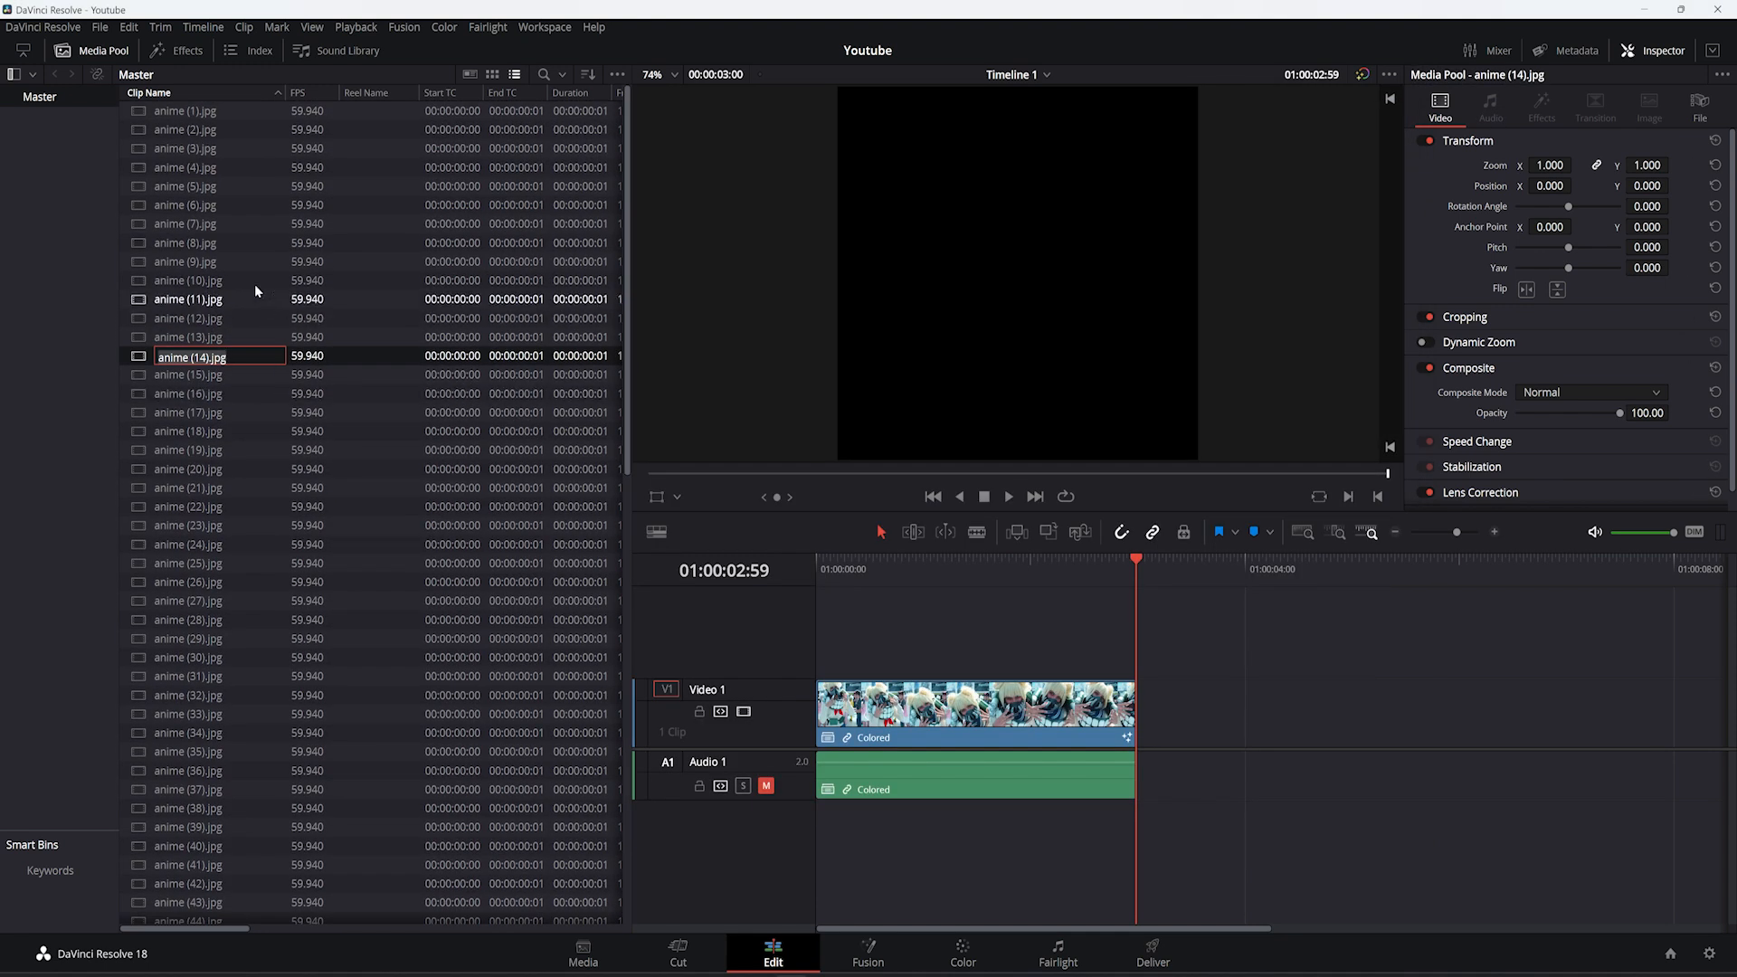
{"action": "scroll", "coordinate": [226, 328], "scroll_direction": "down", "scroll_amount": 15}
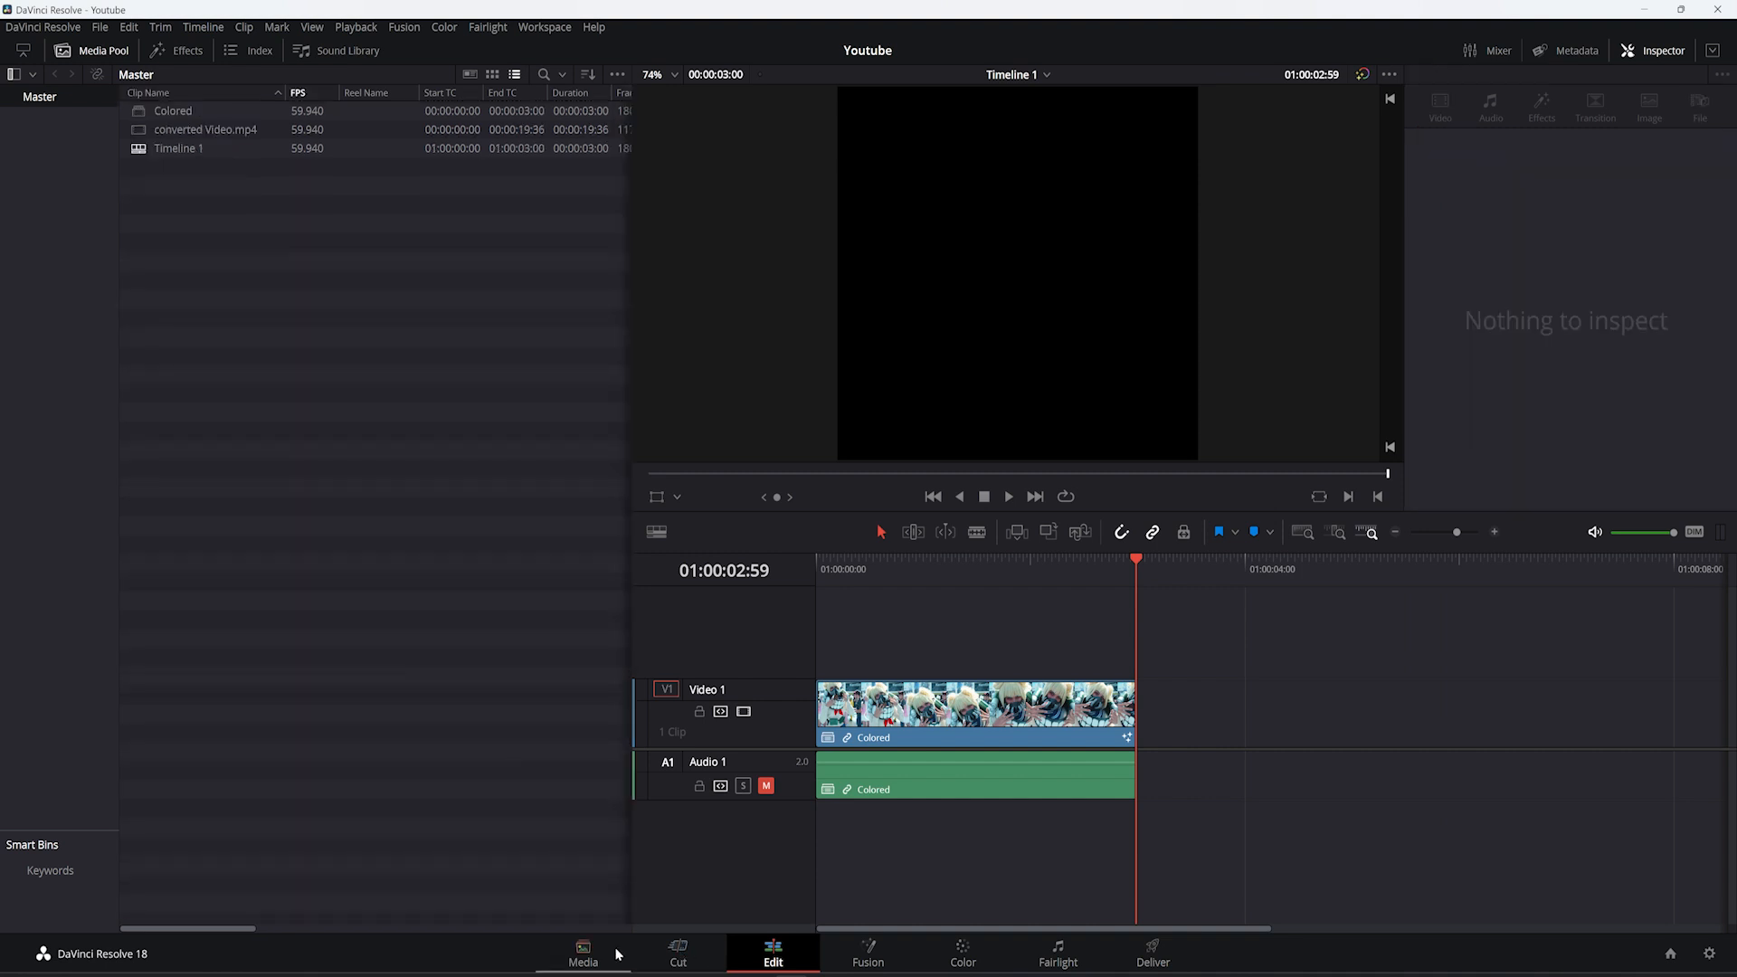
Step: Set the media storage Frame Display Mode to Sequence and import the Out 3 folder into the Master bin as one clip
{"action": "left_click", "coordinate": [618, 953]}
{"action": "left_click", "coordinate": [694, 82]}
{"action": "mouse_move", "coordinate": [742, 86]}
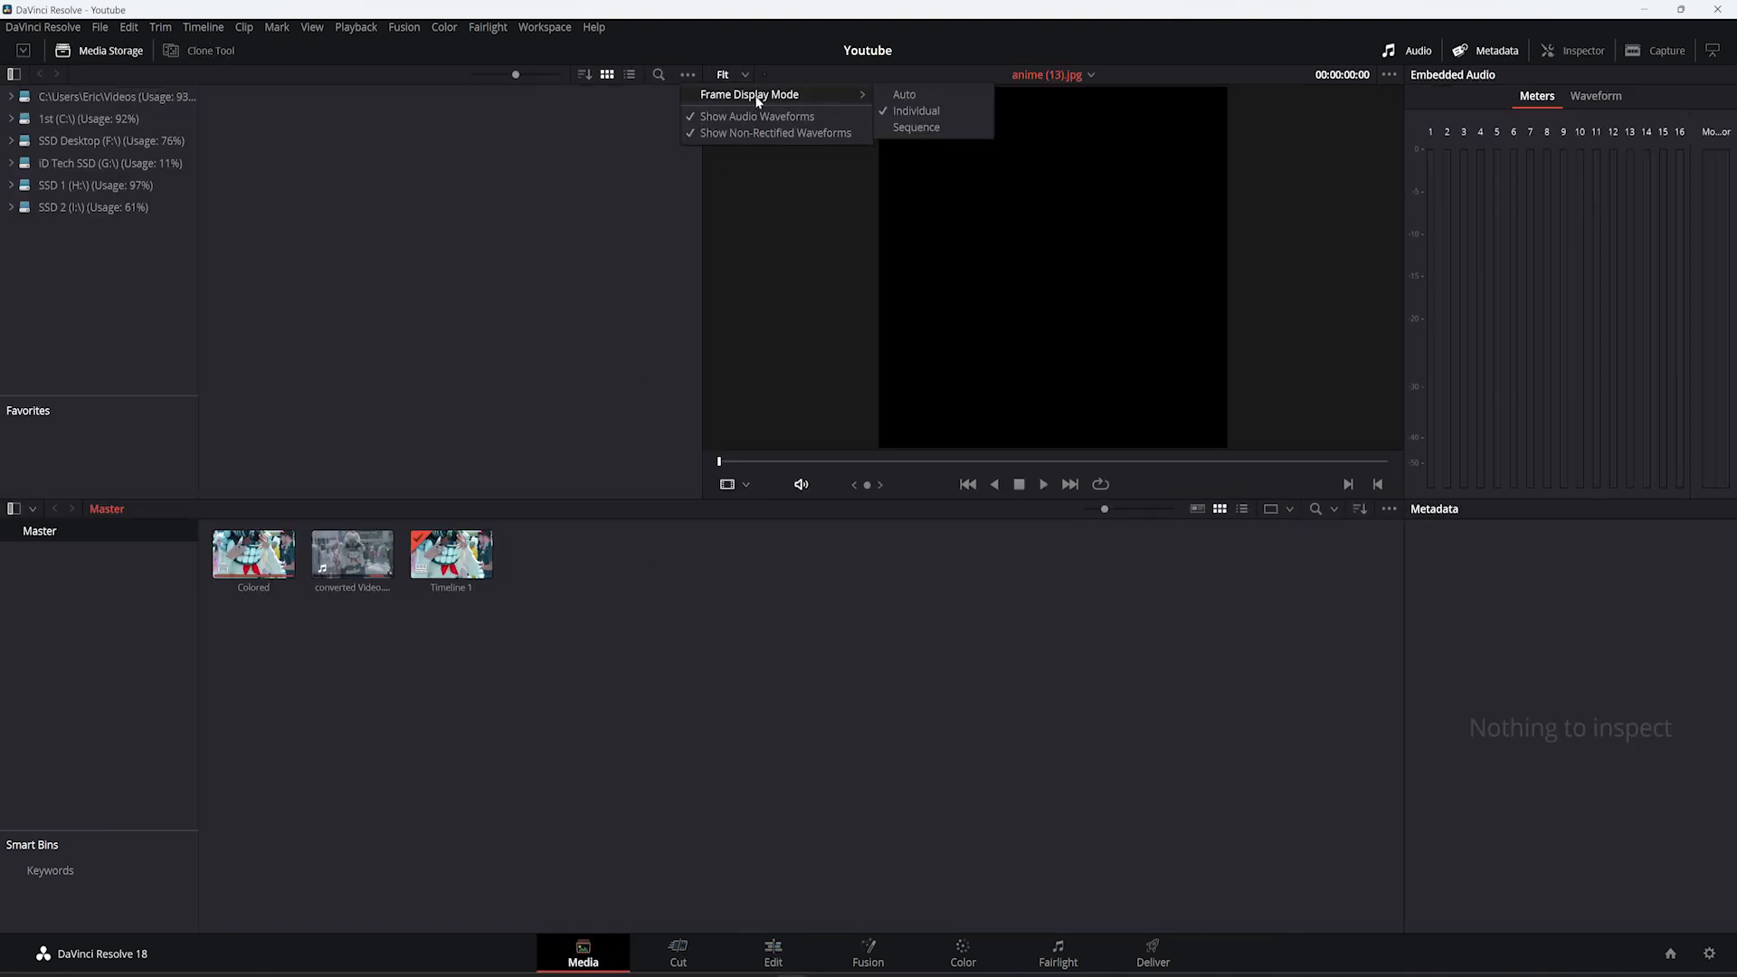
{"action": "left_click", "coordinate": [1217, 539]}
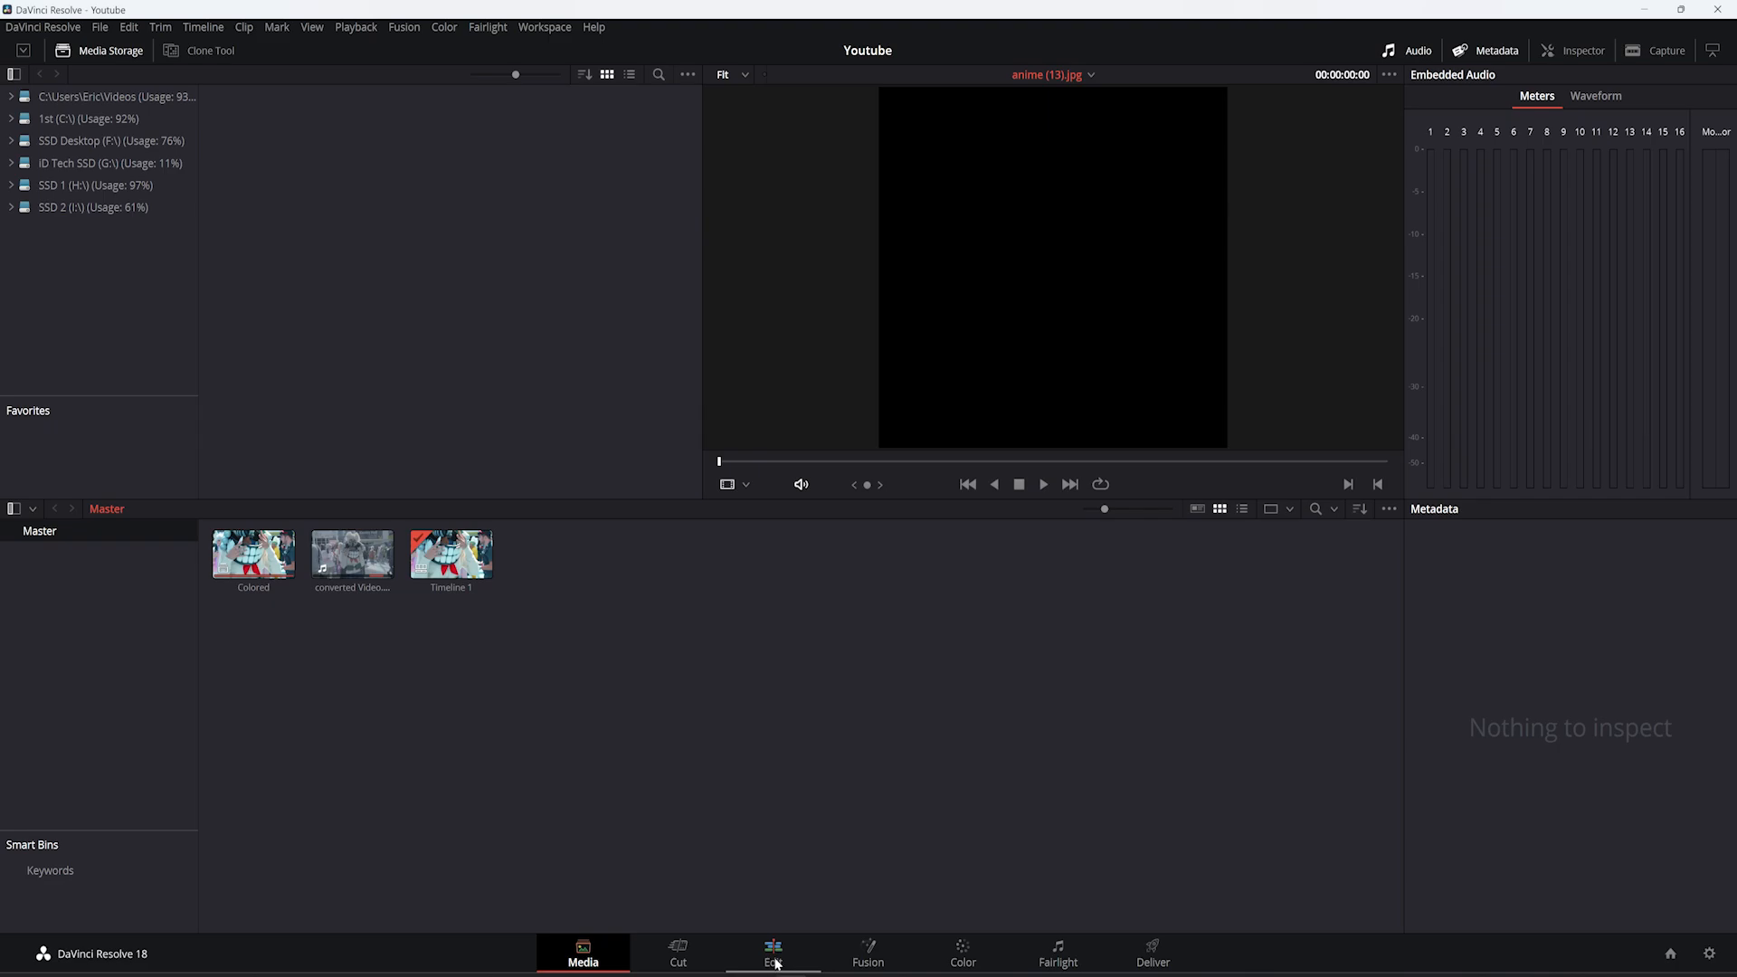
{"action": "left_click", "coordinate": [773, 959]}
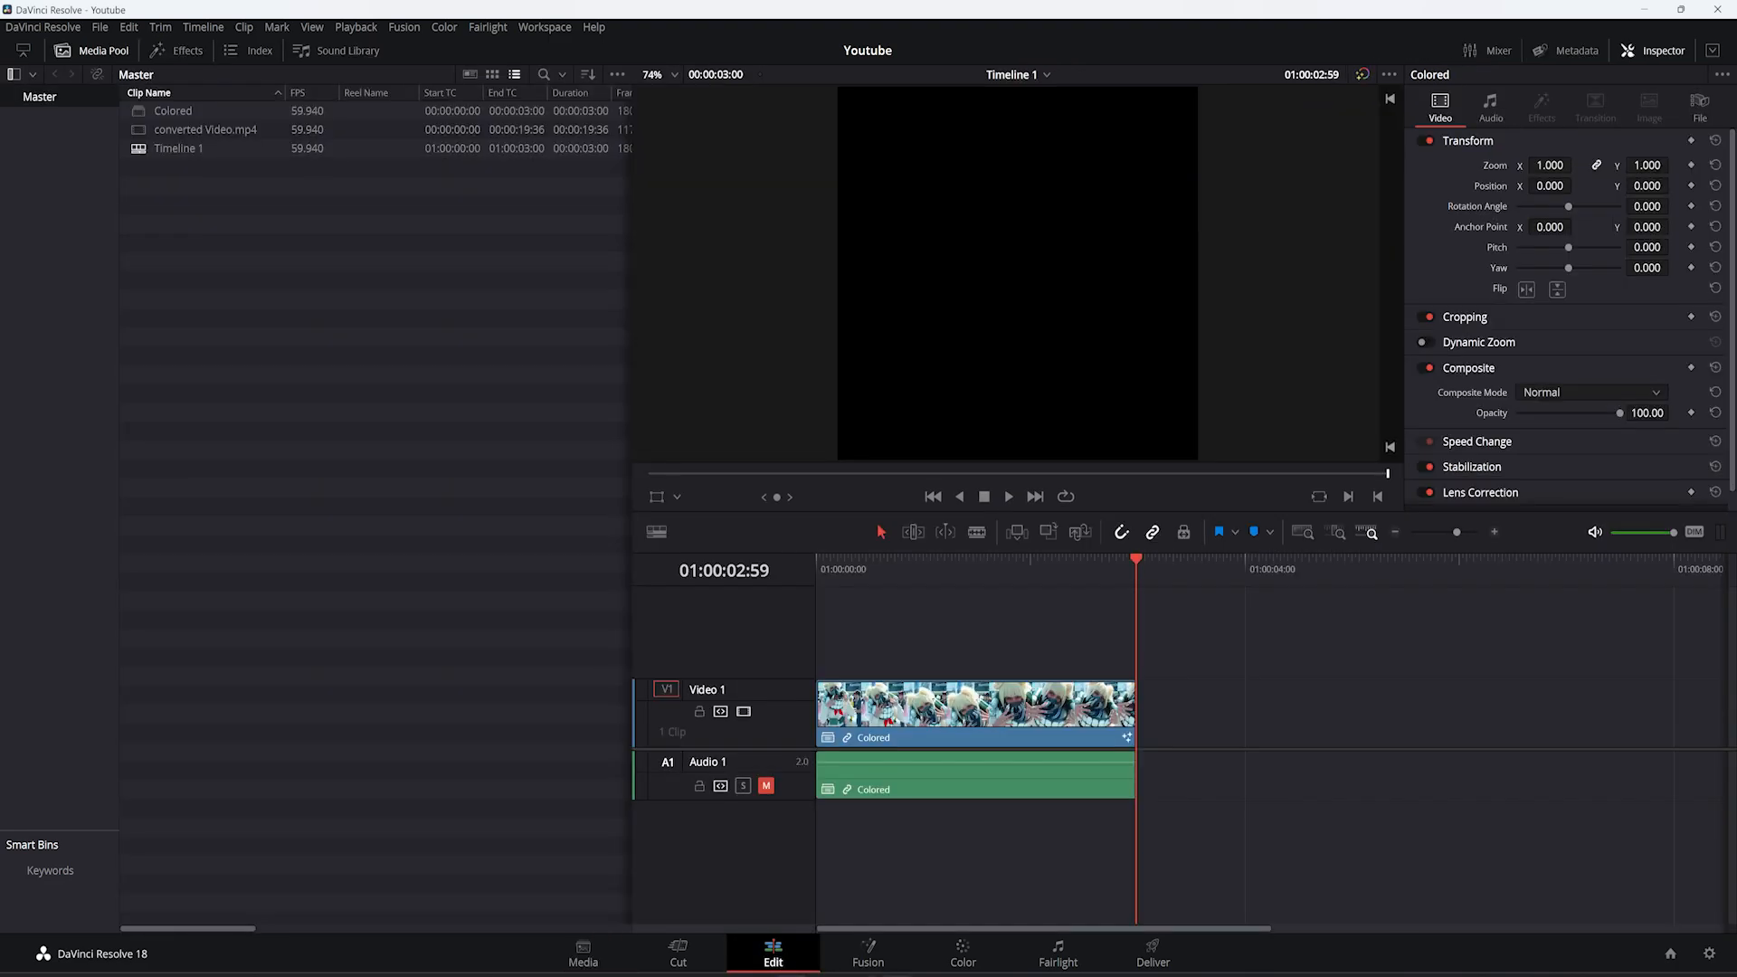
{"action": "key", "text": "alt+Tab"}
{"action": "left_click_drag", "start_coordinate": [1104, 283], "coordinate": [233, 341]}
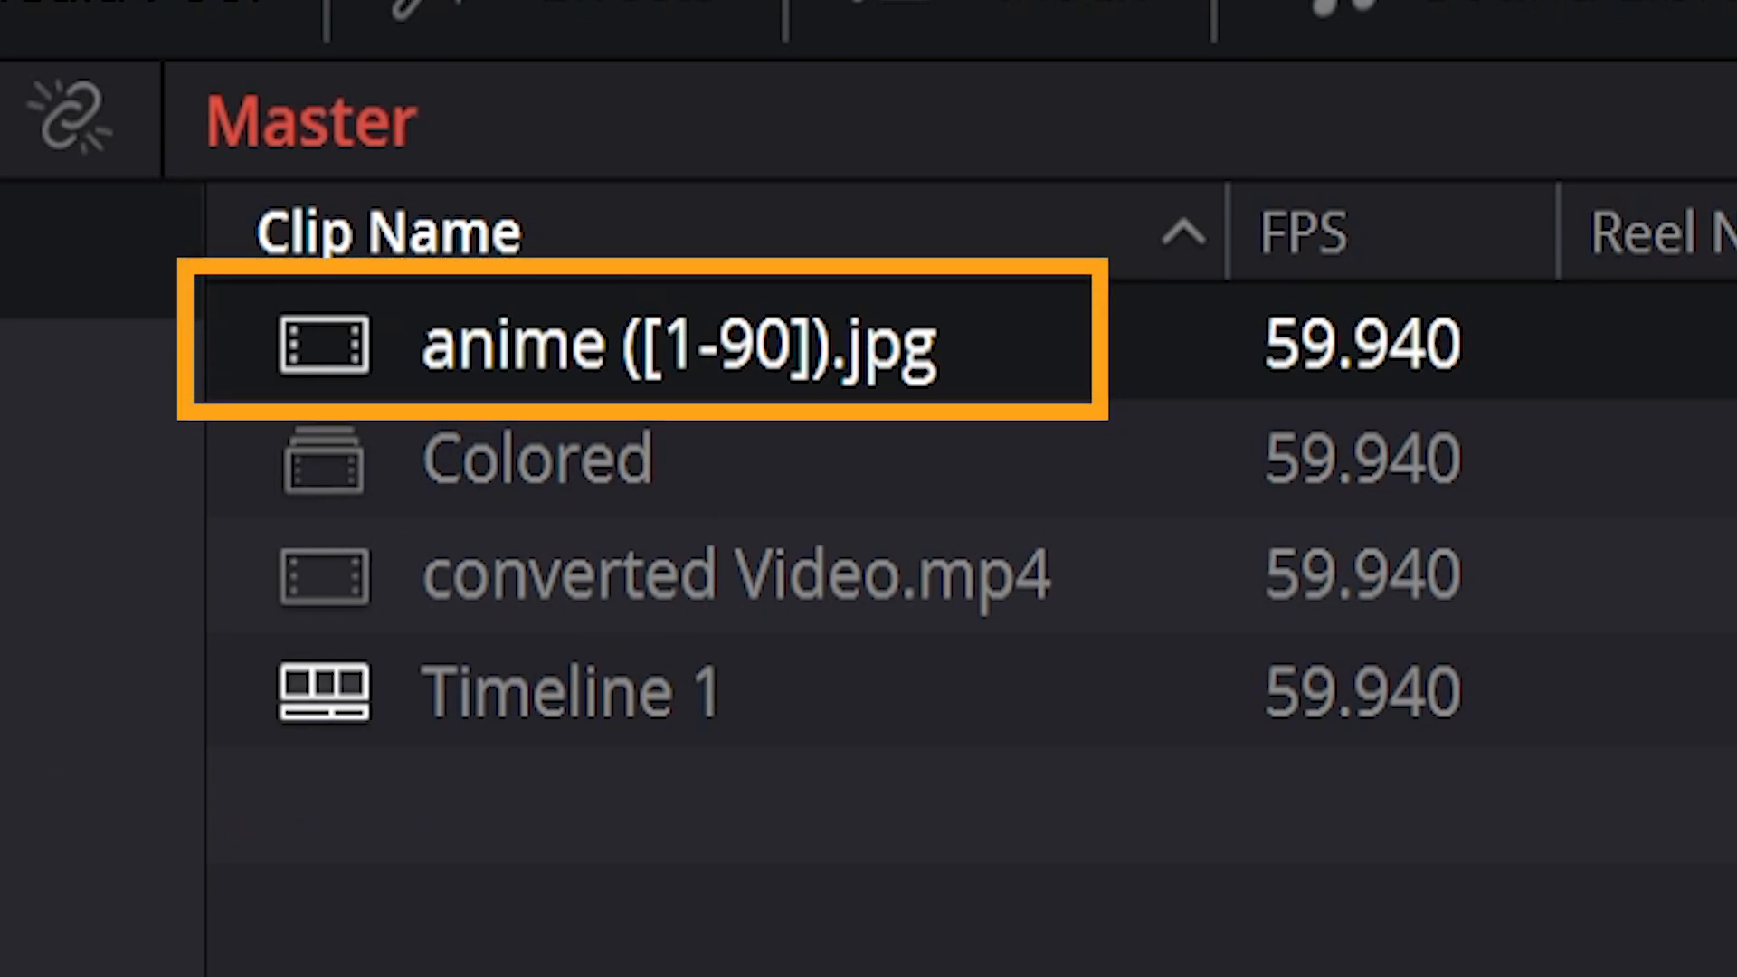
Step: Place the anime image sequence at the start of a Video 2 track above the Colored clip and play it
{"action": "left_click_drag", "start_coordinate": [679, 354], "coordinate": [817, 633]}
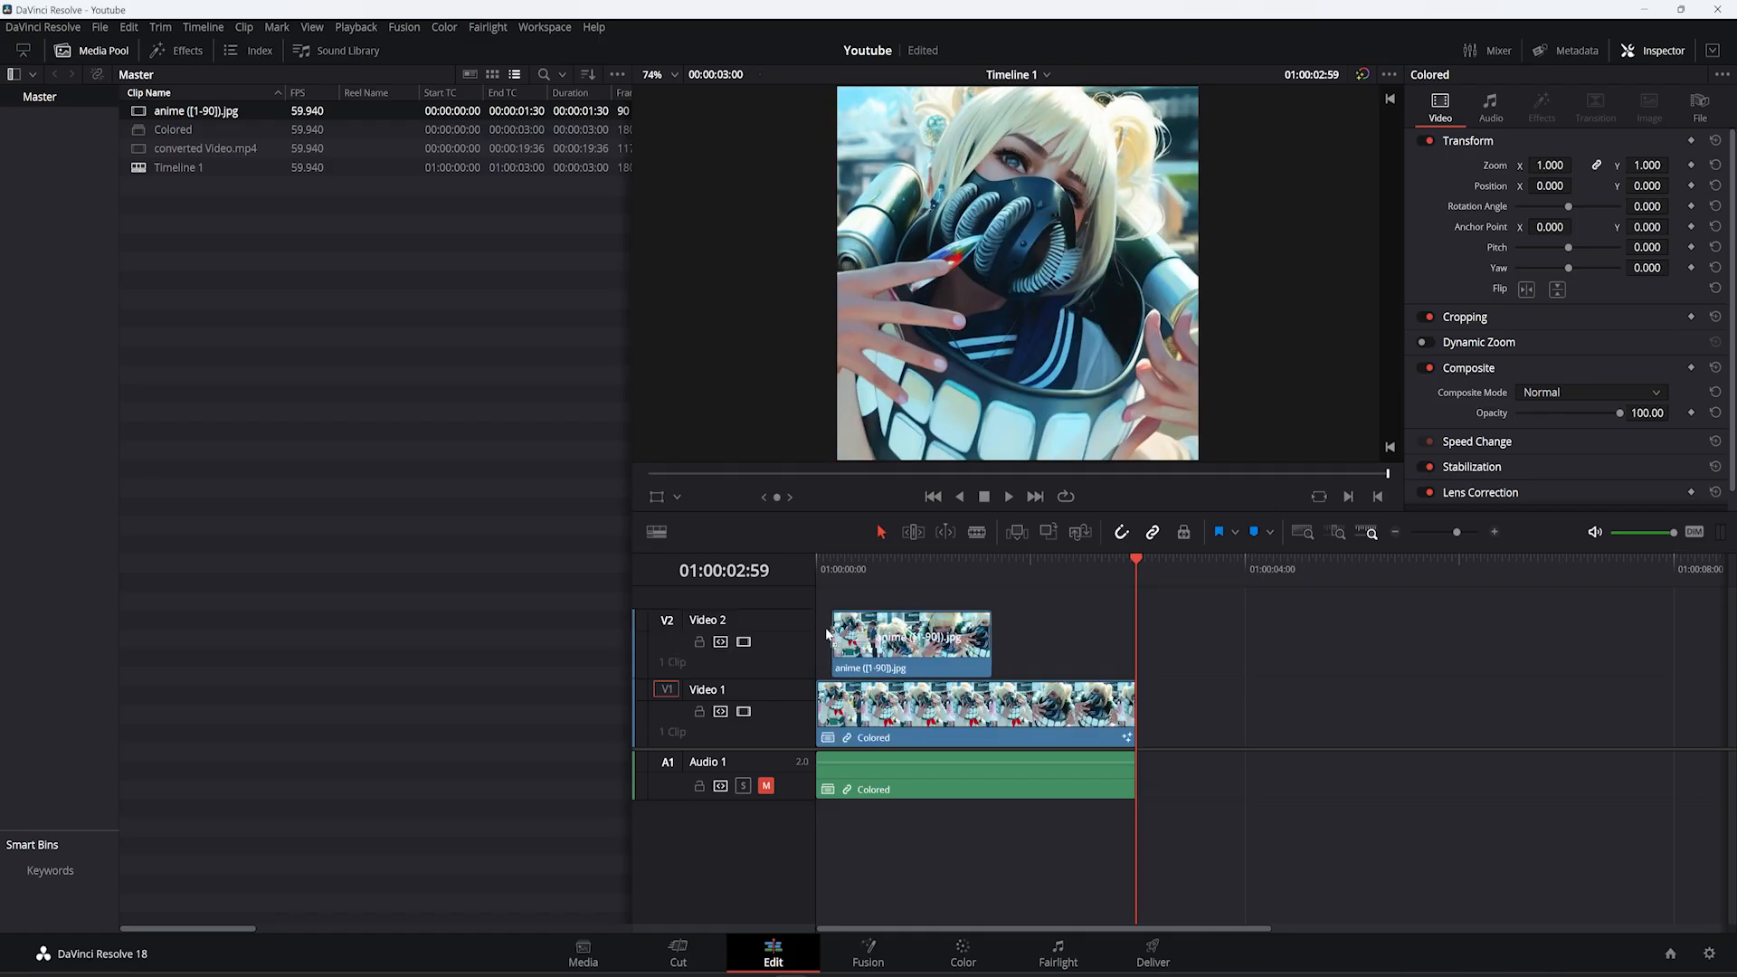
{"action": "left_click_drag", "start_coordinate": [891, 567], "coordinate": [817, 574]}
{"action": "key", "text": "space"}
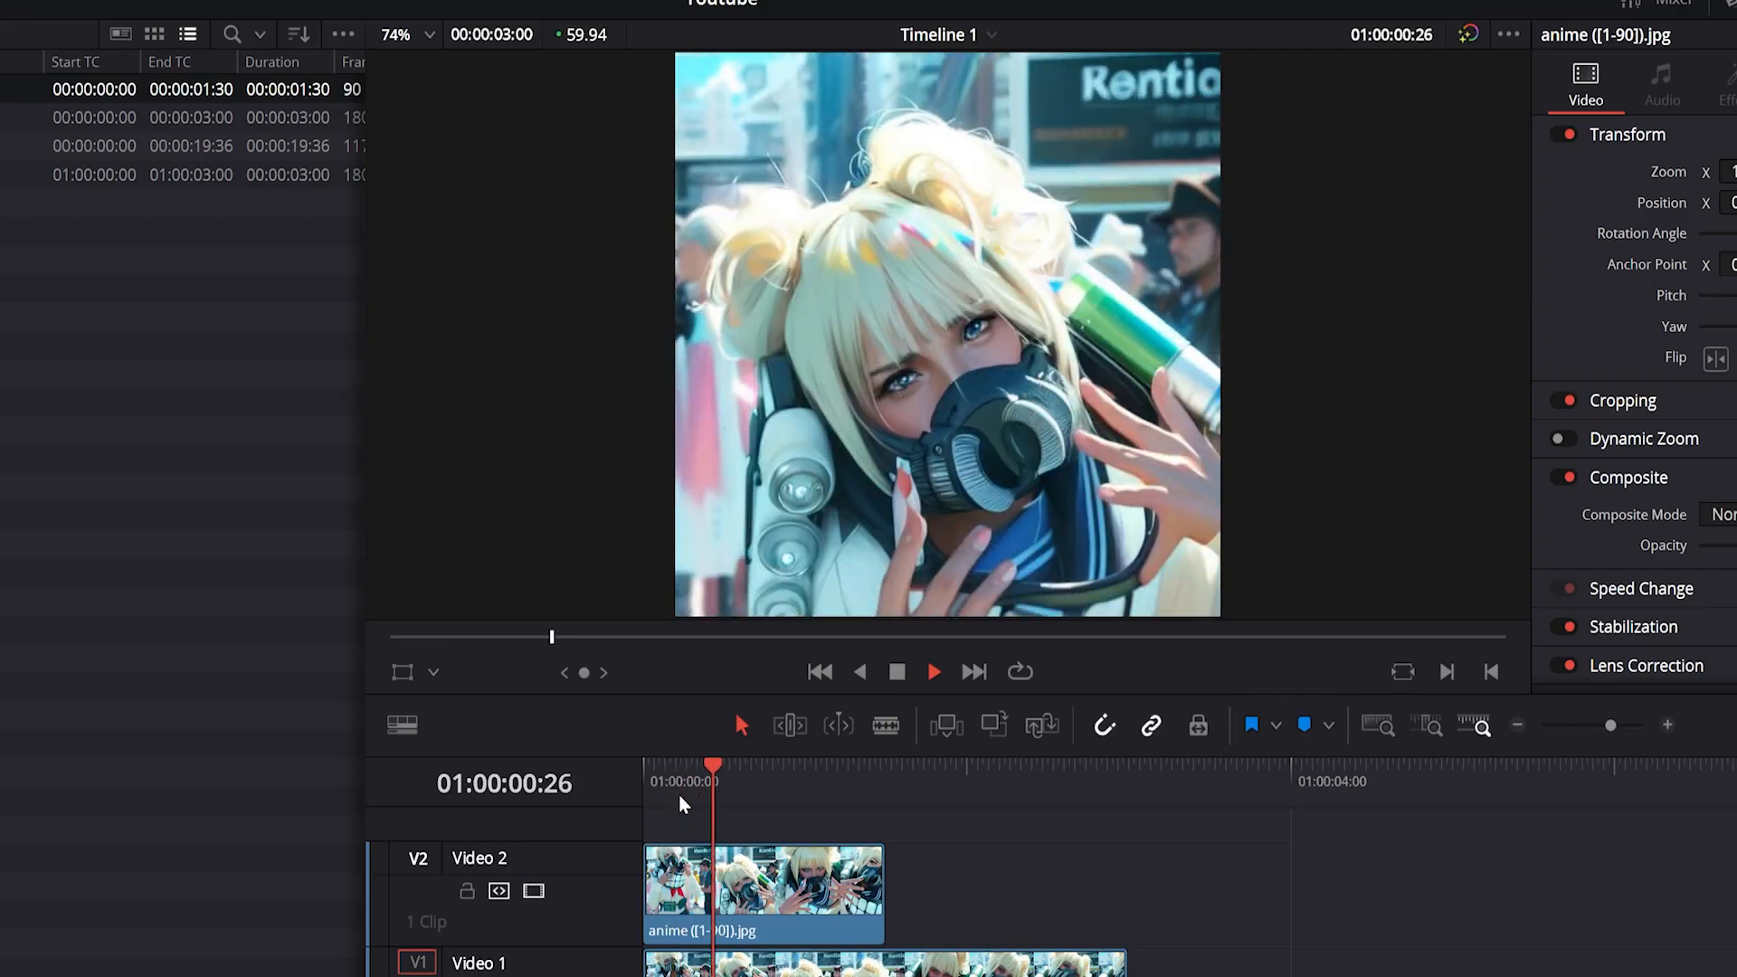
{"action": "key", "text": "space"}
Step: Slow the anime sequence clip on Video 2 to 50% with the retime controls and play it from the start
{"action": "left_click", "coordinate": [837, 884]}
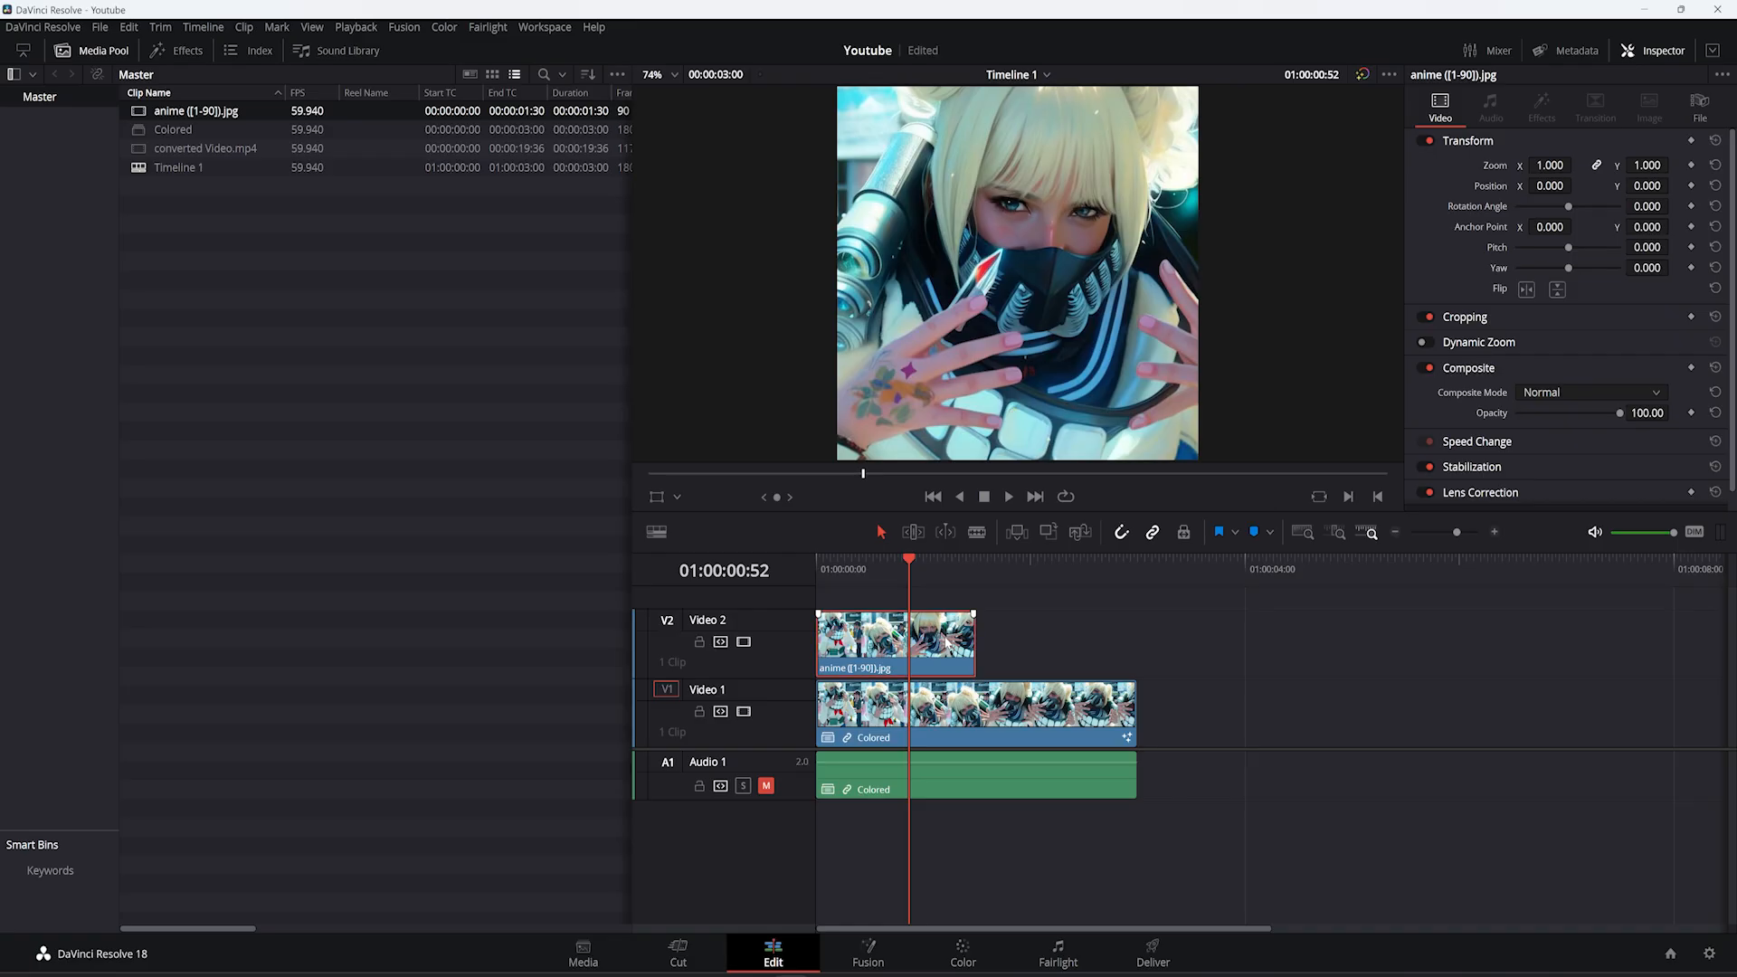
{"action": "key", "text": "ctrl+r"}
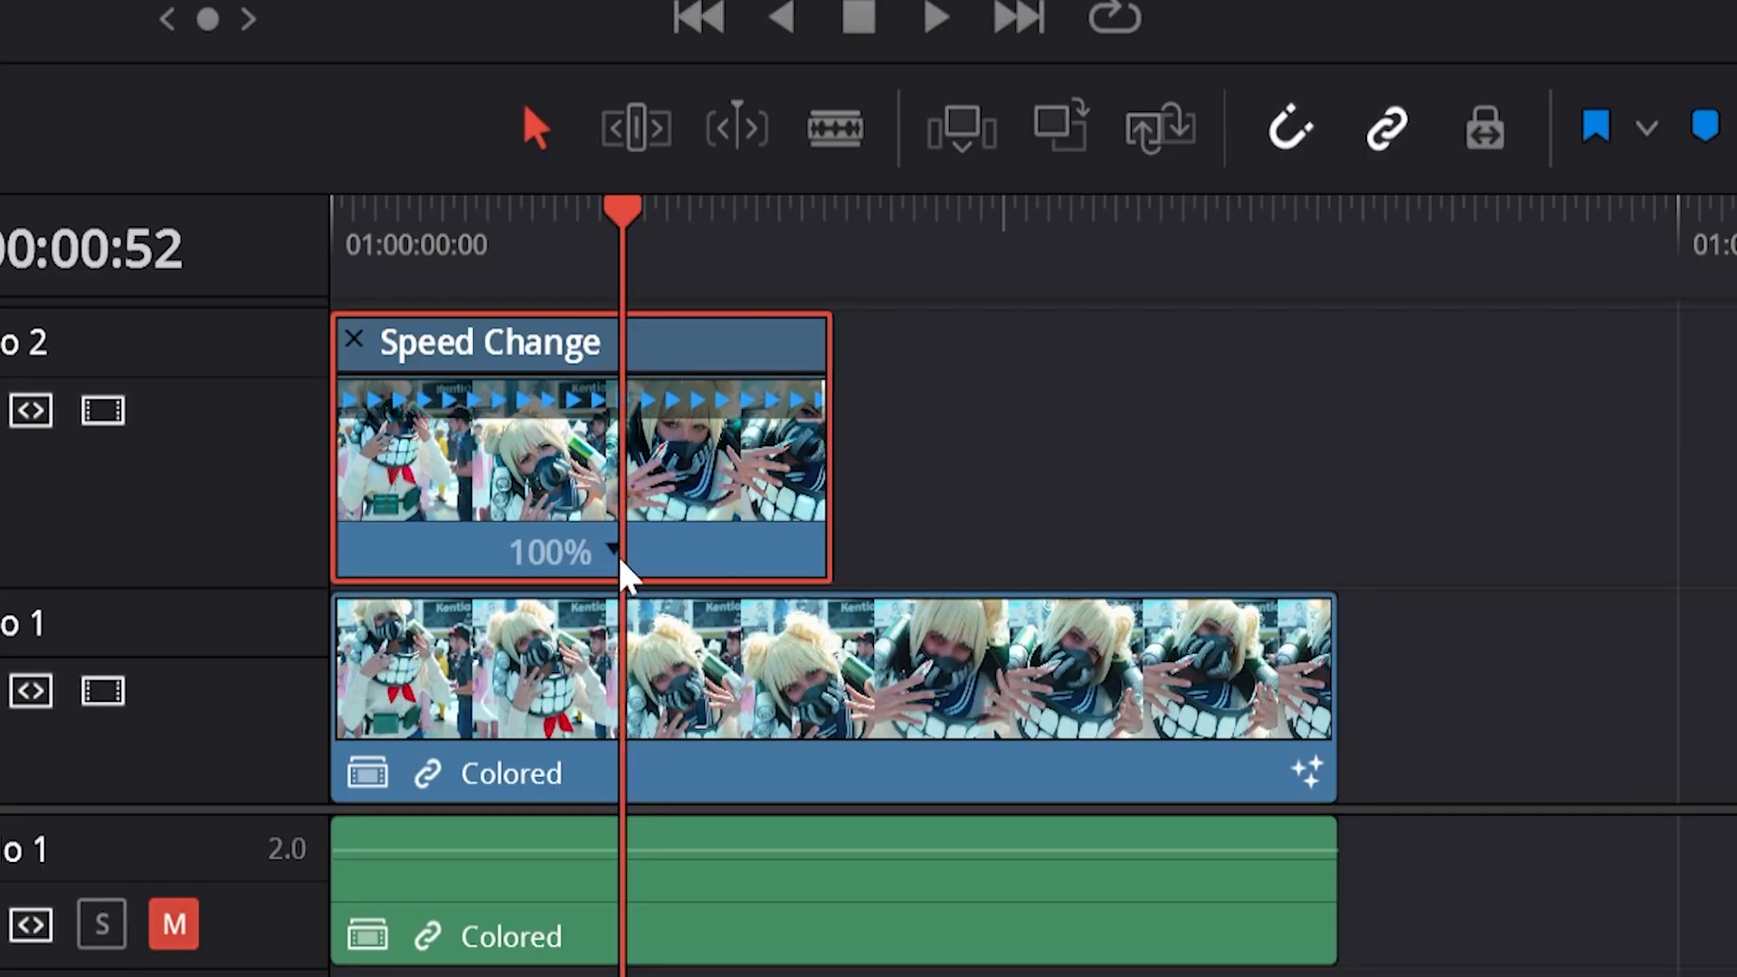
{"action": "left_click", "coordinate": [614, 553]}
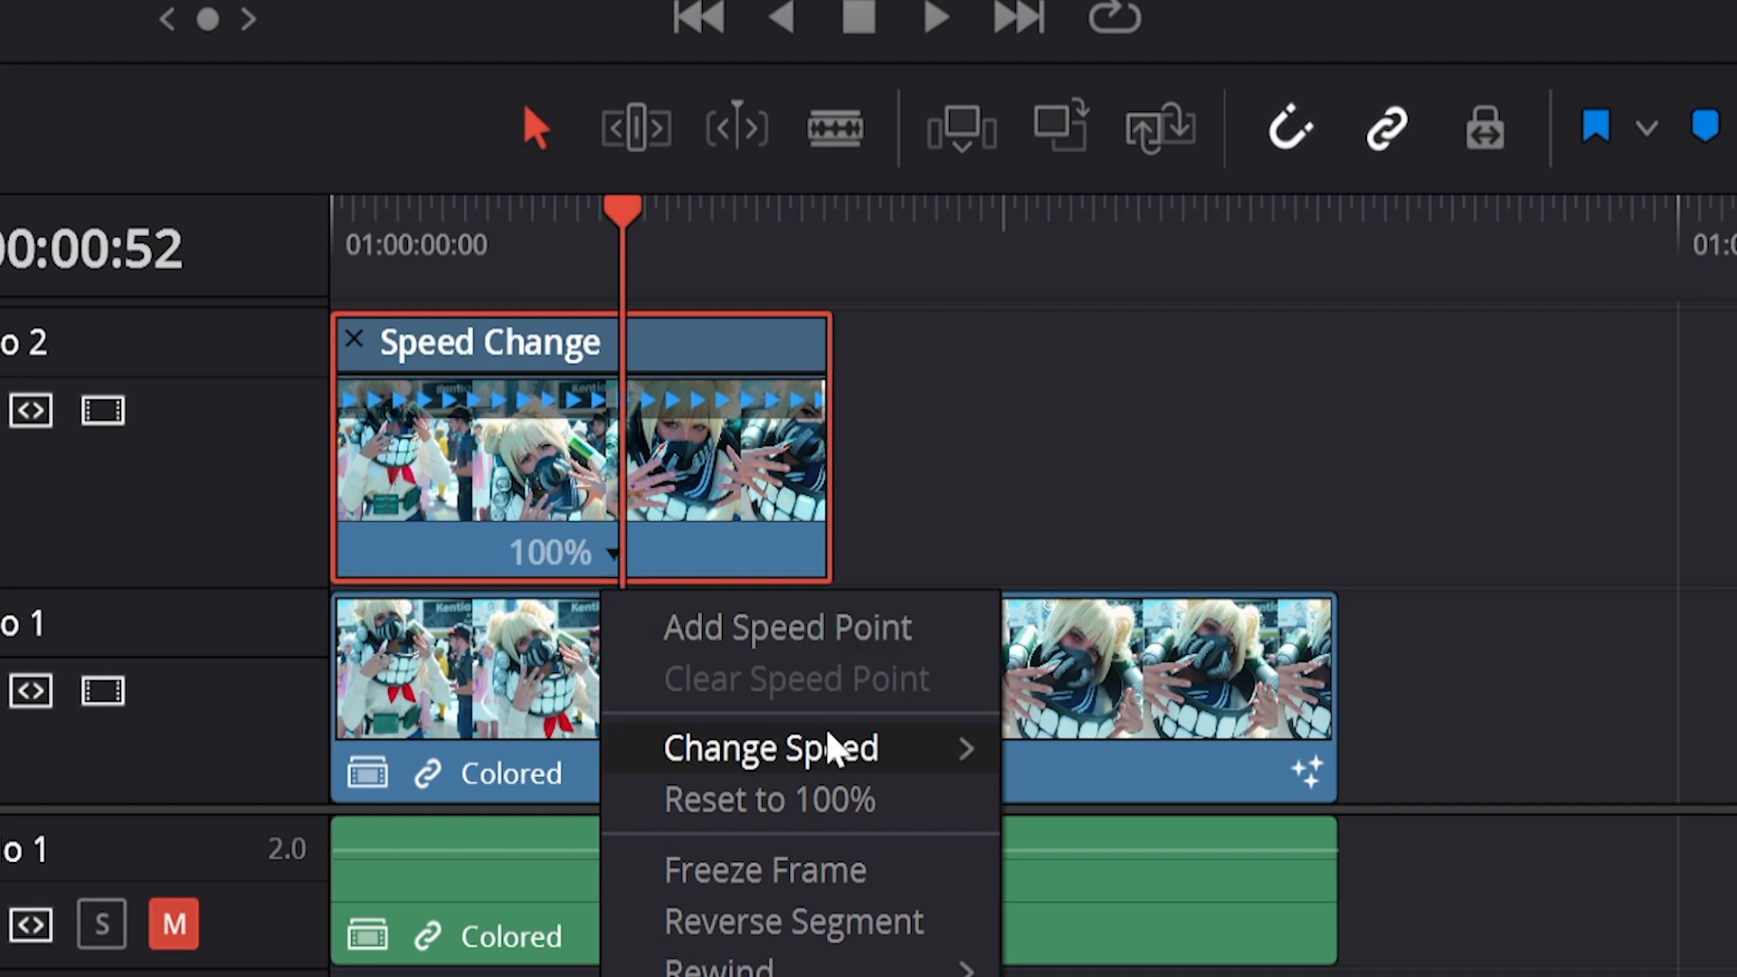
{"action": "mouse_move", "coordinate": [914, 748]}
{"action": "left_click", "coordinate": [1135, 861]}
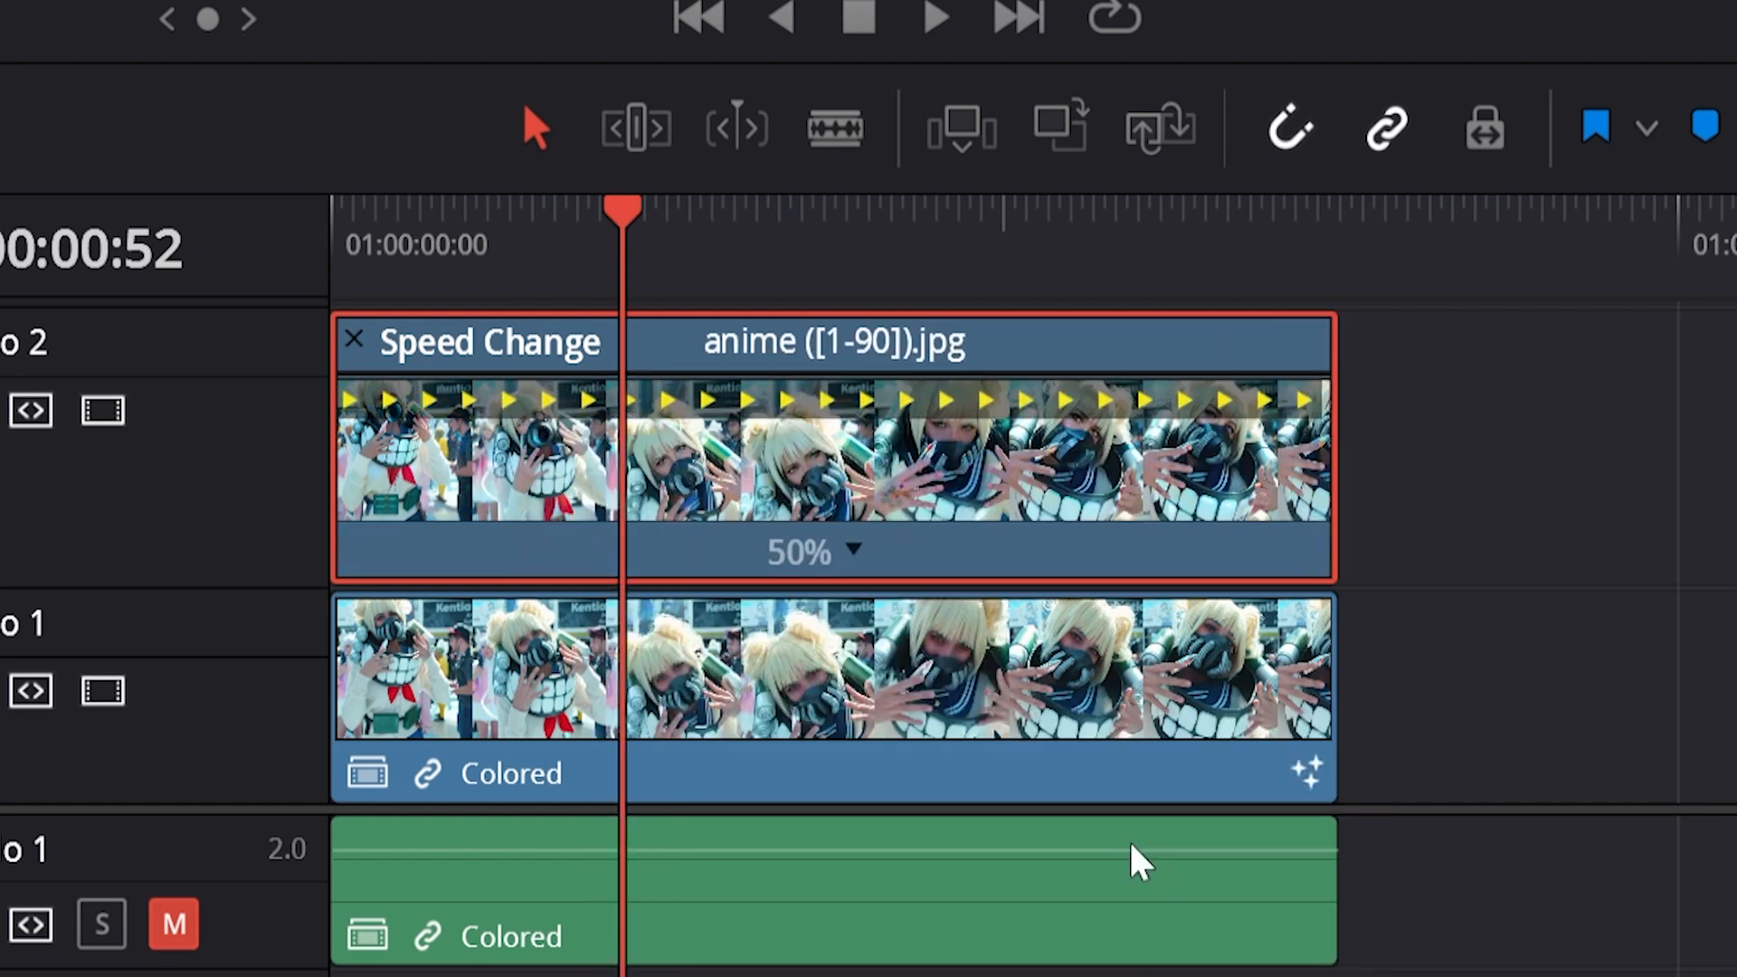
{"action": "left_click", "coordinate": [1335, 499]}
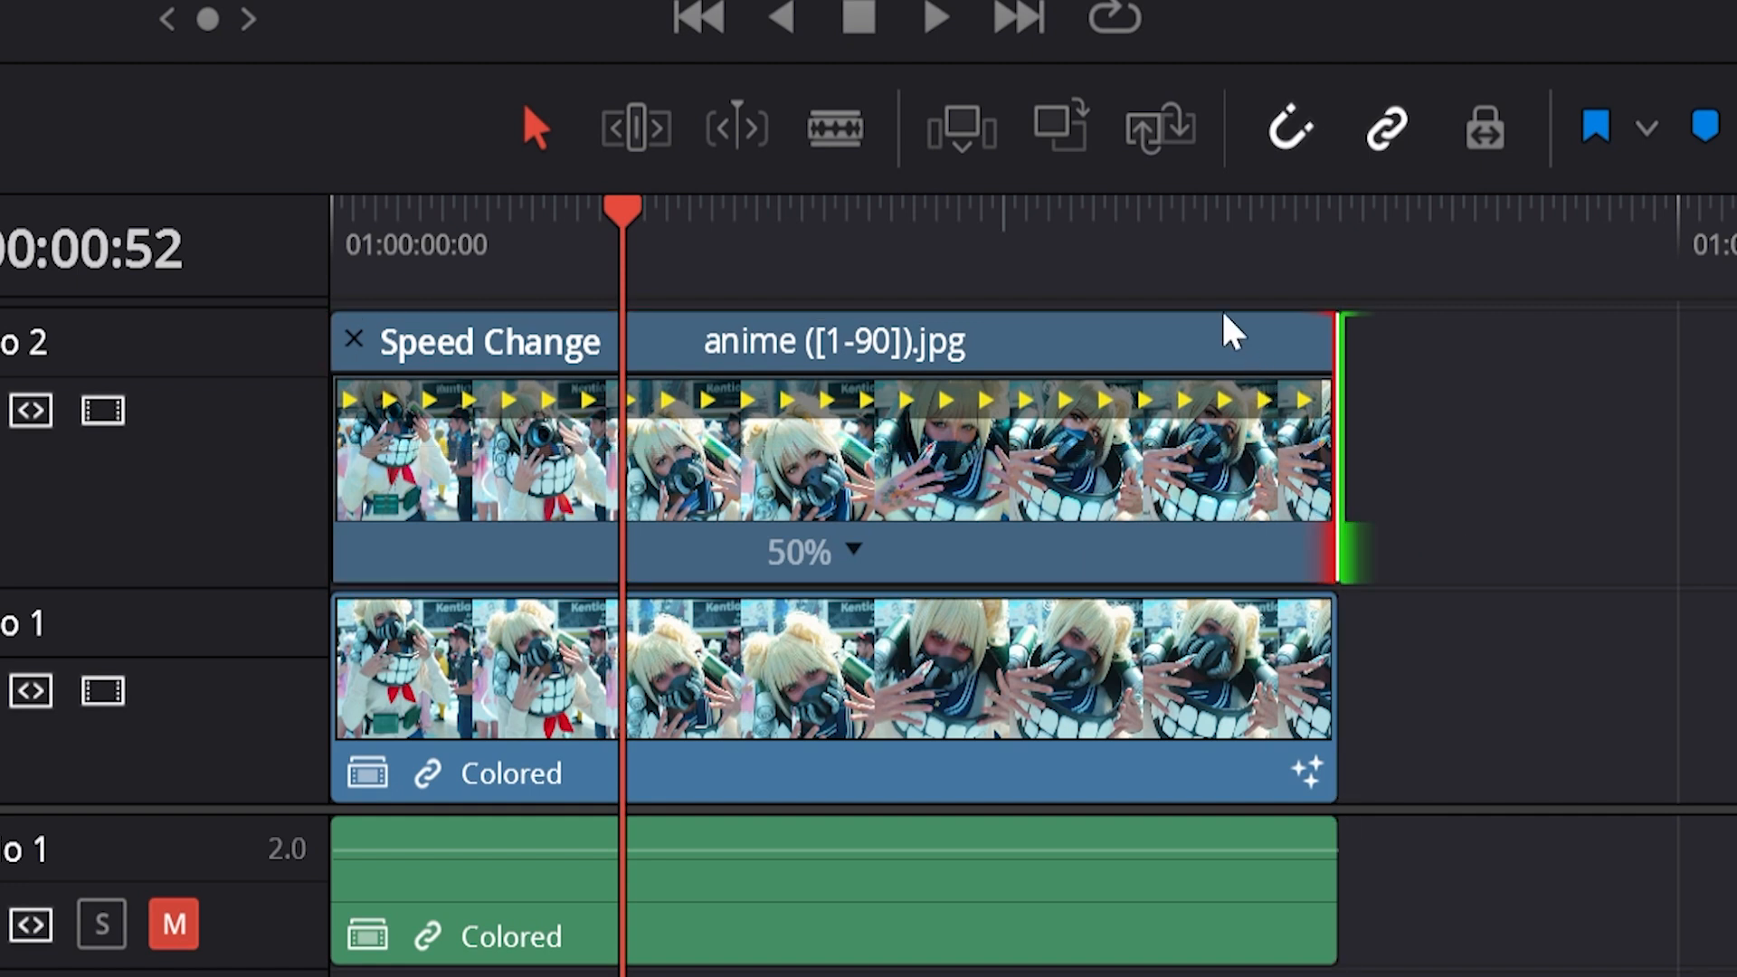
{"action": "left_click", "coordinate": [1194, 271]}
{"action": "left_click_drag", "start_coordinate": [1174, 264], "coordinate": [271, 305]}
{"action": "key", "text": "space"}
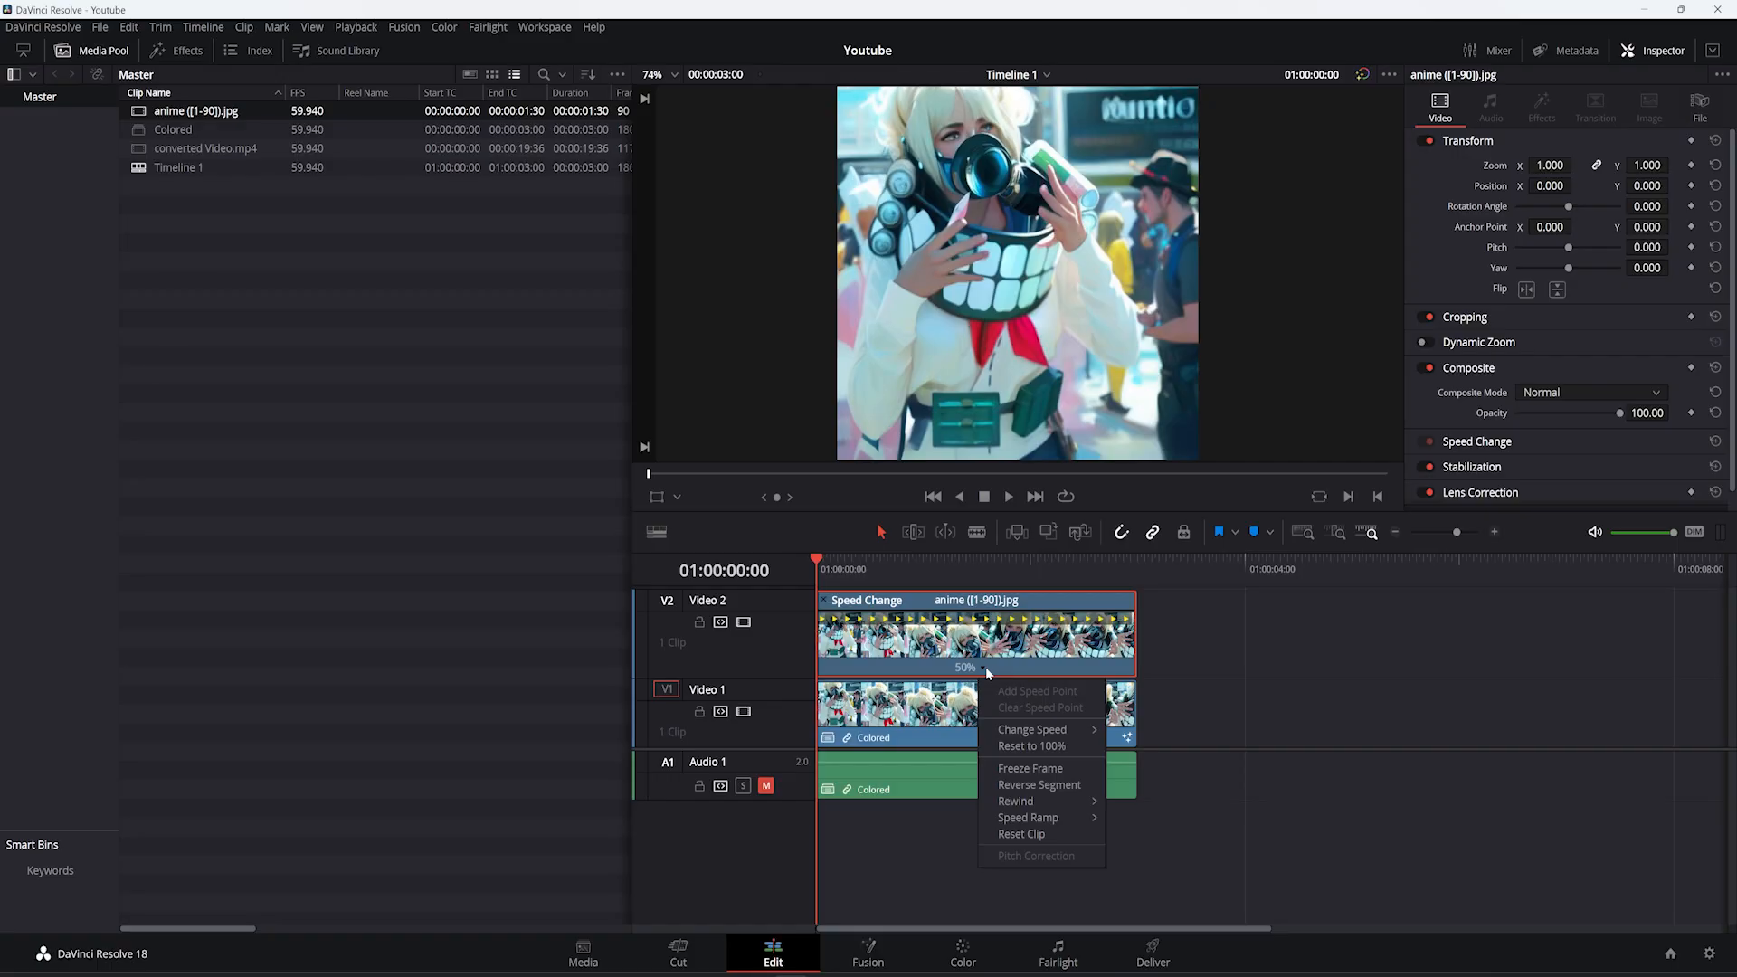
Step: Slow the anime sequence clip to 25% and set its Retime Process to Optical Flow
{"action": "left_click", "coordinate": [1153, 742]}
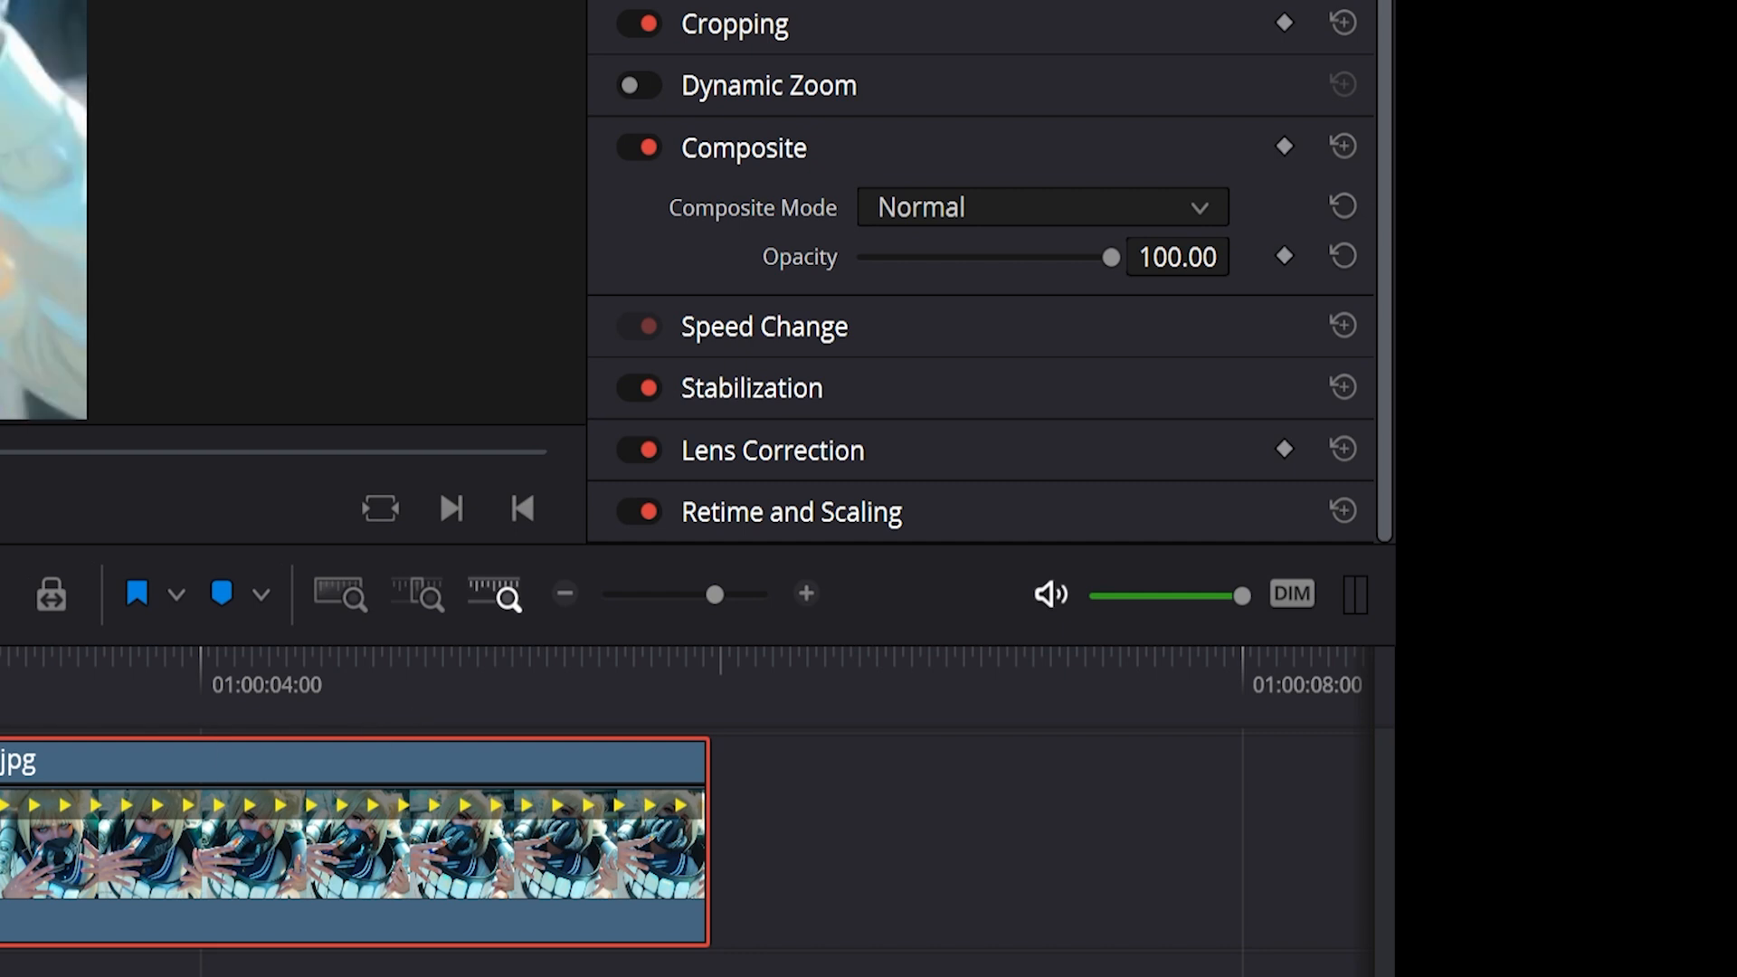
{"action": "left_click", "coordinate": [840, 524]}
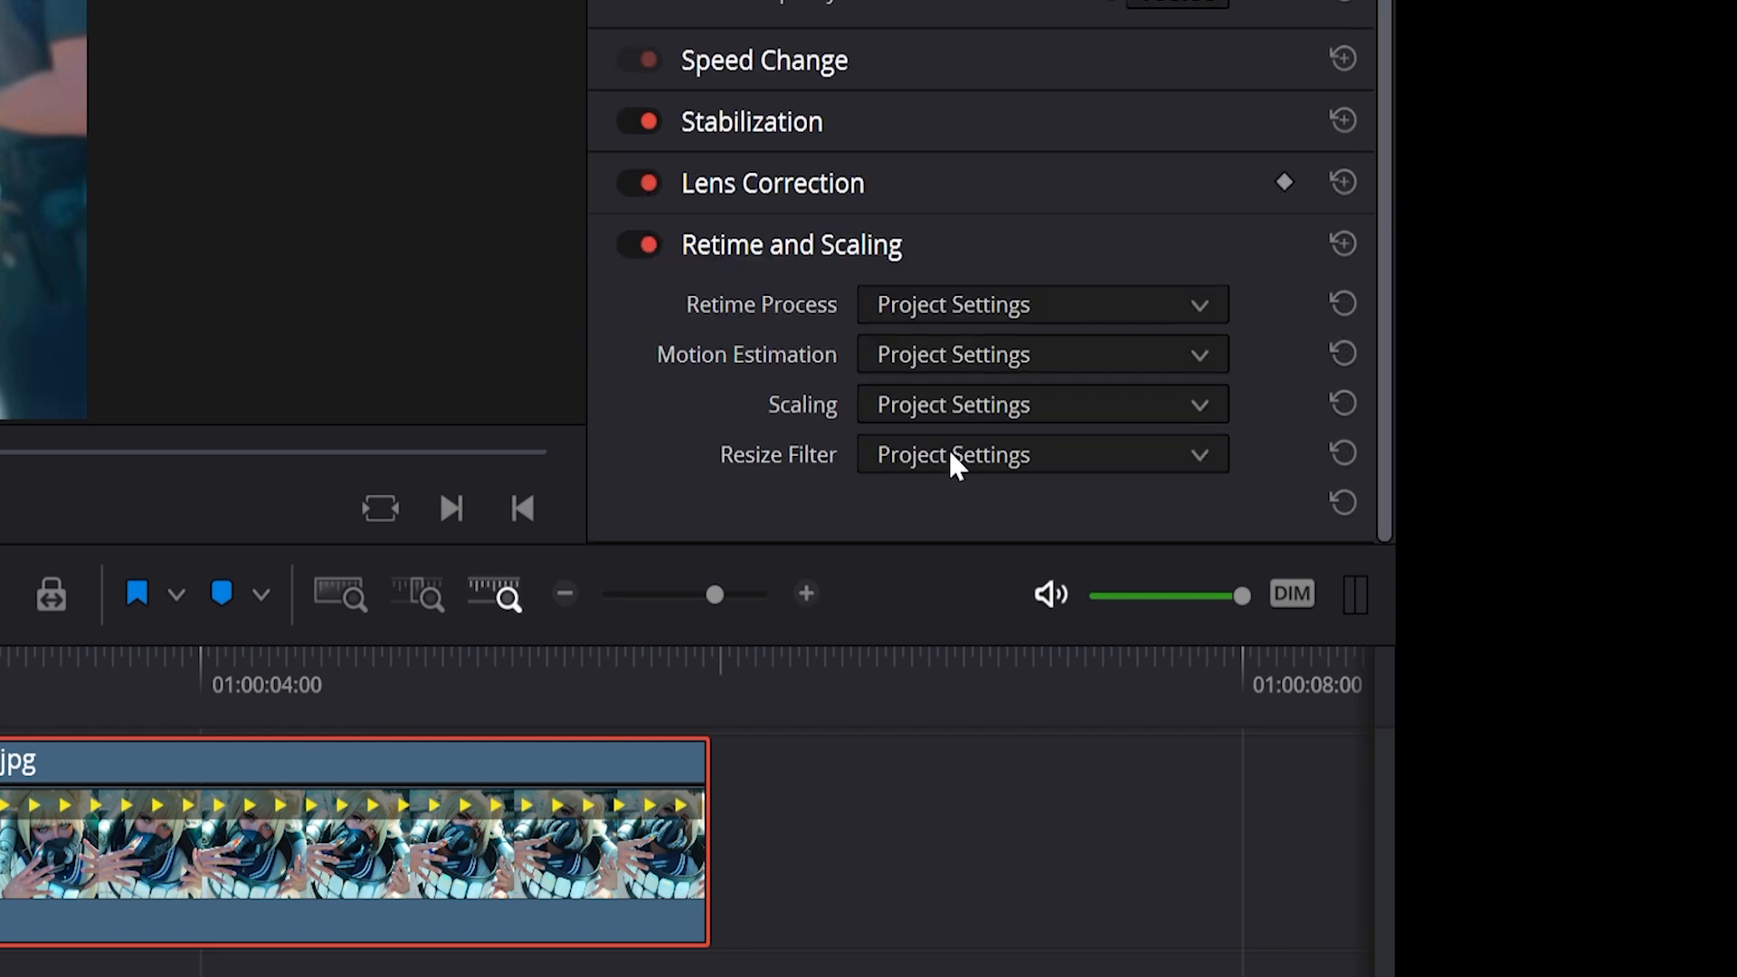
{"action": "left_click", "coordinate": [905, 305]}
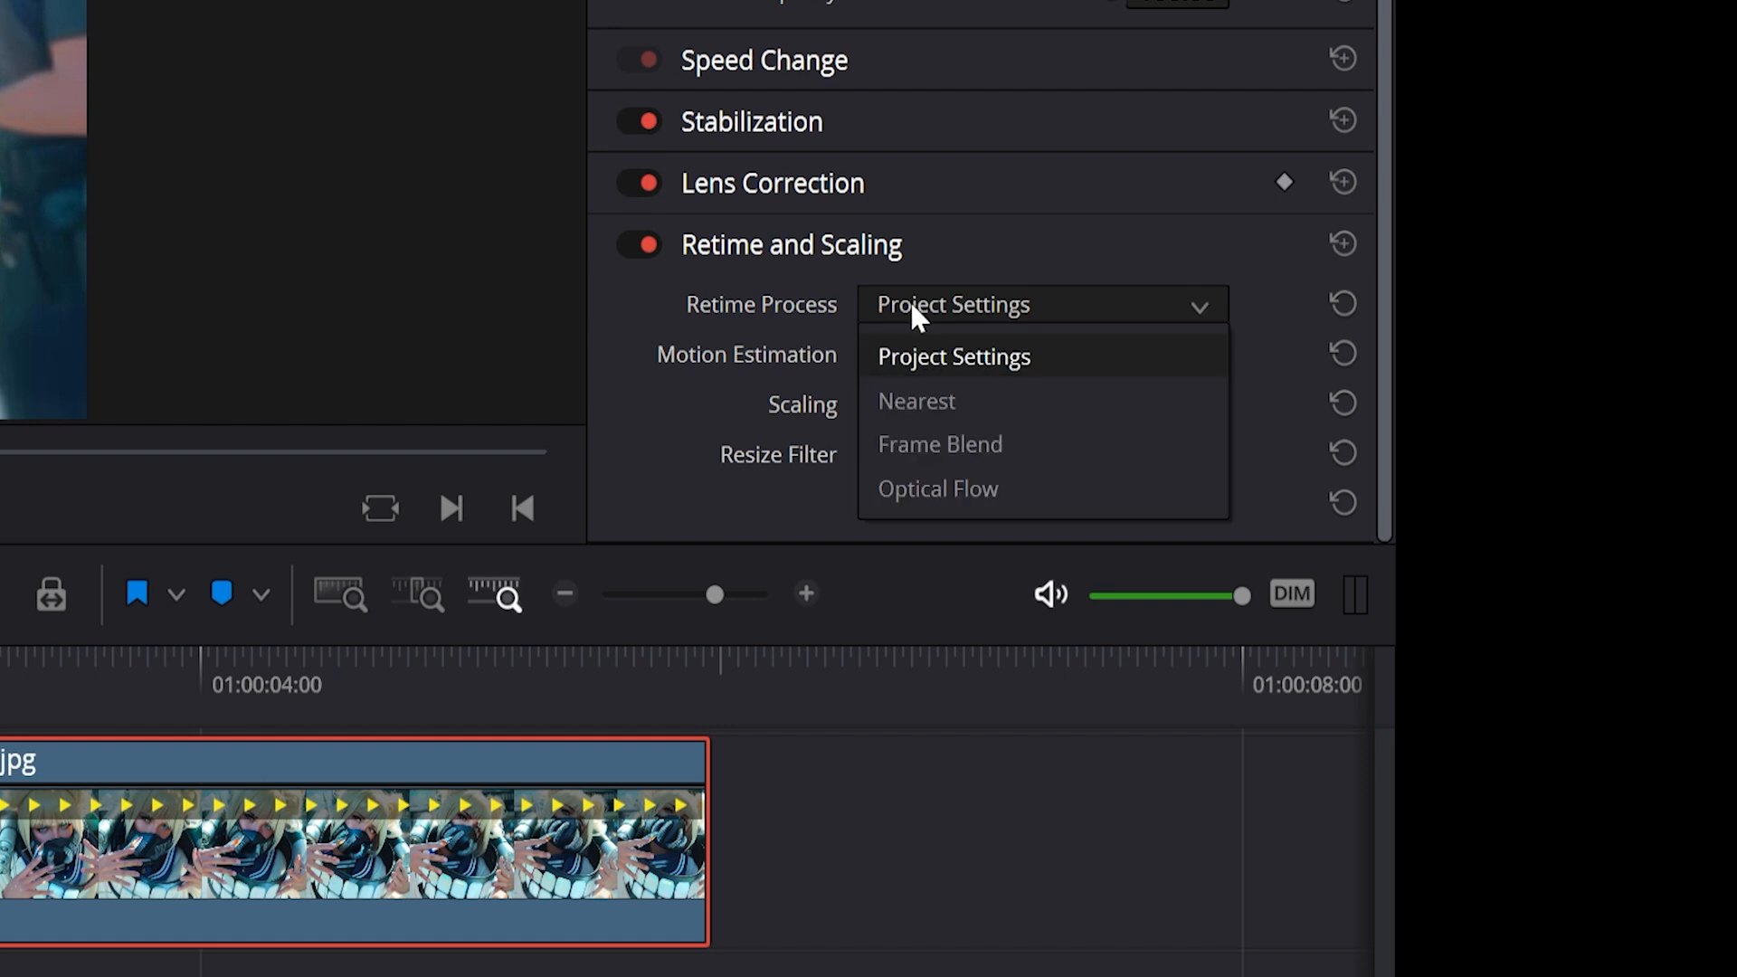
{"action": "left_click", "coordinate": [1068, 493]}
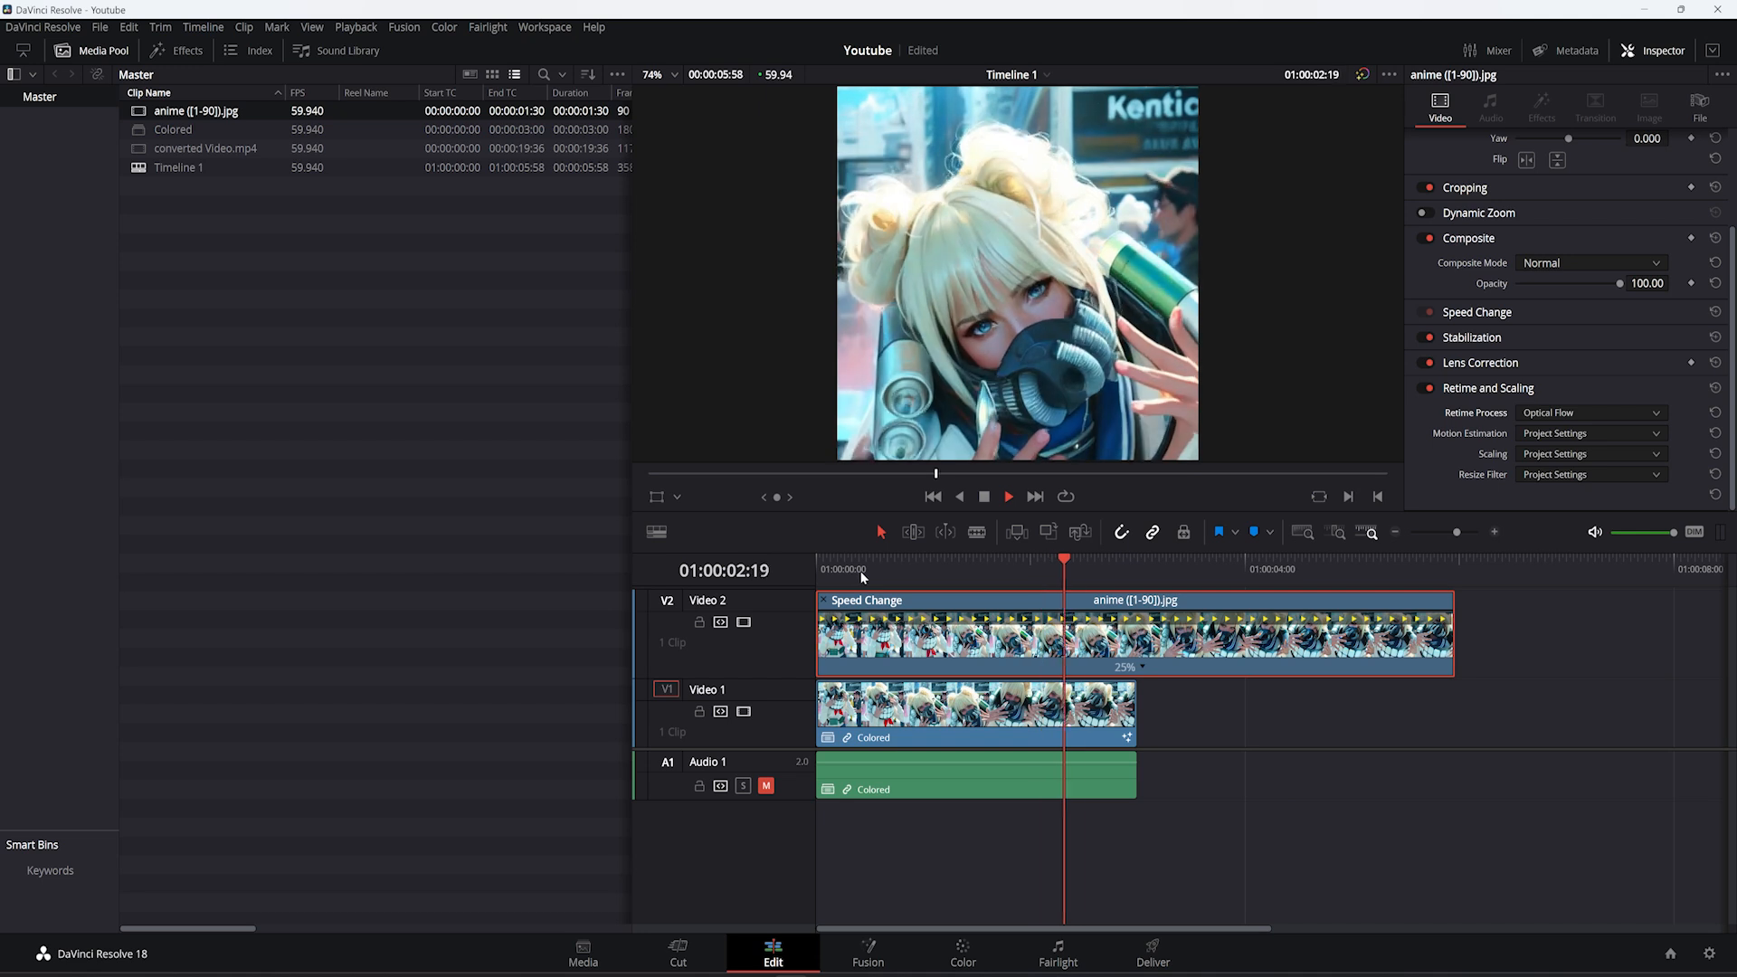
Step: Play the slowed anime clip from the start and set its Motion Estimation to Standard Better
{"action": "left_click", "coordinate": [995, 570]}
{"action": "key", "text": "space"}
{"action": "left_click", "coordinate": [820, 570]}
{"action": "key", "text": "space"}
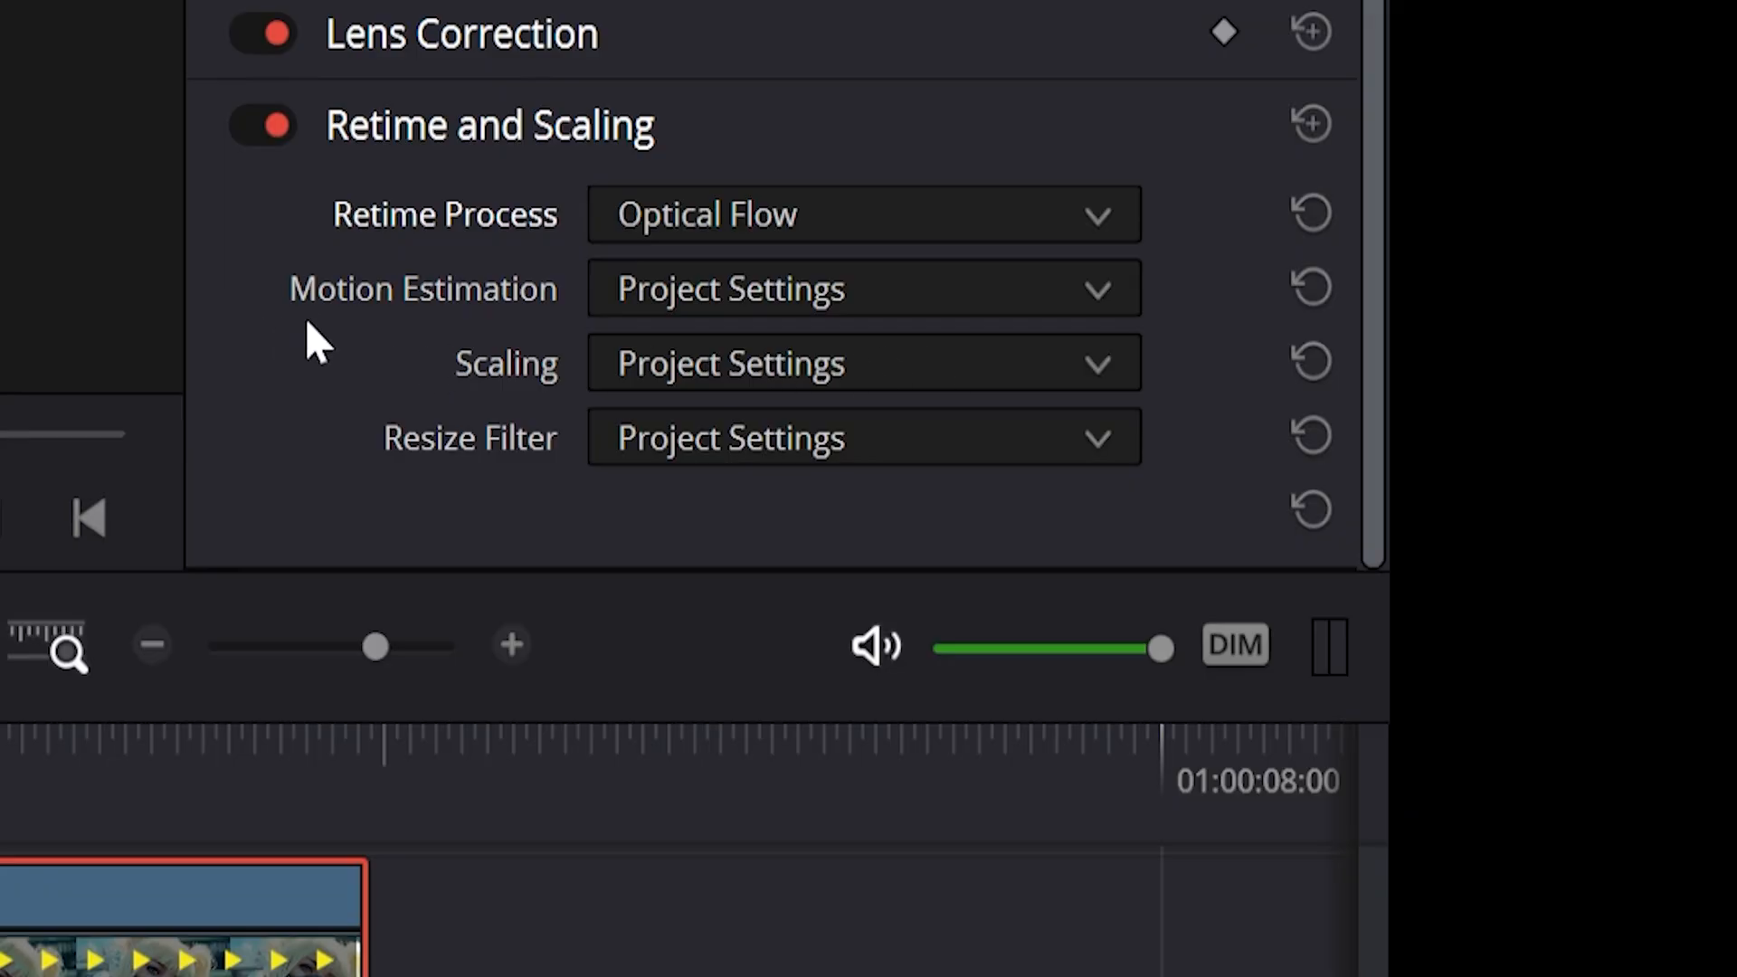
{"action": "left_click", "coordinate": [644, 293]}
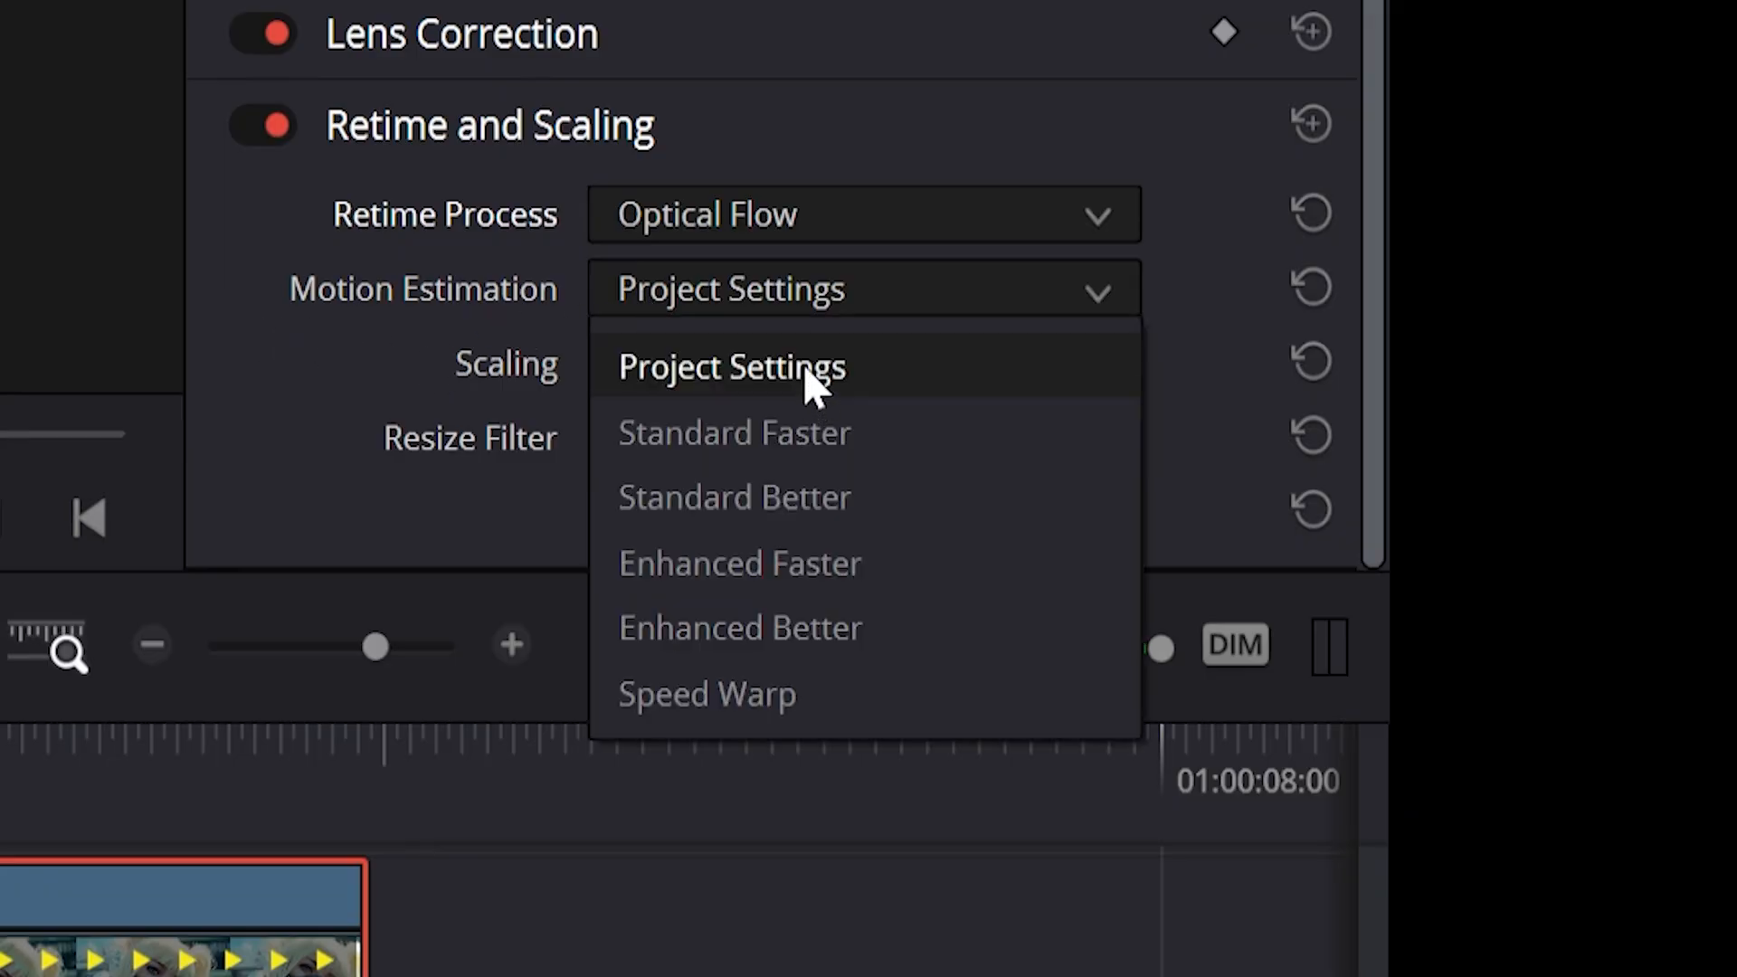
{"action": "left_click", "coordinate": [817, 503]}
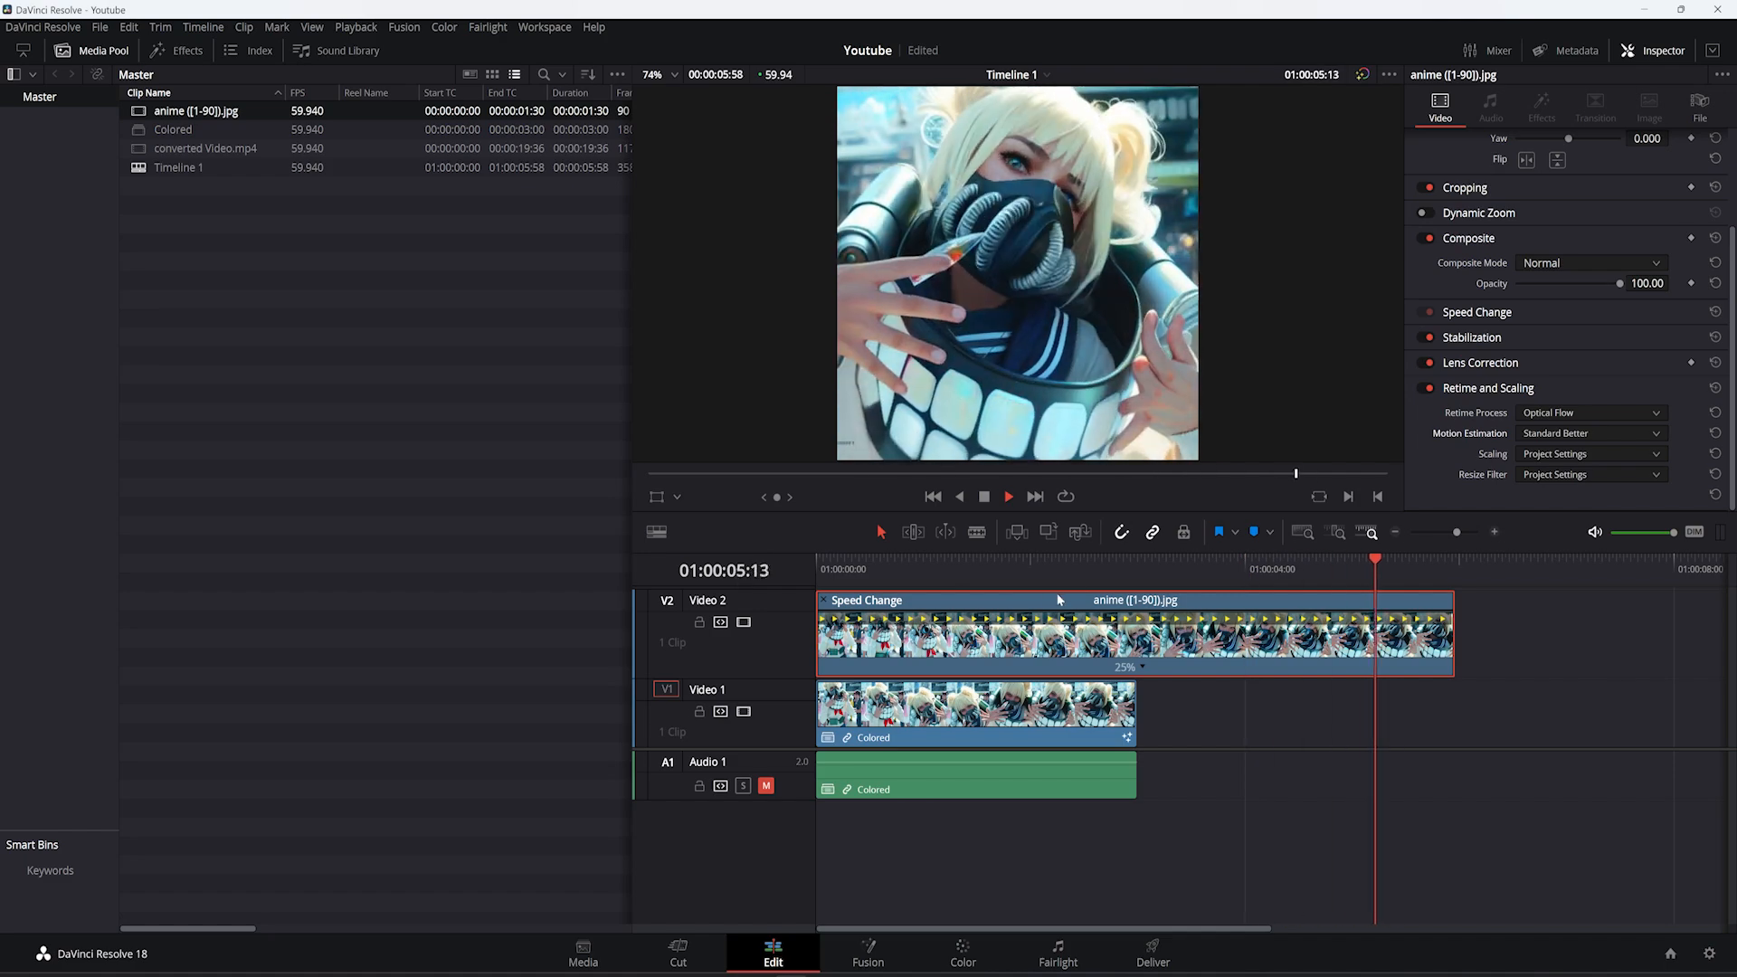
Step: Check the Motion Estimation choices for the anime clip, replay it from the start, and select the Colored clip on Video 1
{"action": "left_click", "coordinate": [1590, 433]}
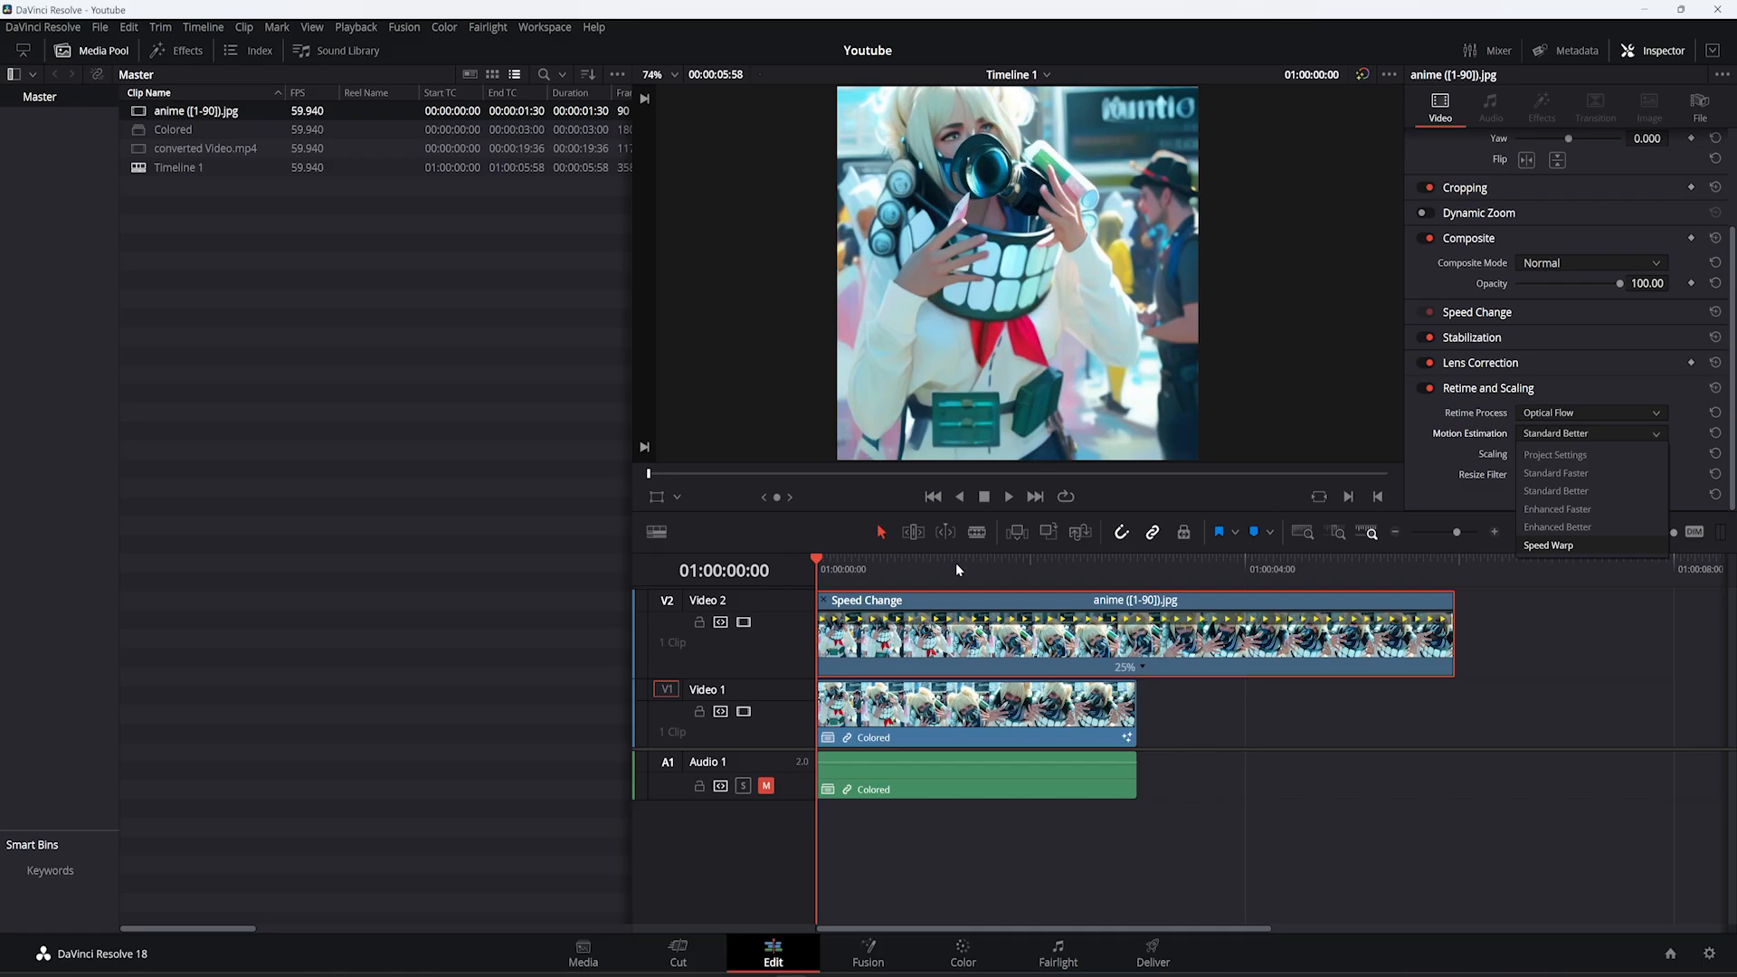
{"action": "left_click_drag", "start_coordinate": [955, 562], "coordinate": [917, 564]}
{"action": "key", "text": "space"}
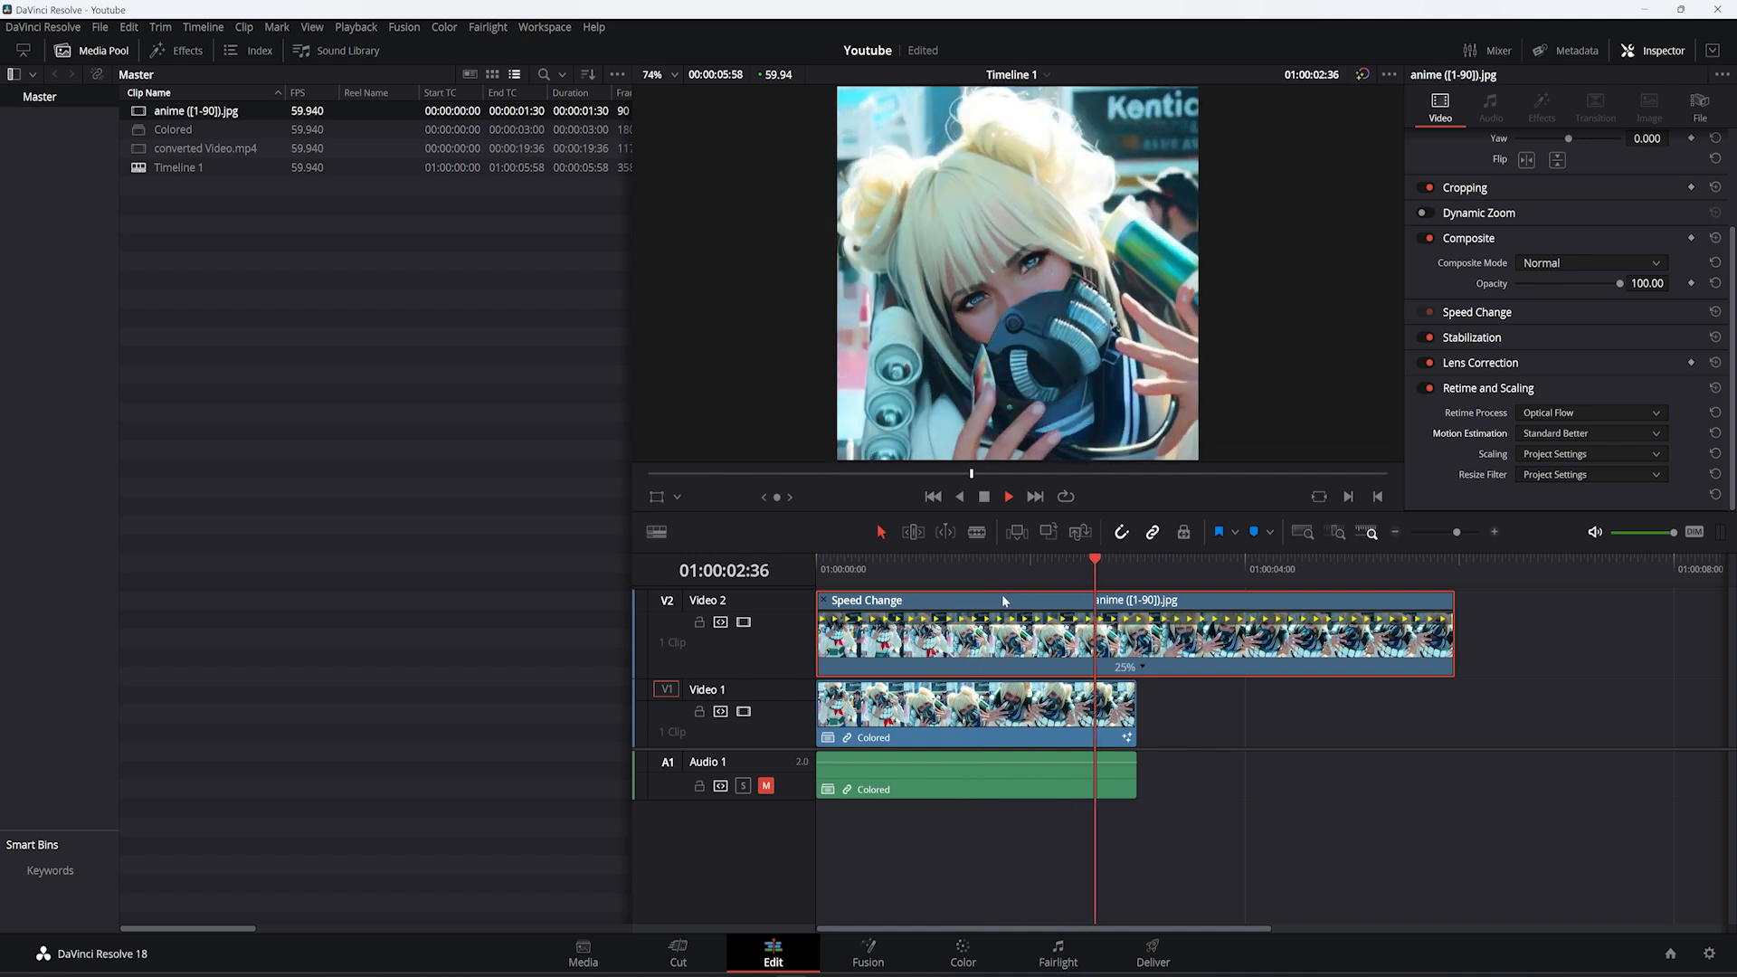
{"action": "left_click_drag", "start_coordinate": [887, 565], "coordinate": [732, 720]}
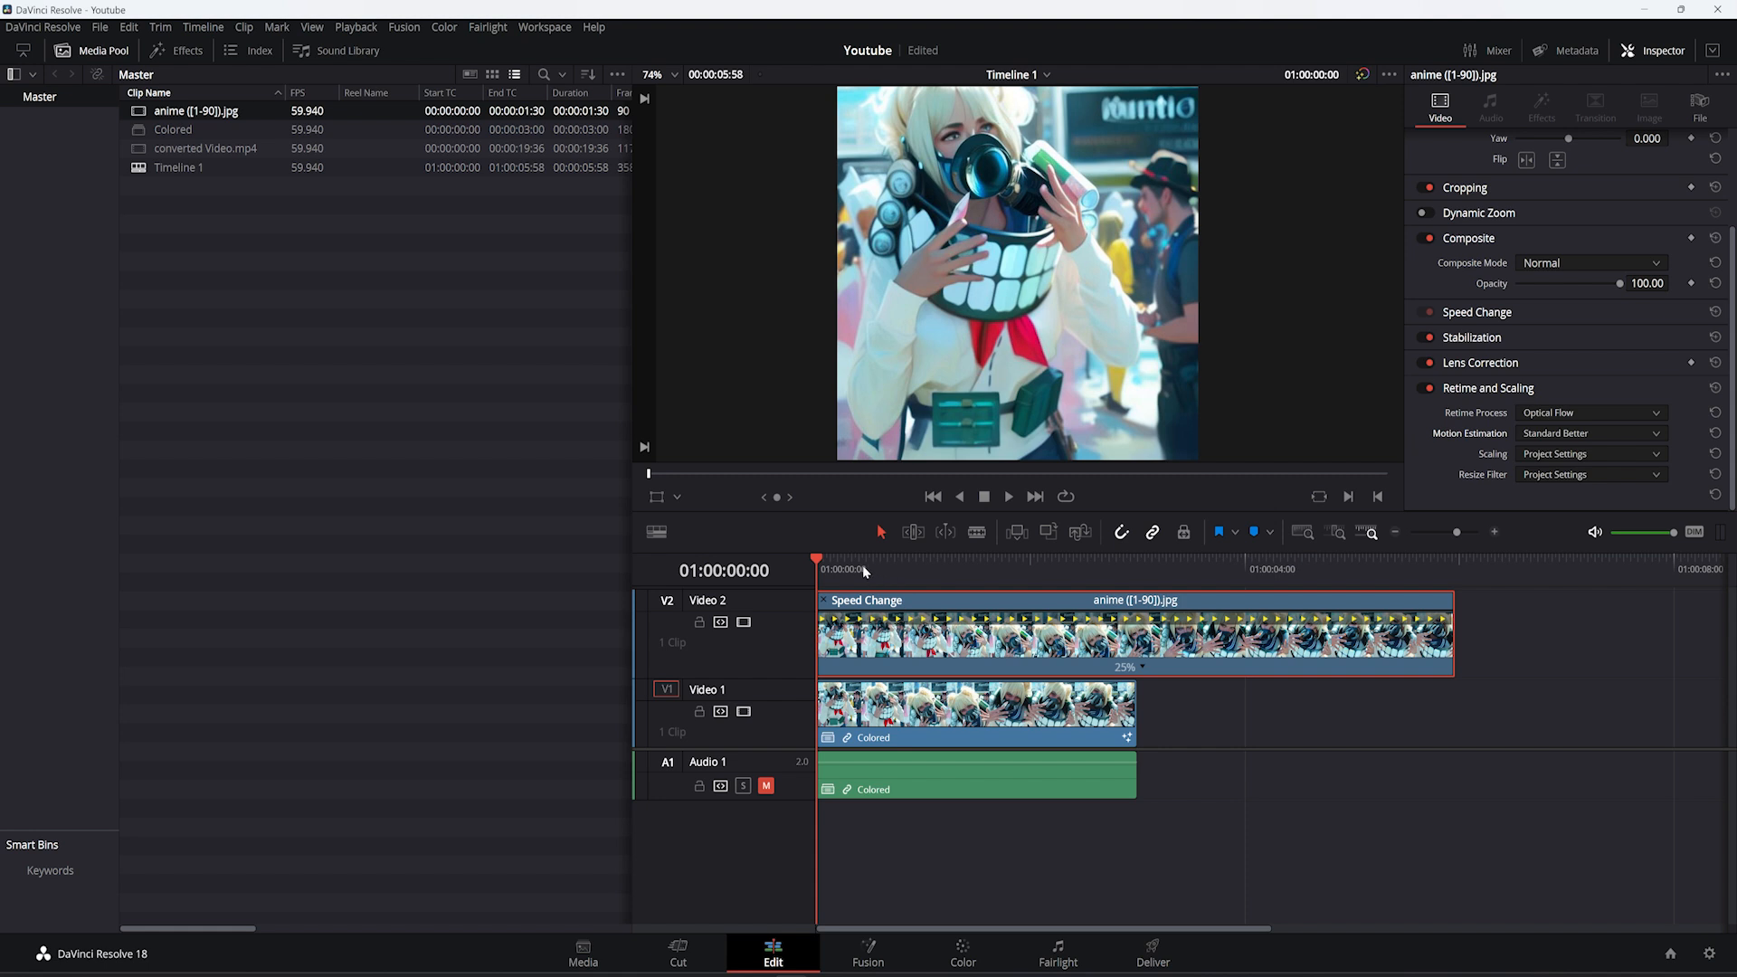
{"action": "left_click_drag", "start_coordinate": [861, 565], "coordinate": [798, 660]}
{"action": "left_click", "coordinate": [1111, 749]}
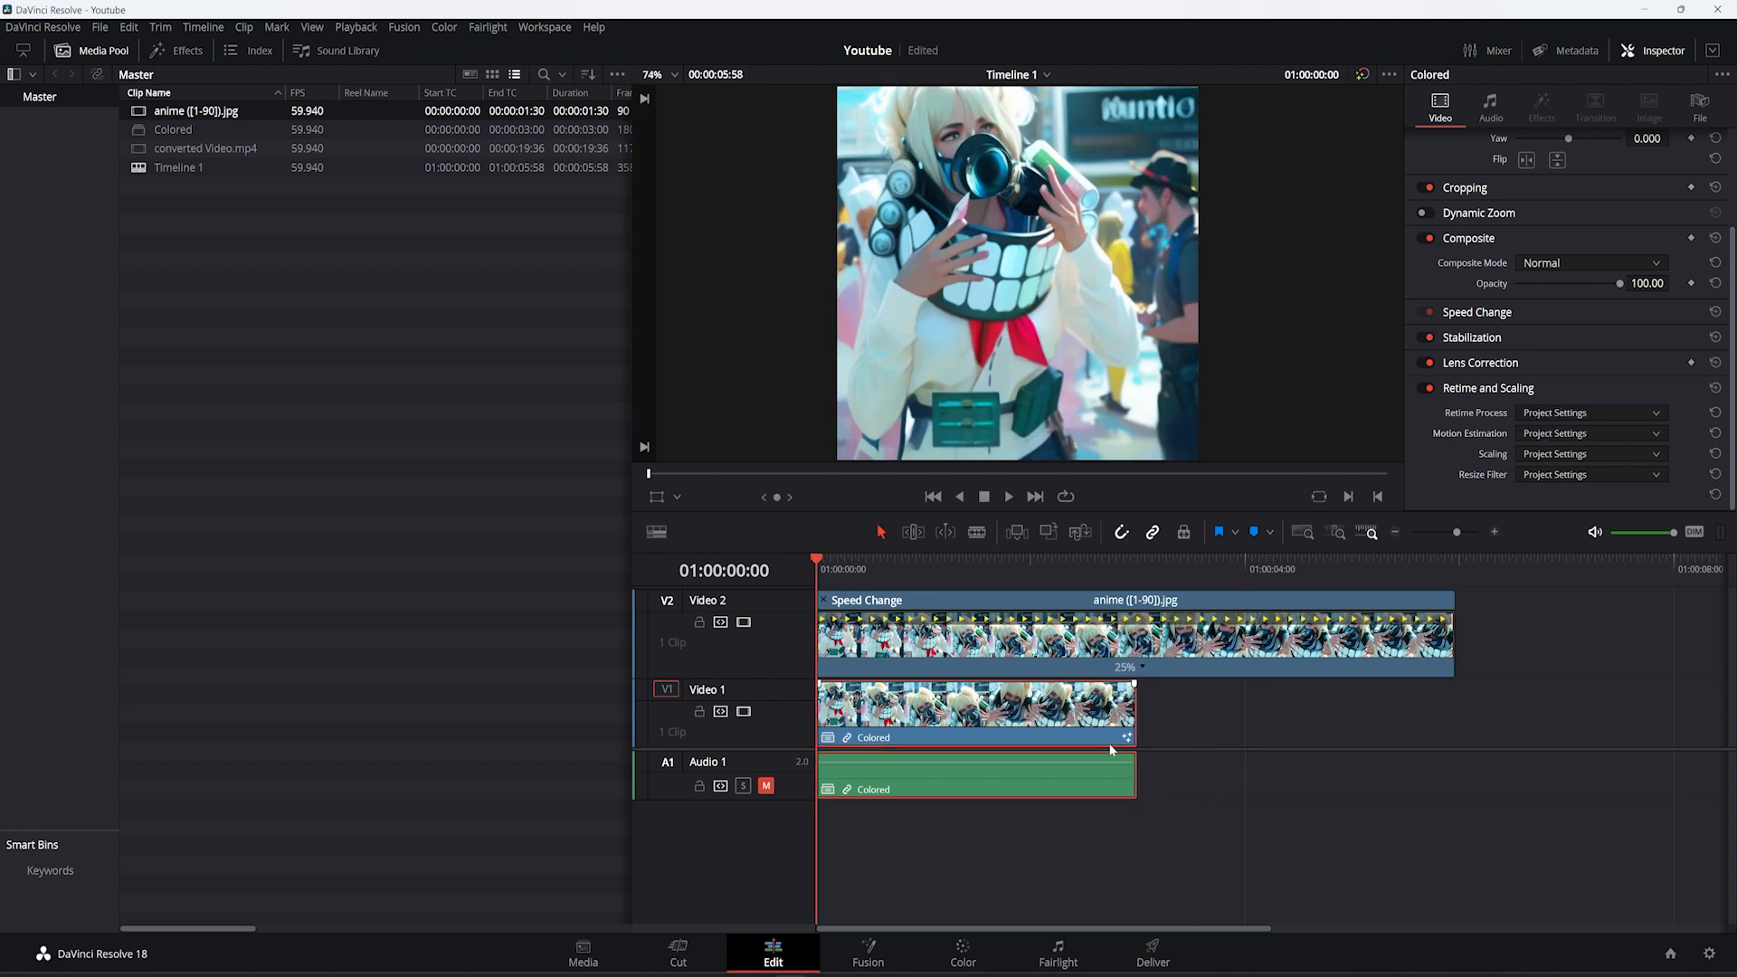
Step: Set the custom export format to MP4 and queue the timeline for rendering as final in H:\Tutorials\Davinci\Video
{"action": "left_click", "coordinate": [1113, 951]}
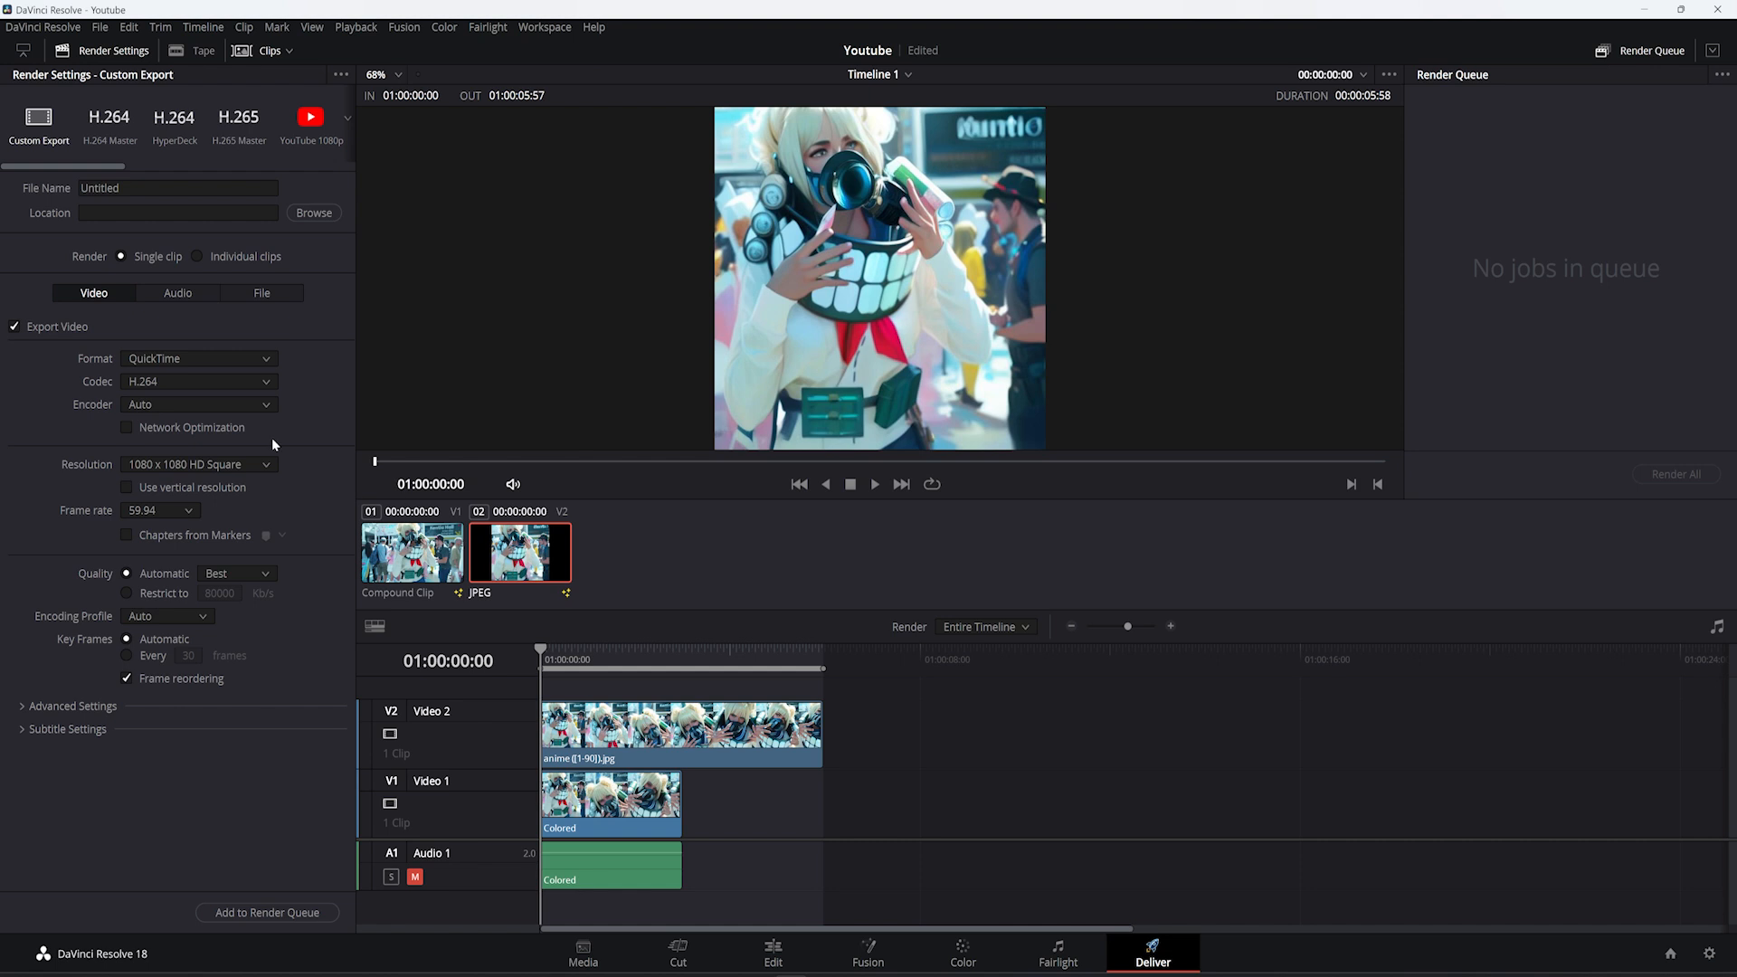
{"action": "left_click", "coordinate": [218, 362]}
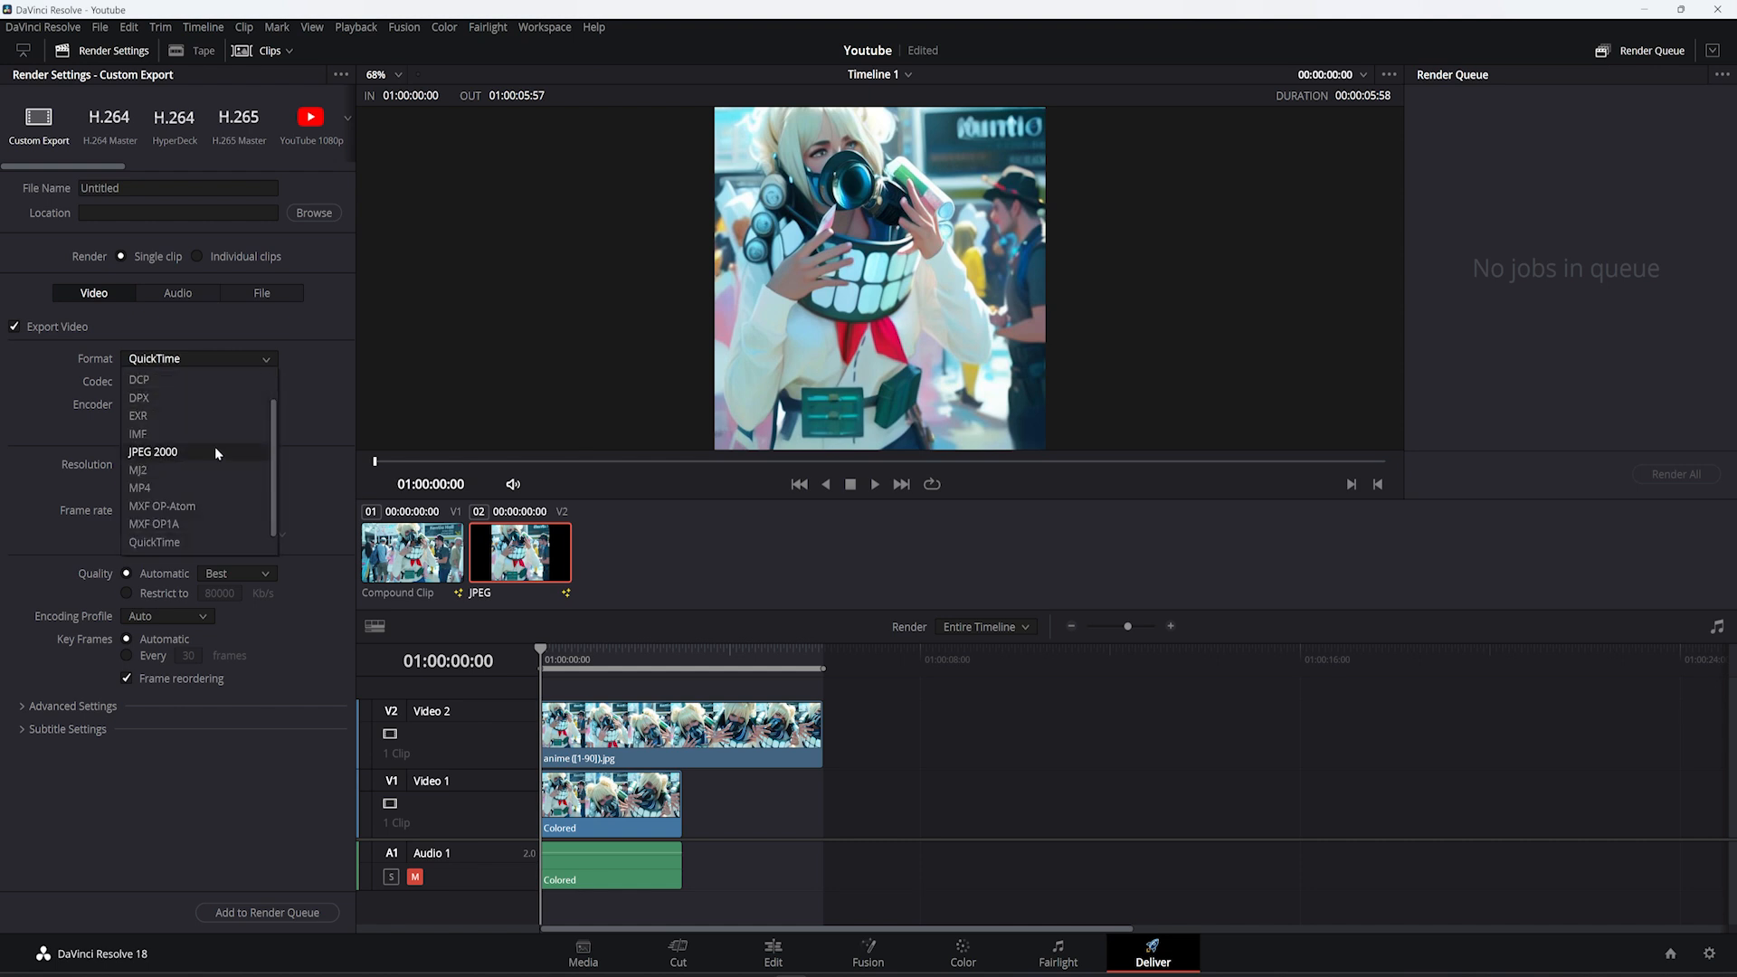
{"action": "left_click", "coordinate": [217, 489]}
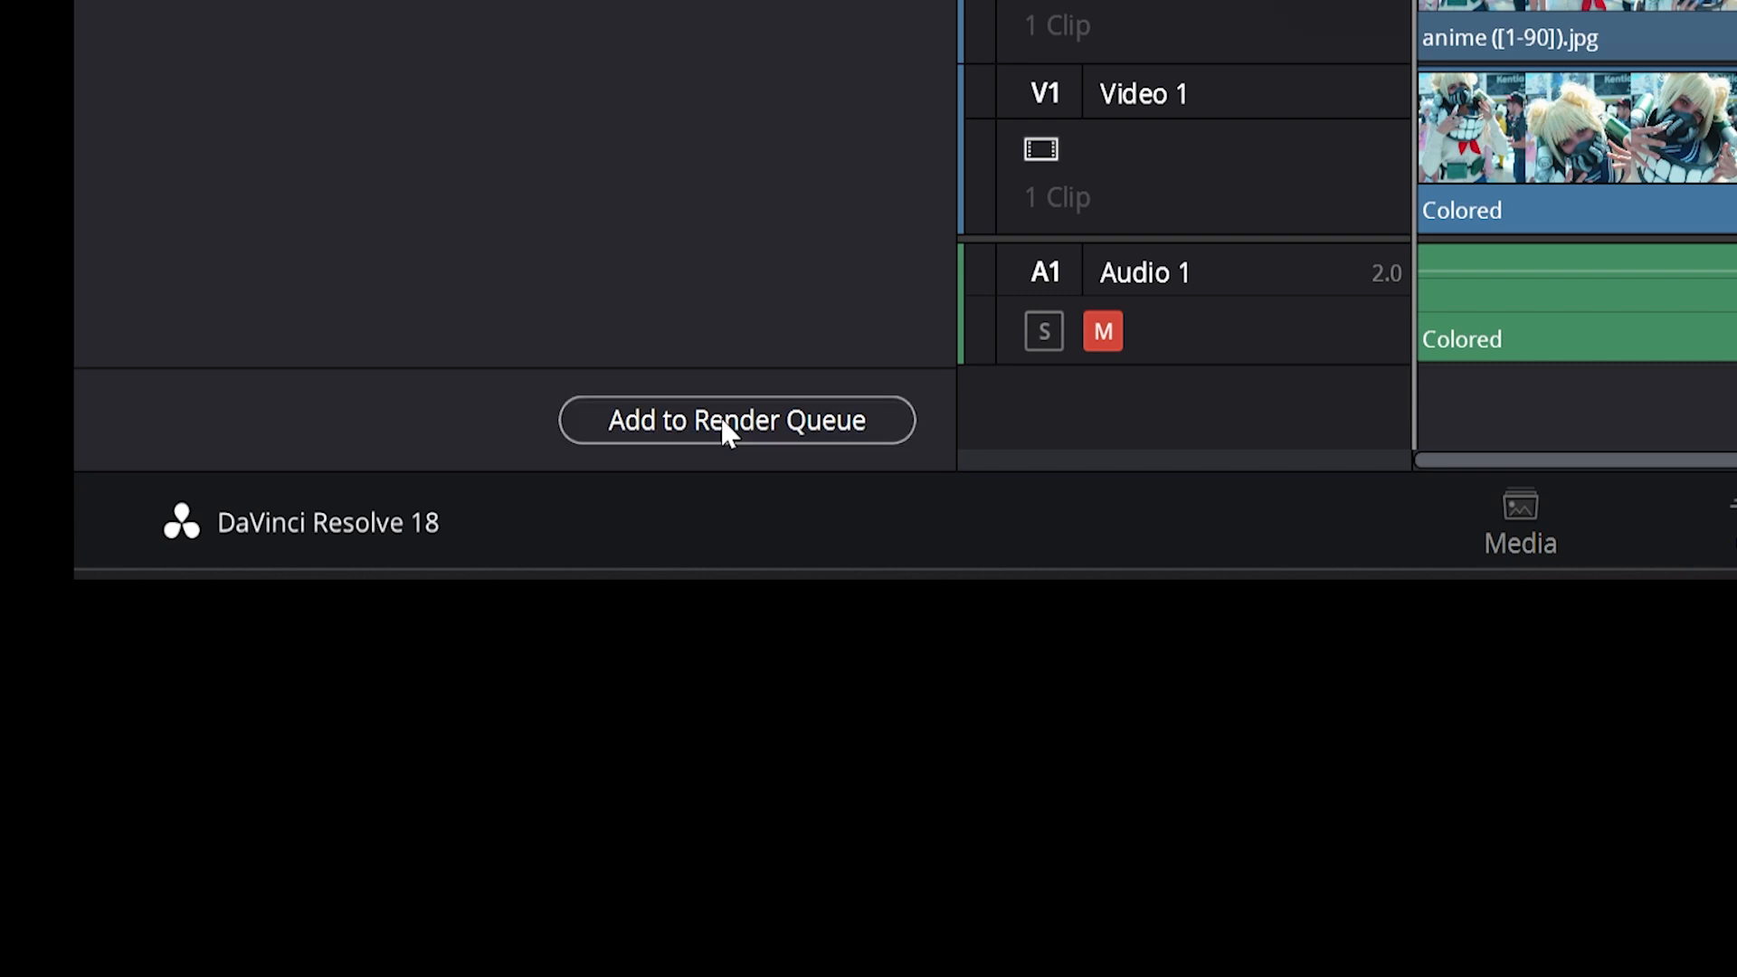
{"action": "left_click", "coordinate": [722, 422]}
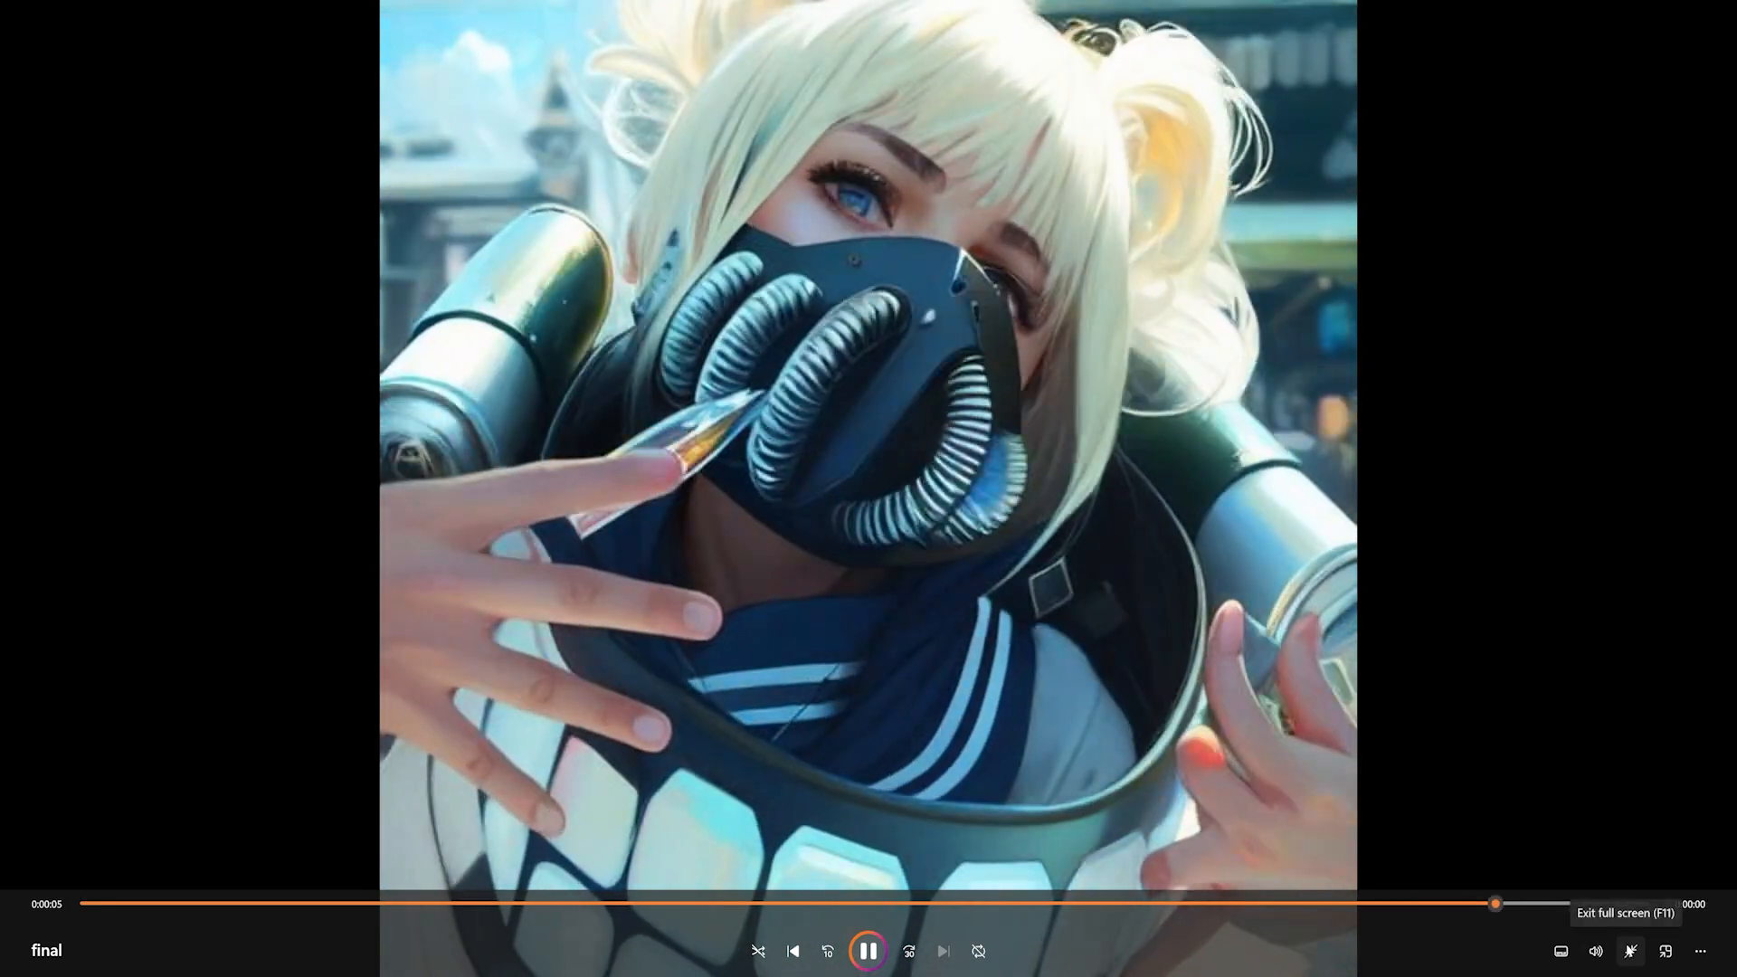
Step: Exit full-screen playback of the rendered final video and close the DaVinci Resolve window
{"action": "left_click", "coordinate": [1630, 950]}
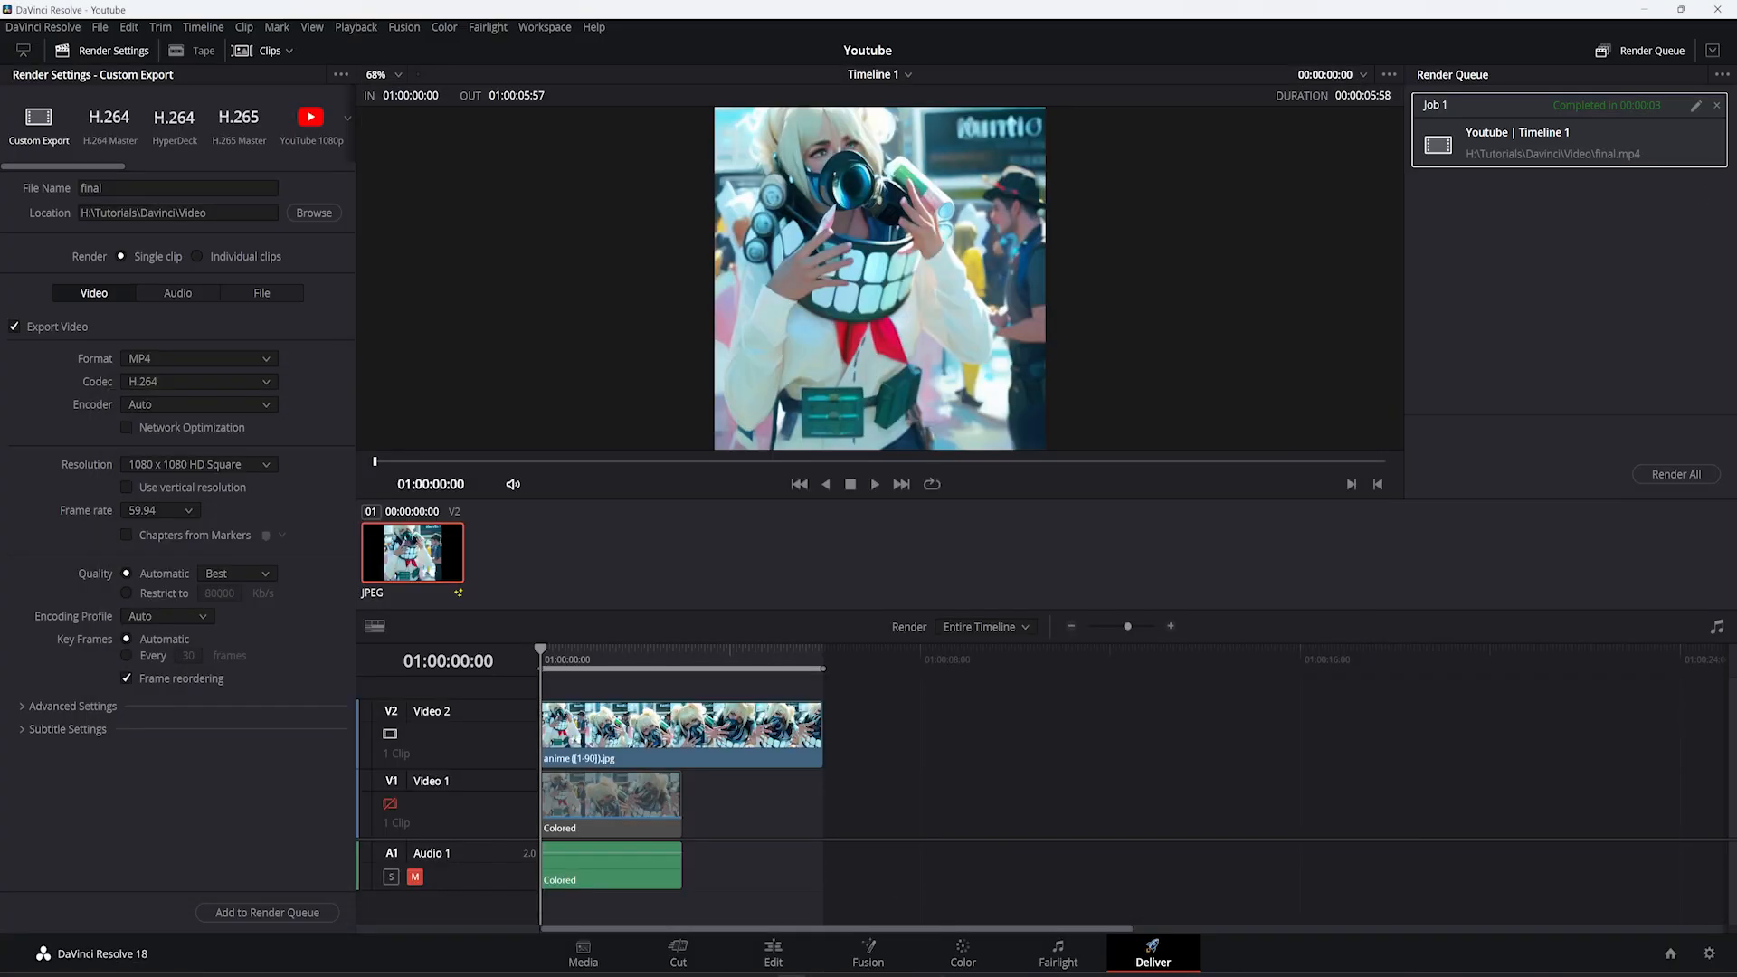
{"action": "right_click", "coordinate": [781, 974]}
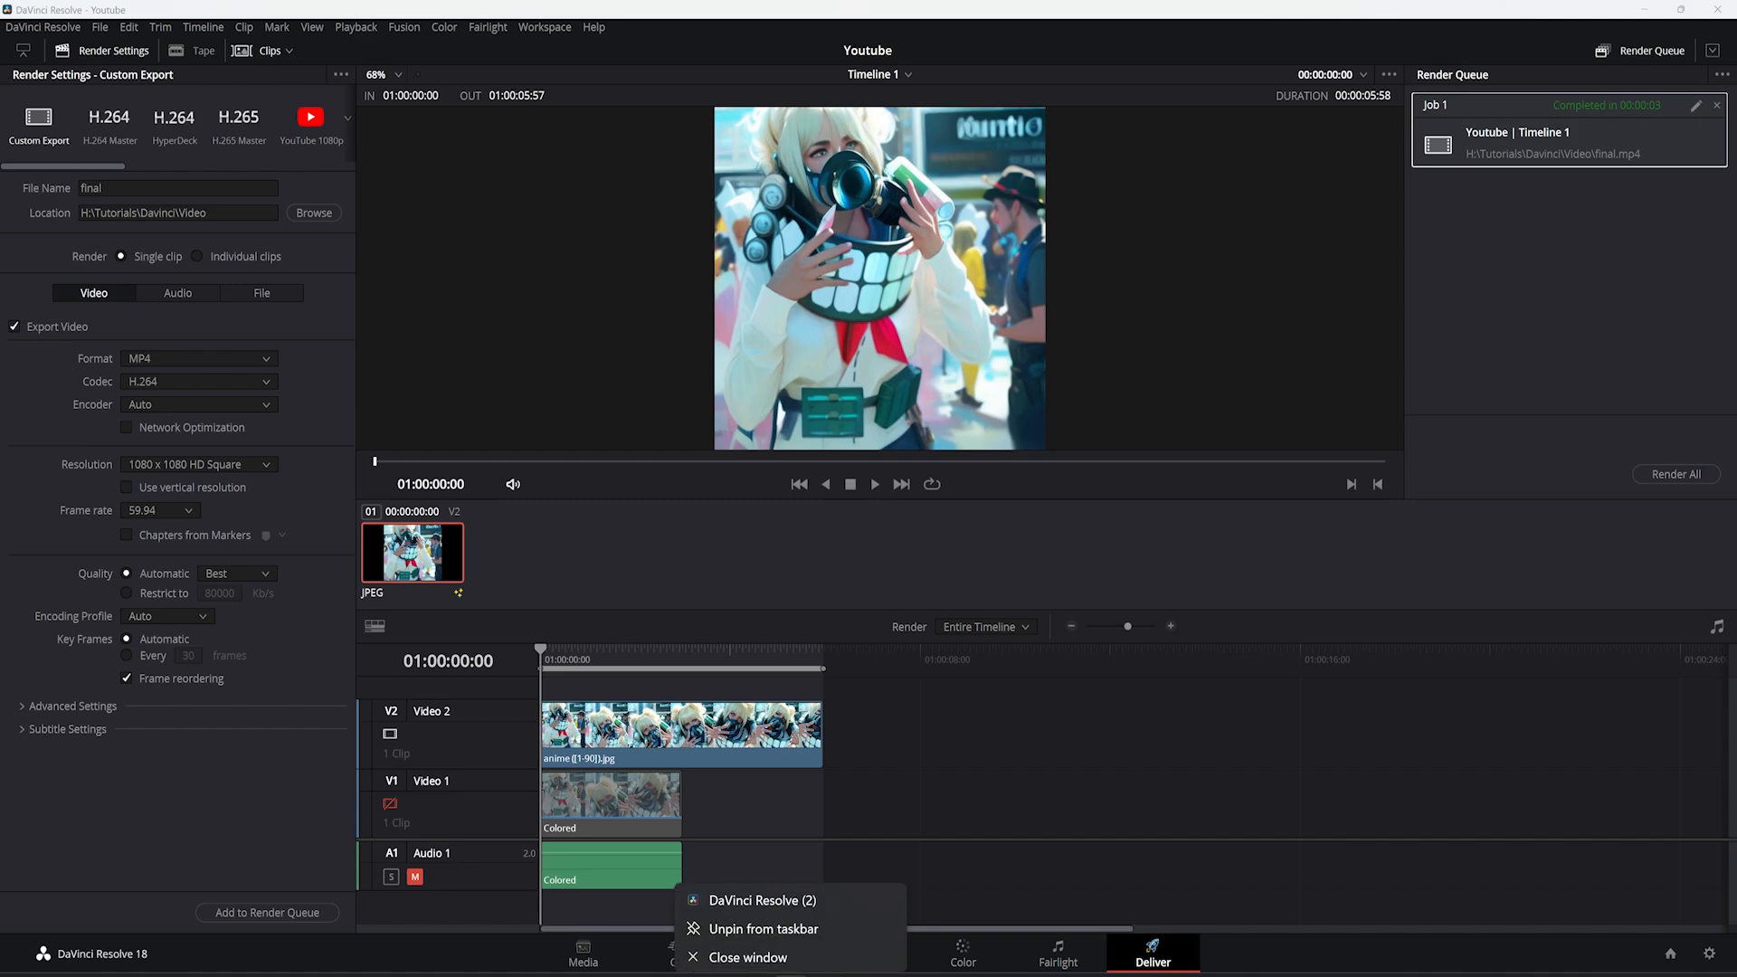
{"action": "left_click", "coordinate": [751, 953]}
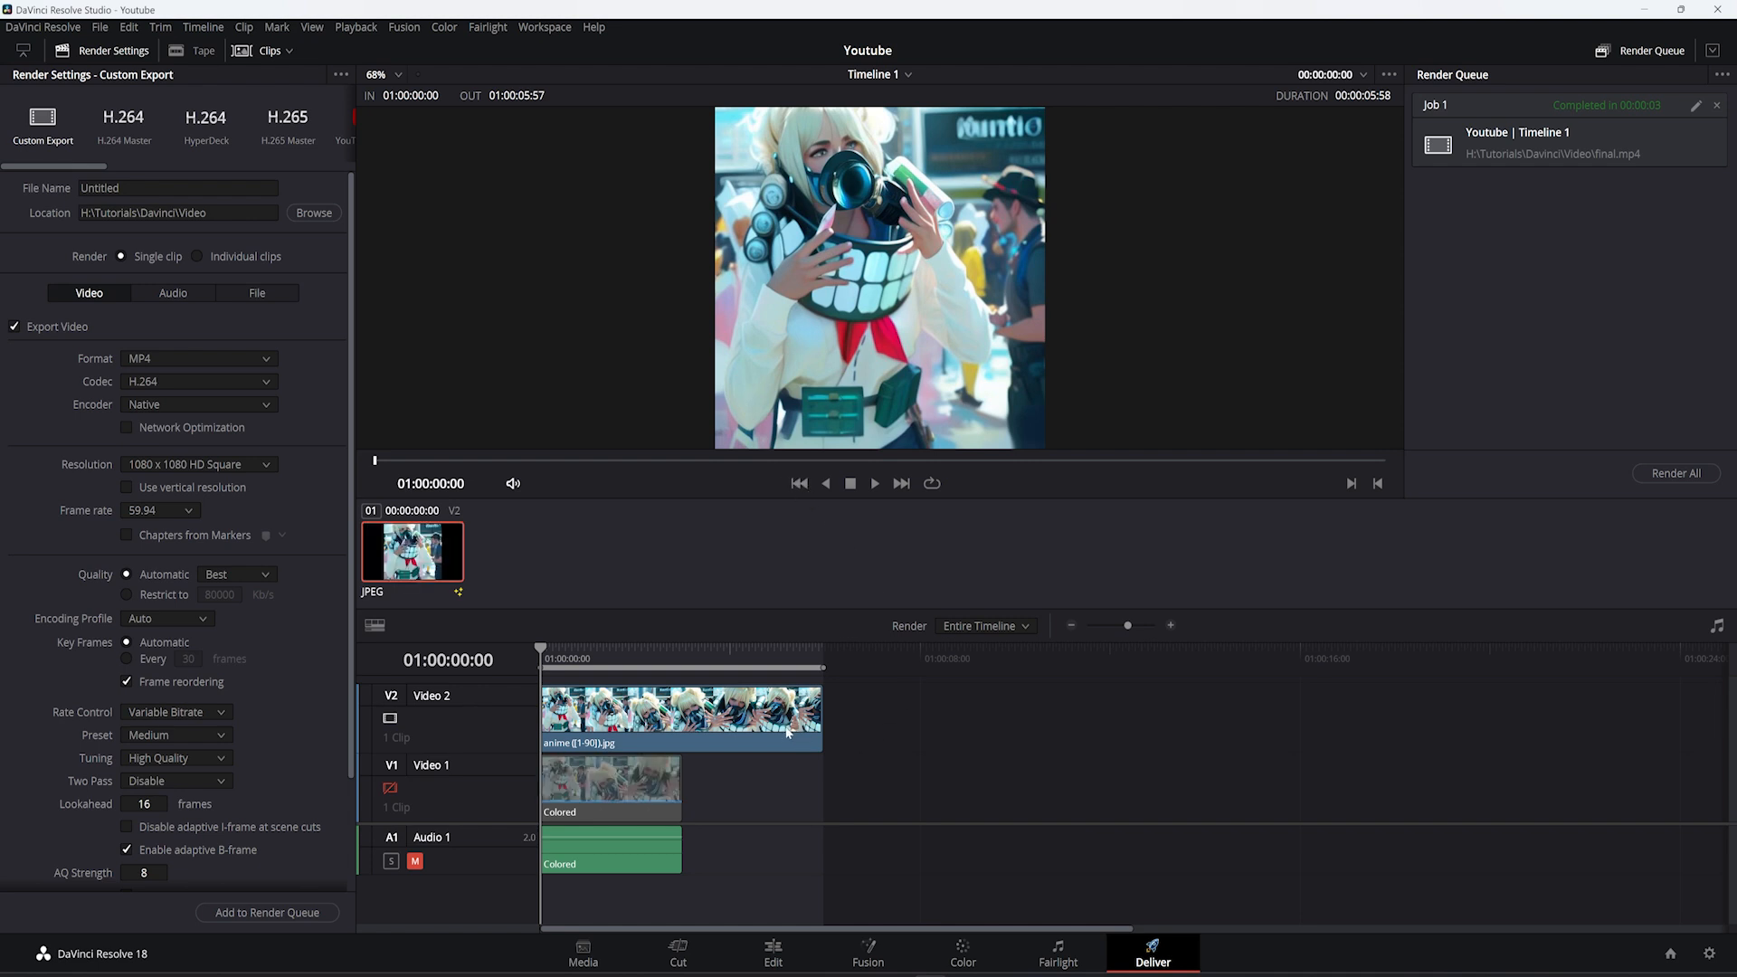
Step: Scrub the timeline in DaVinci Resolve Studio, and switch to Media Player to replay the Final deflicker video from its start
{"action": "mouse_move", "coordinate": [664, 657]}
{"action": "left_mouse_down"}
{"action": "mouse_move", "coordinate": [736, 671]}
{"action": "mouse_move", "coordinate": [562, 685]}
{"action": "mouse_move", "coordinate": [709, 678]}
{"action": "mouse_move", "coordinate": [537, 671]}
{"action": "mouse_move", "coordinate": [737, 674]}
{"action": "mouse_move", "coordinate": [639, 674]}
{"action": "left_mouse_up"}
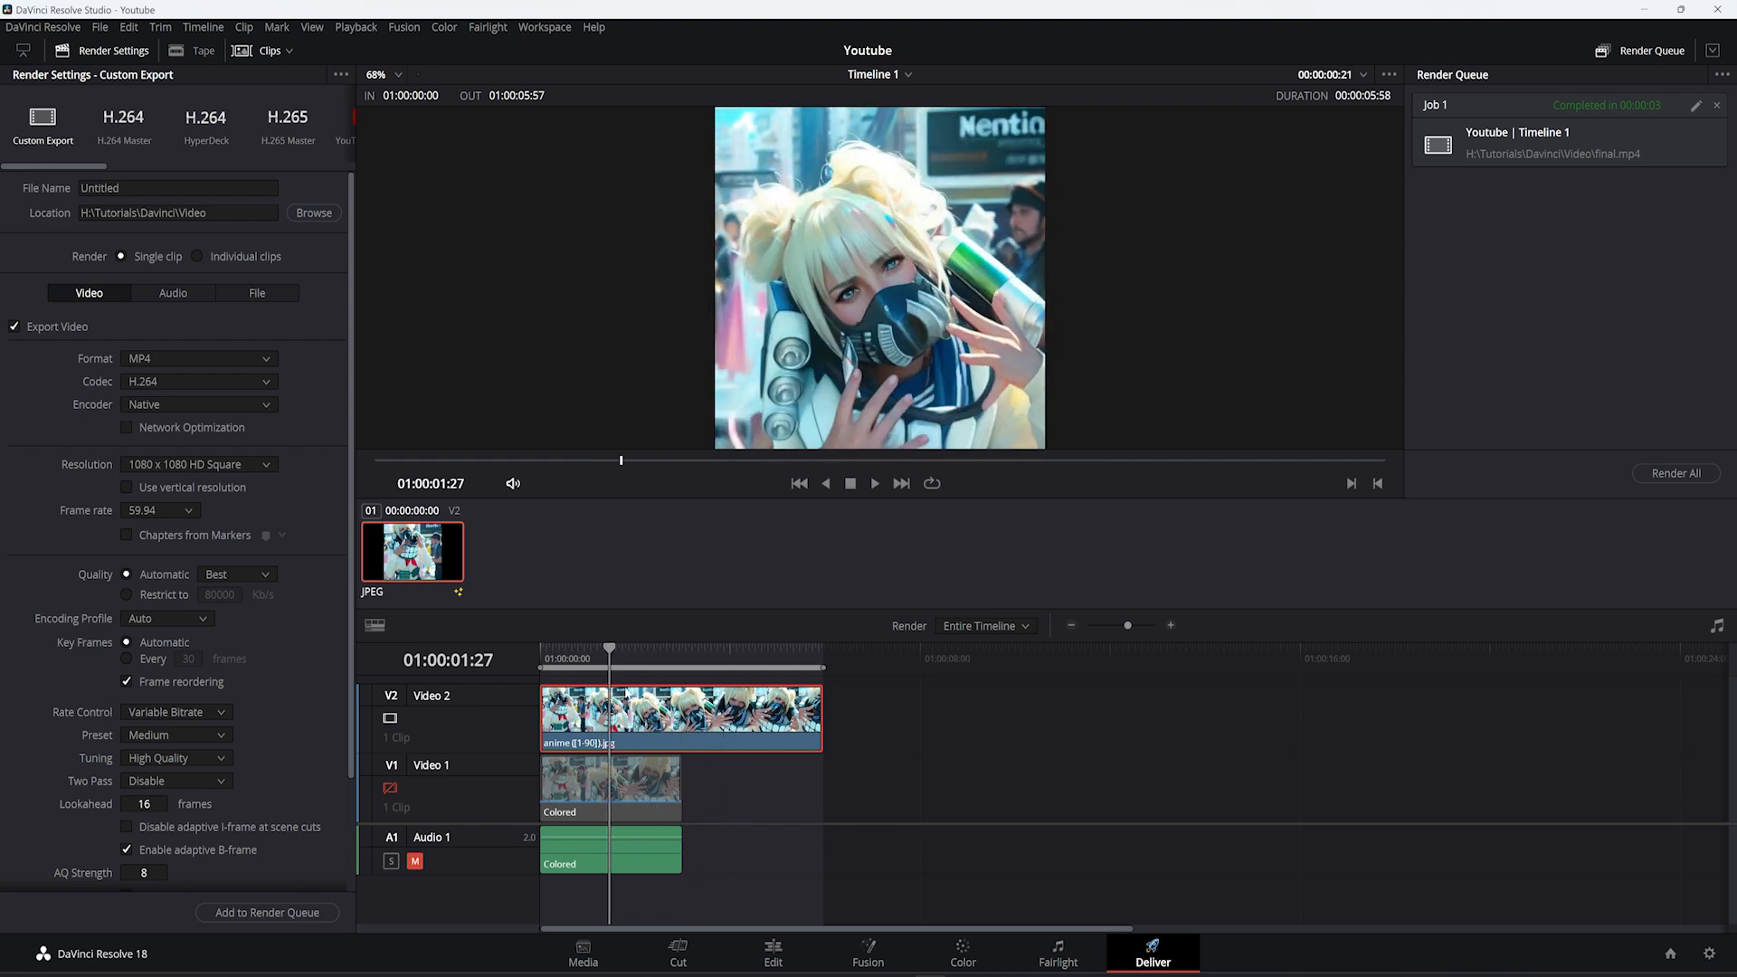
{"action": "left_click", "coordinate": [884, 968]}
{"action": "key", "text": "space"}
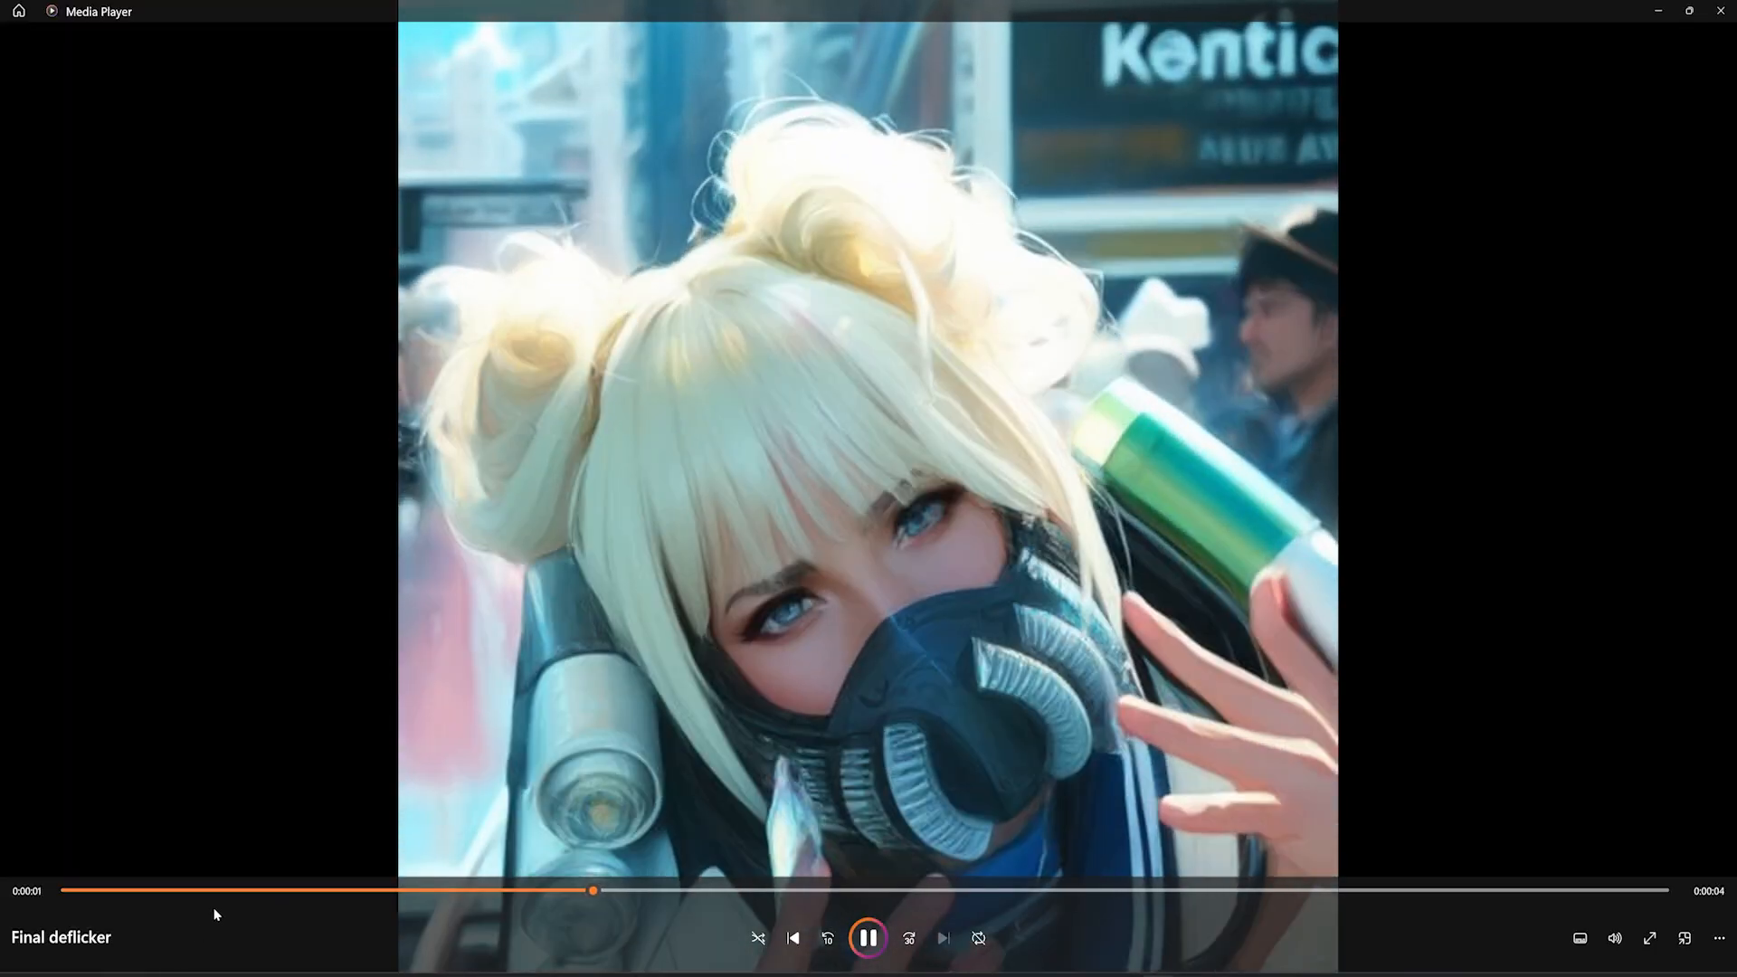
{"action": "left_click_drag", "start_coordinate": [217, 891], "coordinate": [5, 892]}
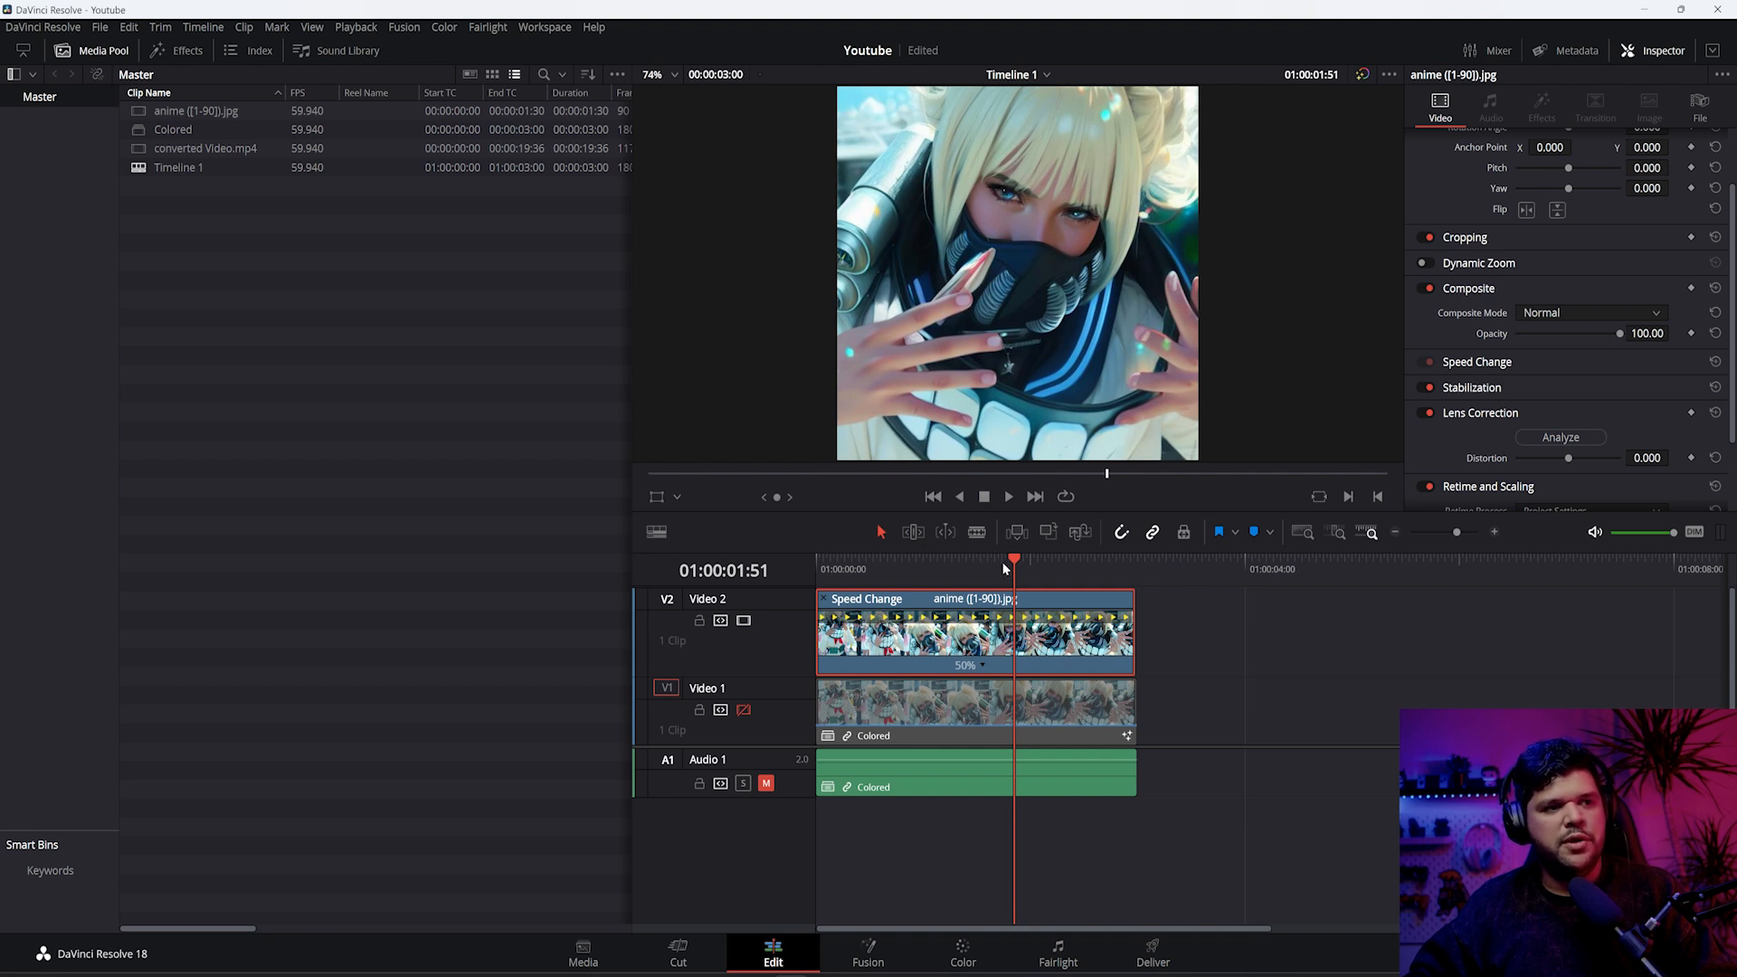
Step: Scrub back through the 50% speed anime clip to the start of Timeline 1
{"action": "left_click_drag", "start_coordinate": [1004, 568], "coordinate": [832, 586]}
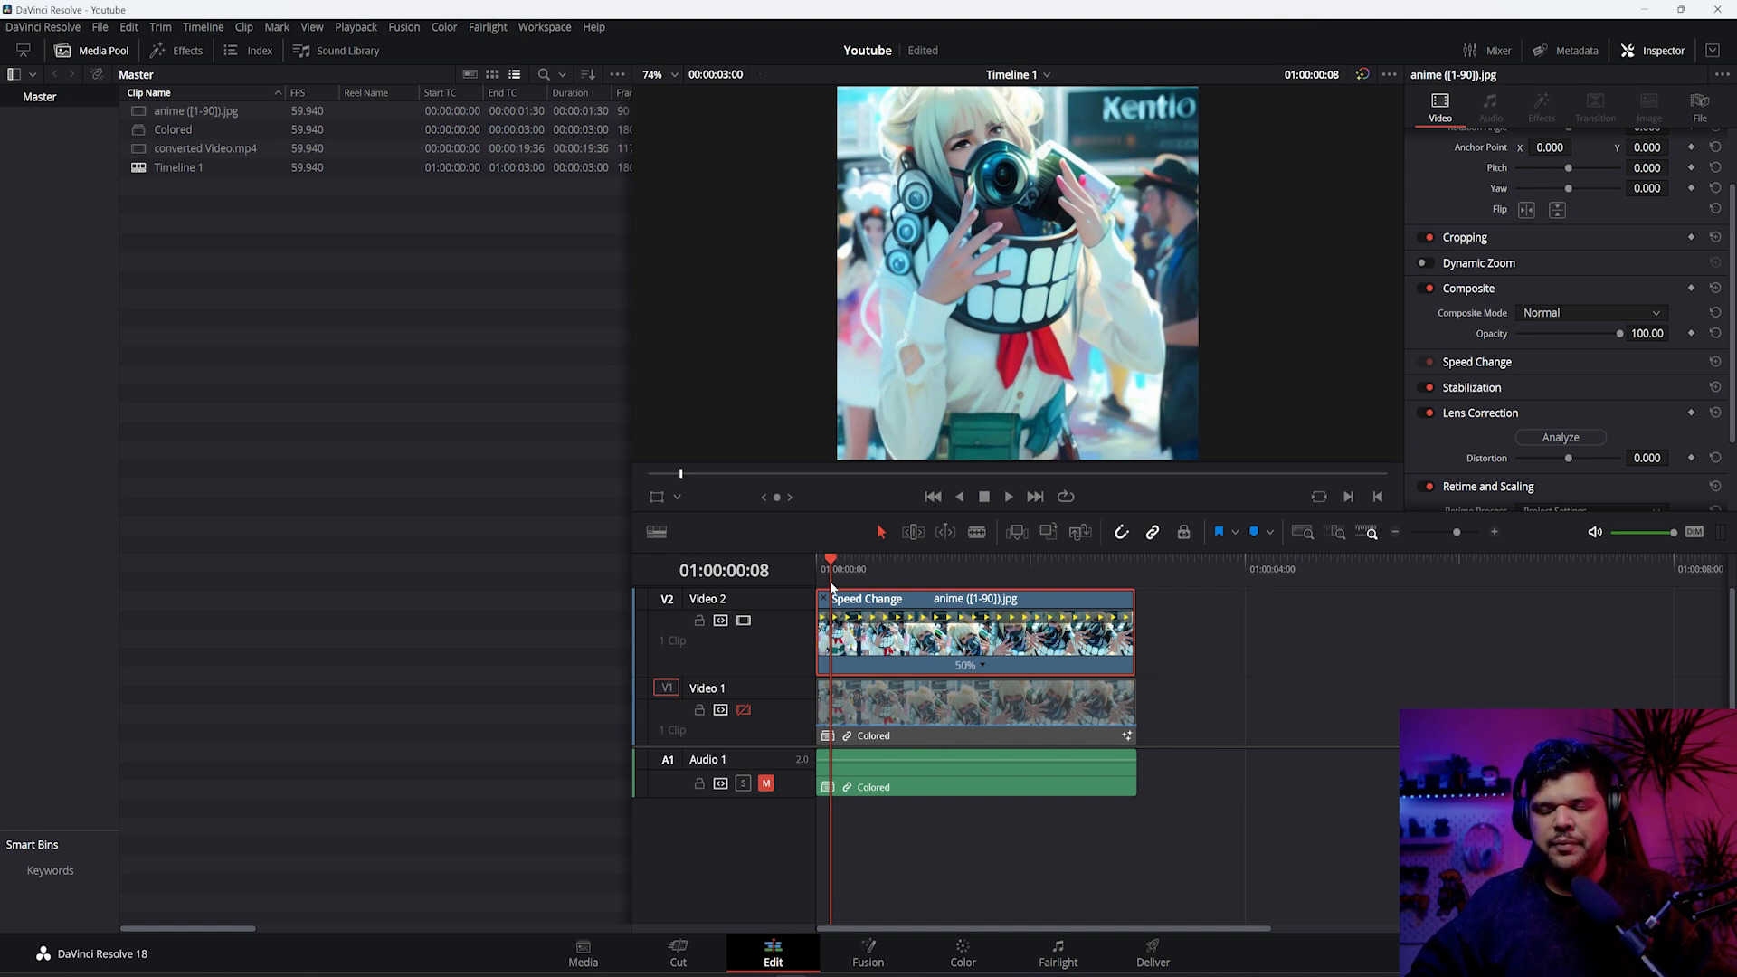
{"action": "left_click_drag", "start_coordinate": [831, 586], "coordinate": [504, 270]}
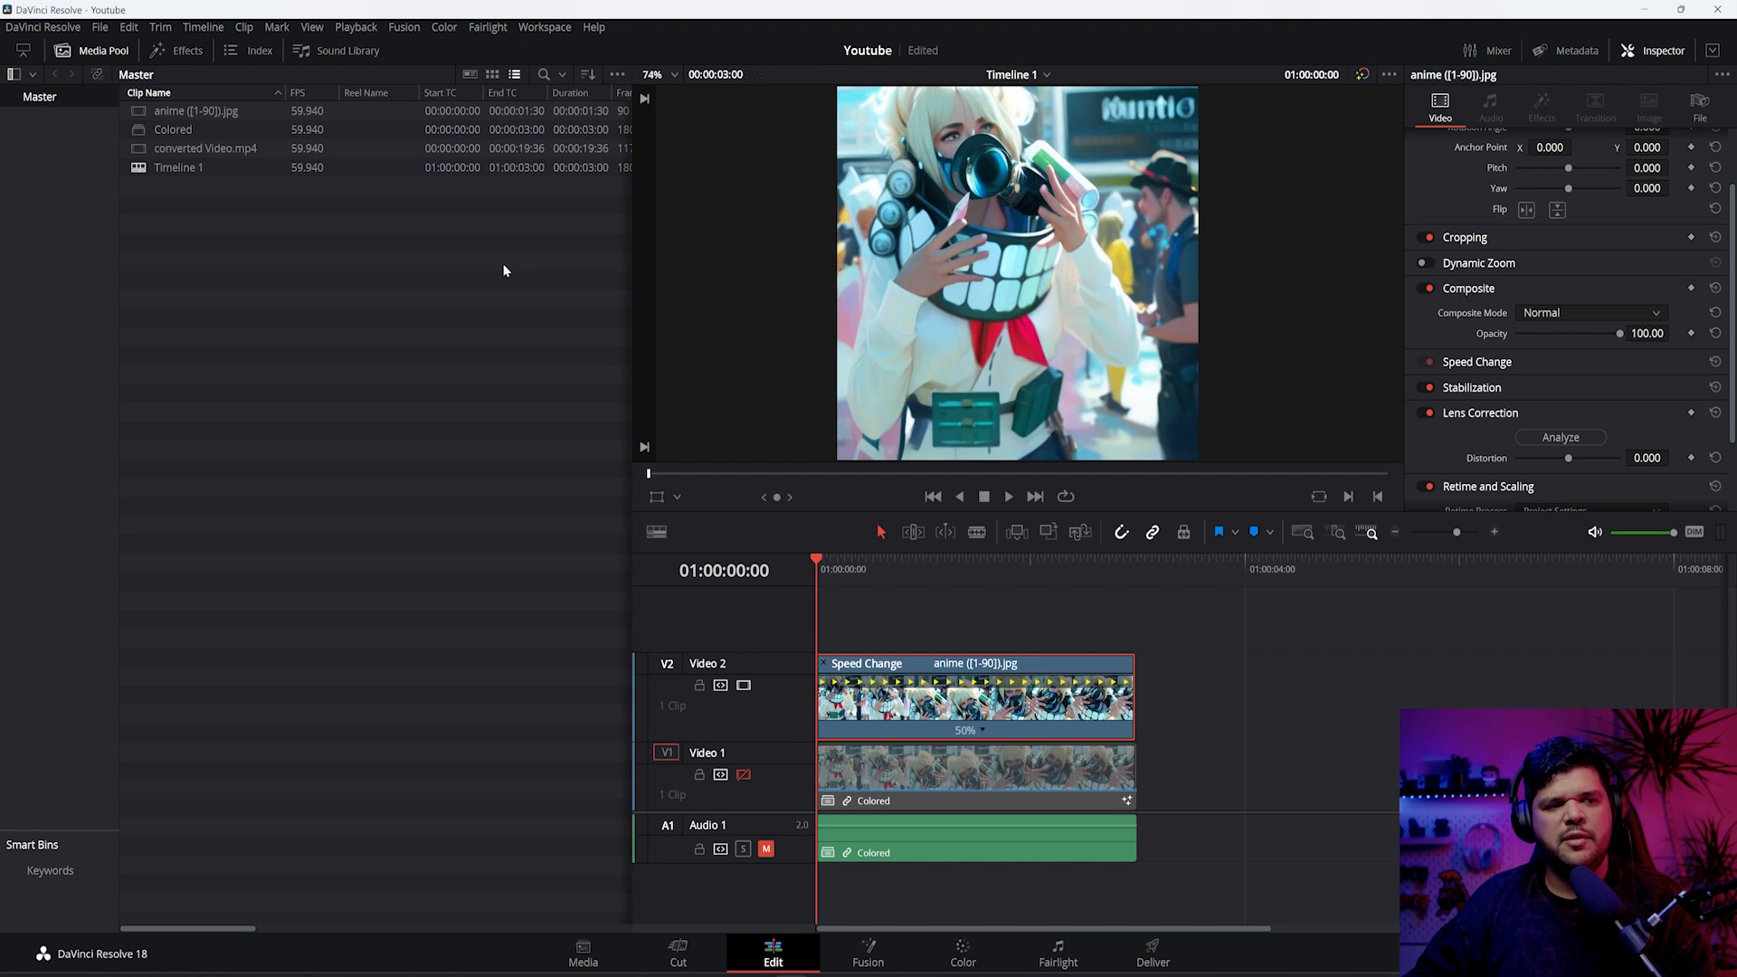